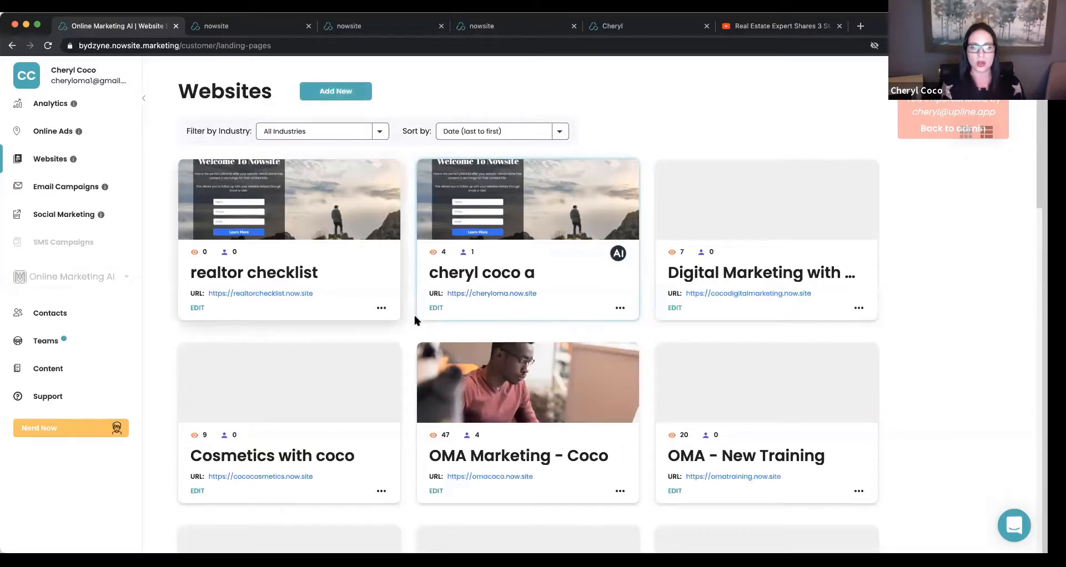
Open the website marked with the AI badge for editing and bring up its Home page's building blocks.
left_click(437, 308)
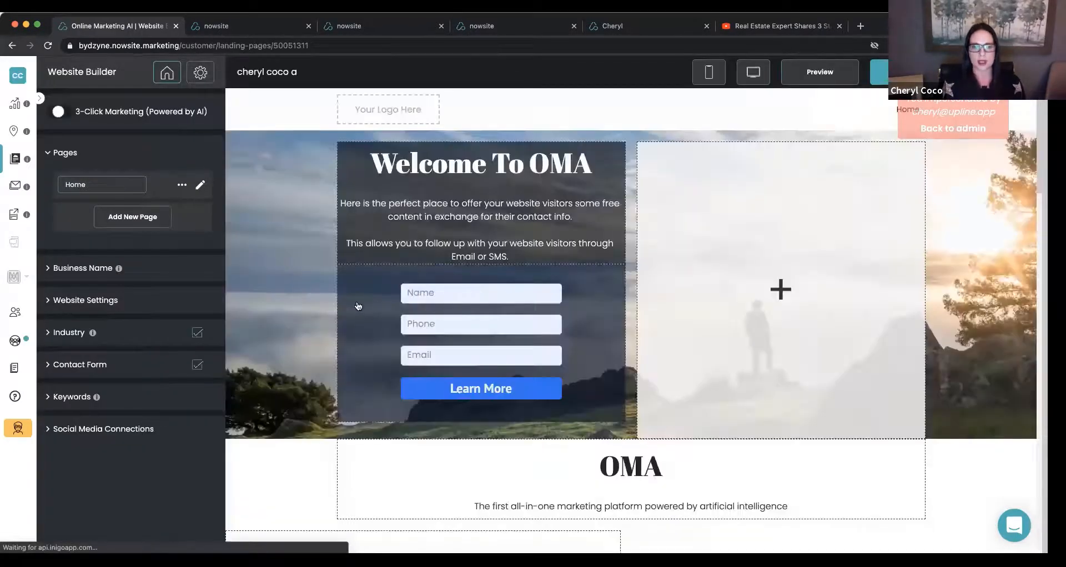
scroll(358, 306, "down", 2)
scroll(358, 306, "up", 2)
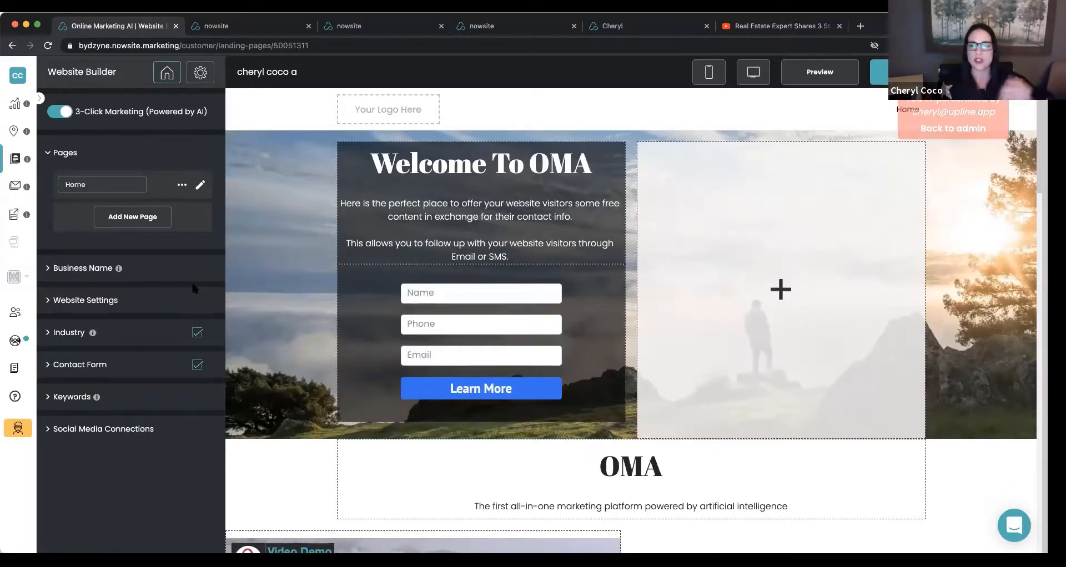
left_click(203, 185)
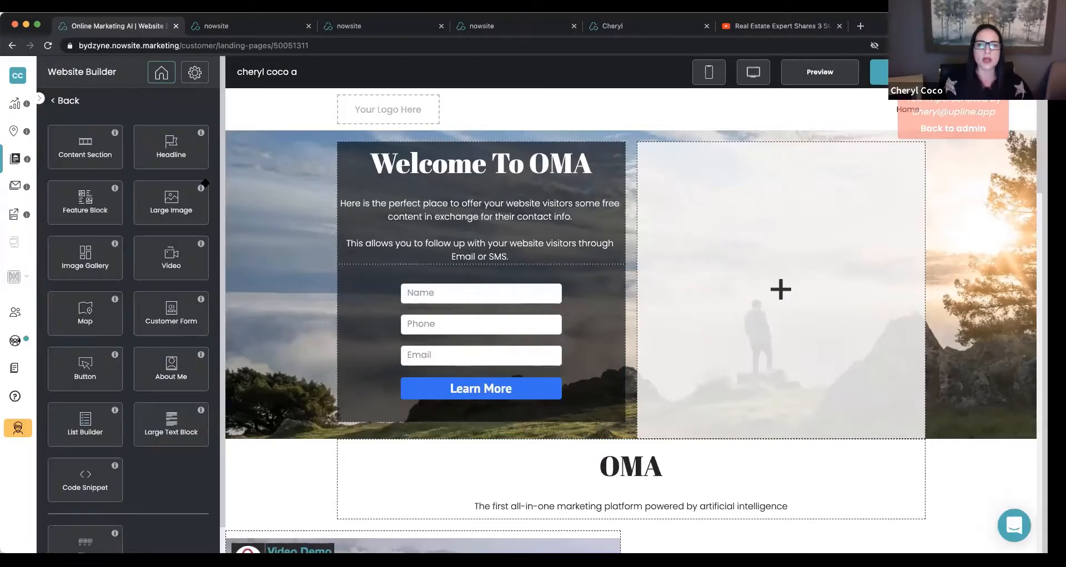
Open the Real Estate image library for the background image of the Welcome To OMA content section.
left_click(278, 228)
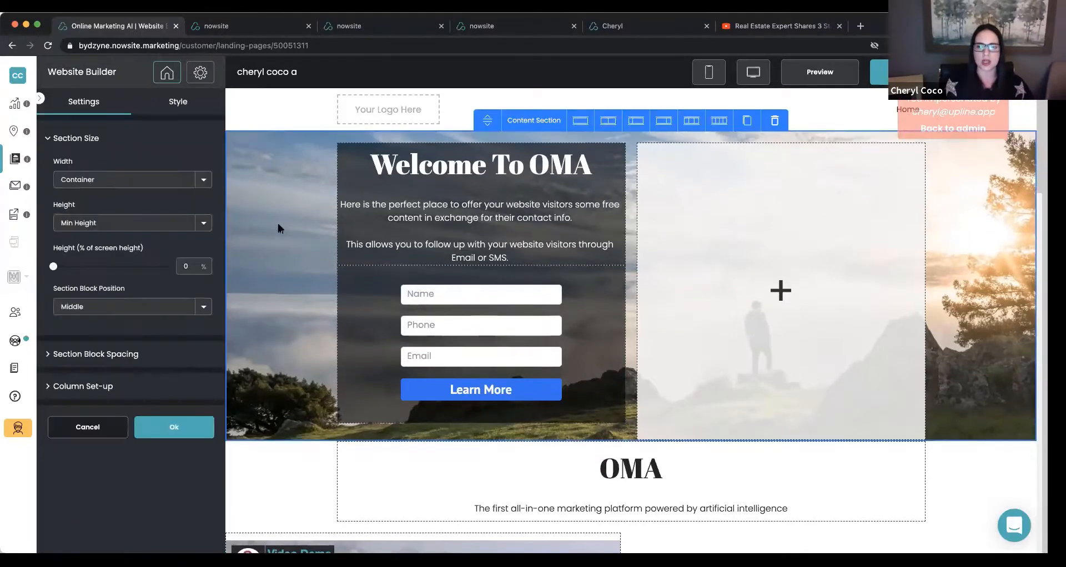
left_click(178, 103)
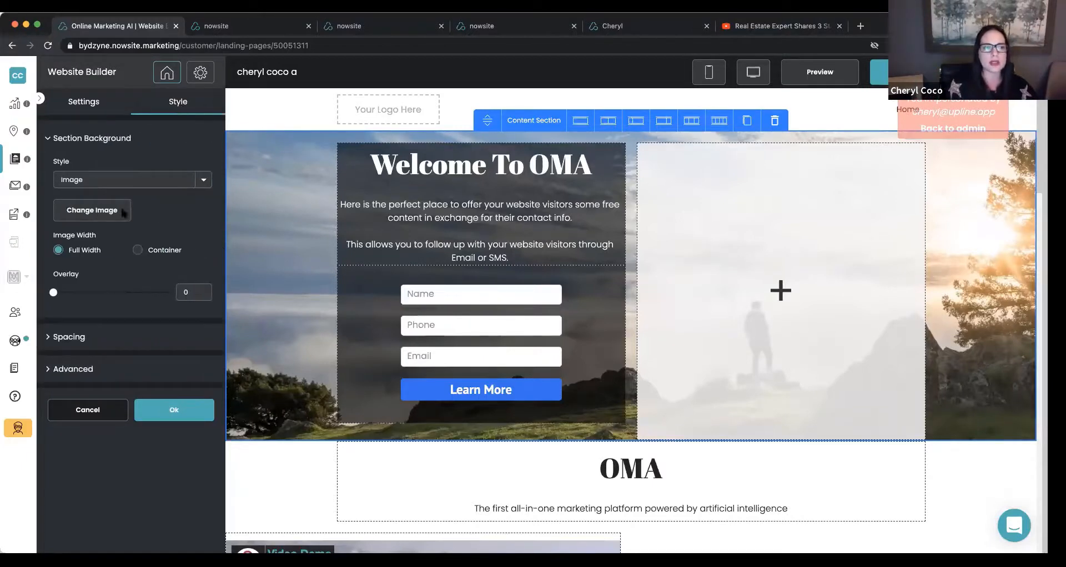
left_click(84, 208)
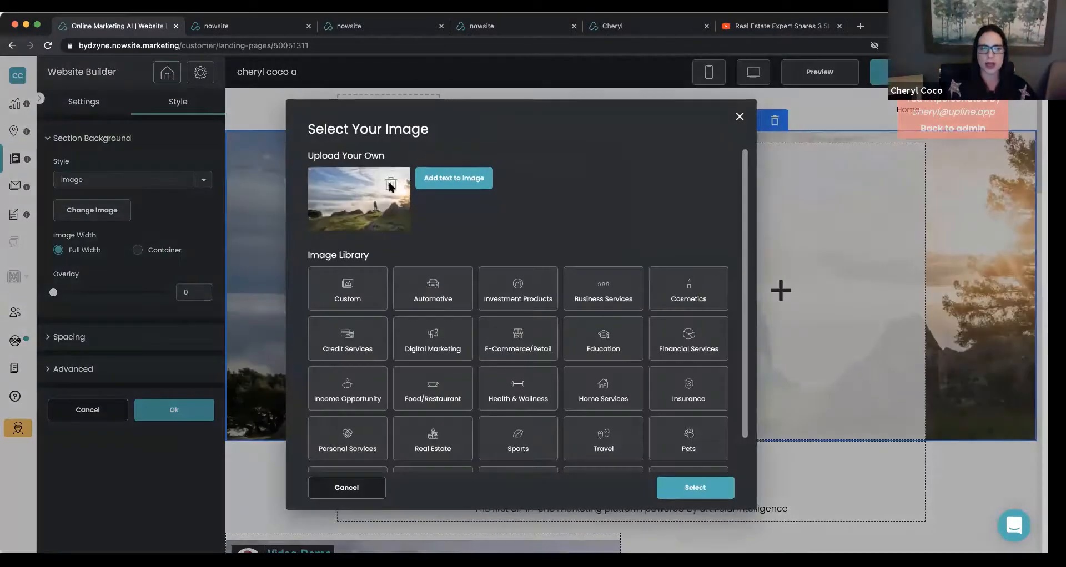
scroll(443, 377, "down", 1)
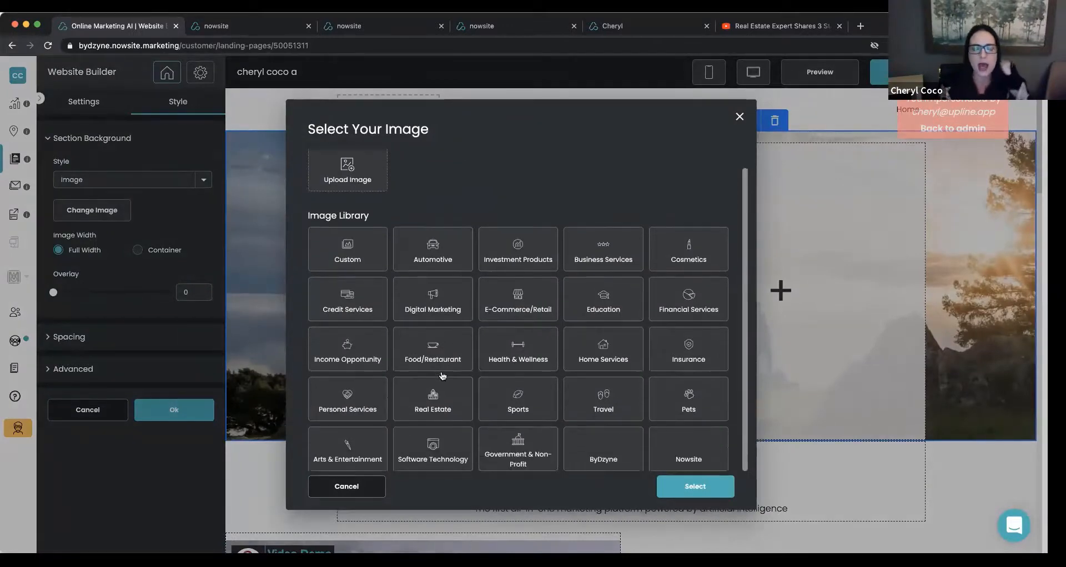
left_click(431, 400)
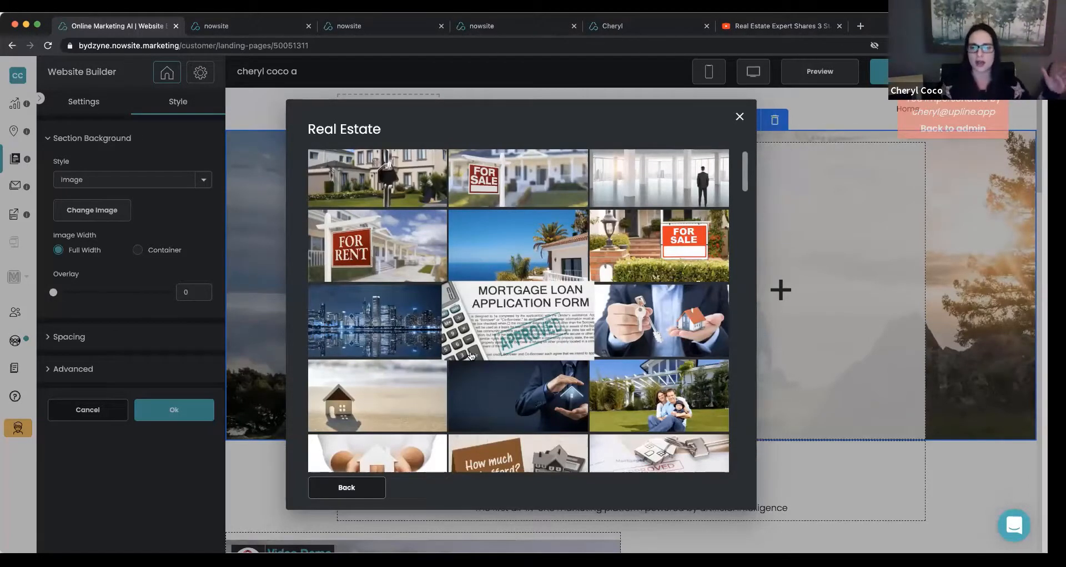
Set the section background to the photo of a house with a red SOLD sign.
scroll(470, 356, "down", 1)
scroll(471, 355, "down", 10)
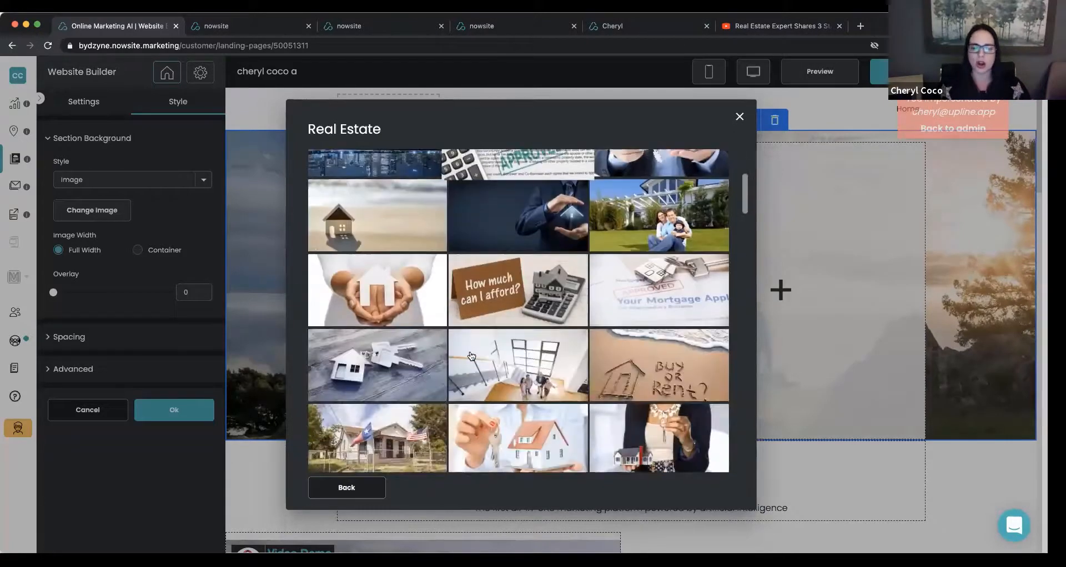
scroll(470, 356, "down", 5)
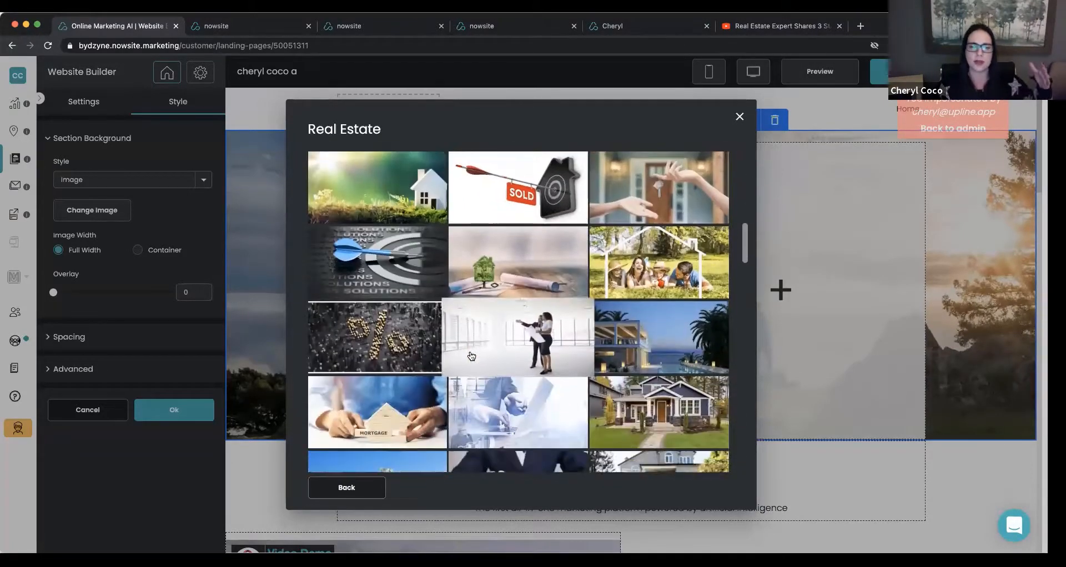
scroll(471, 356, "down", 3)
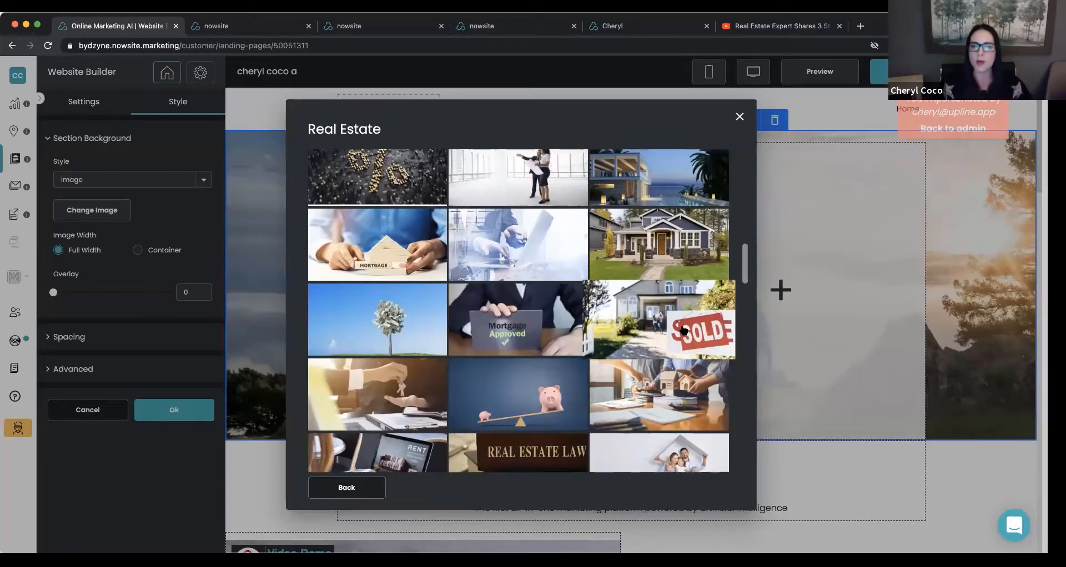
left_click(684, 331)
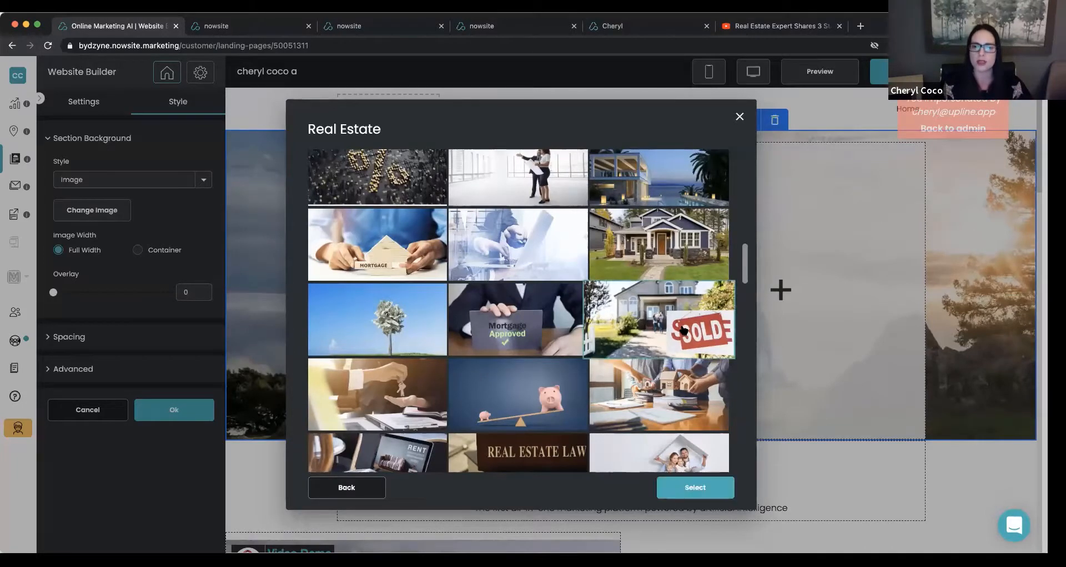
left_click(703, 484)
left_click(676, 412)
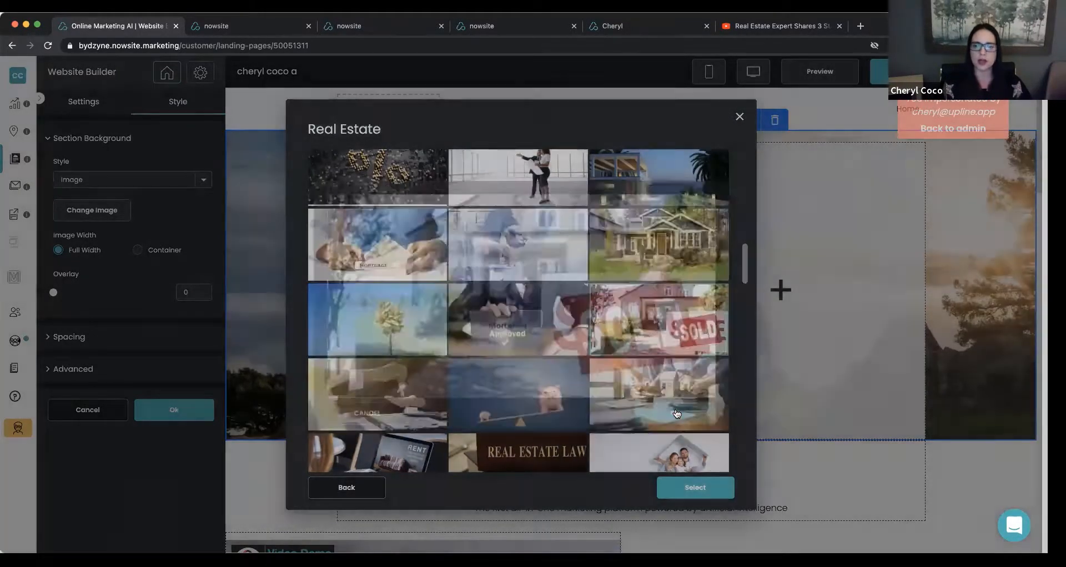
left_click(694, 487)
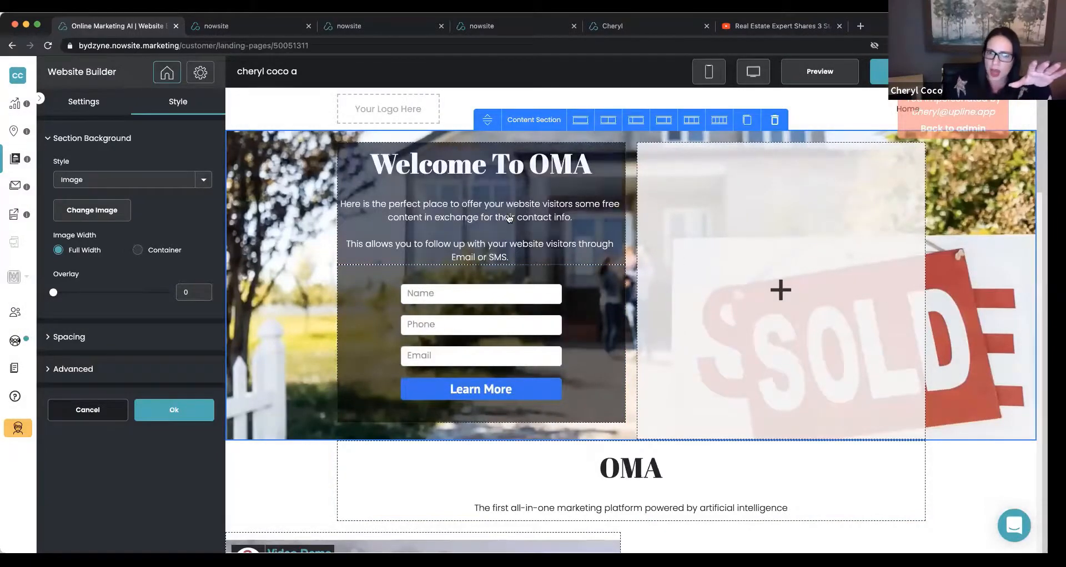
left_click(769, 157)
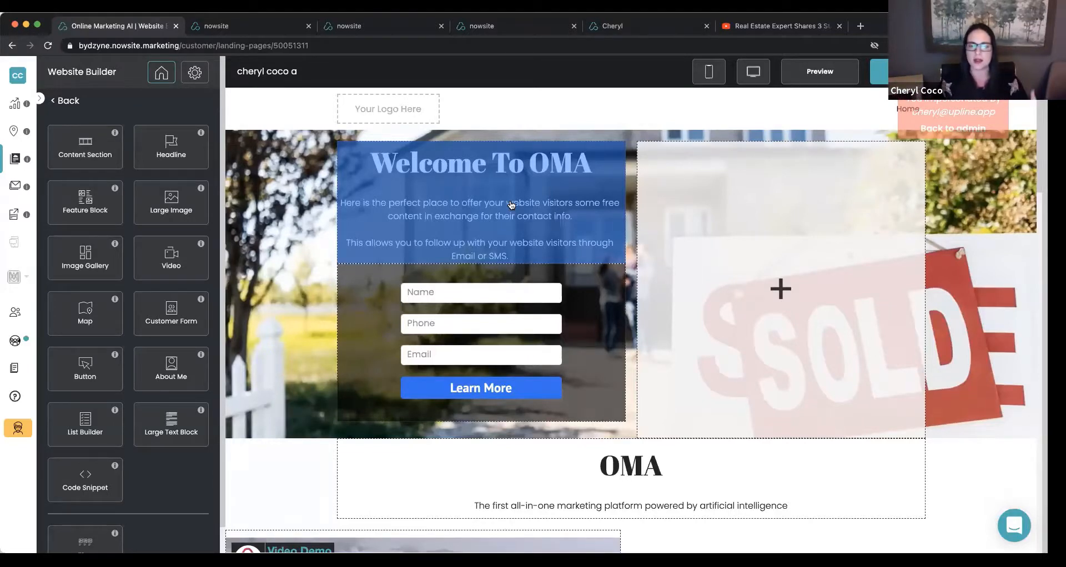
Replace the Welcome To OMA heading text with "I Sell Homes Faster".
left_click(511, 205)
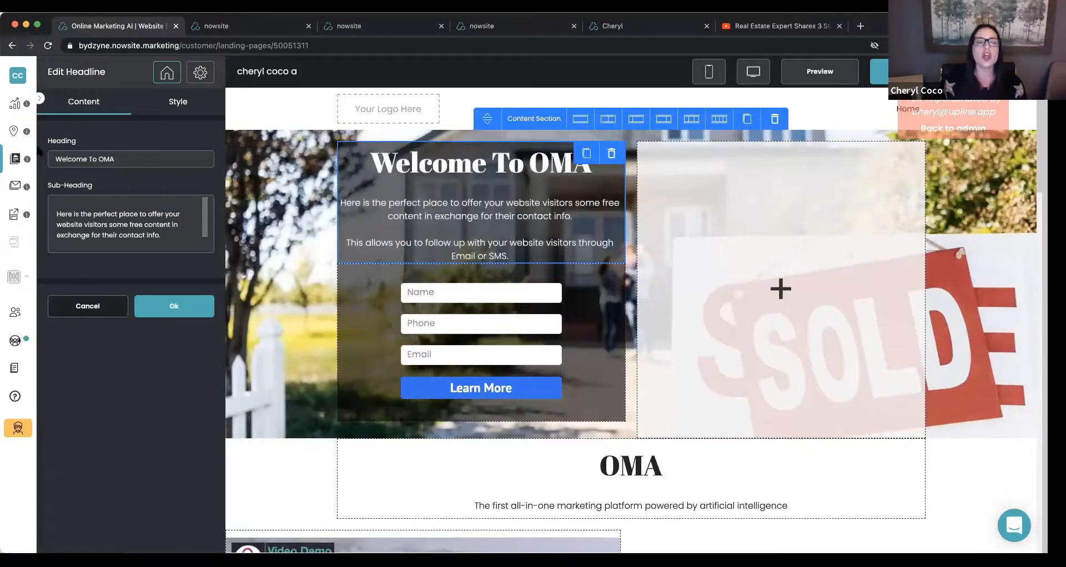
left_click(89, 161)
triple_click(92, 159)
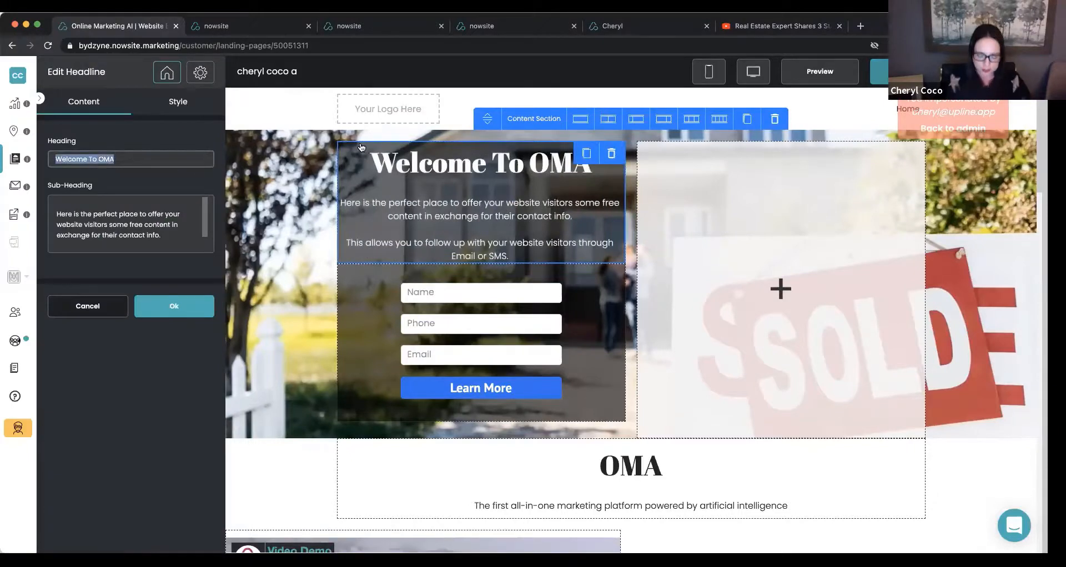
type("I")
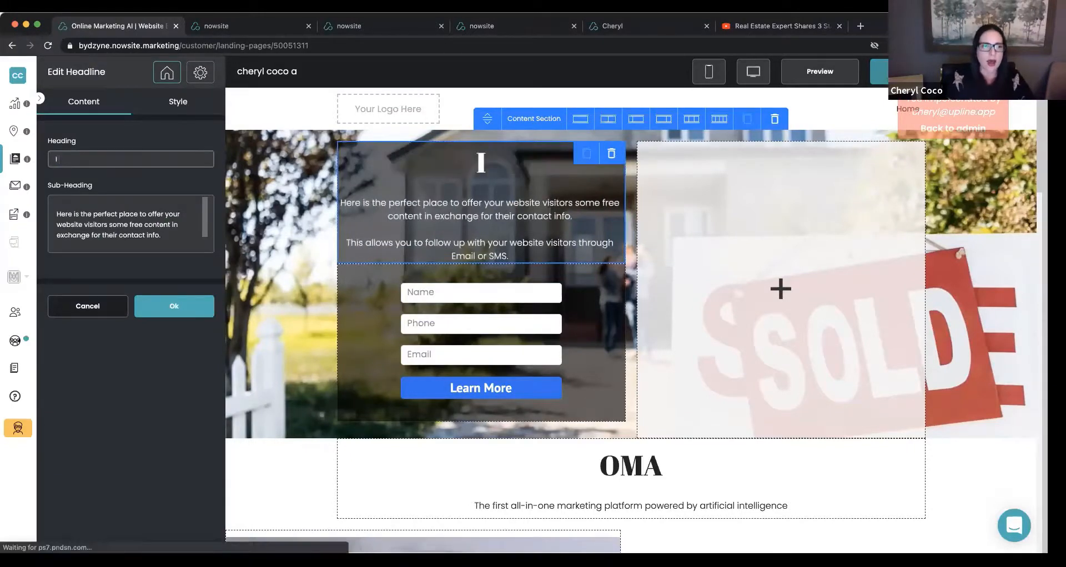
type(" Sell Home")
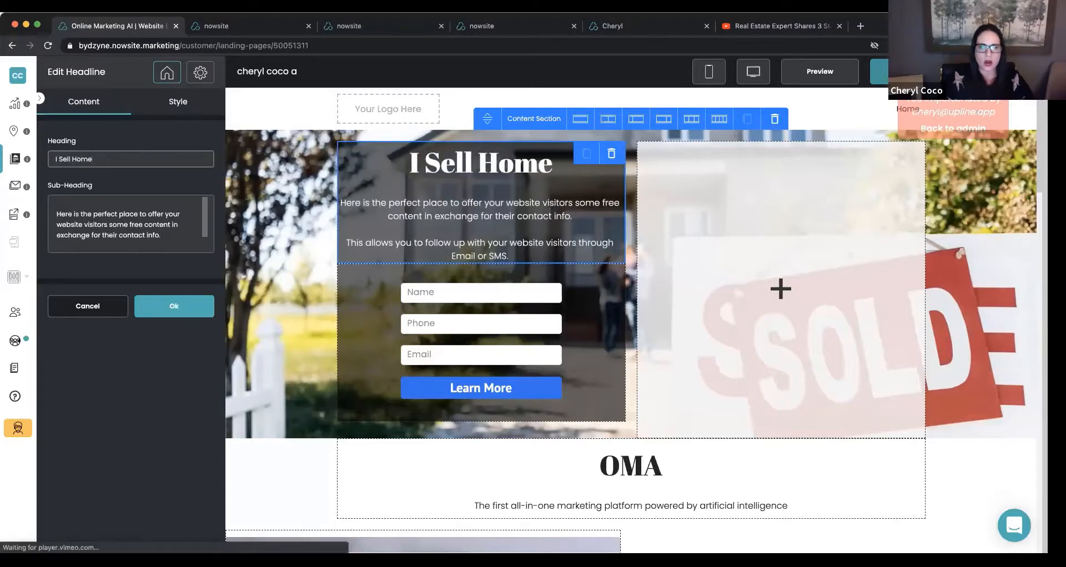
type("s Faster")
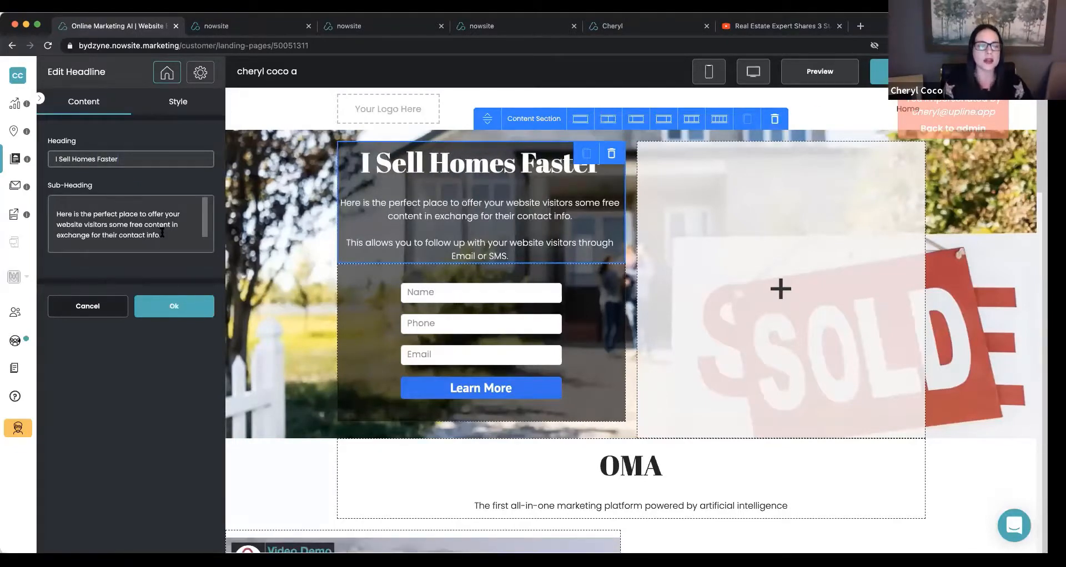
Replace the headline's sub-heading with "12 FREE Tips to selling your home faster and easier in any market.".
left_click_drag(163, 235, 43, 205)
scroll(110, 231, "down", 1)
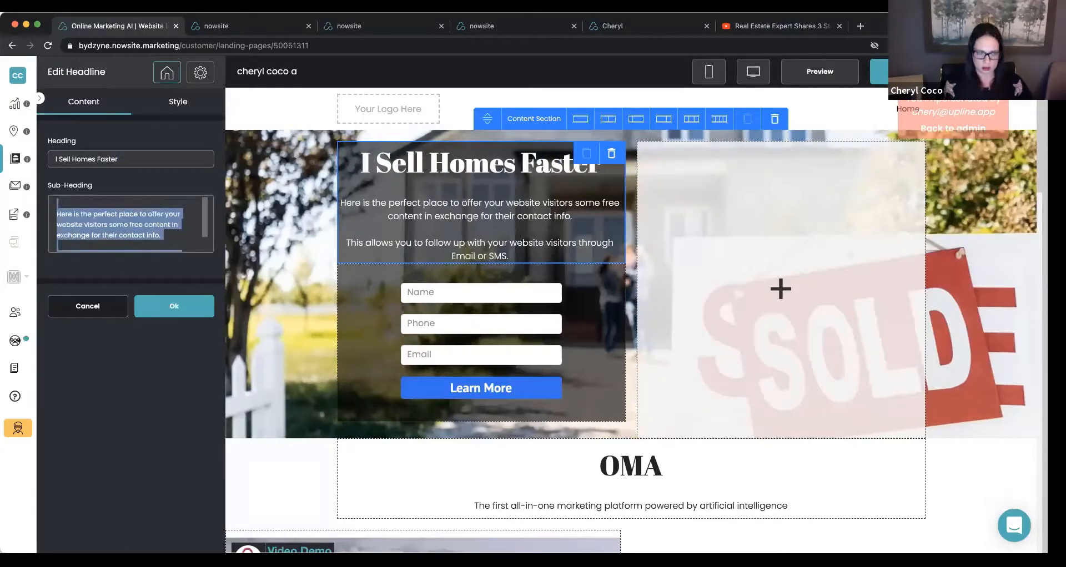
key("BackSpace")
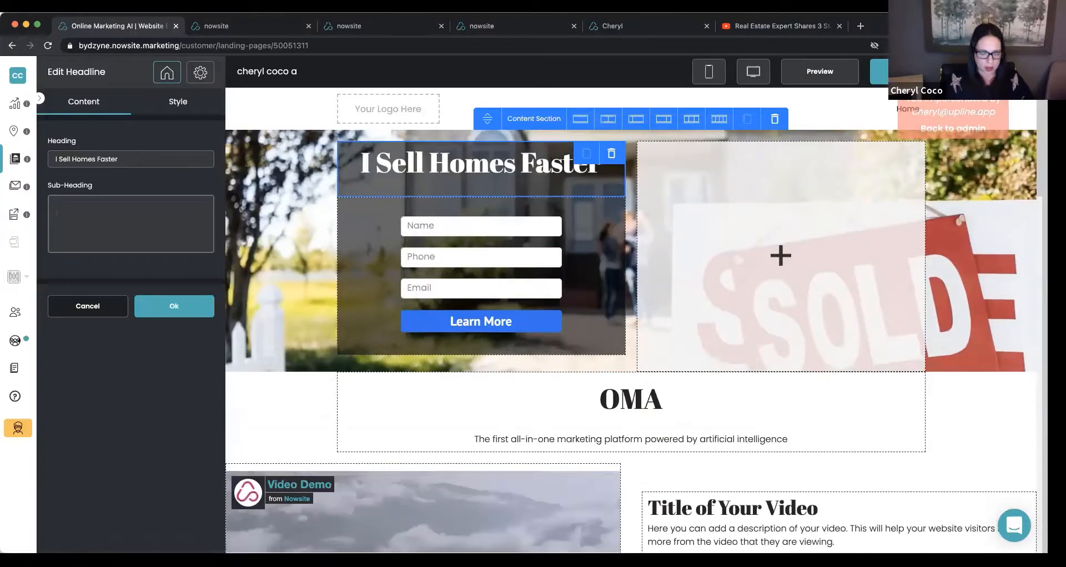
type("12")
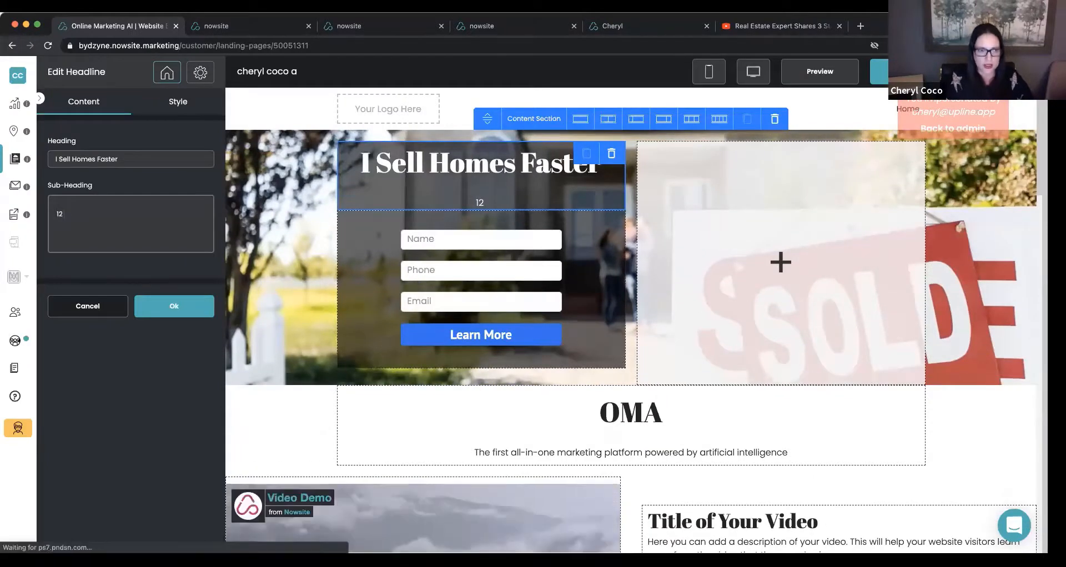
type(" FRE")
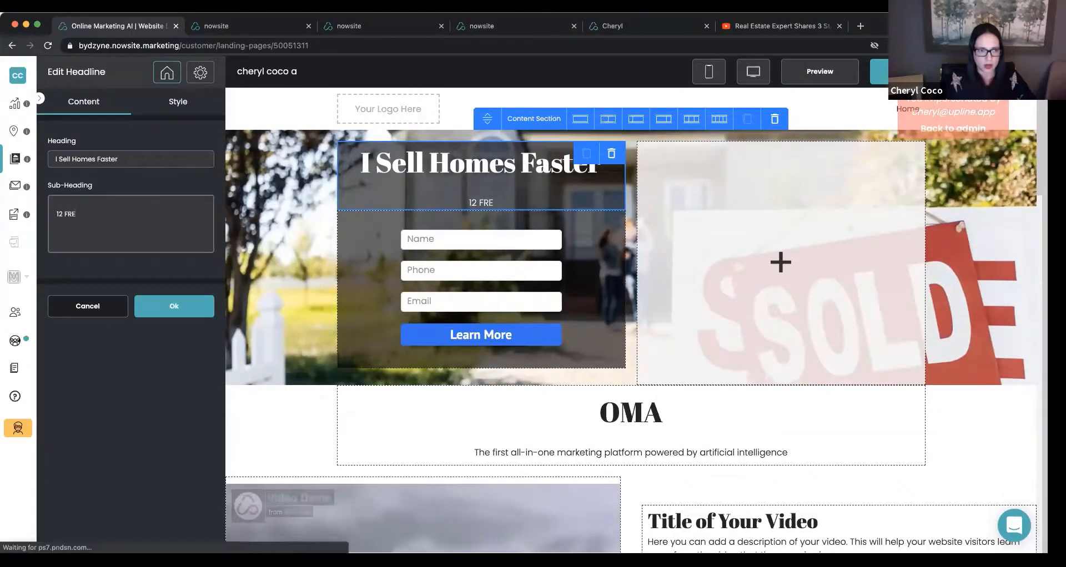
type("E Ti")
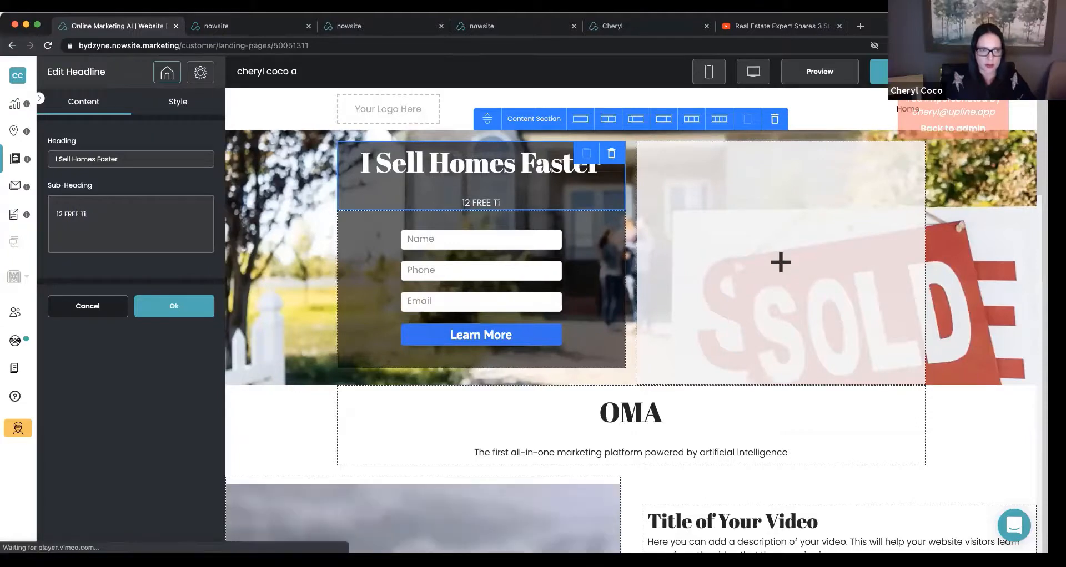
type("ps to")
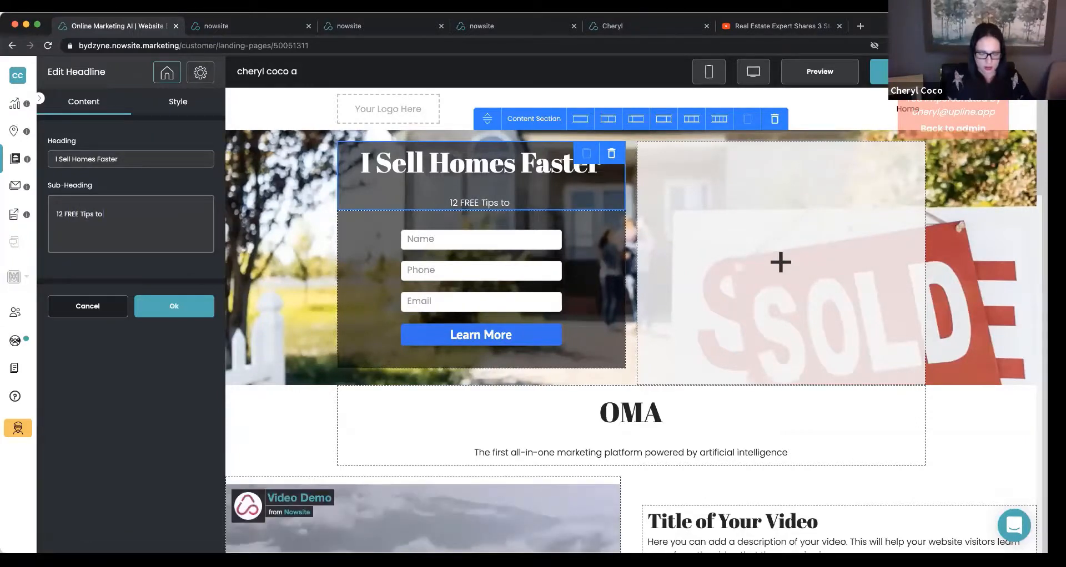
type(" selling your")
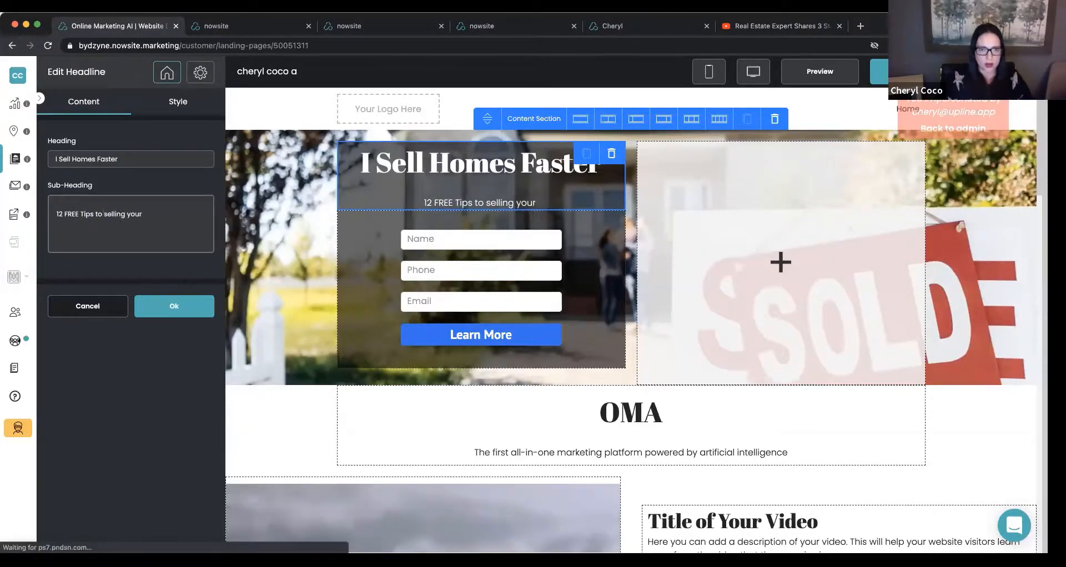
type(" home")
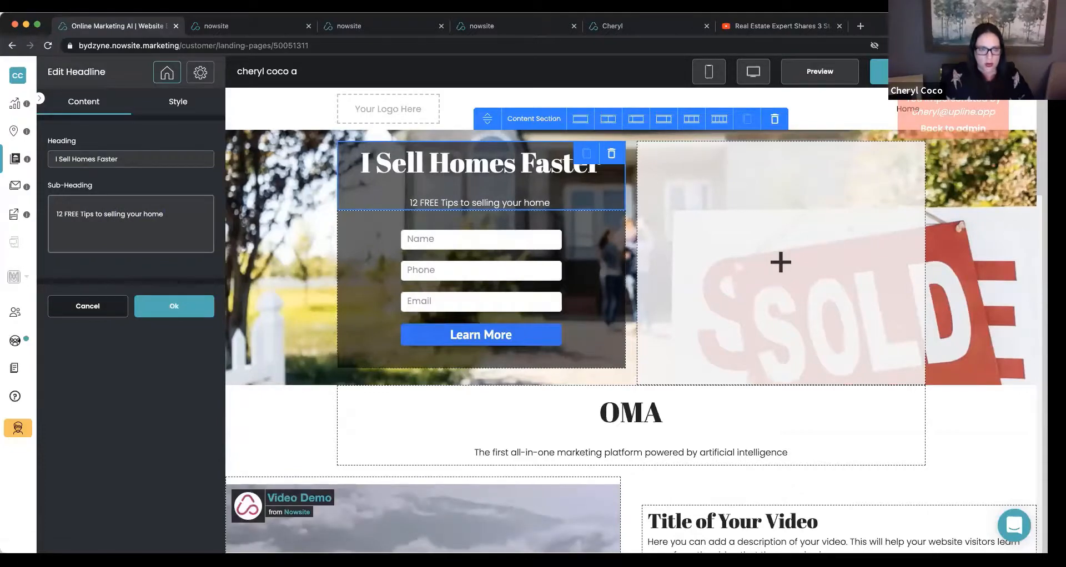
type(" faster in")
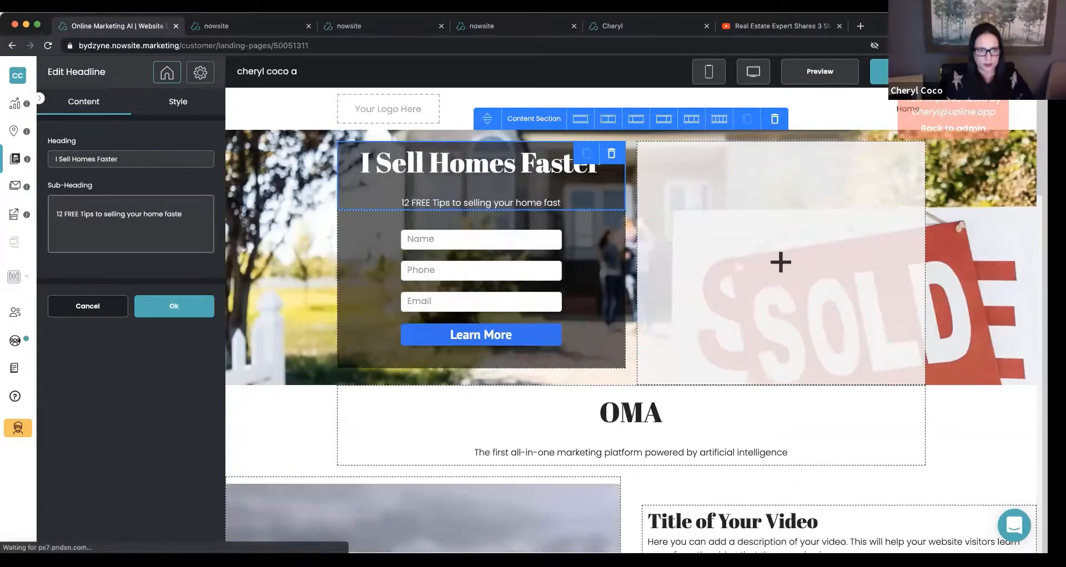
key("BackSpace")
key("BackSpace")
type("and e")
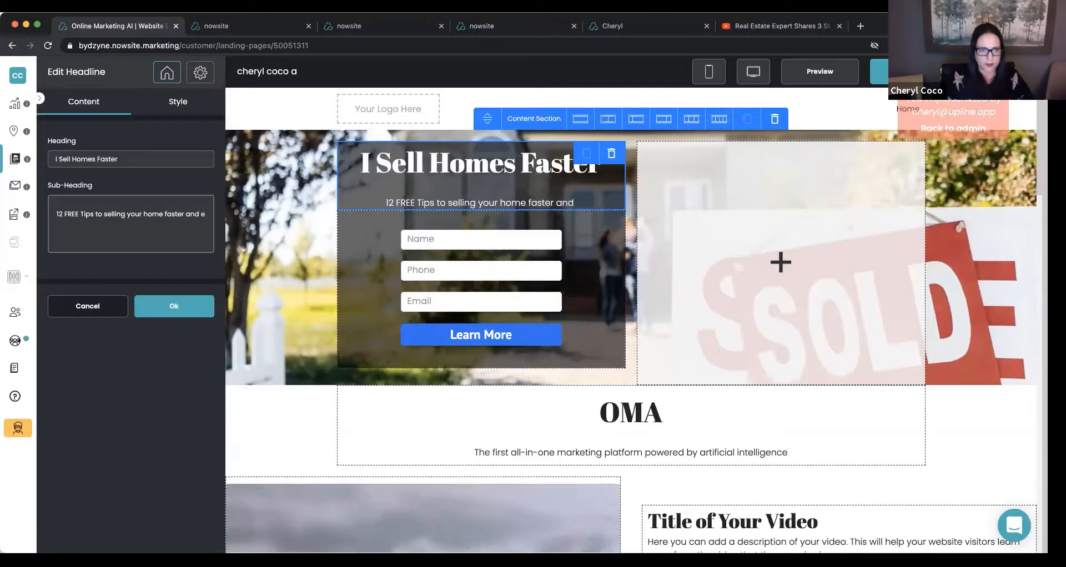
type("asier in any market")
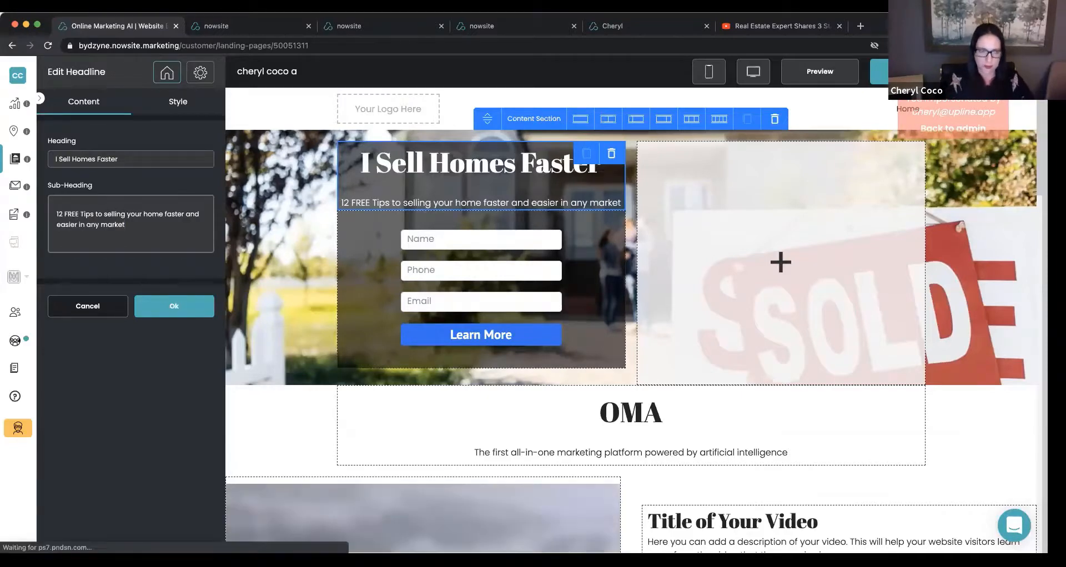
type("t.")
Set the sub-heading's font size to 24 px and apply the headline changes.
left_click(179, 103)
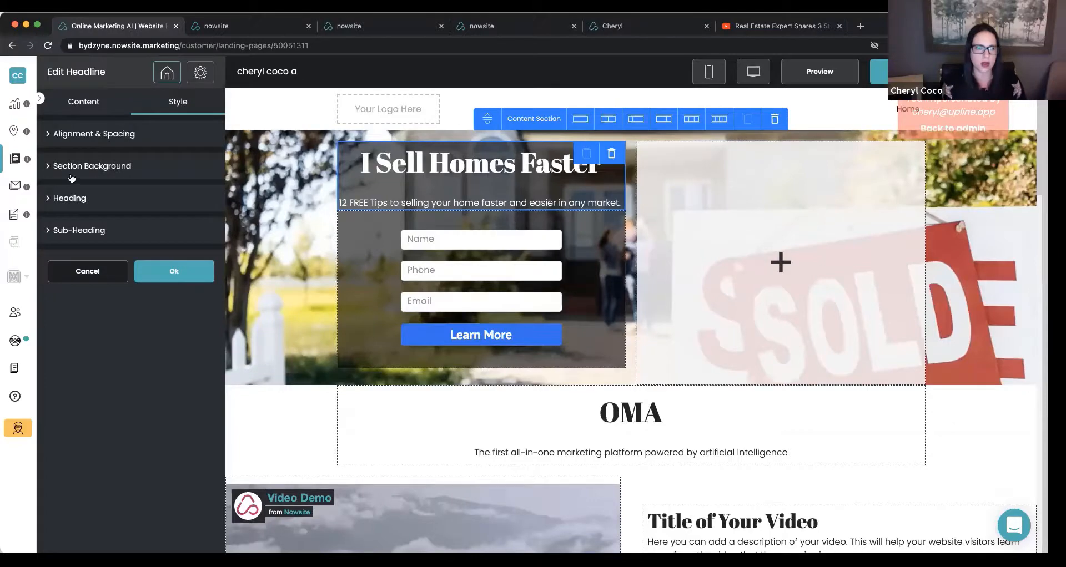
left_click(74, 233)
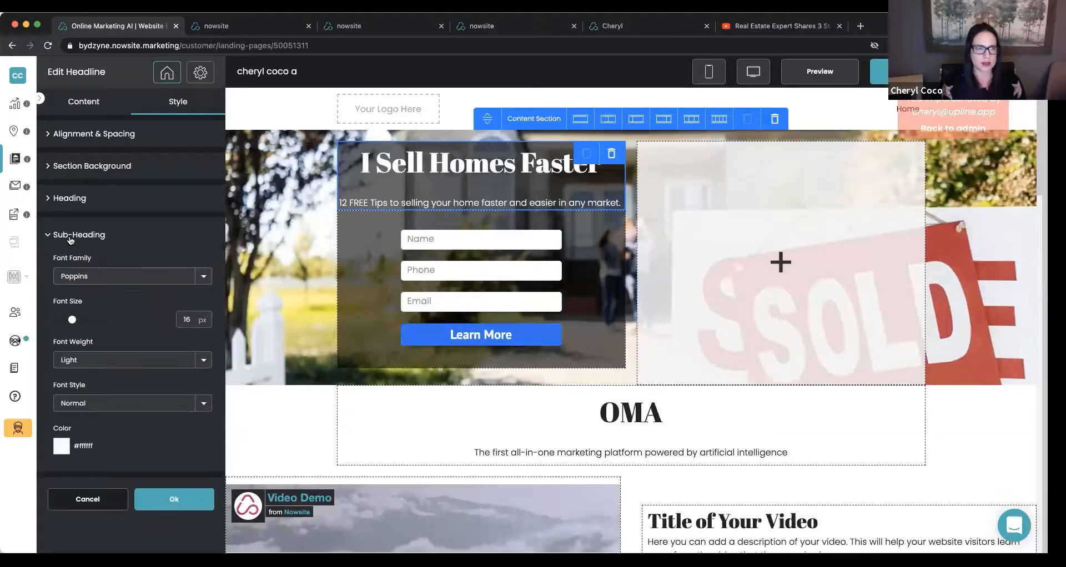
left_click(74, 320)
left_click_drag(73, 321, 81, 320)
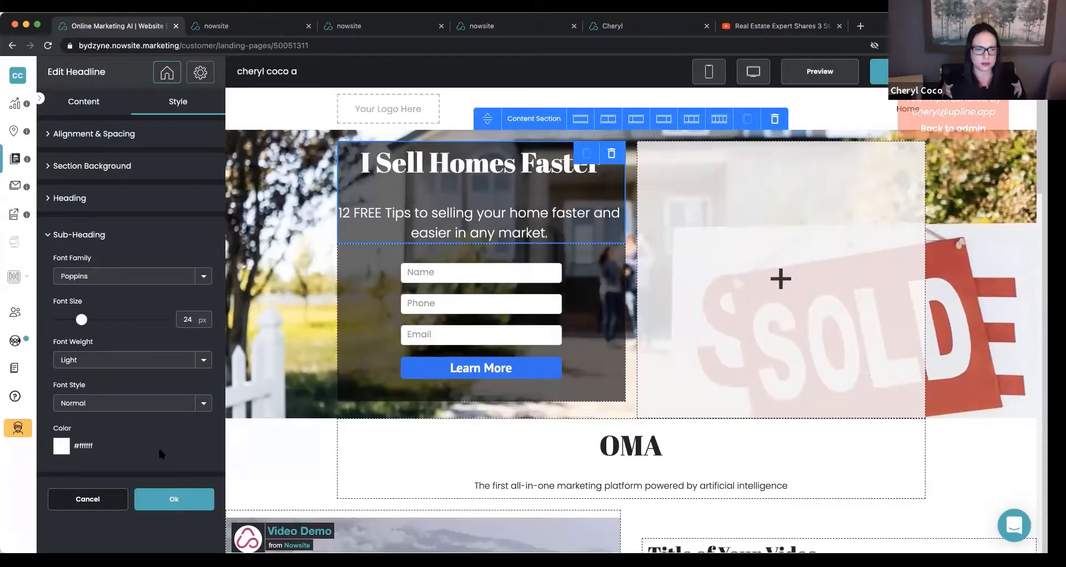
left_click(159, 502)
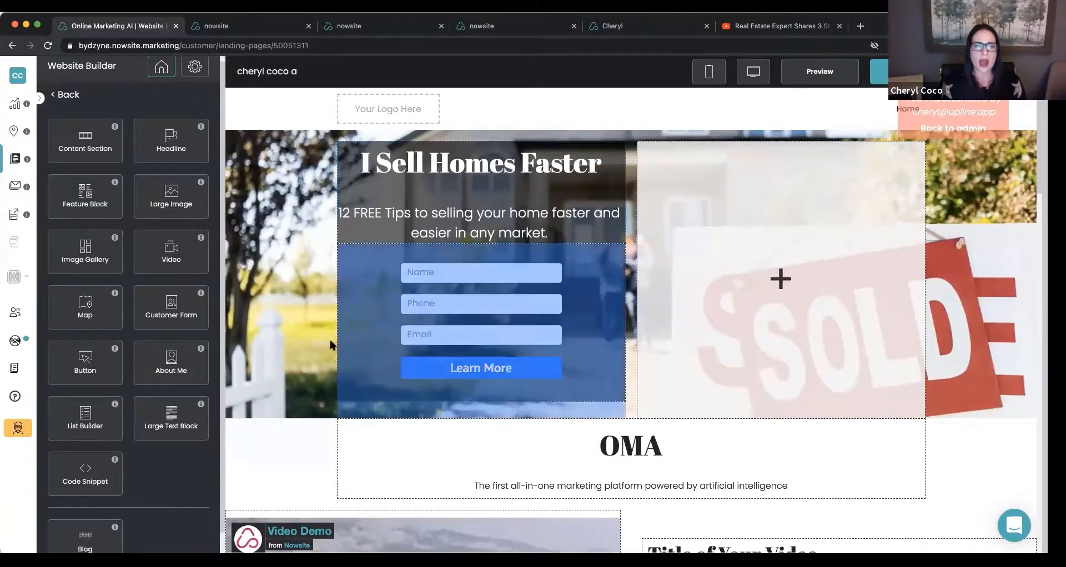
Set the customer form's Learn More button color to #ff0000, slightly enlarge the button text, and save the page.
left_click(357, 346)
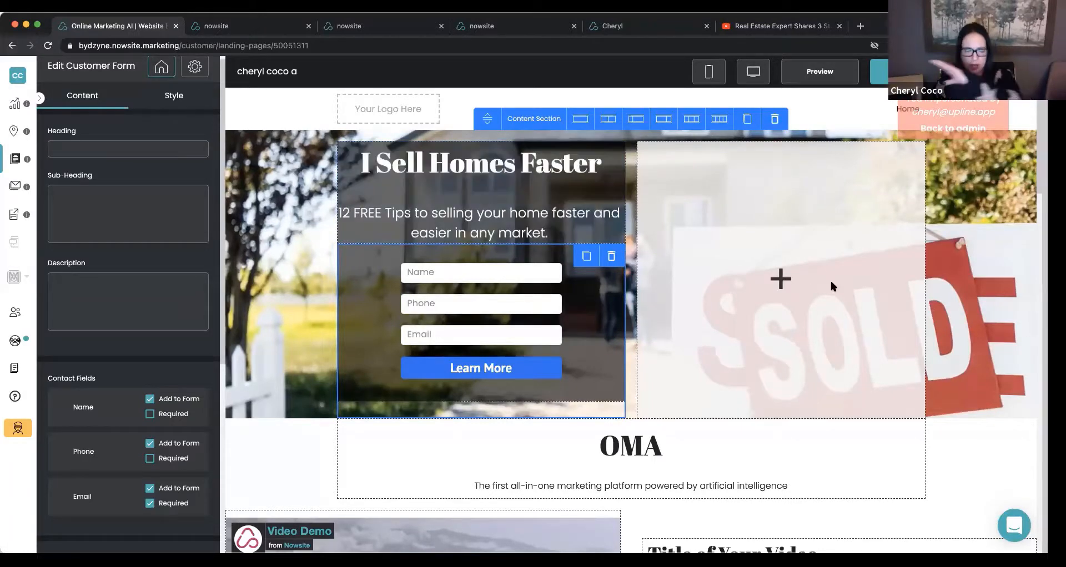
scroll(165, 311, "down", 5)
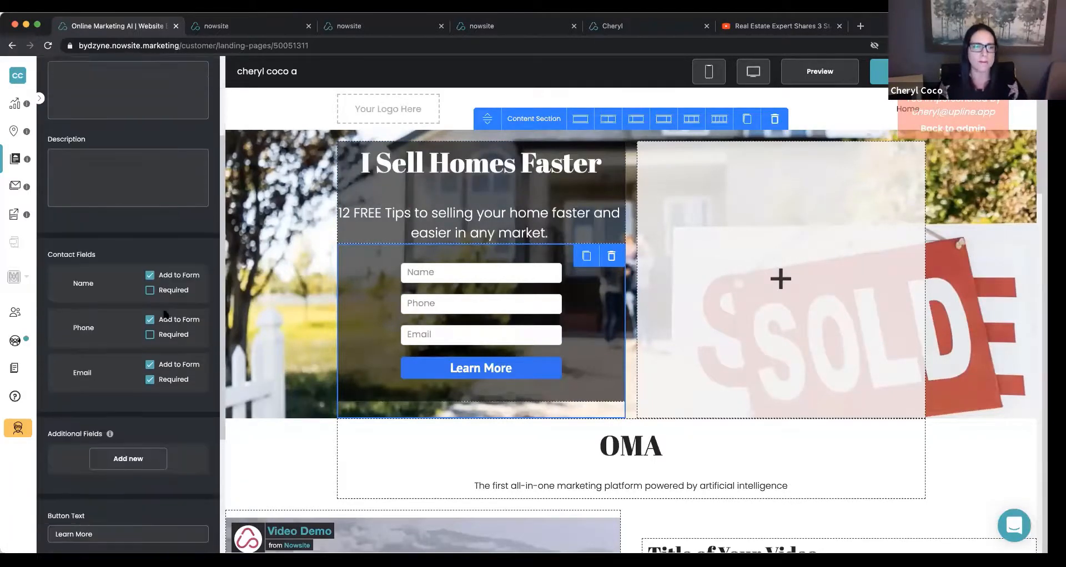
scroll(166, 233, "up", 5)
left_click(161, 103)
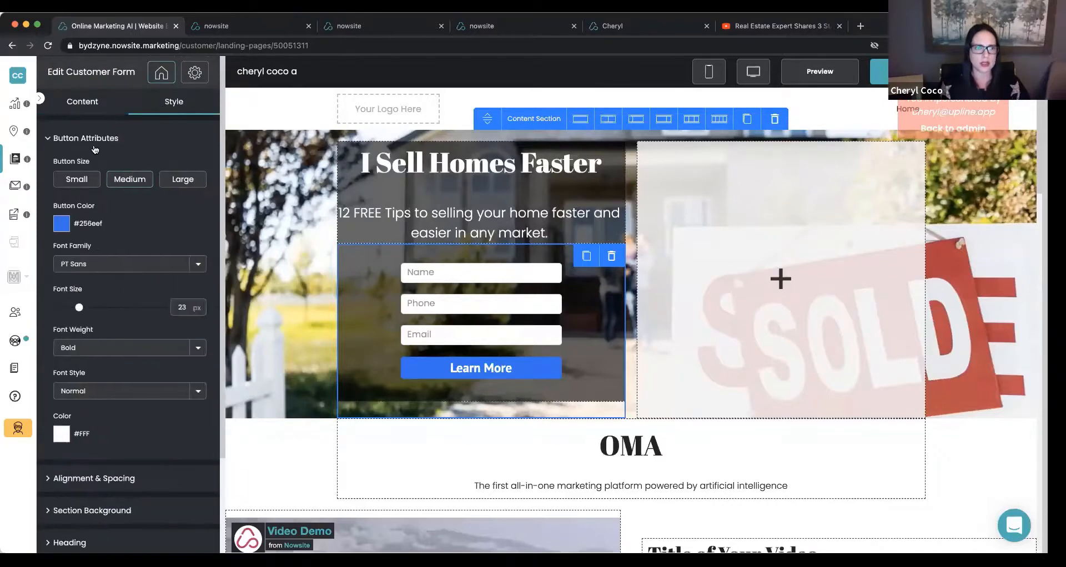
left_click(63, 224)
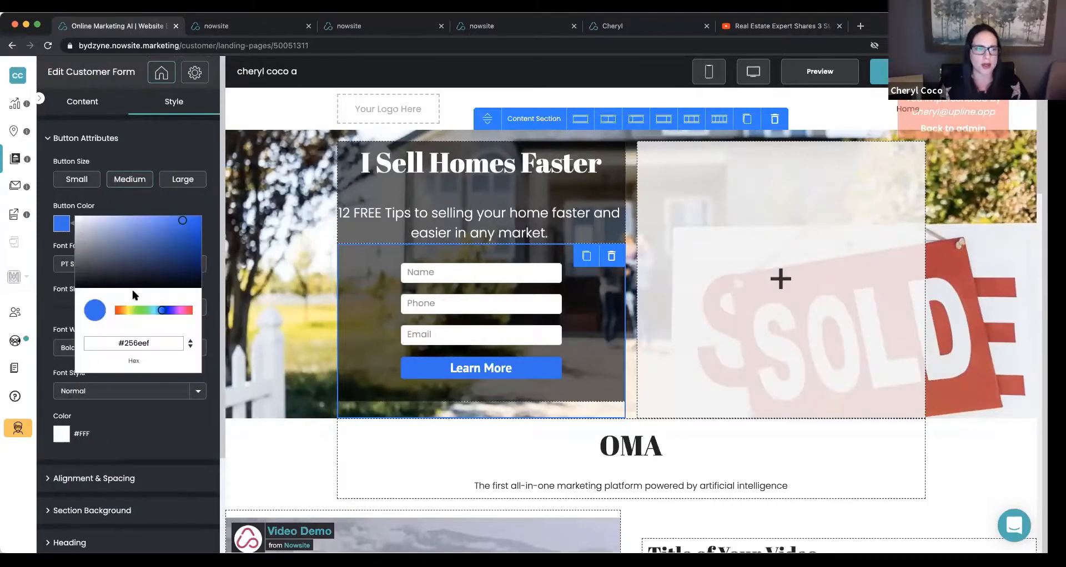
left_click(165, 313)
left_click_drag(166, 312, 193, 310)
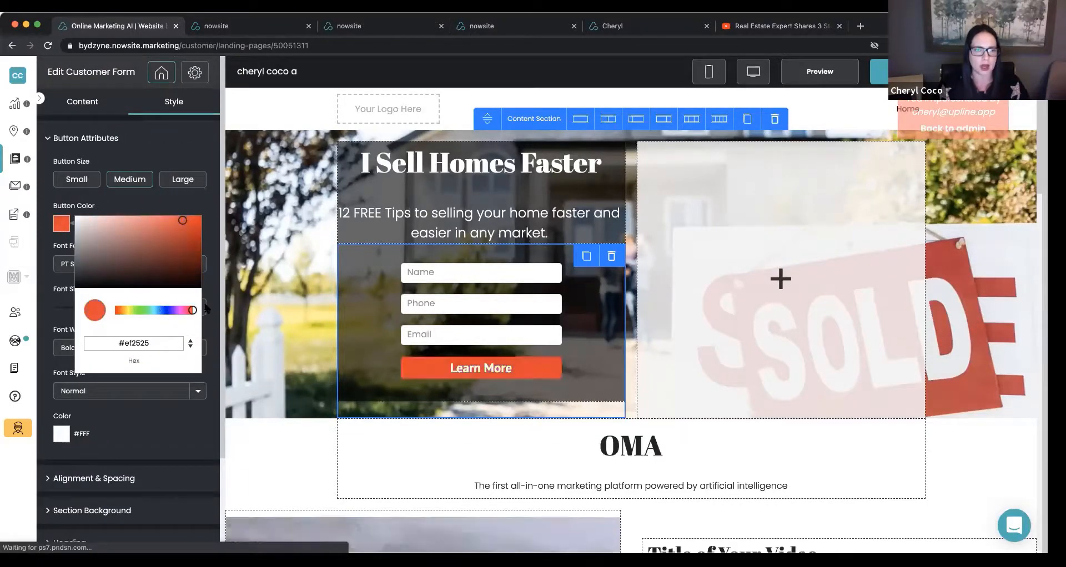
left_click(187, 220)
left_click_drag(190, 222, 212, 213)
left_click(154, 205)
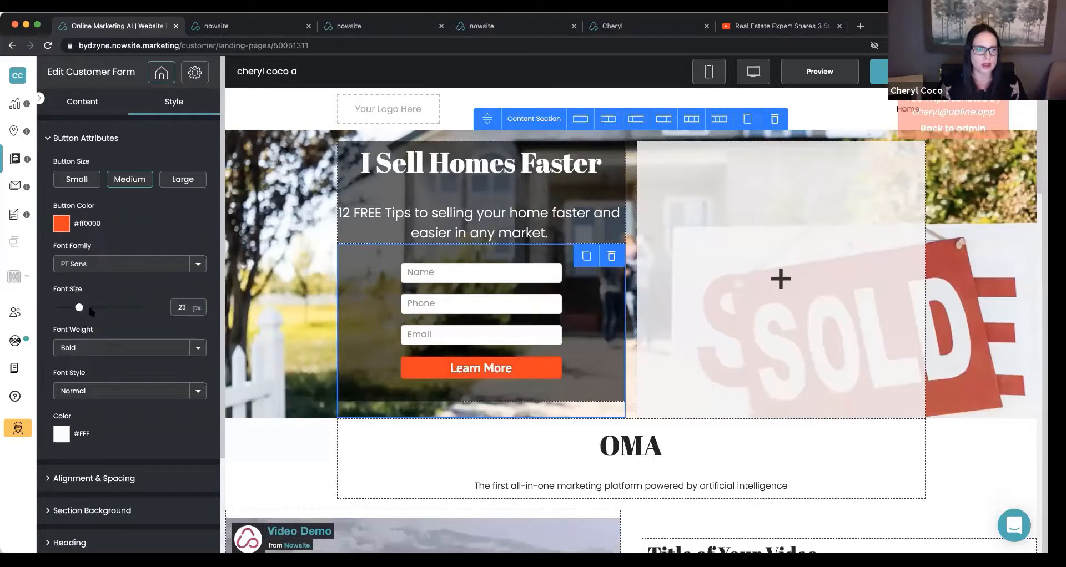
left_click_drag(81, 307, 86, 307)
left_click(877, 71)
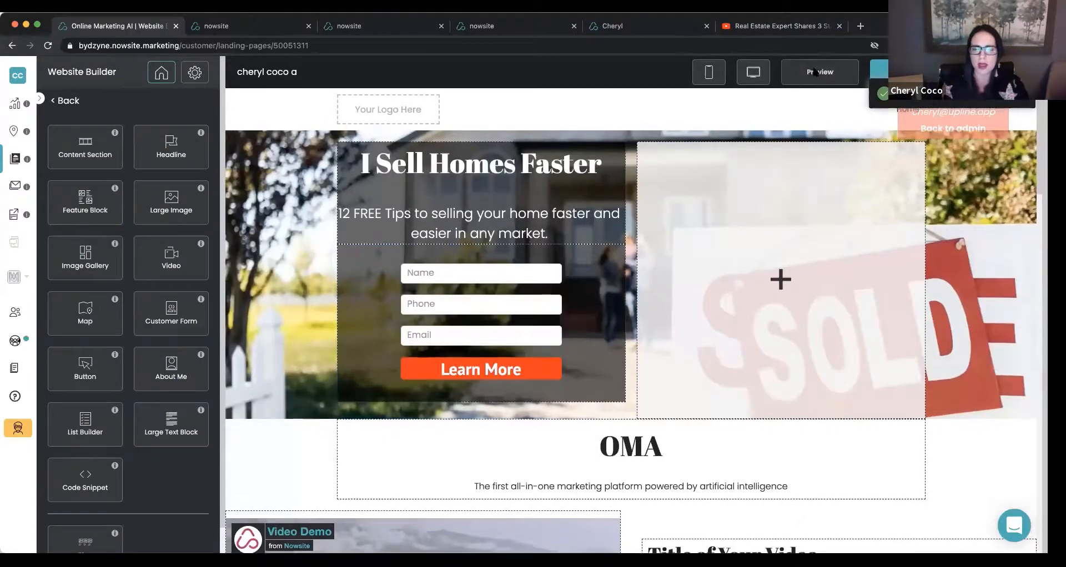
Preview the site to check the hero section with its headline and lead form, and return to the editor.
left_click(814, 72)
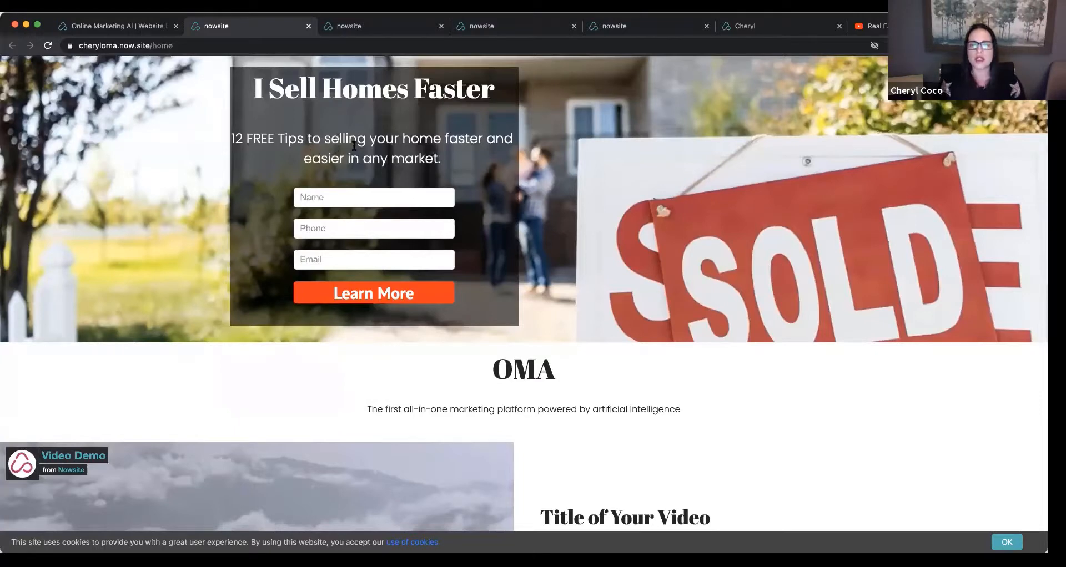
scroll(489, 157, "down", 1)
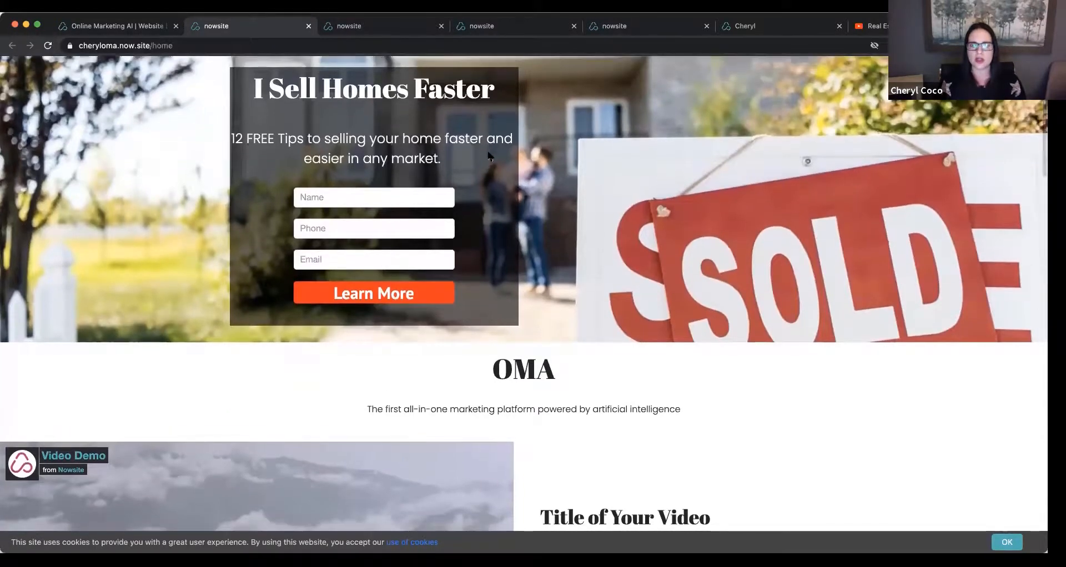
scroll(489, 156, "up", 1)
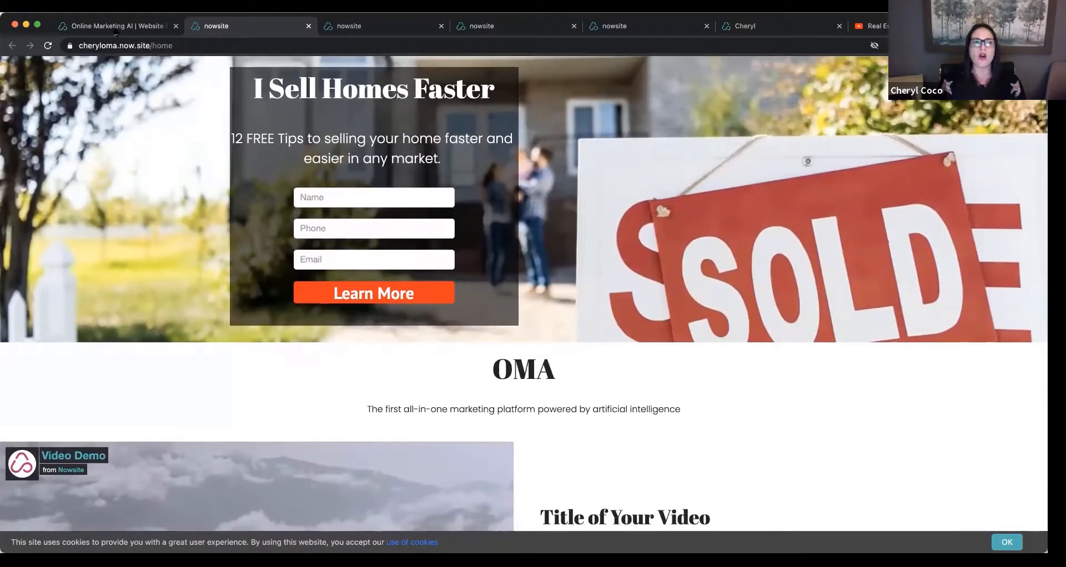
key("ctrl+shift+Tab")
Set the solid background color of the OMA headline's content section to #232323 and apply it.
scroll(309, 190, "down", 3)
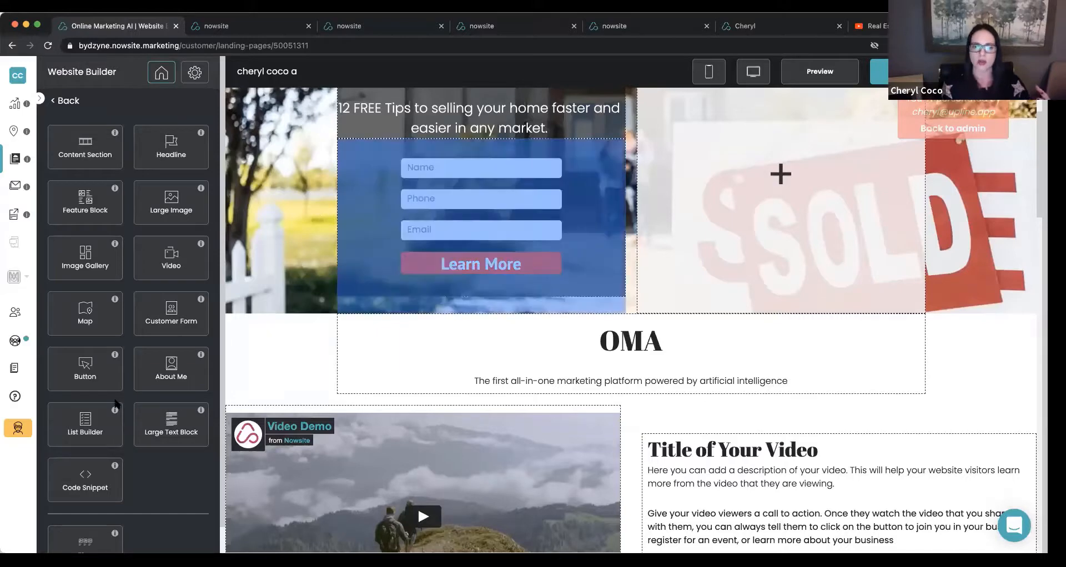
left_click(282, 362)
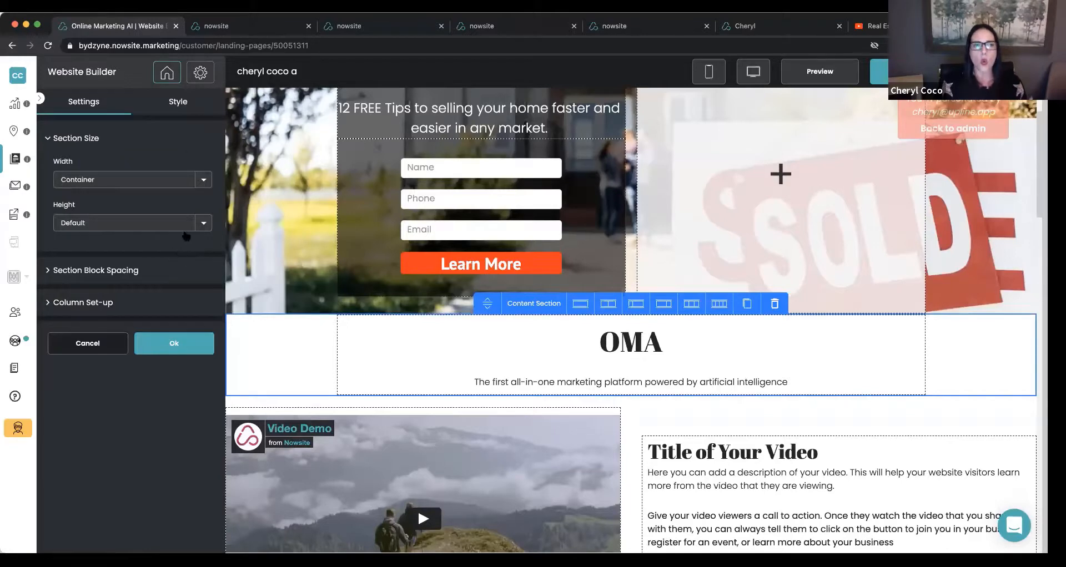
left_click(170, 113)
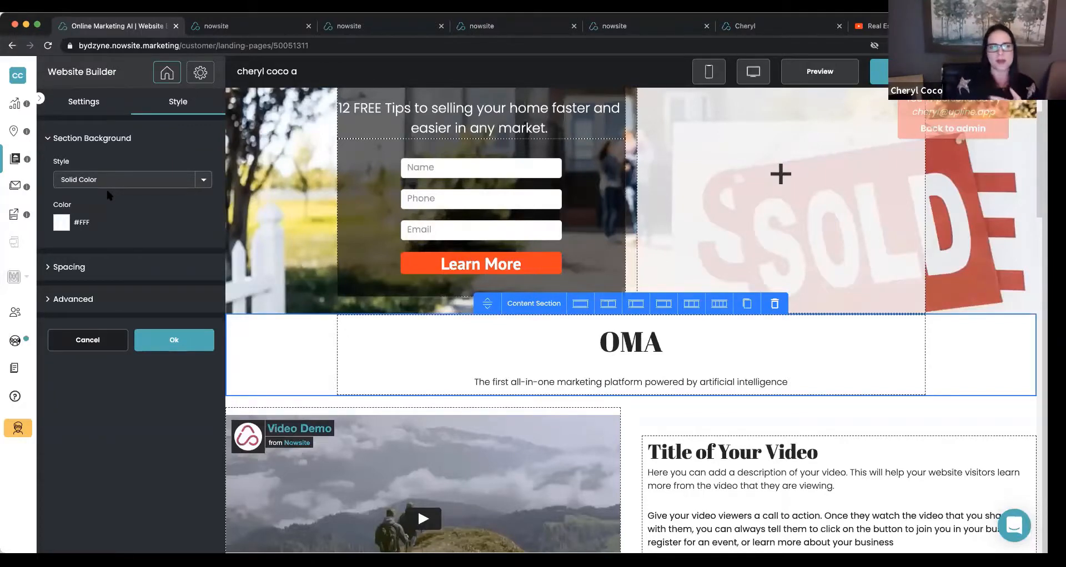
left_click(62, 223)
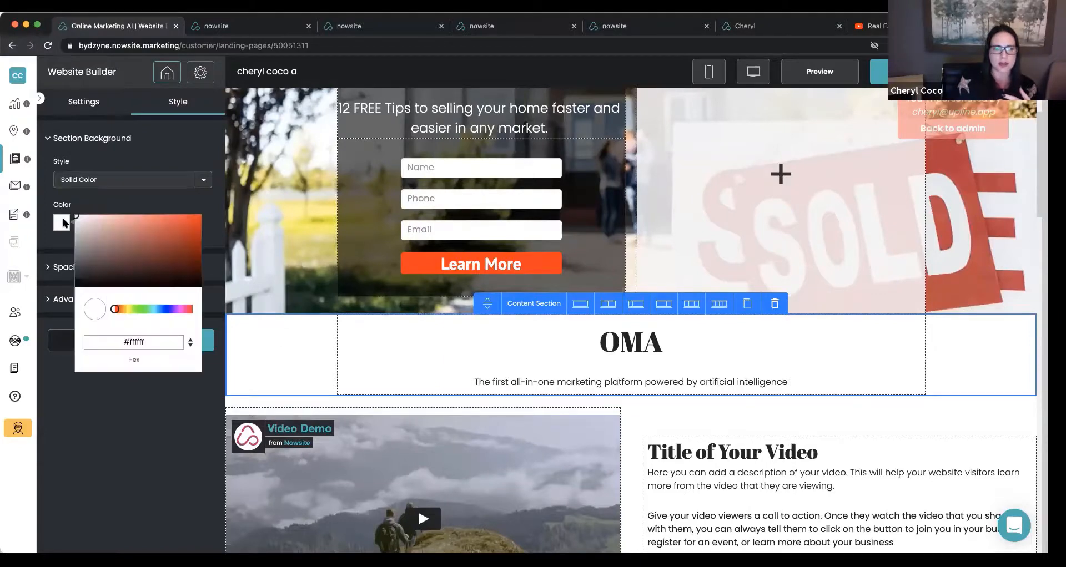
left_click_drag(81, 220, 76, 279)
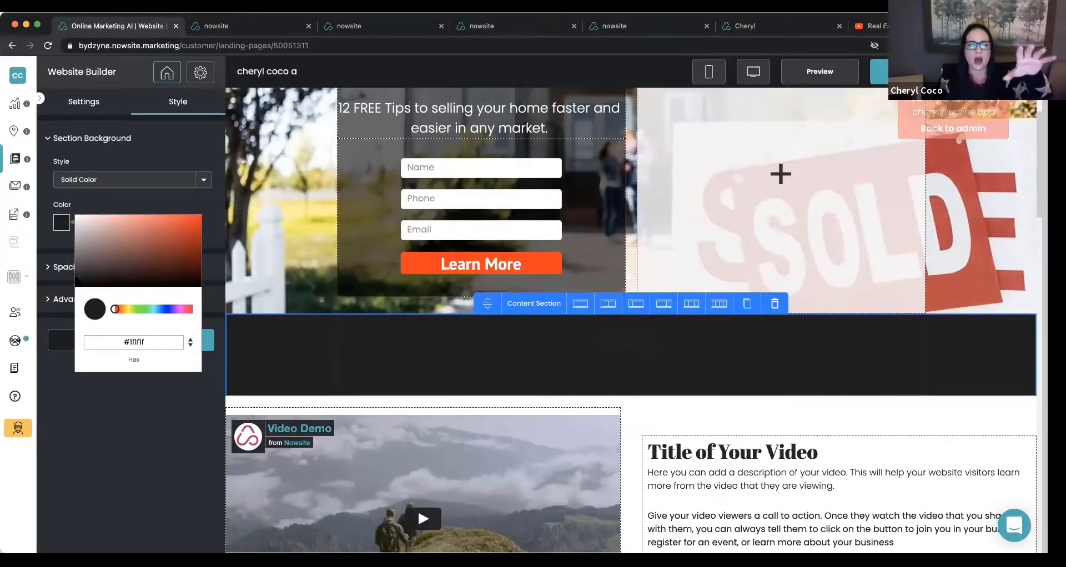
left_click_drag(76, 278, 75, 277)
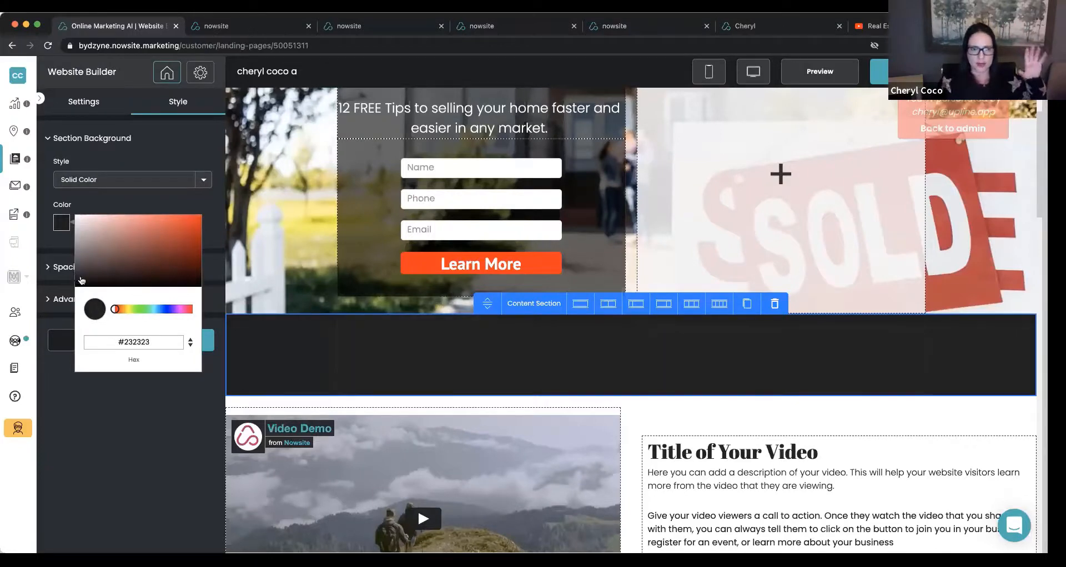
left_click(127, 208)
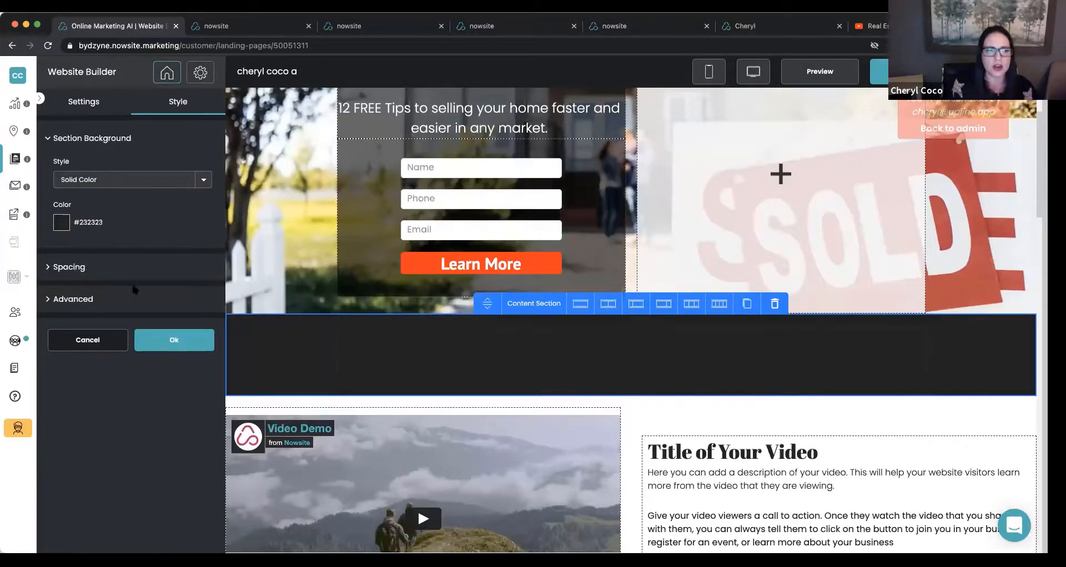
left_click(175, 349)
Replace the OMA heading text in the dark section with "I SELL HOMES FASTER".
left_click_drag(217, 372, 367, 342)
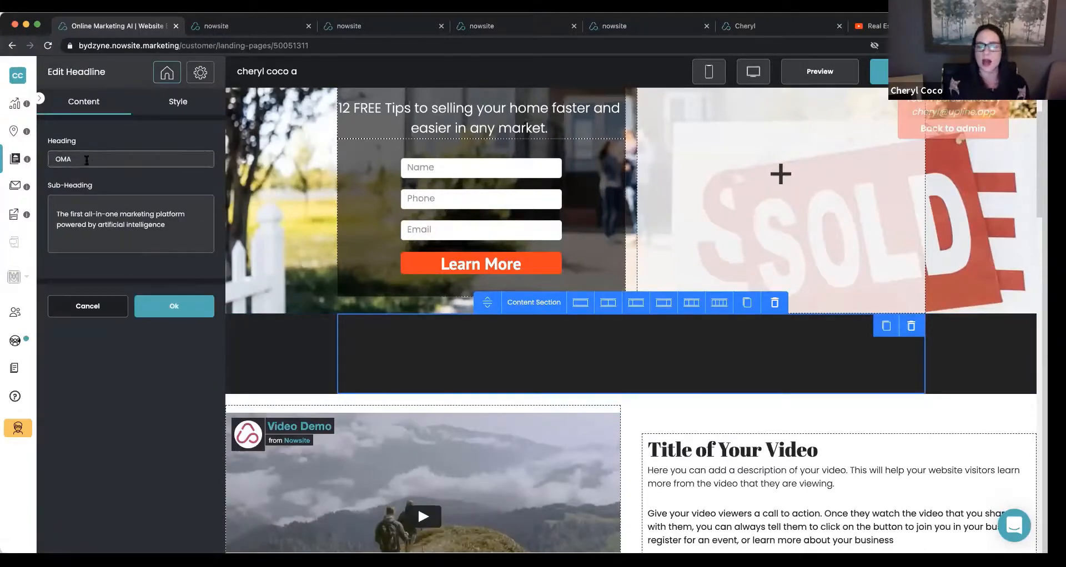
left_click_drag(93, 161, 40, 162)
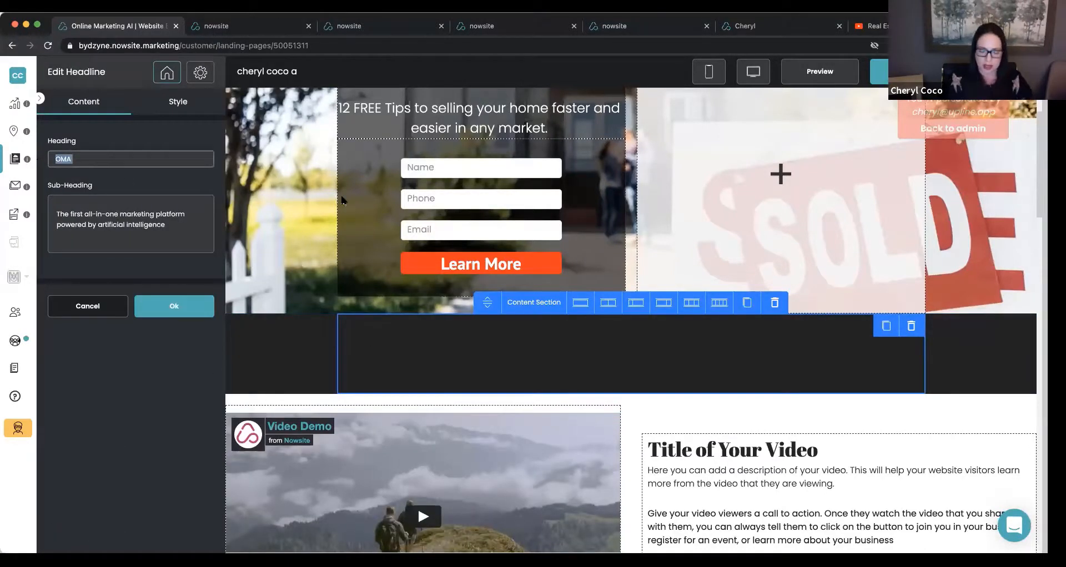
type("I SELL")
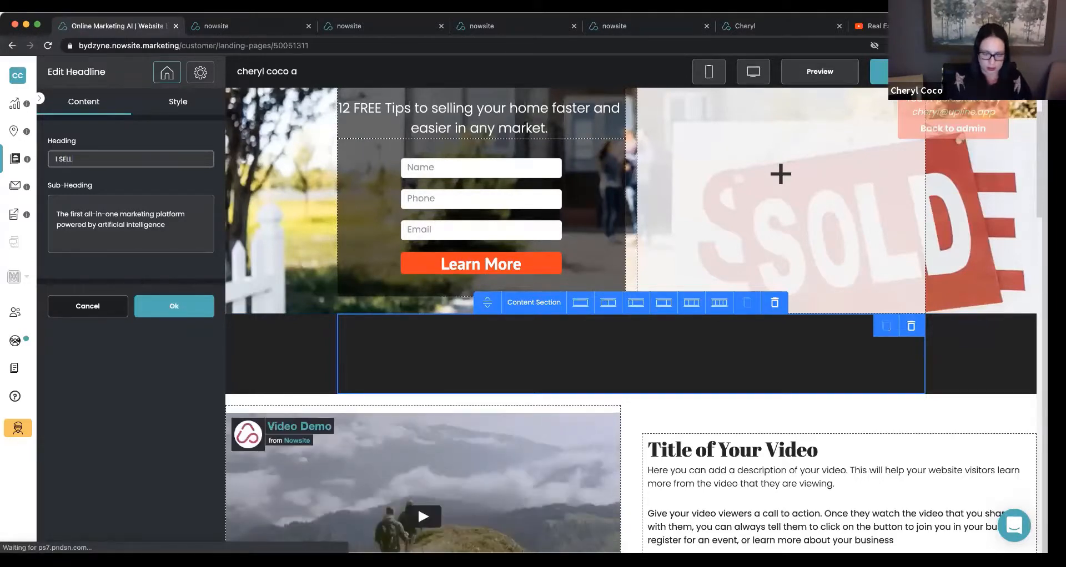
type(" HOMES F")
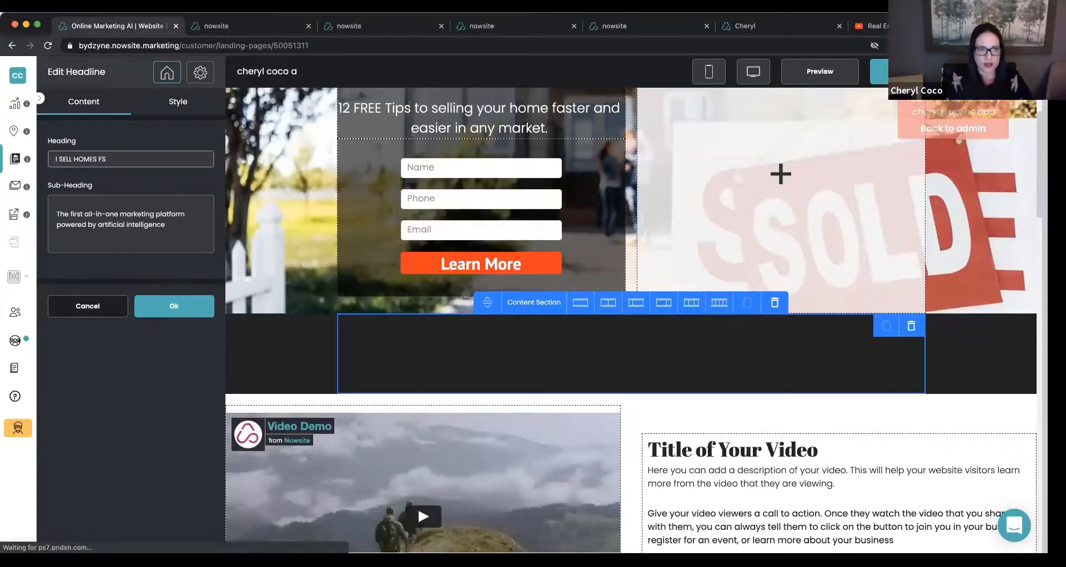
type("AST")
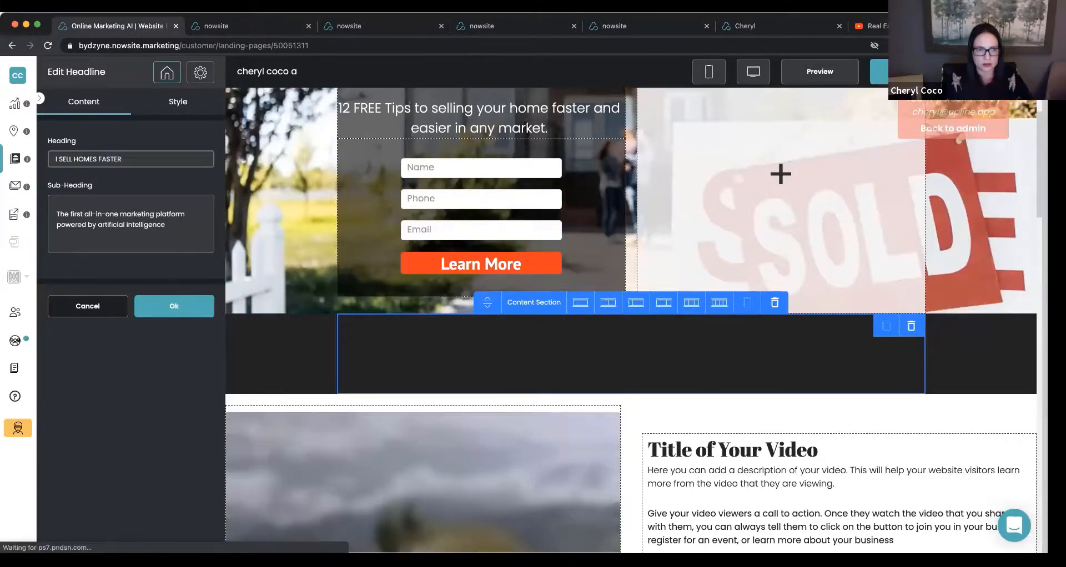
type("ER")
Set the heading's font color in the dark section to white, #ffffff.
left_click(189, 106)
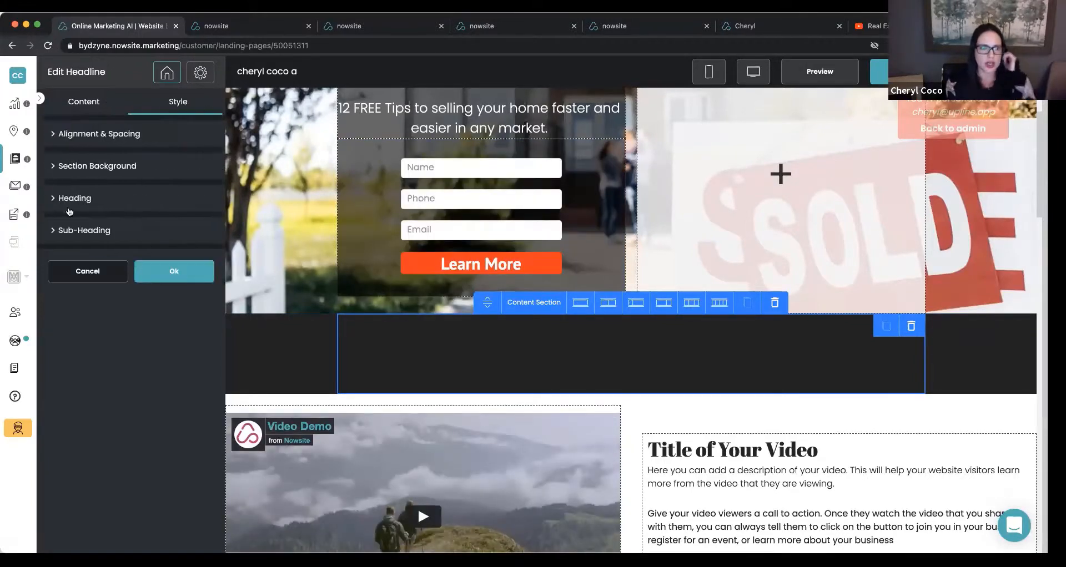
left_click(76, 201)
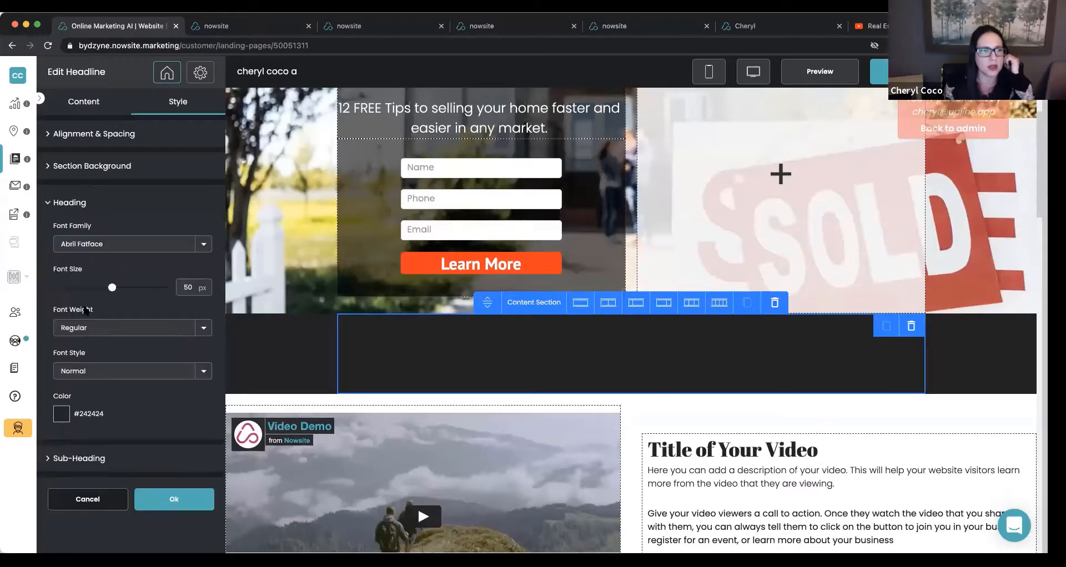
left_click(62, 415)
left_click_drag(76, 427, 57, 399)
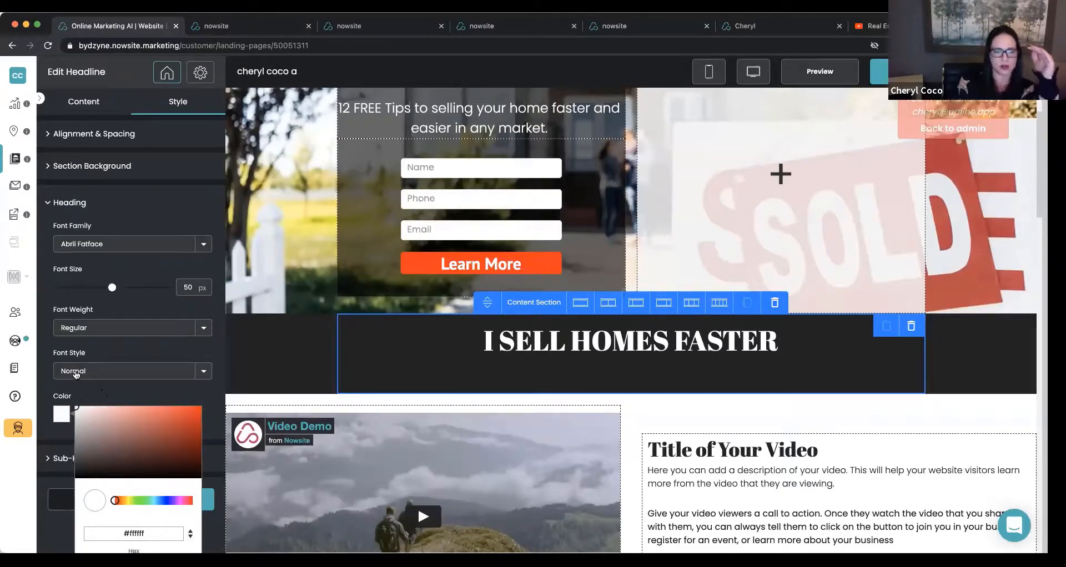
left_click(133, 384)
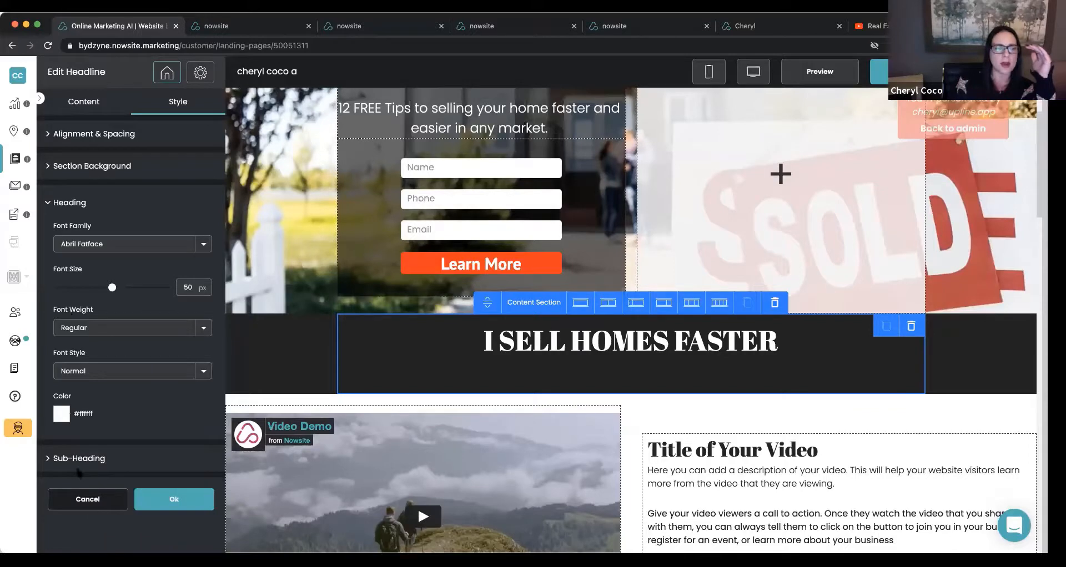
Replace the dark section's sub-heading text with "With Over 20 Years of Experience. I Have Sold More Homes Than Any Other Realtor In My Area!".
left_click(76, 111)
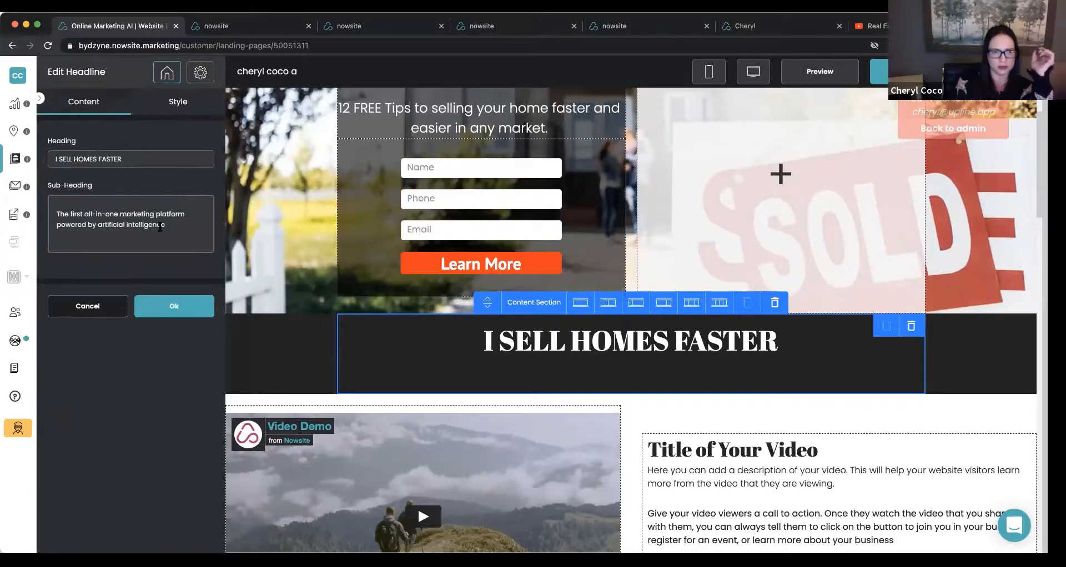
left_click_drag(165, 225, 50, 213)
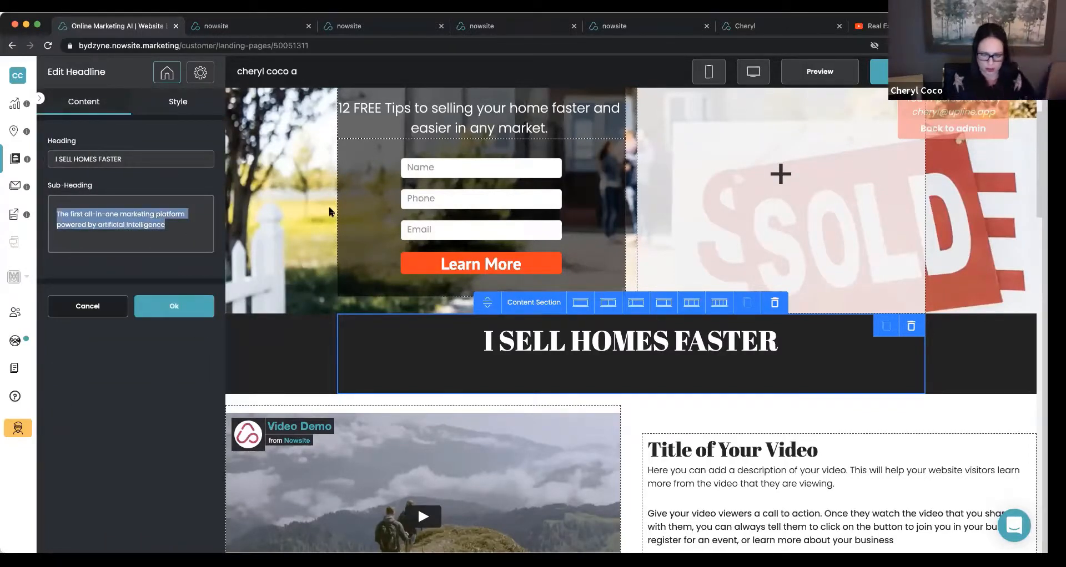
type("With Ov")
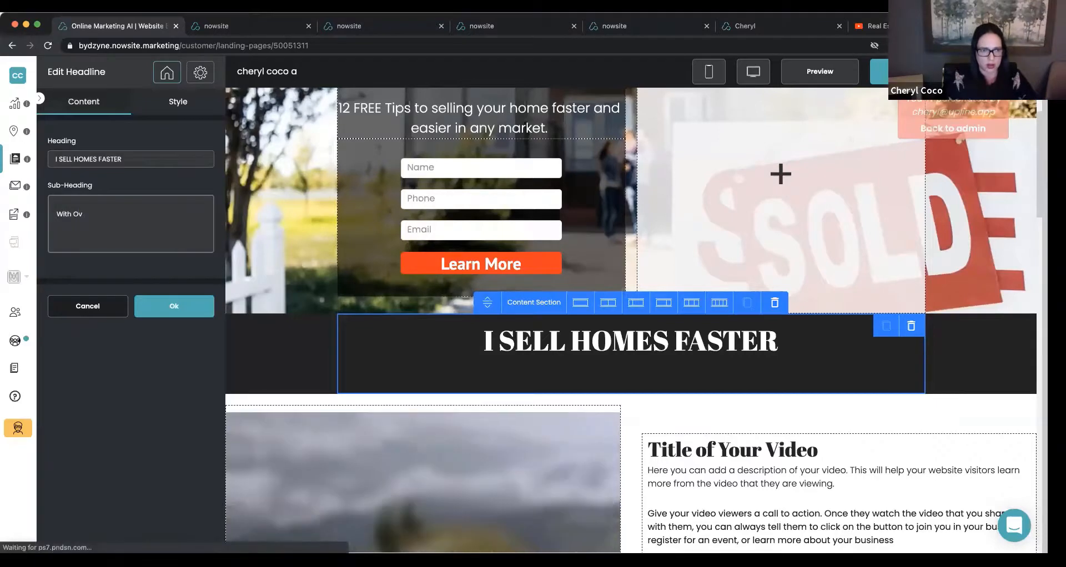
type("er 20 Years")
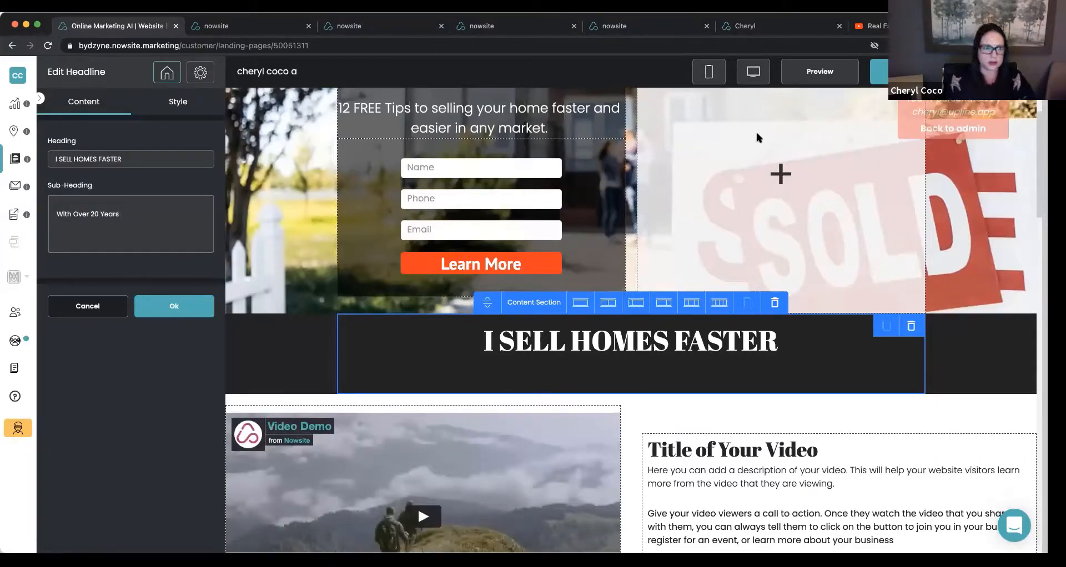
type(" of Experi")
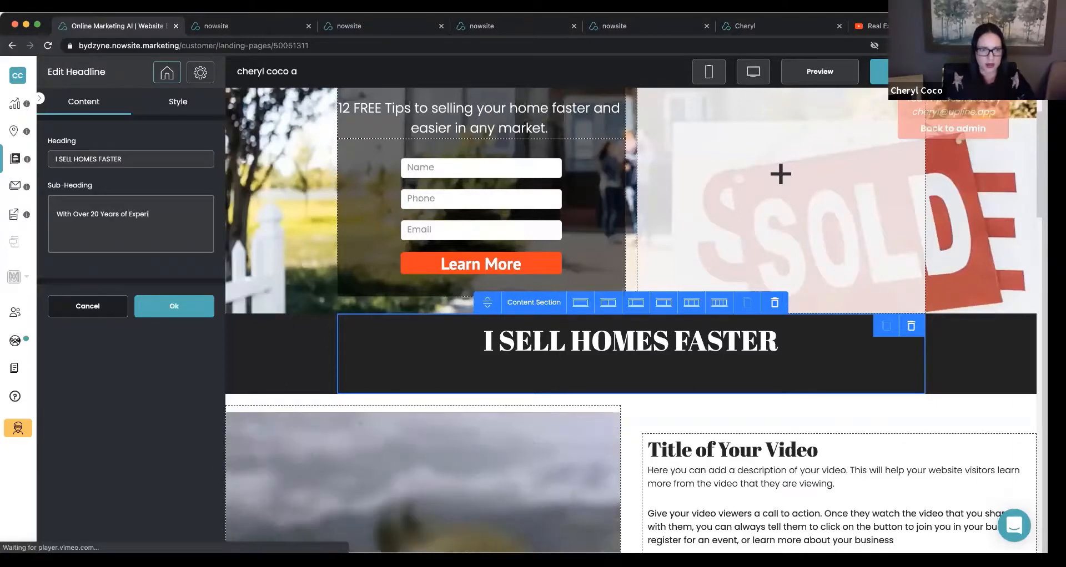
type("ence.")
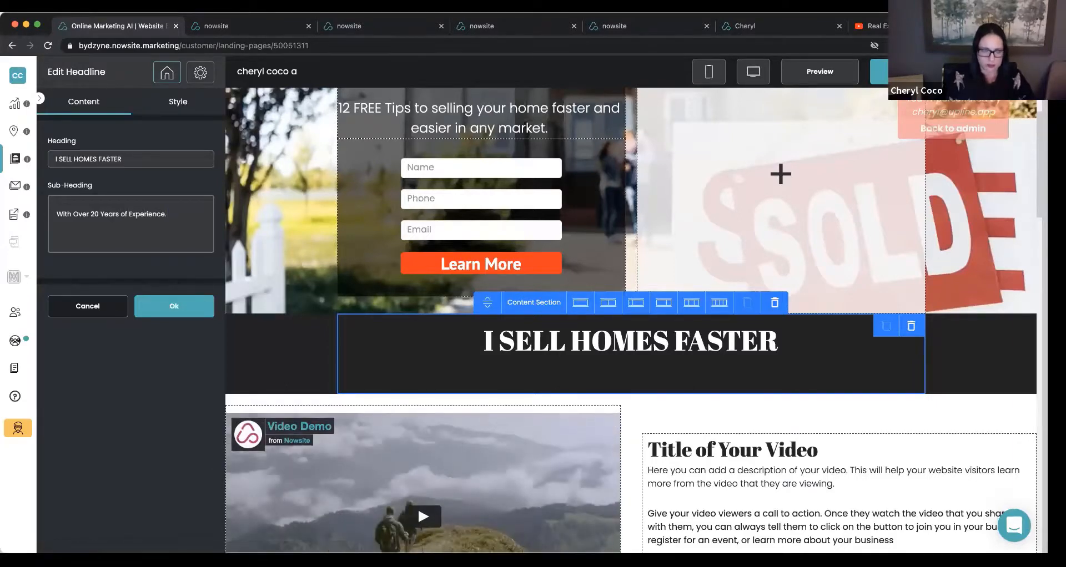
type(" I H")
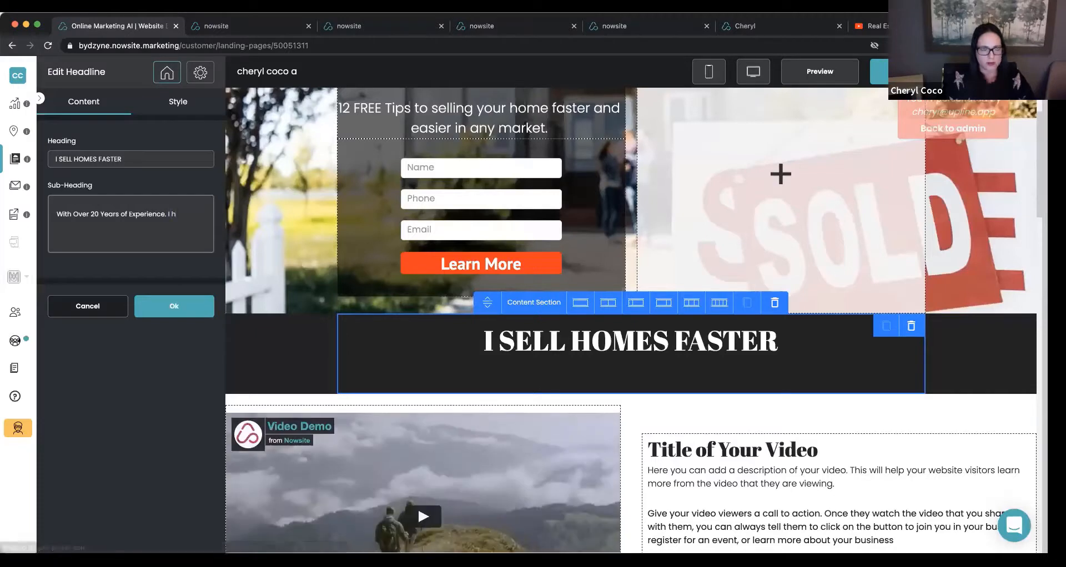
type("ave Sold Moe")
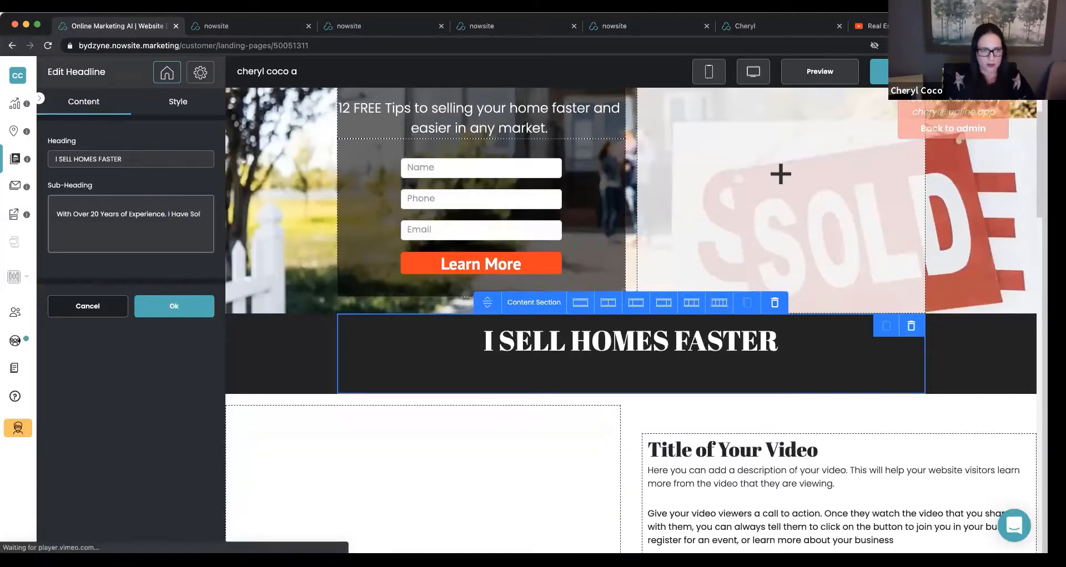
key("BackSpace")
type("re H")
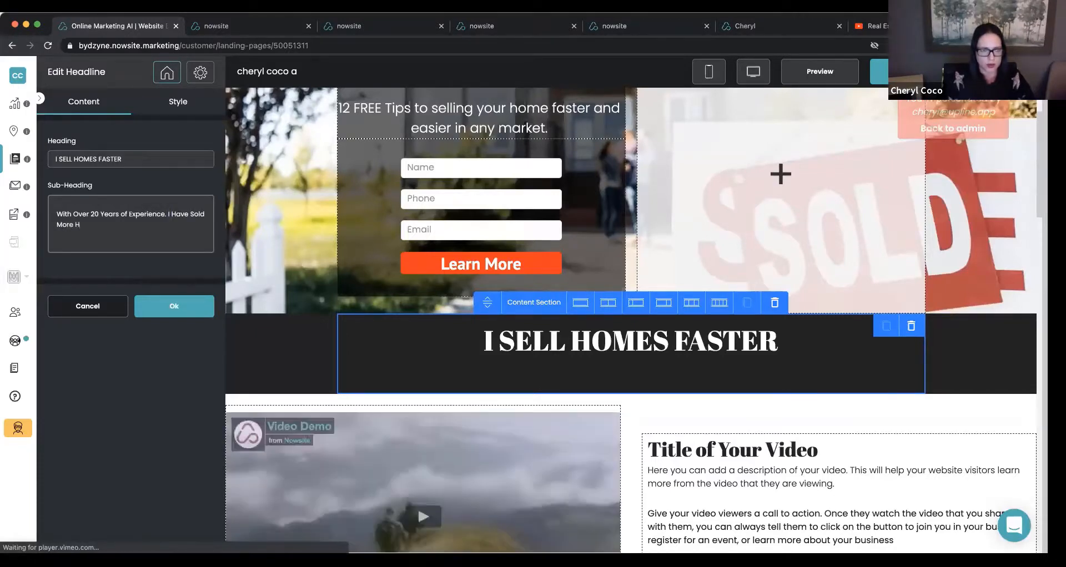
type("omes In My")
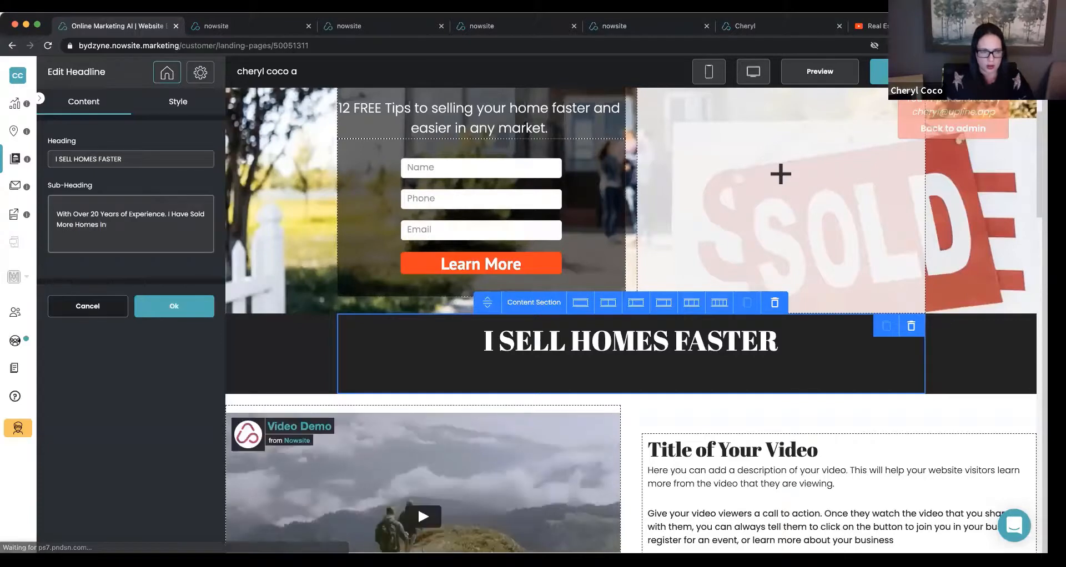
key("BackSpace")
key("BackSpace")
key("BackSpace")
key("BackSpace")
key("BackSpace")
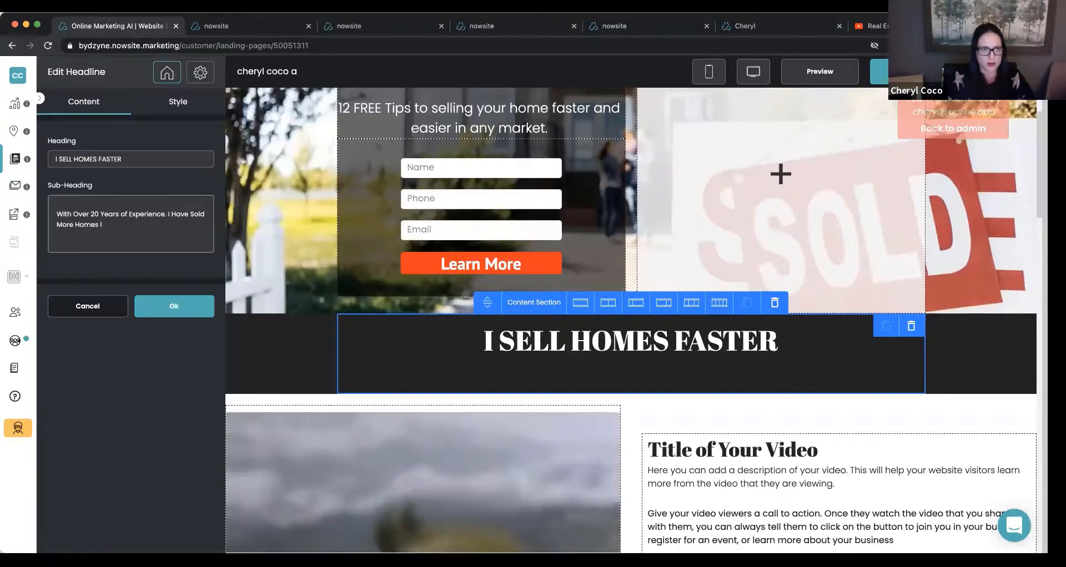
type("Than Any")
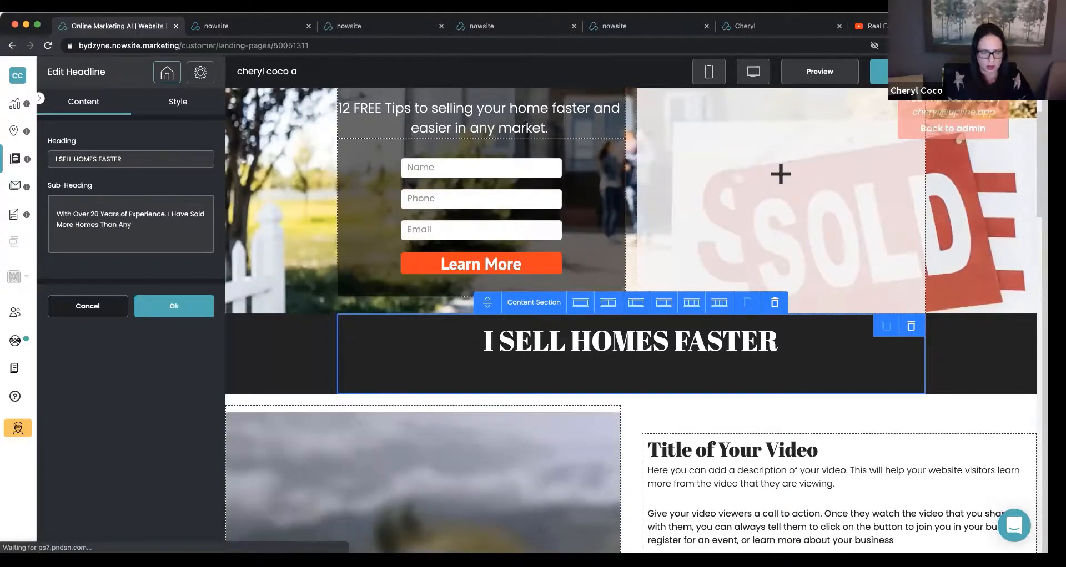
type(" Other Realtor In My")
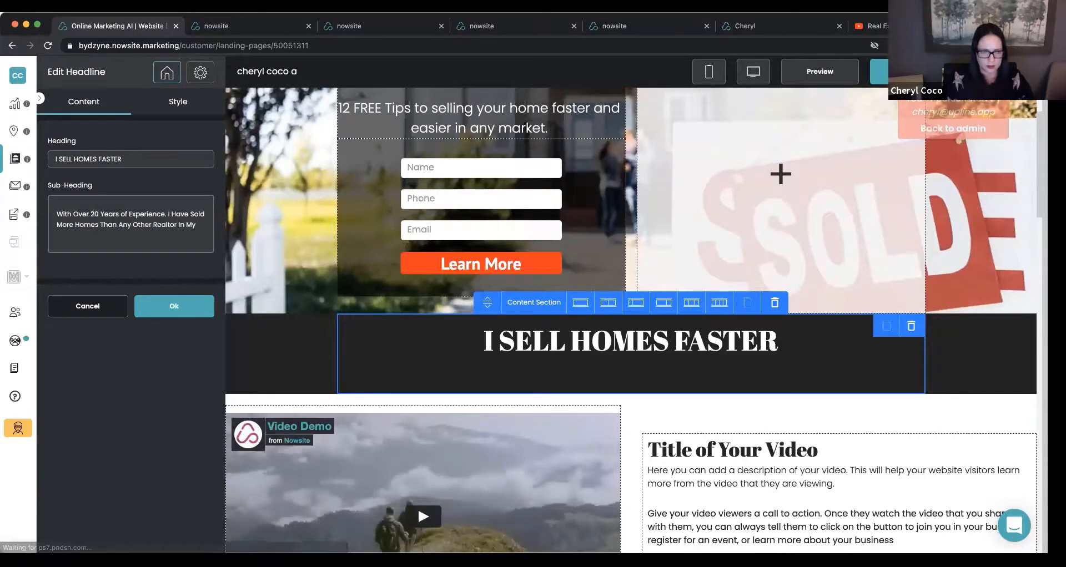
type(" Area!")
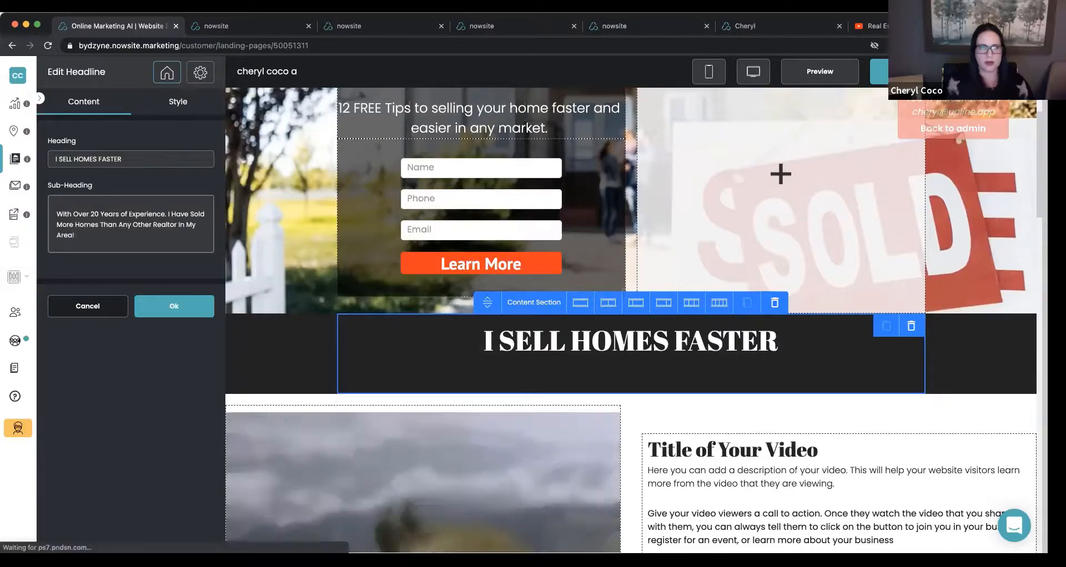
Set the dark section's sub-heading font color to white, #ffffff, and its size to 23 px, and apply the headline changes.
scroll(697, 260, "down", 3)
scroll(697, 260, "up", 4)
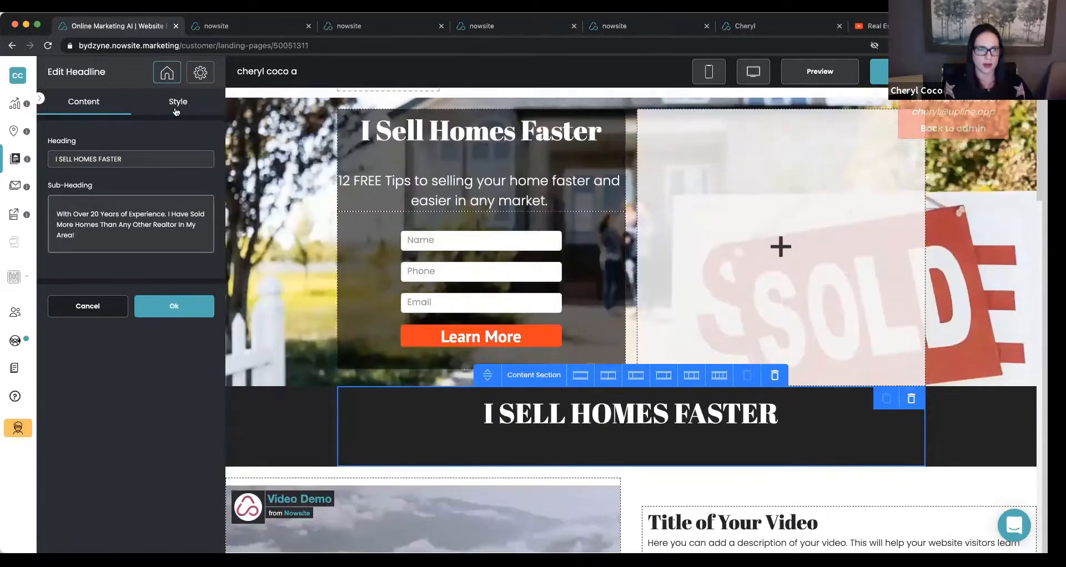
left_click(178, 109)
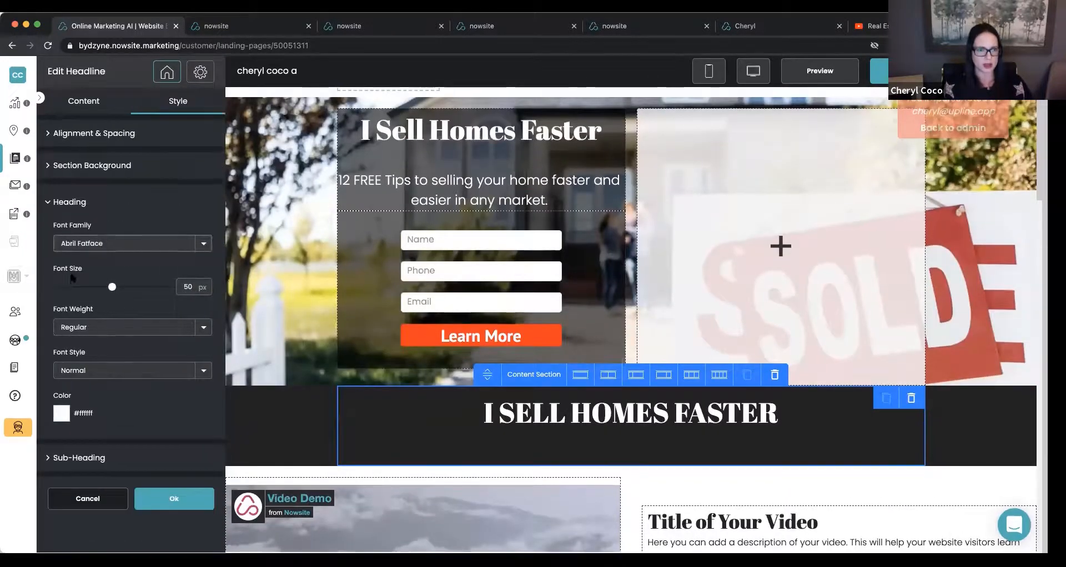
left_click(83, 460)
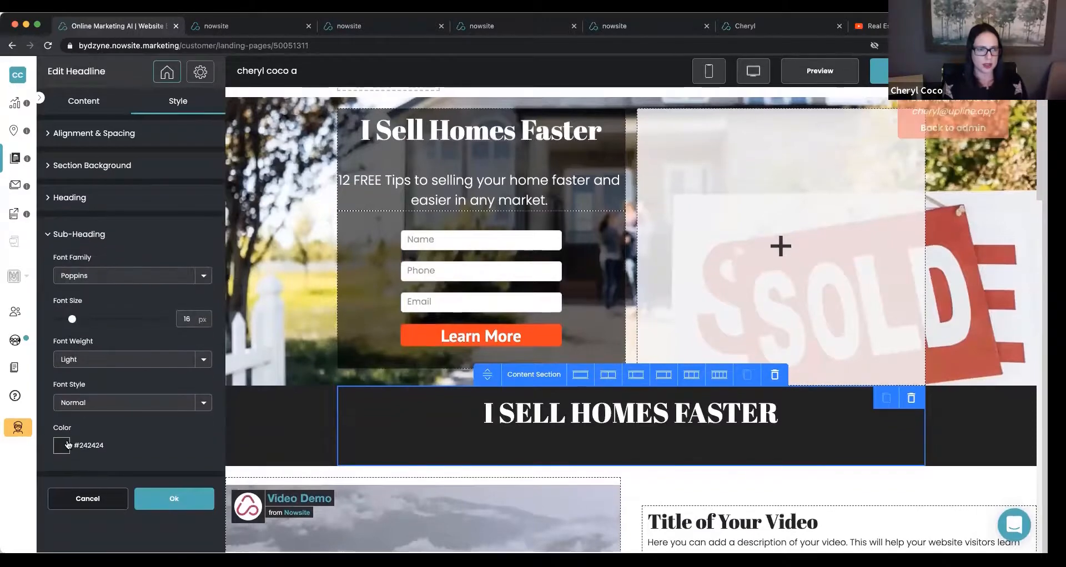
left_click(70, 450)
left_click_drag(76, 506, 76, 440)
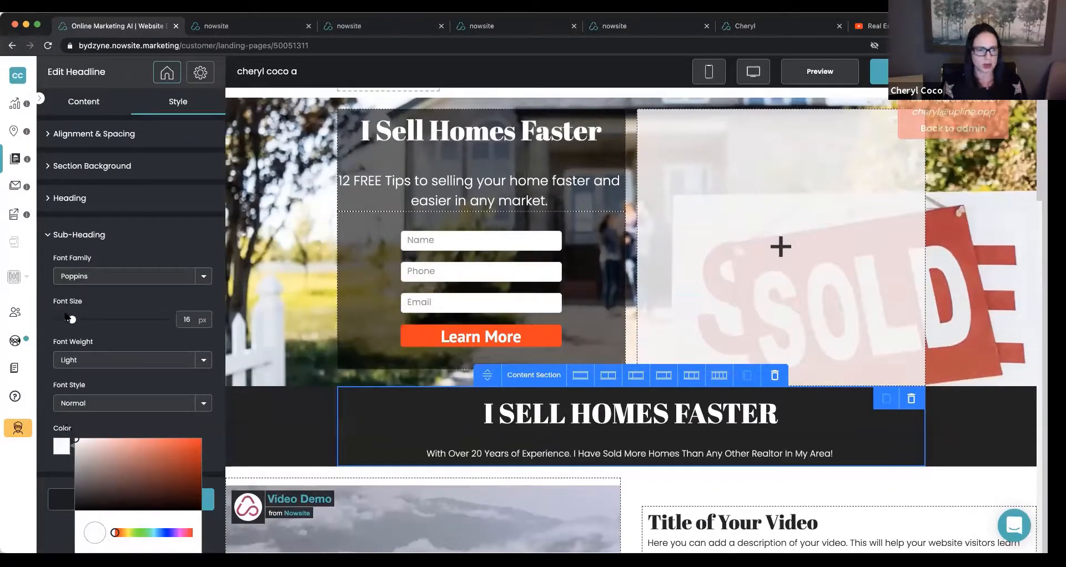
left_click_drag(71, 320, 81, 319)
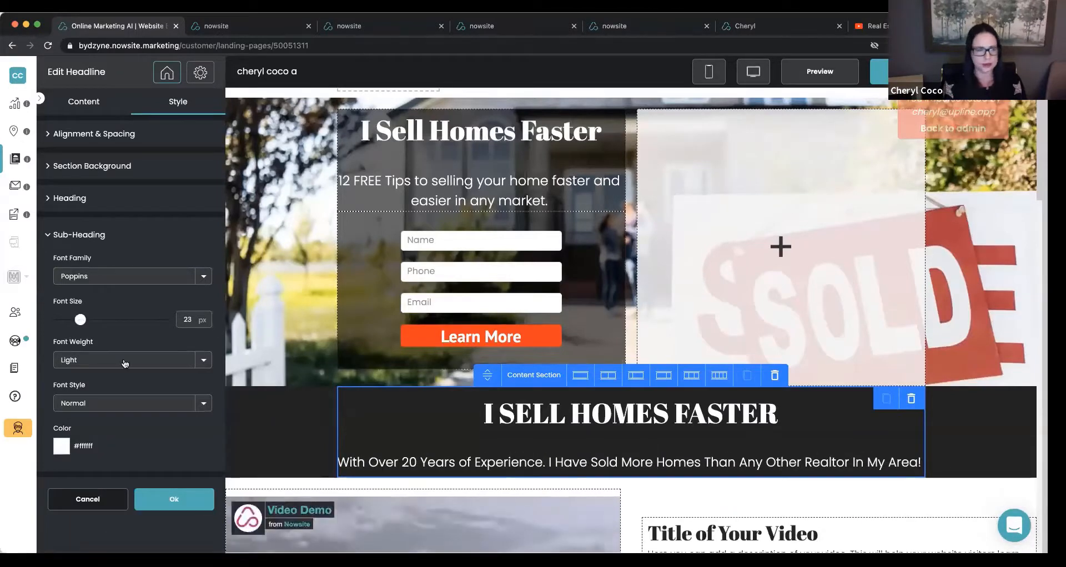
left_click(175, 500)
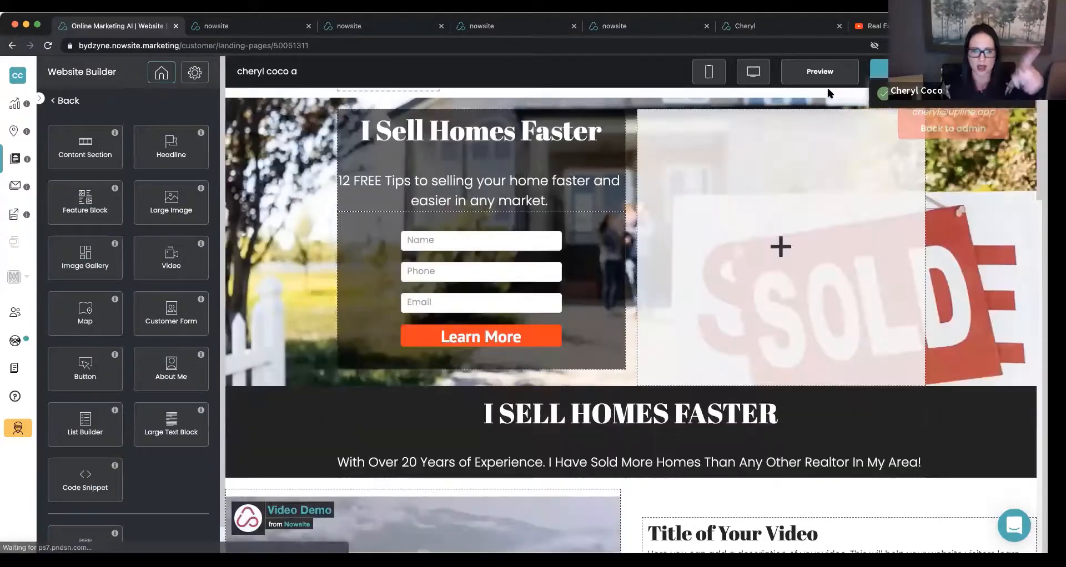
Copy the Learn More button's color code, #ff0000, from the customer form's style settings.
left_click(397, 297)
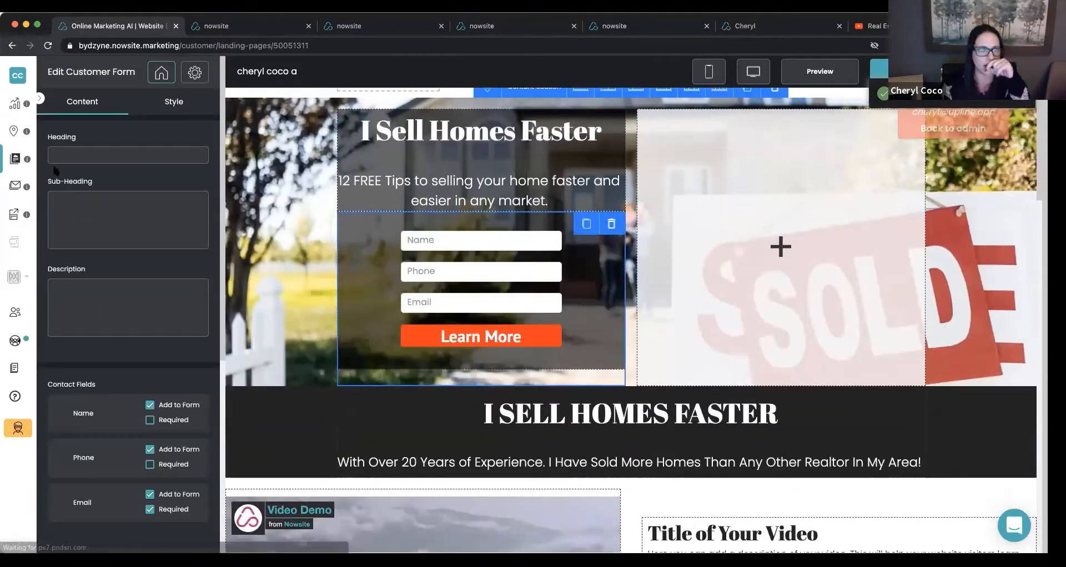
left_click(173, 101)
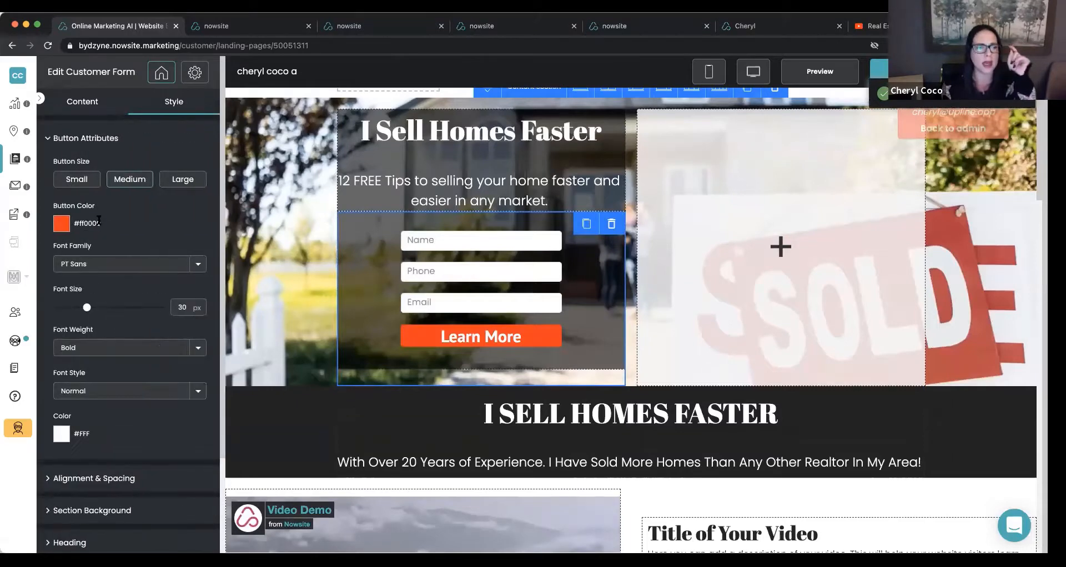
left_click_drag(100, 222, 76, 223)
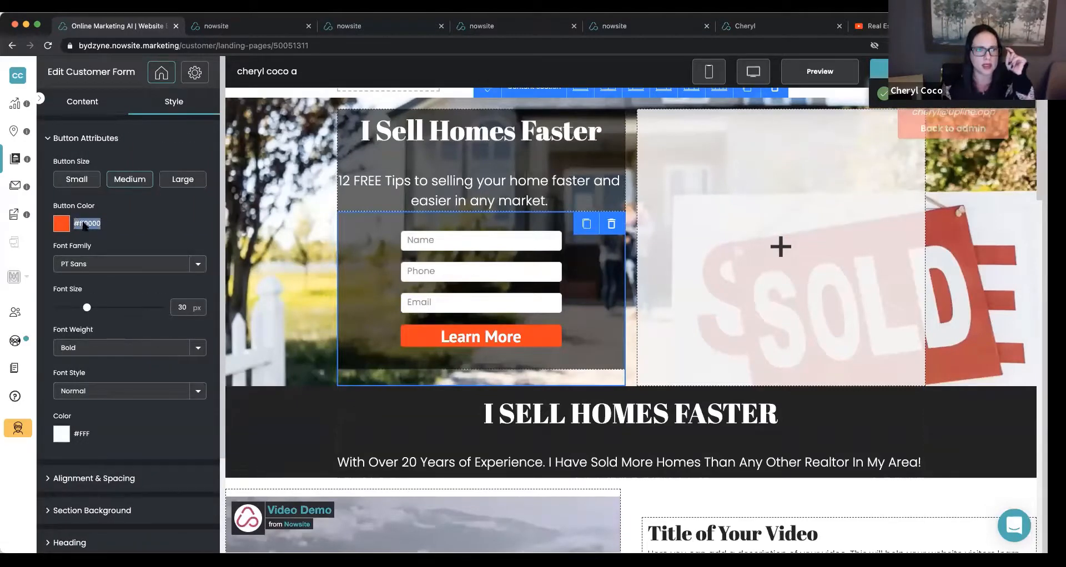
right_click(85, 222)
left_click(105, 247)
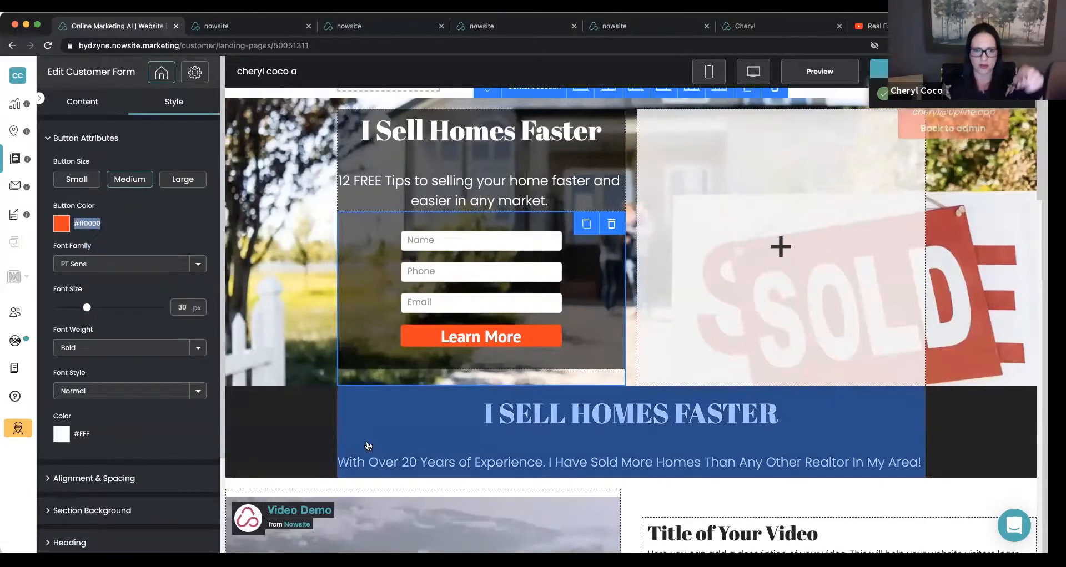
Change the dark section's sub-heading font color to red, #fb0000, to match the form button.
left_click(437, 393)
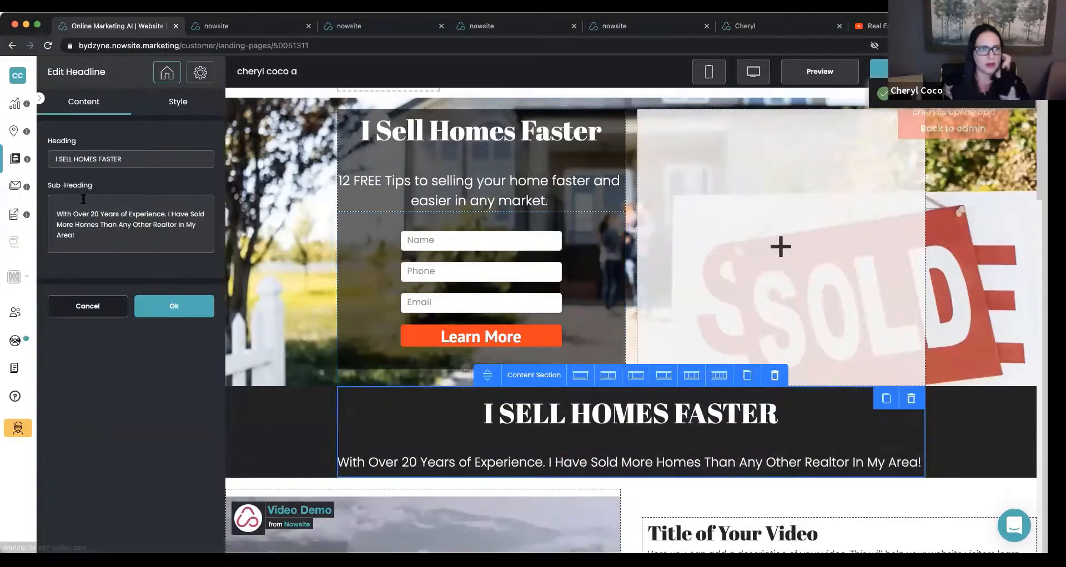
left_click(178, 101)
left_click(65, 233)
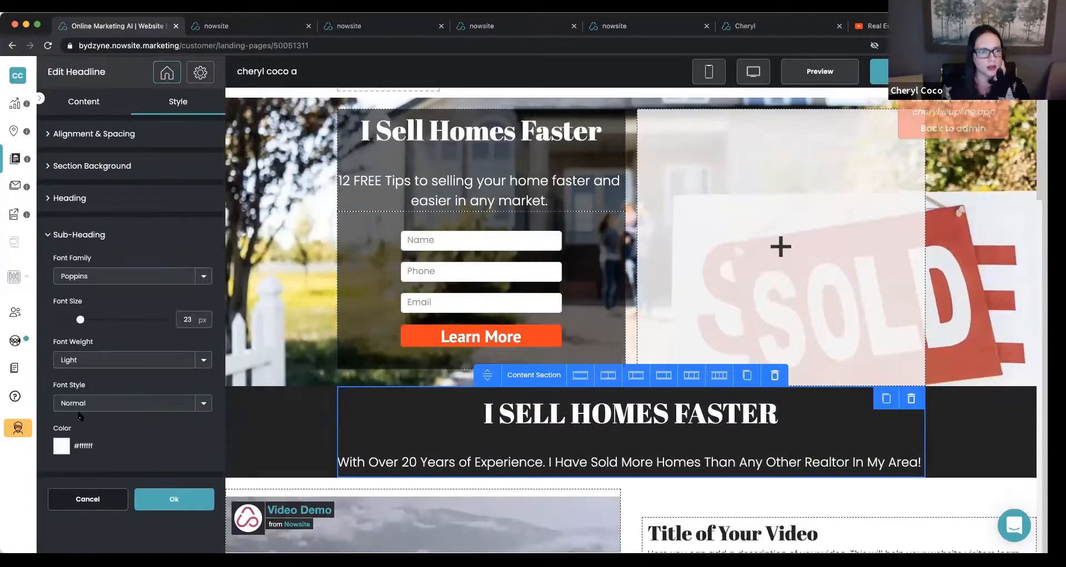
left_click(64, 446)
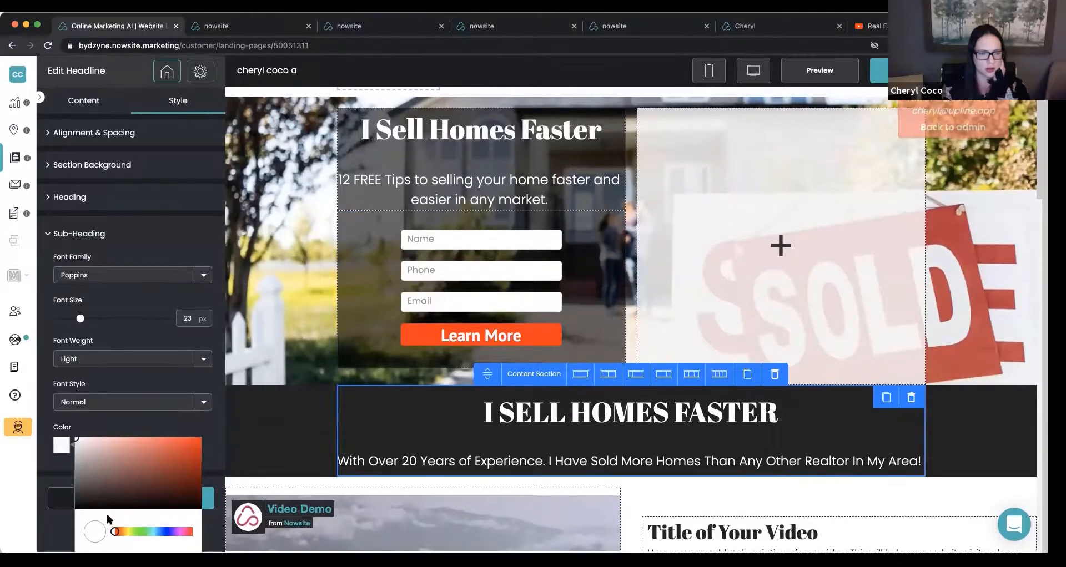
left_click_drag(115, 533, 192, 533)
left_click_drag(191, 465, 204, 442)
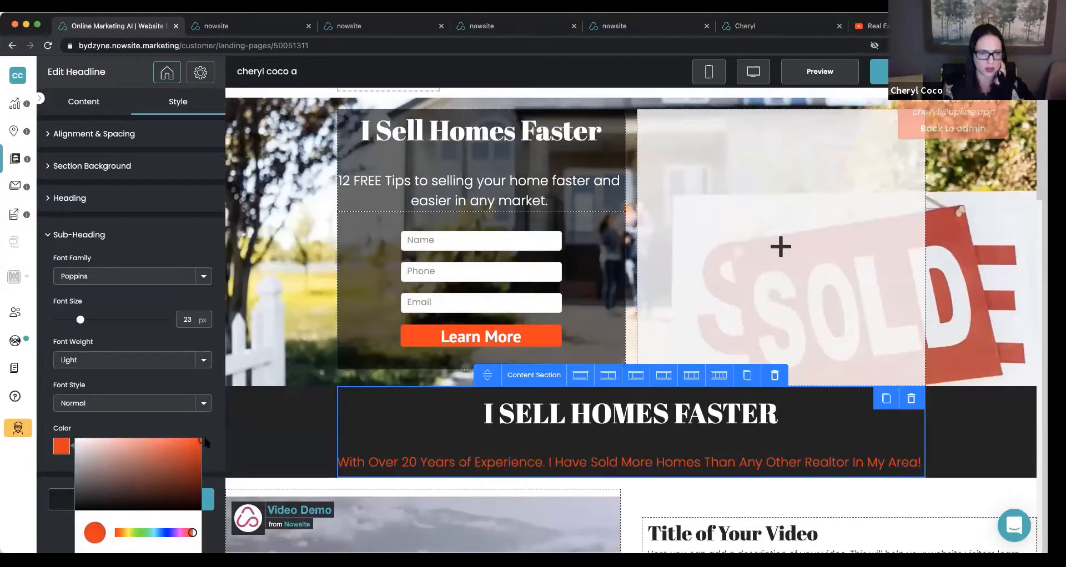
Set the sub-heading's font weight to Bold and its font size to 21 px, and apply the headline changes.
left_click(105, 358)
left_click(112, 346)
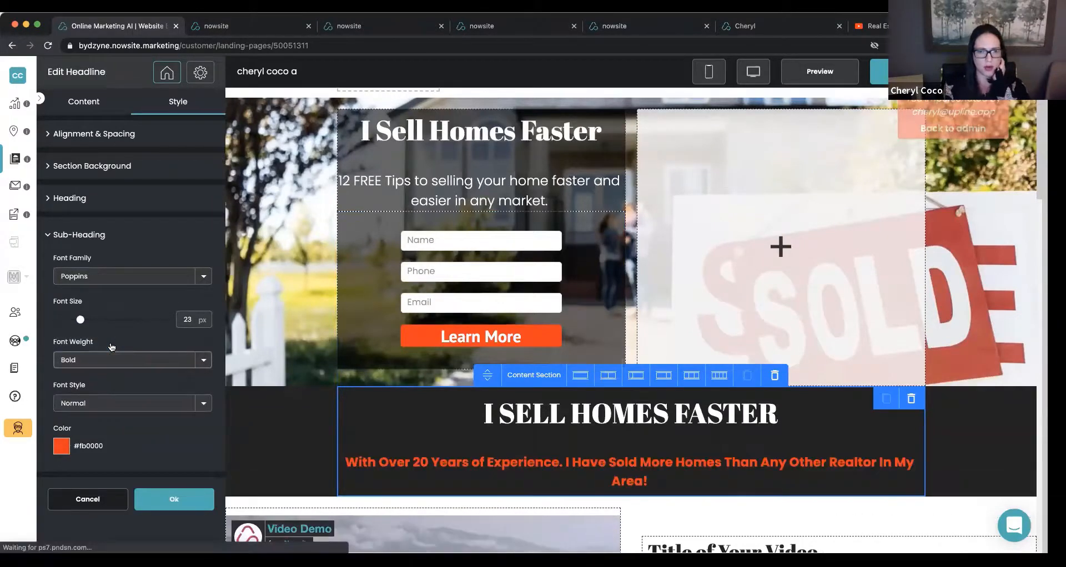
left_click_drag(78, 316, 77, 319)
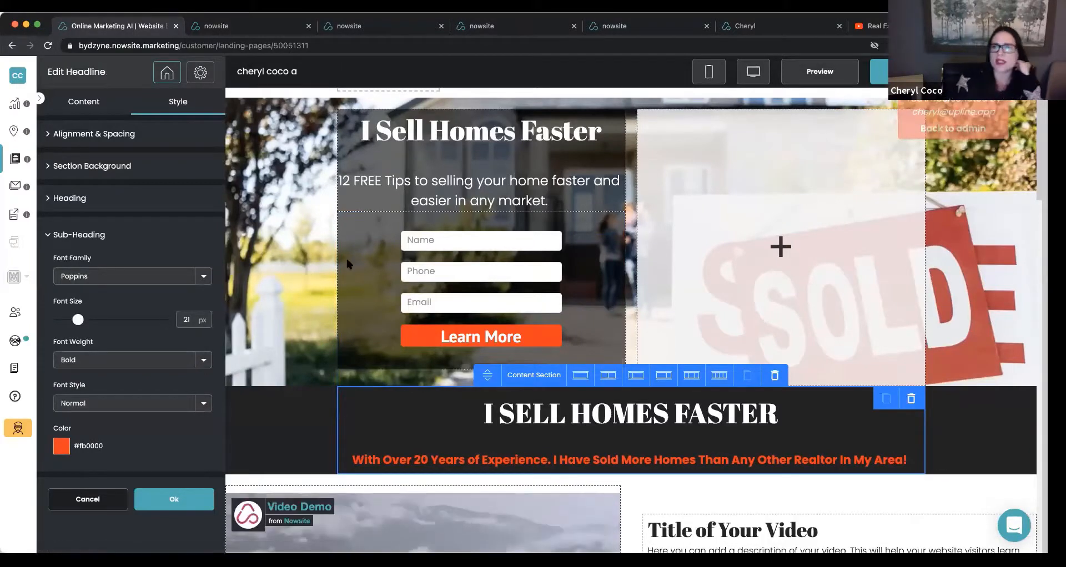
left_click(905, 72)
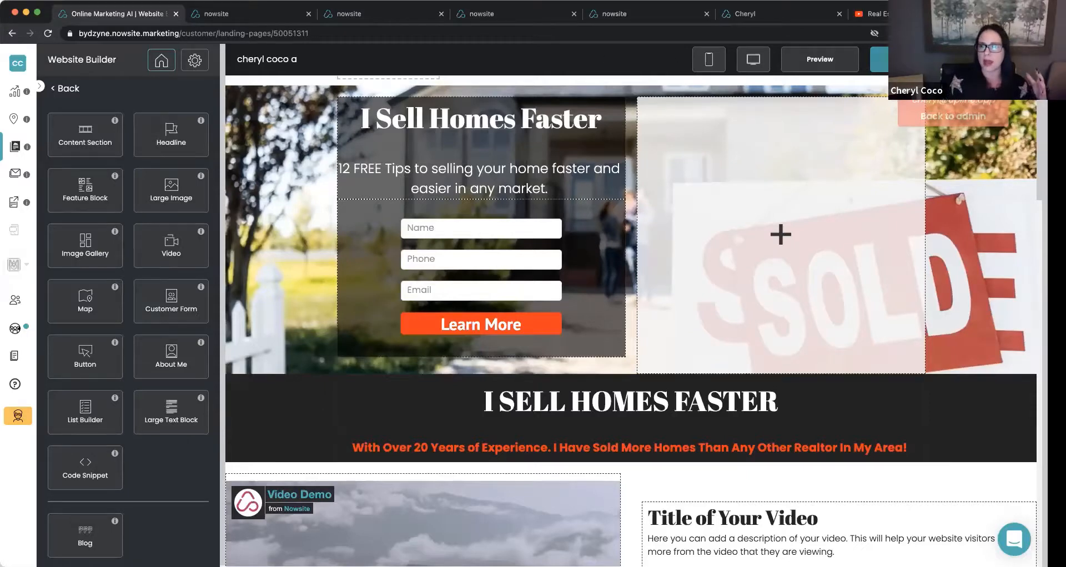
View the live site to check the hero form and the dark headline section, and return to the editor.
left_click(877, 62)
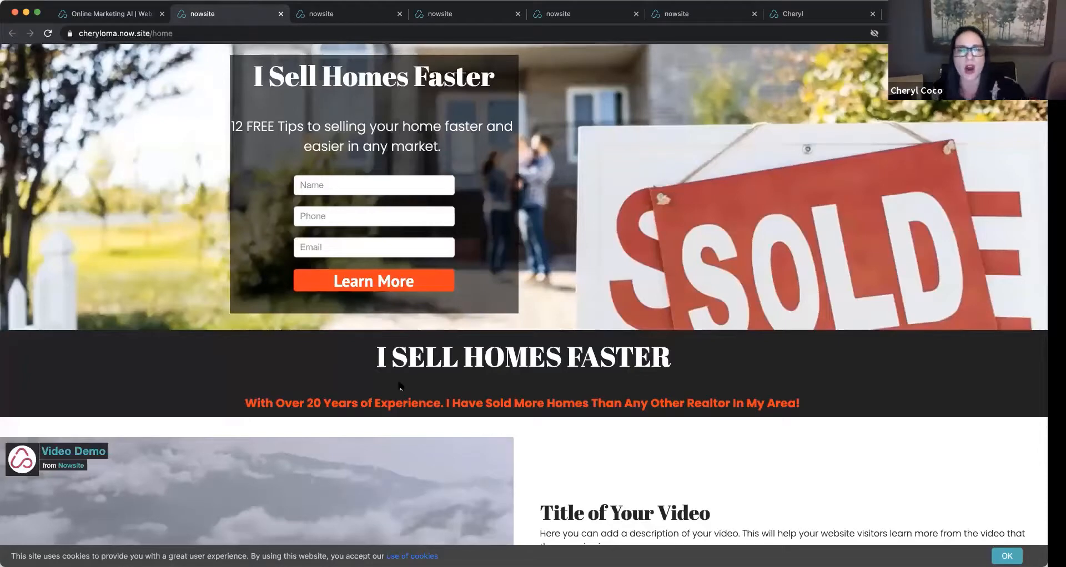
scroll(391, 383, "down", 1)
scroll(391, 383, "up", 1)
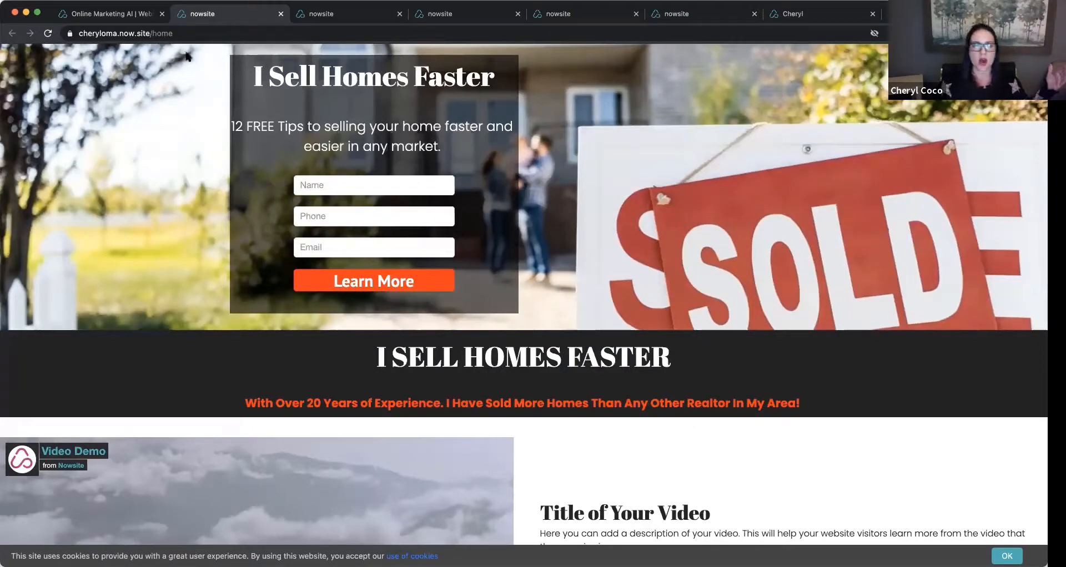
left_click(115, 15)
Copy the background color code, #232323, from the style settings of the dark headline section.
scroll(249, 262, "down", 3)
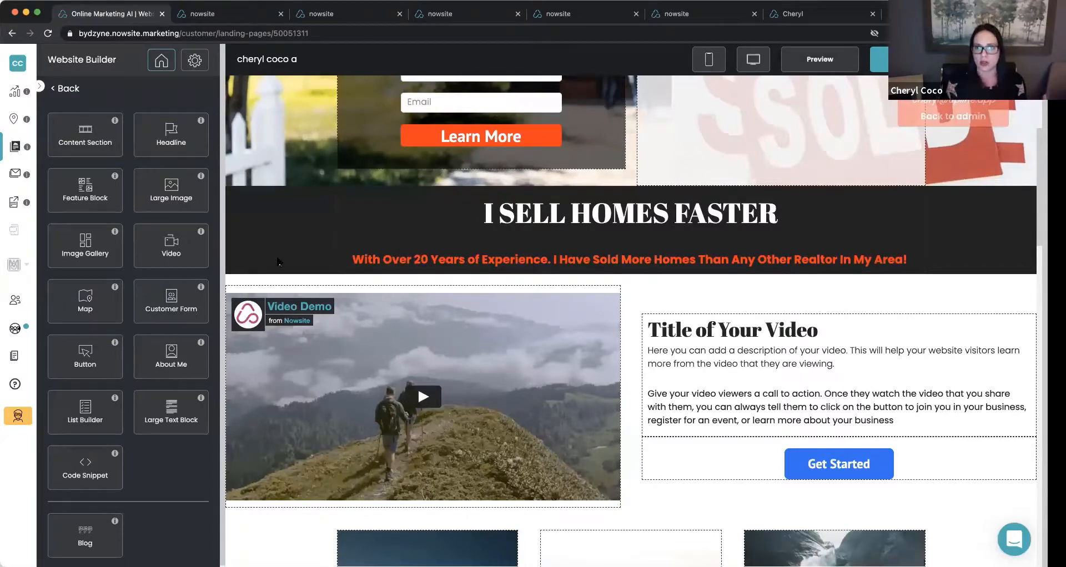
left_click(301, 288)
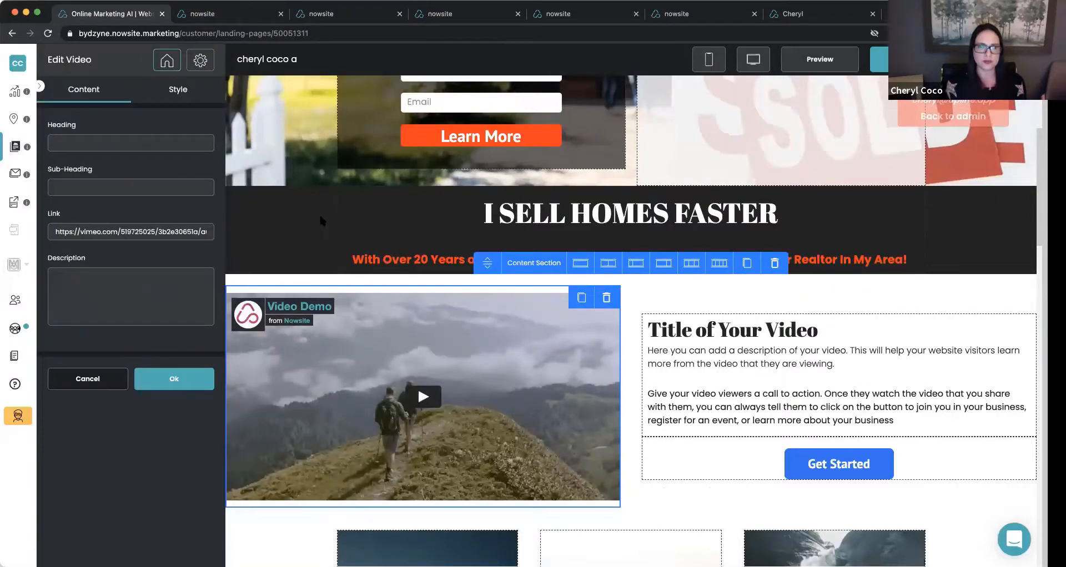
left_click(318, 212)
left_click(177, 91)
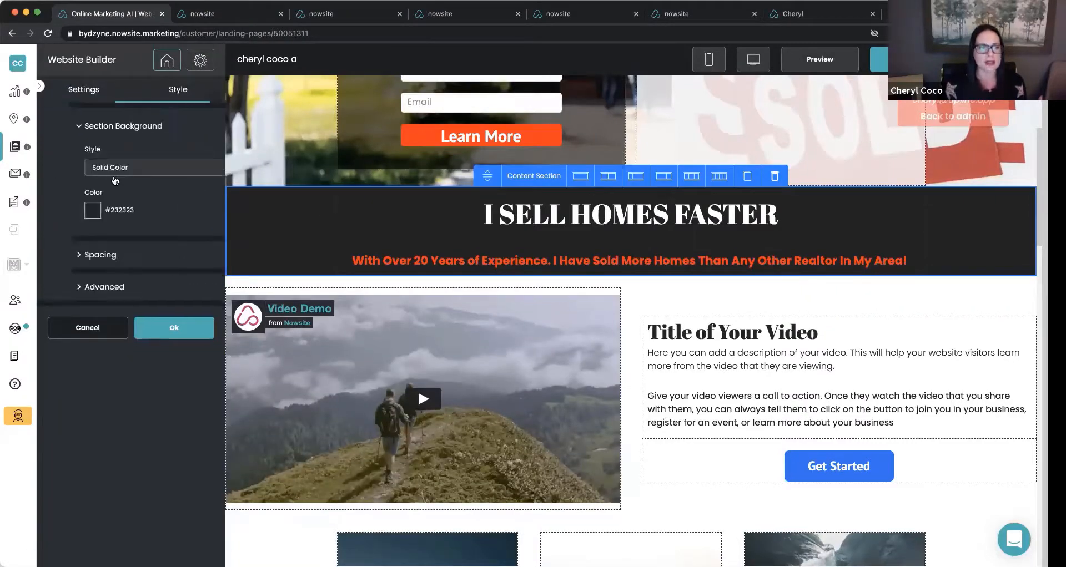
left_click_drag(105, 209, 79, 211)
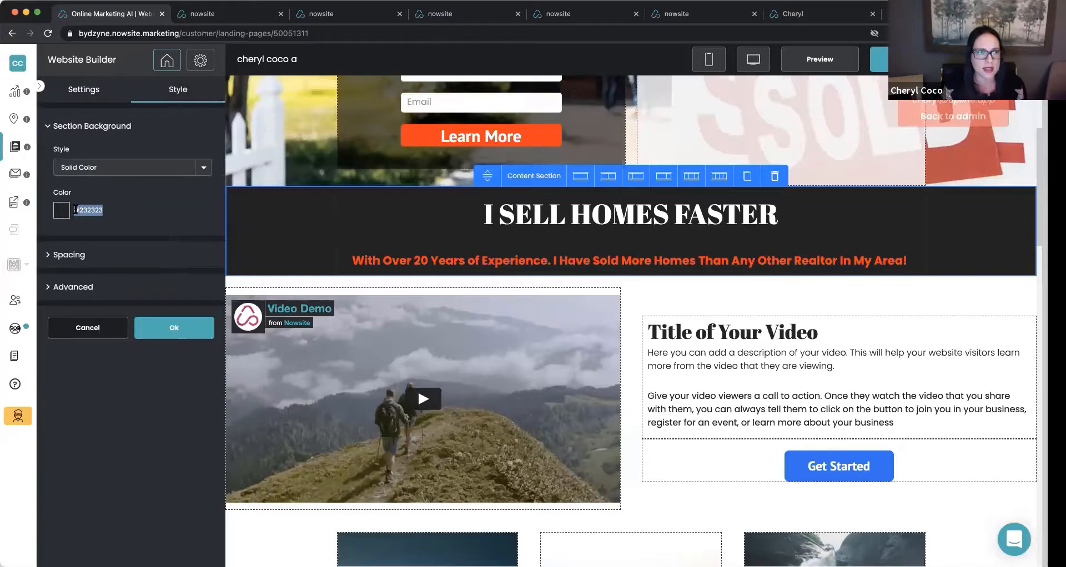
right_click(78, 211)
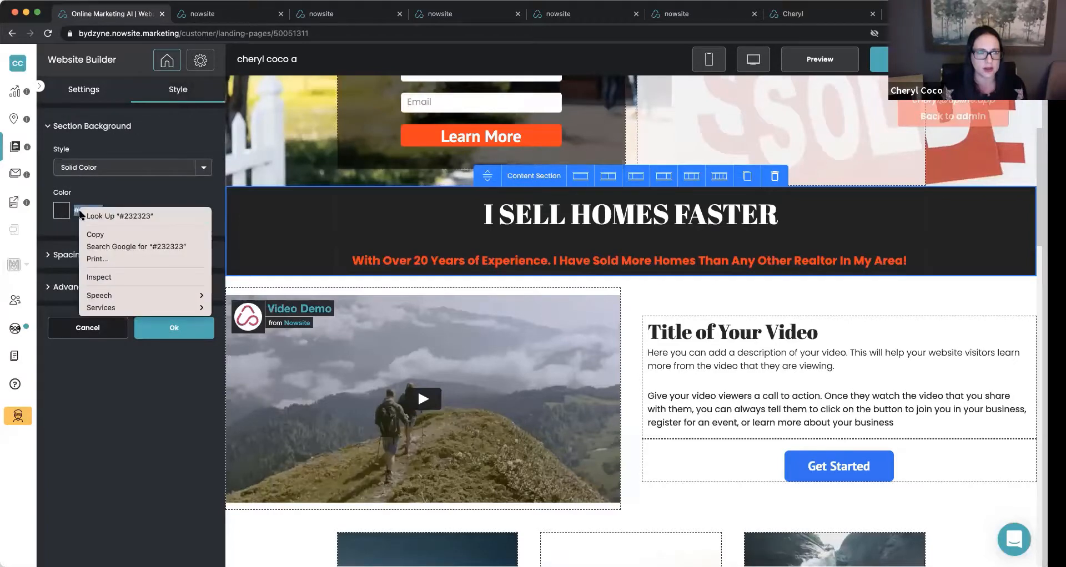
left_click(99, 234)
Set the video block's section background to the copied color, #232323, and apply the change.
left_click(325, 292)
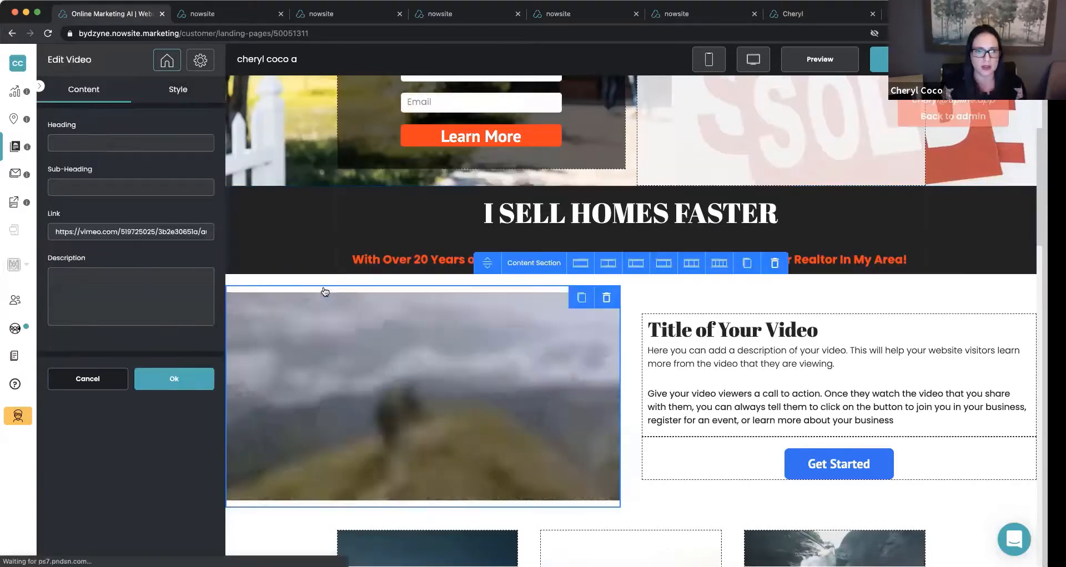
left_click(176, 89)
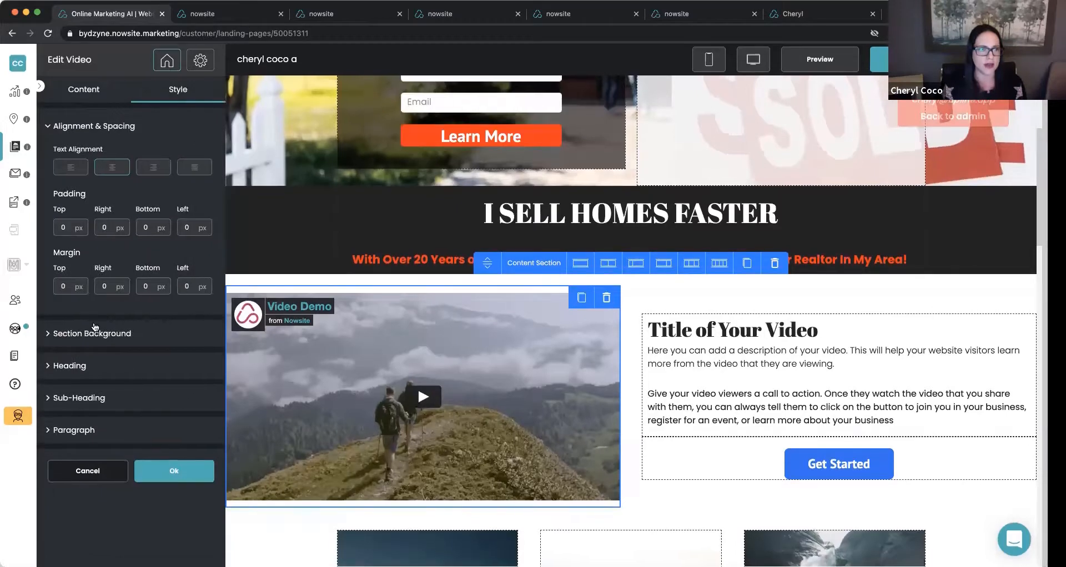
left_click(95, 330)
left_click(63, 242)
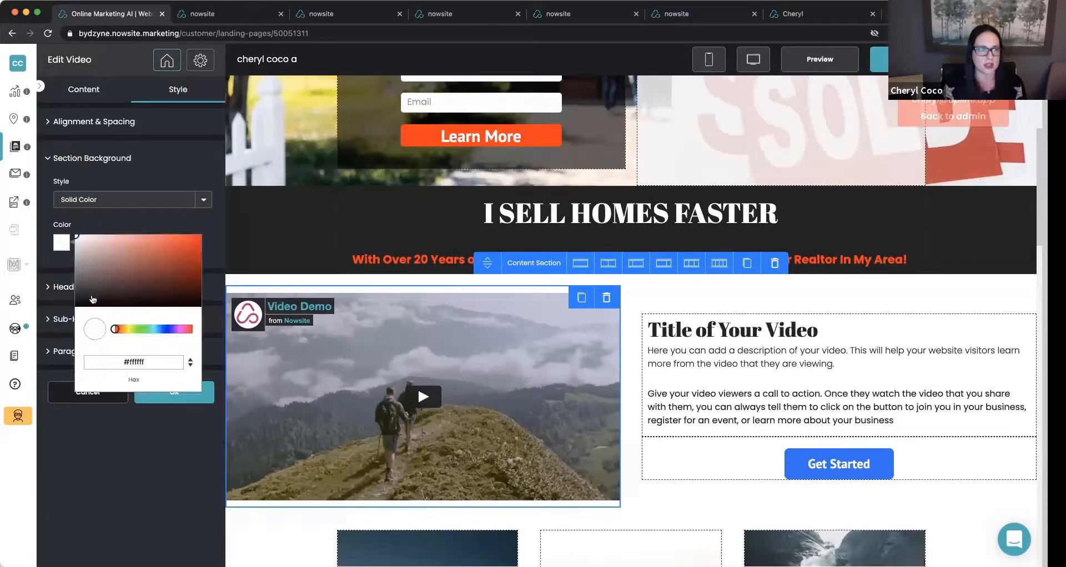
left_click(132, 366)
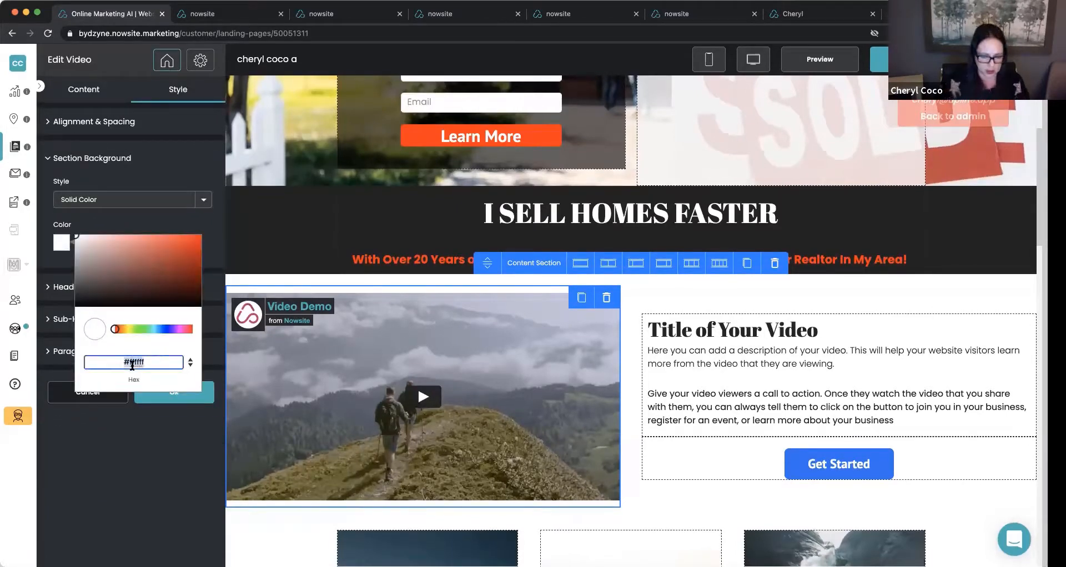
key("super+v")
left_click(174, 395)
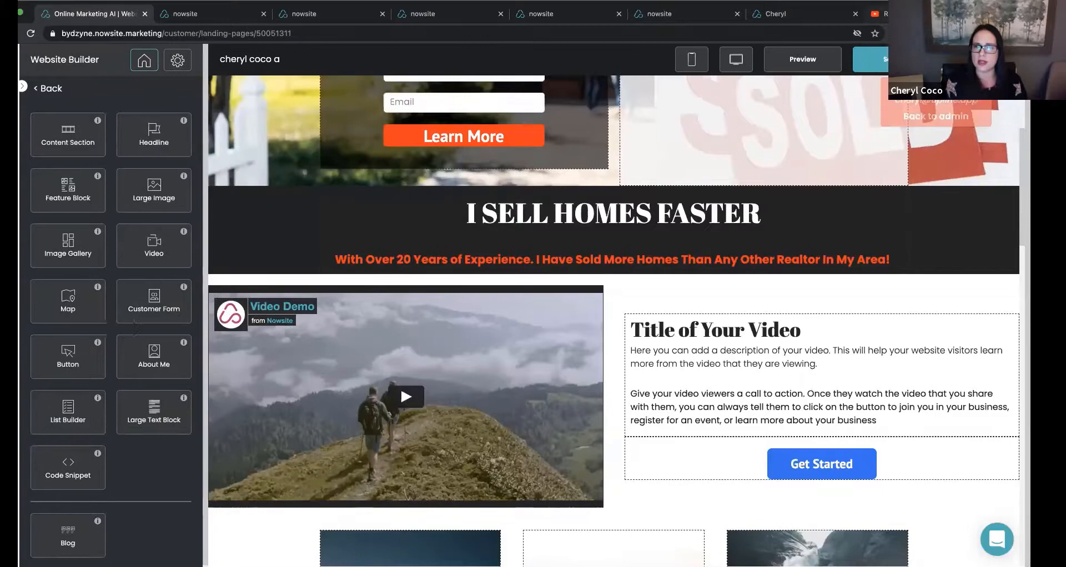
Switch to YouTube and copy the share link of the video "Real Estate Expert Shares 3 Staging Tips to Sell Your Home Faster".
left_click(922, 14)
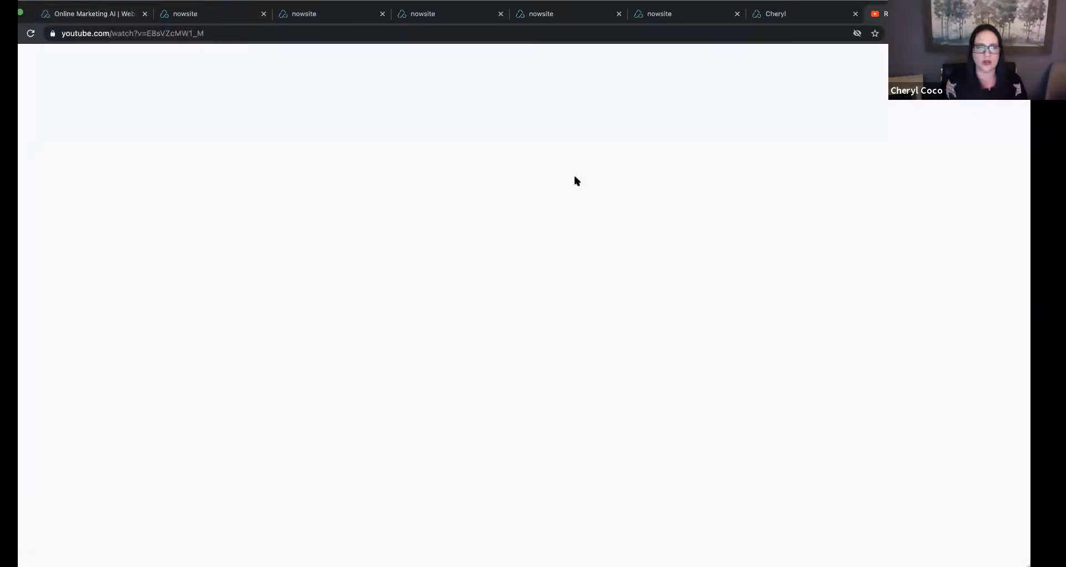
scroll(528, 421, "down", 1)
scroll(529, 421, "down", 1)
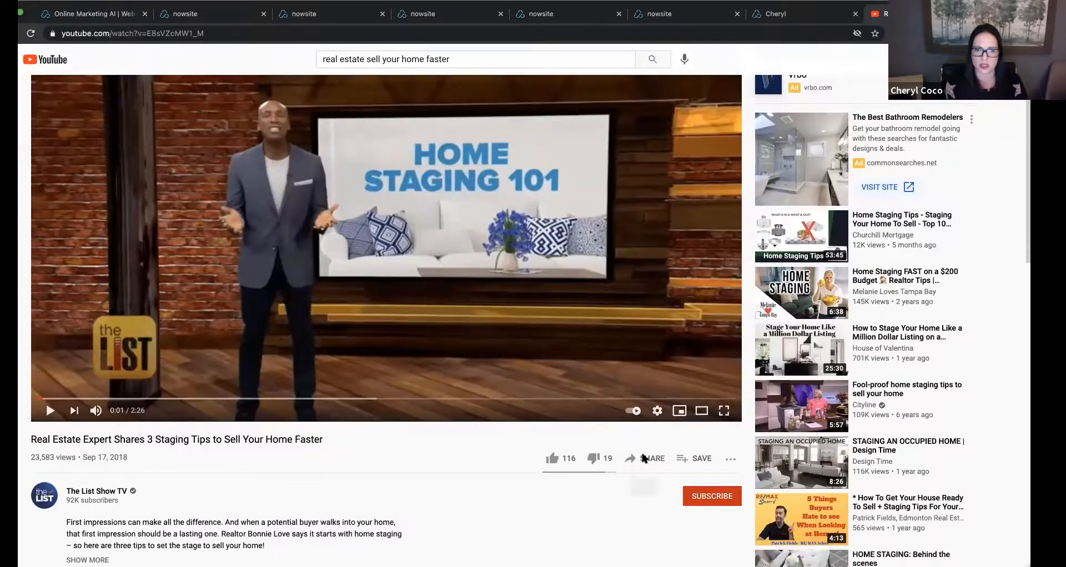
left_click(647, 458)
left_click(609, 328)
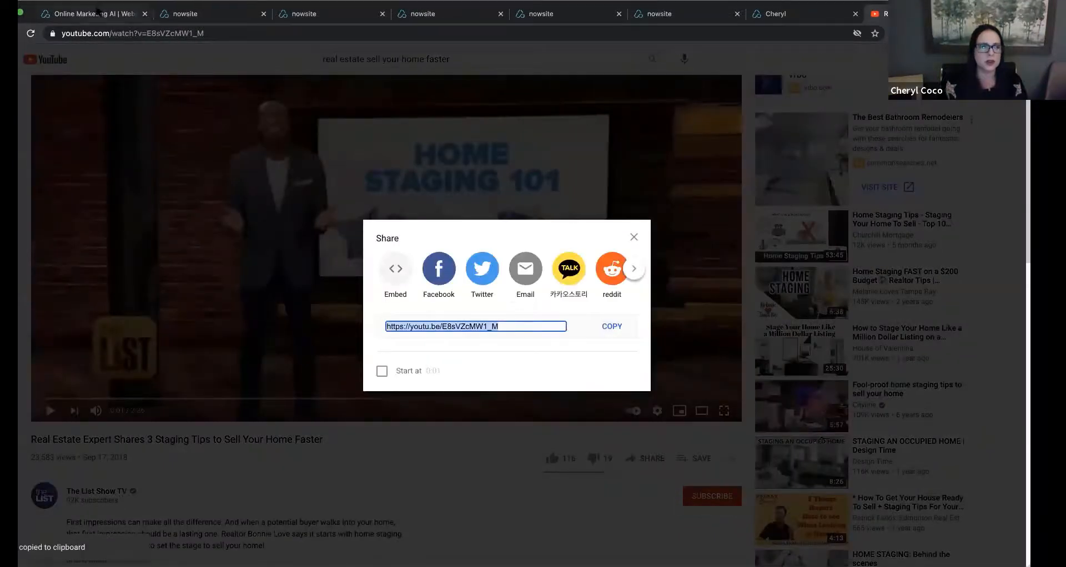
left_click(89, 13)
left_click(278, 333)
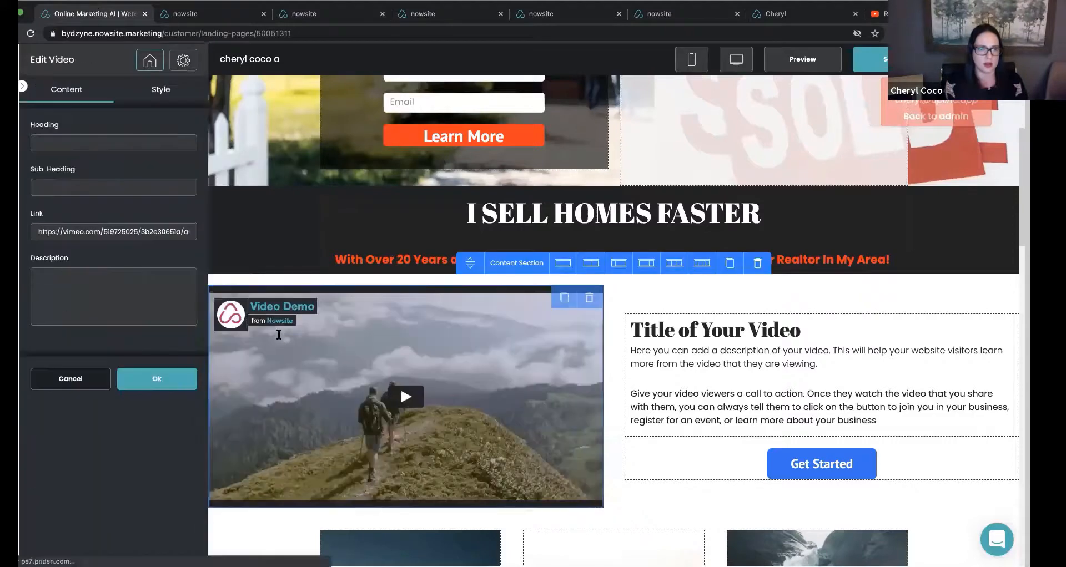
triple_click(73, 234)
key("super+v")
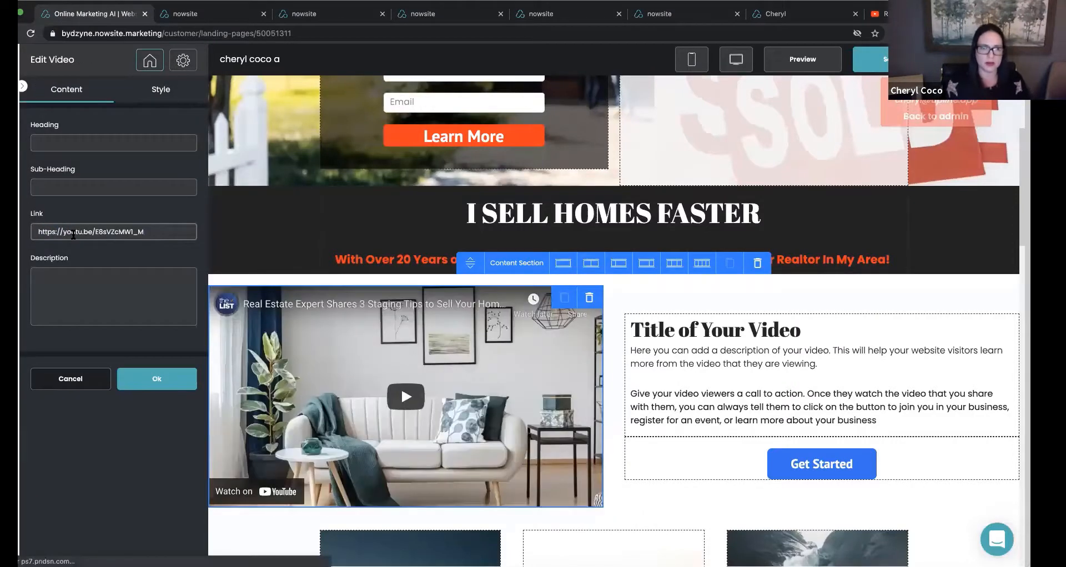
left_click(151, 383)
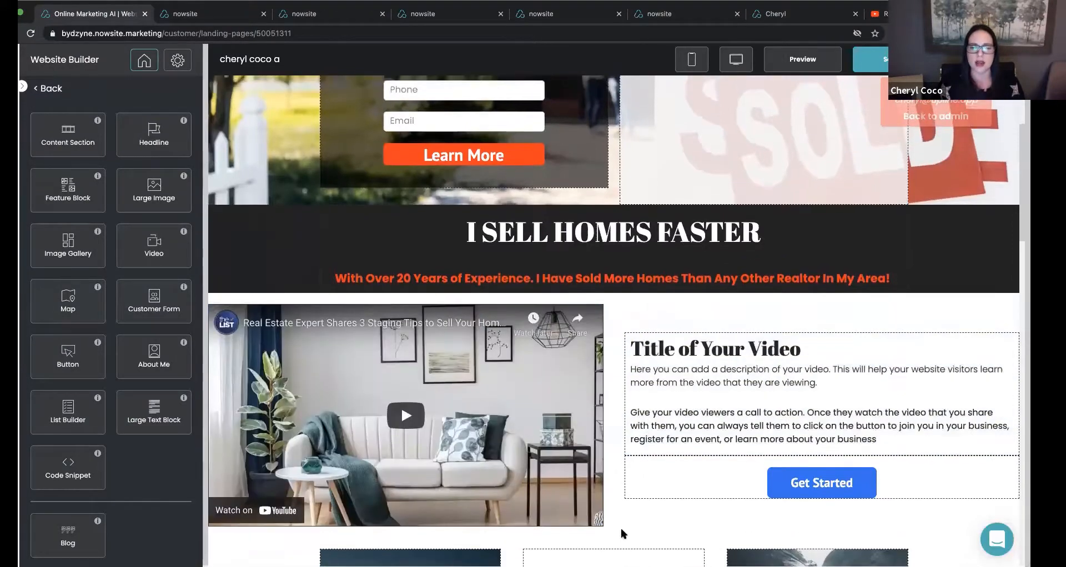
Examine the style and content settings of the Get Started button beside the video.
left_click(628, 490)
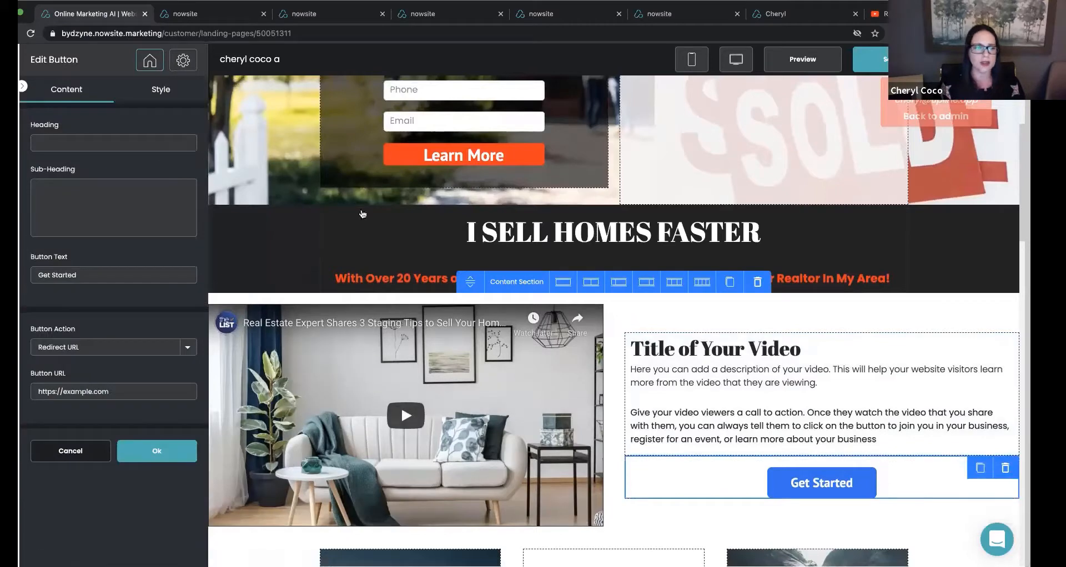
left_click(160, 100)
scroll(90, 223, "down", 1)
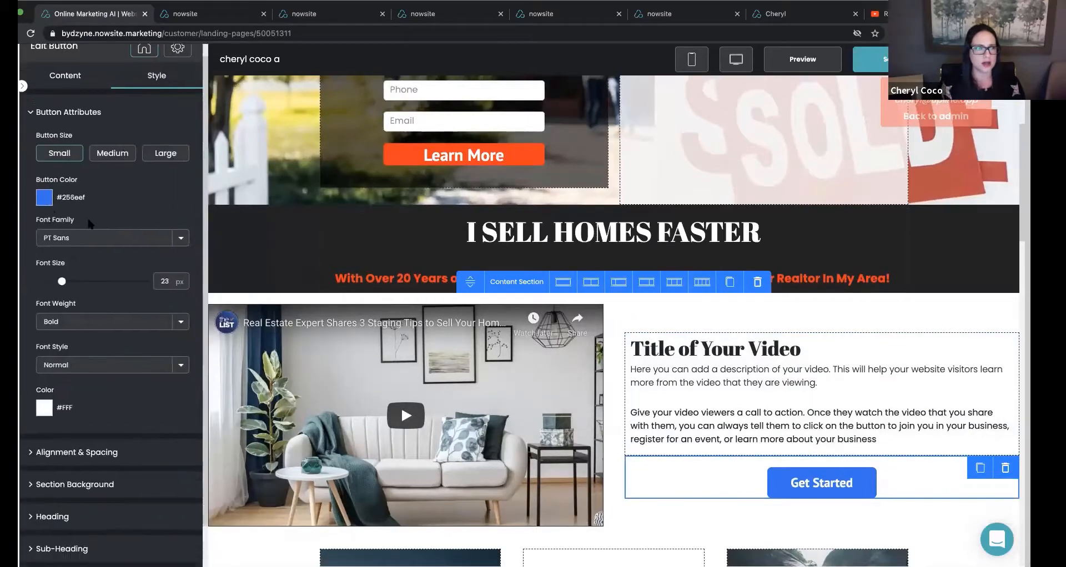
scroll(55, 218, "down", 1)
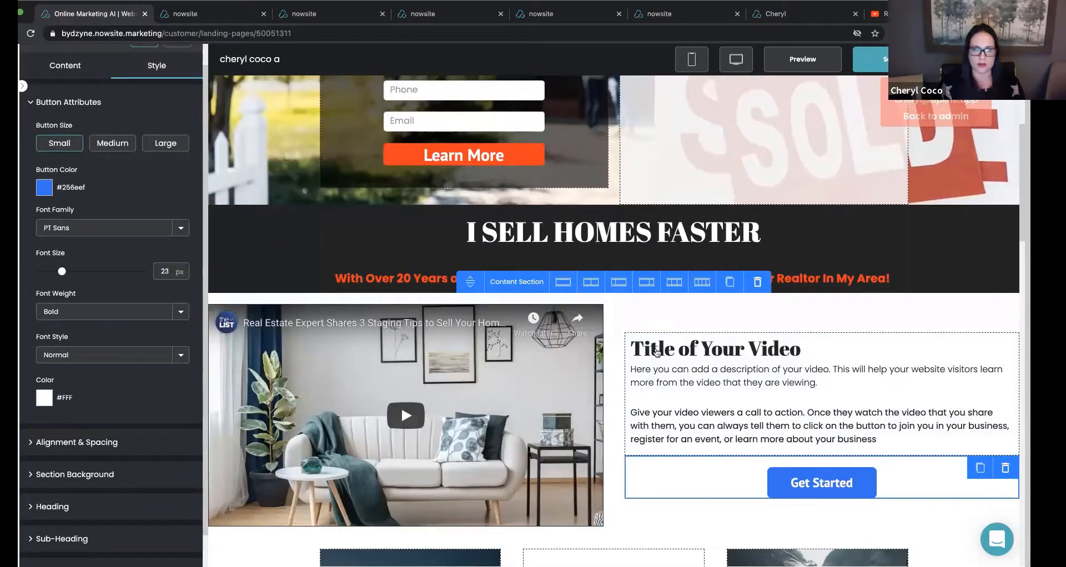
left_click(67, 66)
scroll(228, 168, "down", 1)
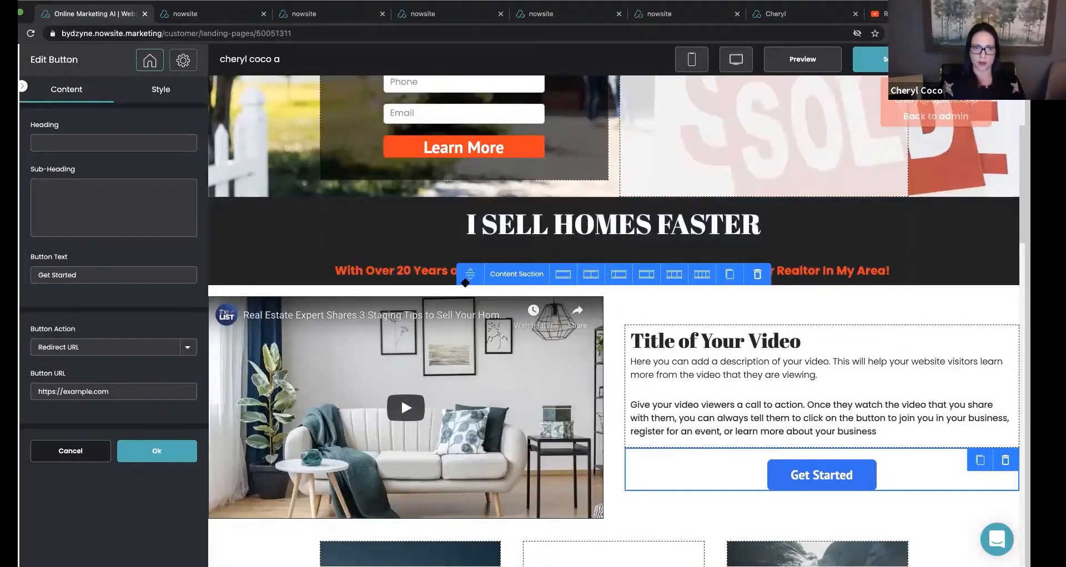
left_click_drag(470, 273, 471, 278)
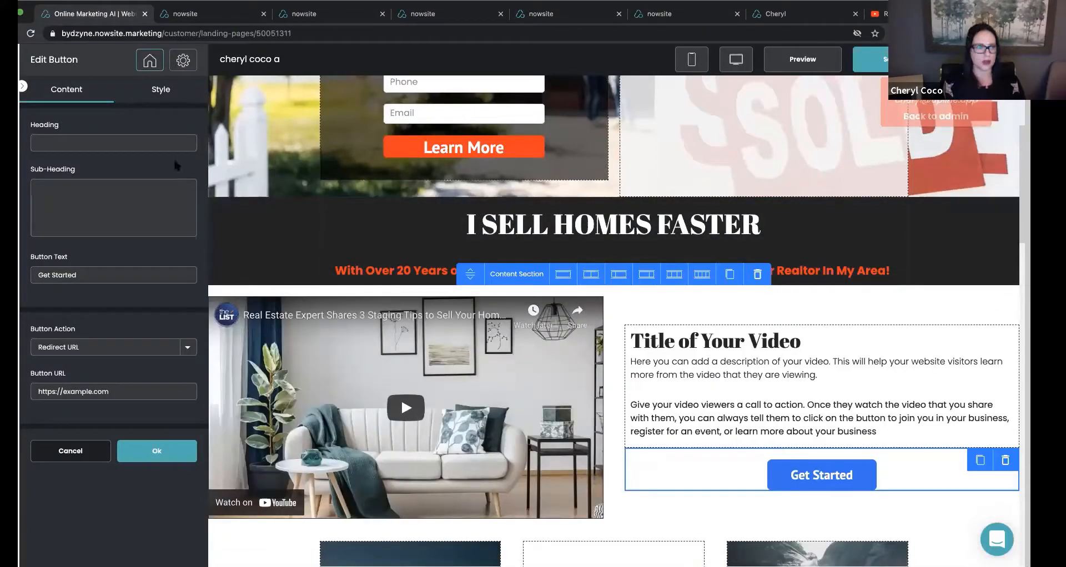
Change the heading of the text block beside the video to "3 Staging Tips To Sell Your Home" and insert a blank line above its sub-heading text.
left_click(692, 378)
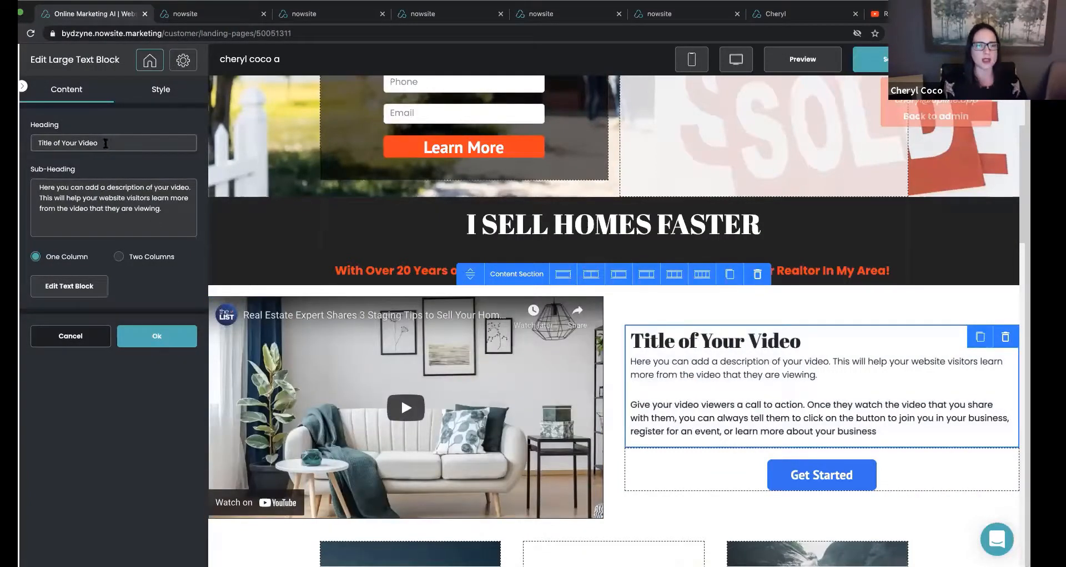
left_click_drag(110, 143, 39, 144)
type("3 Stagin")
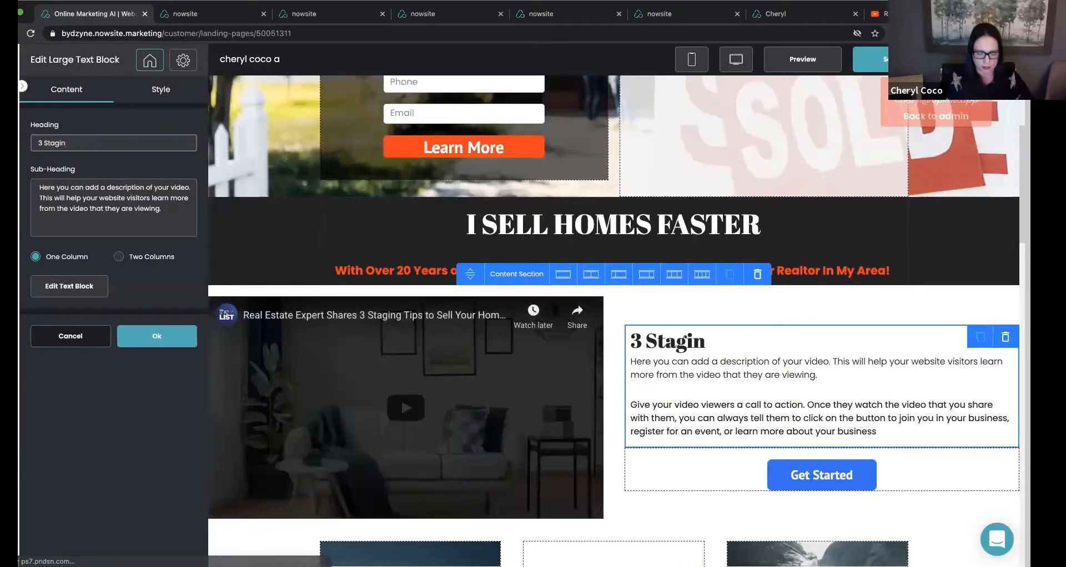
type("g Tipes T")
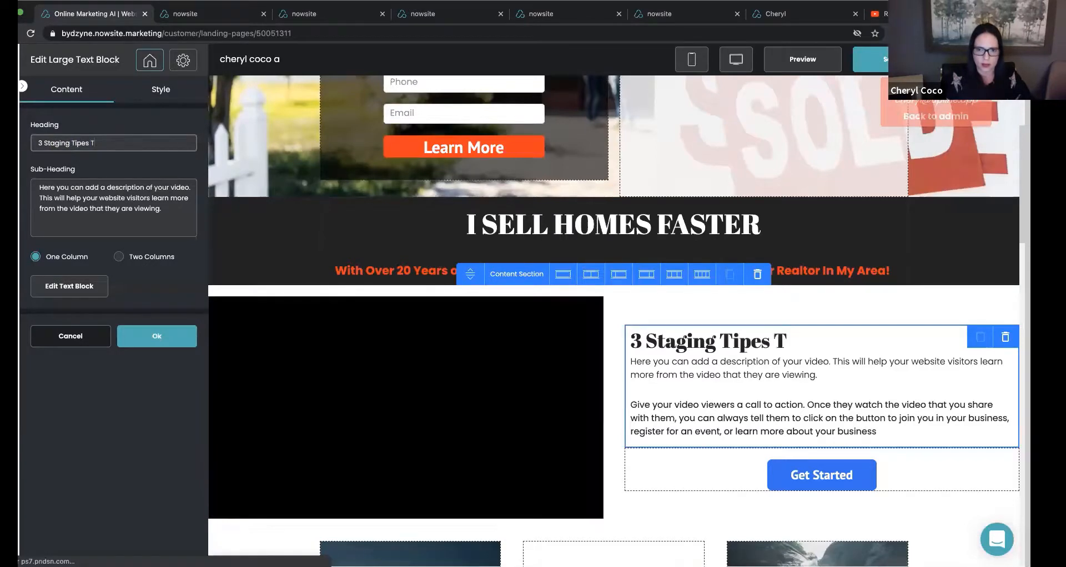
key("BackSpace")
key("BackSpace")
key("BackSpace")
key("BackSpace")
type("s To S")
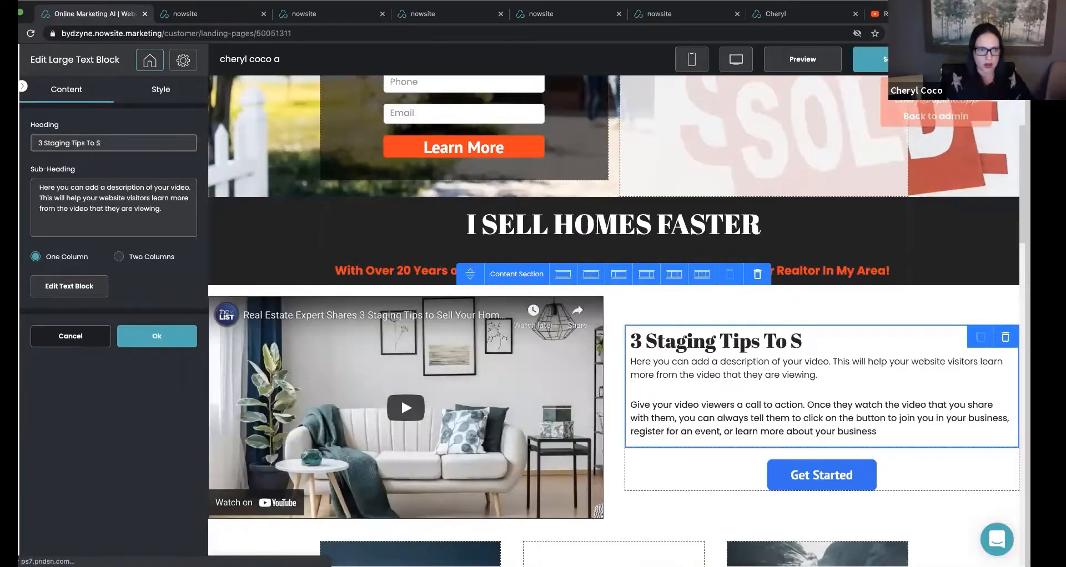
type("ell Your Home")
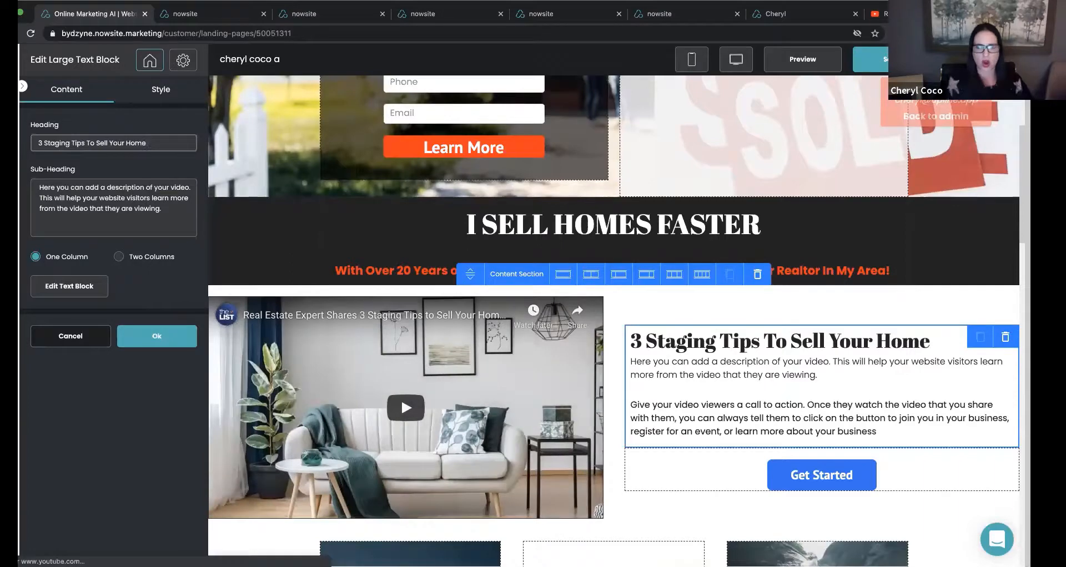
left_click(40, 187)
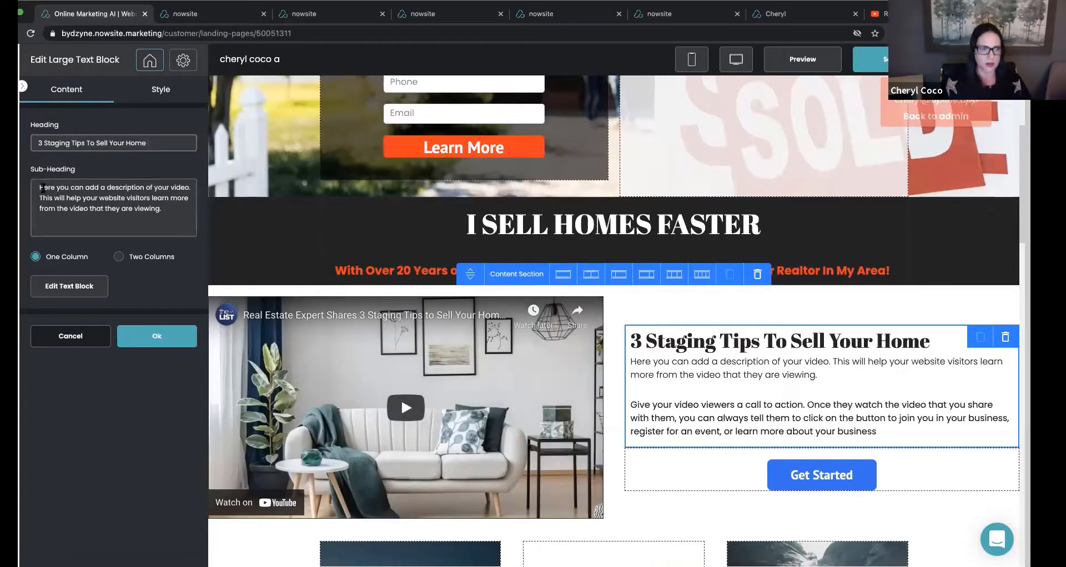
key("Return")
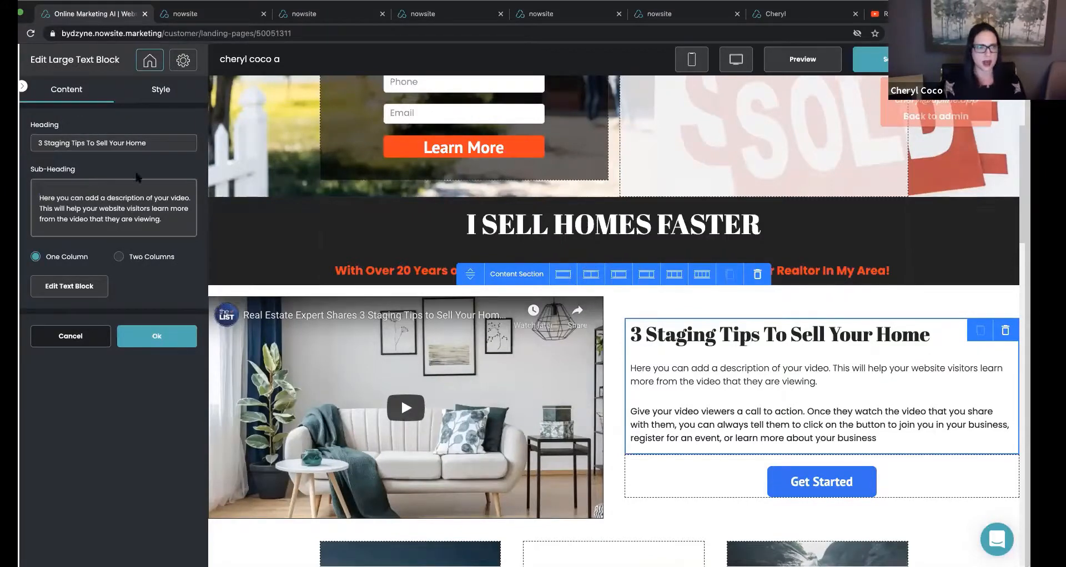
Set the text block's section background style to Solid Color and open its color picker.
left_click(160, 91)
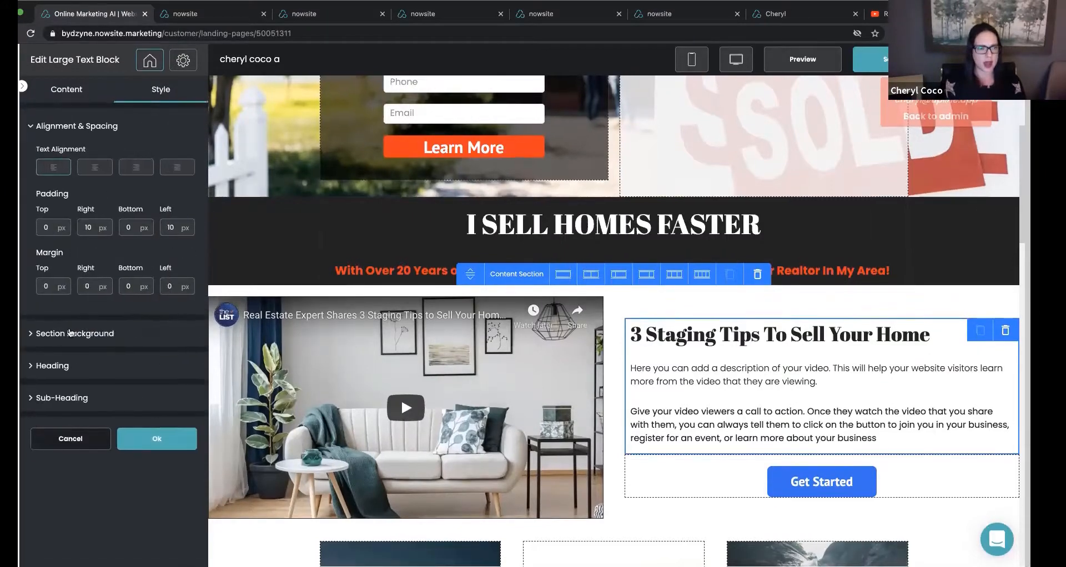
left_click(66, 200)
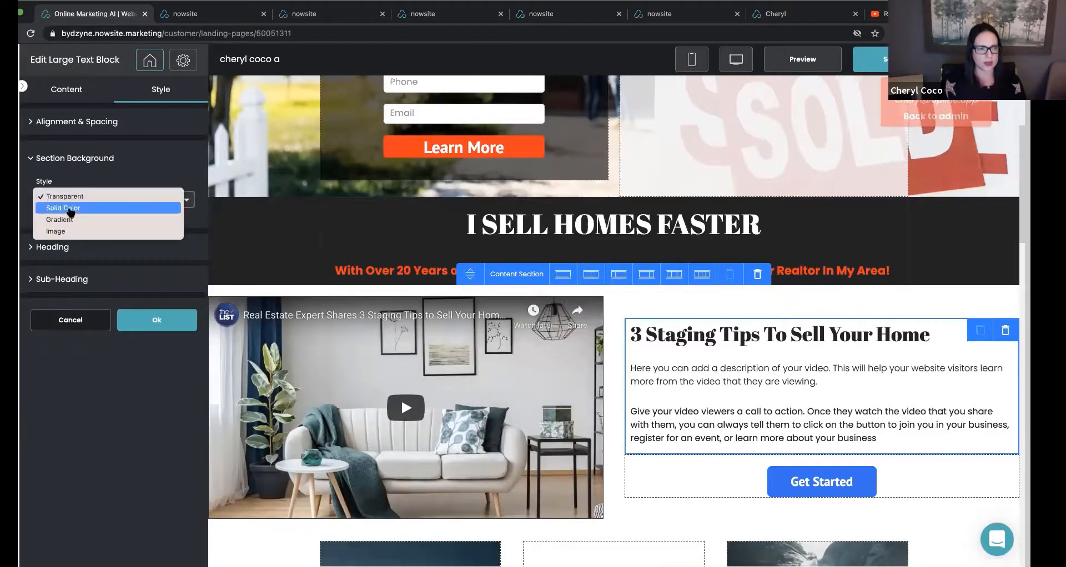
left_click(64, 207)
left_click(45, 242)
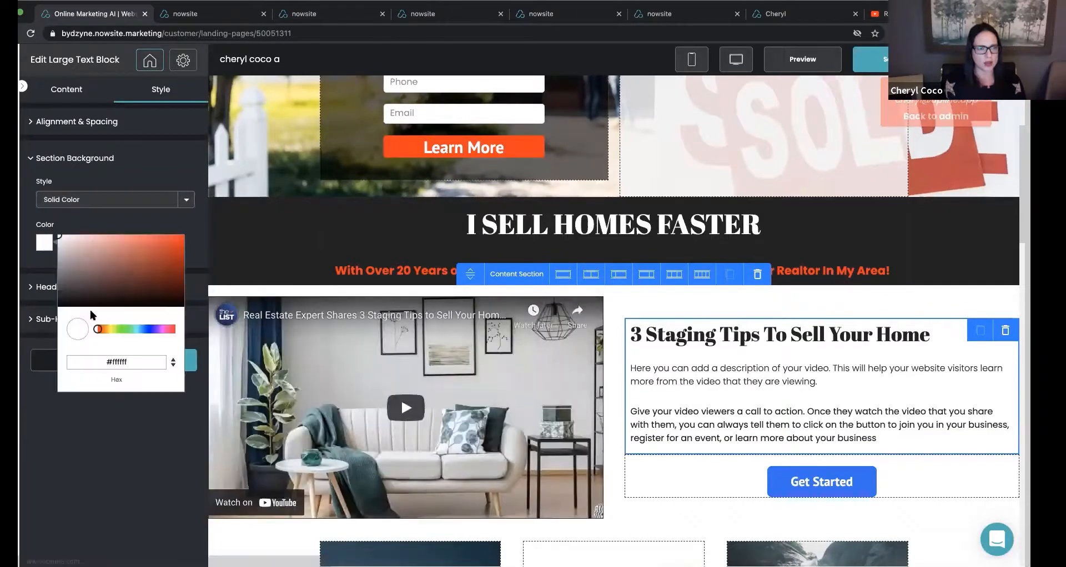
left_click(121, 364)
key("super+v")
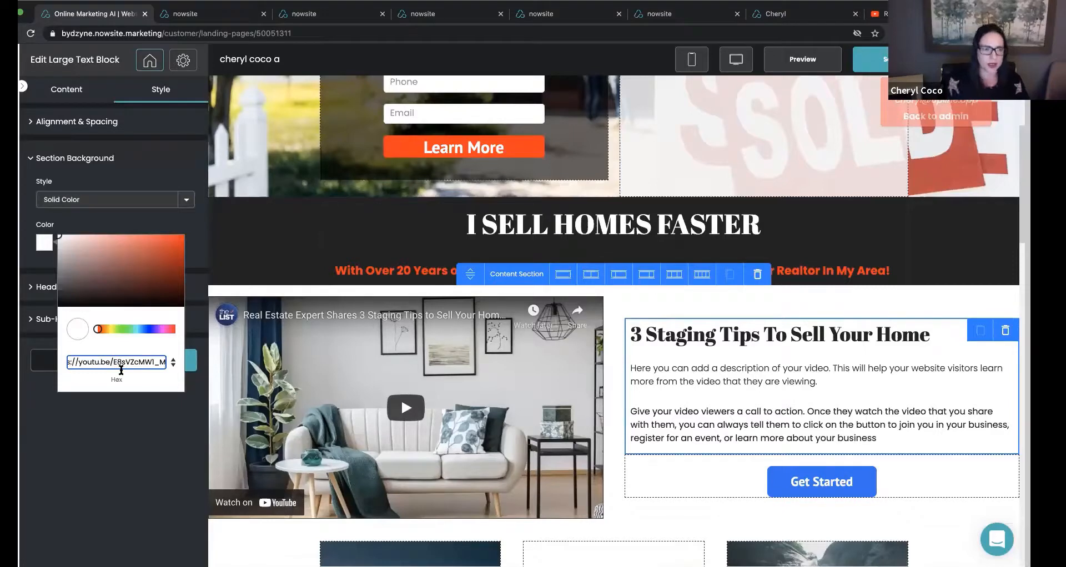
key("BackSpace")
key("BackSpace")
key("BackSpace")
key("BackSpace")
key("BackSpace")
key("BackSpace")
key("BackSpace")
key("BackSpace")
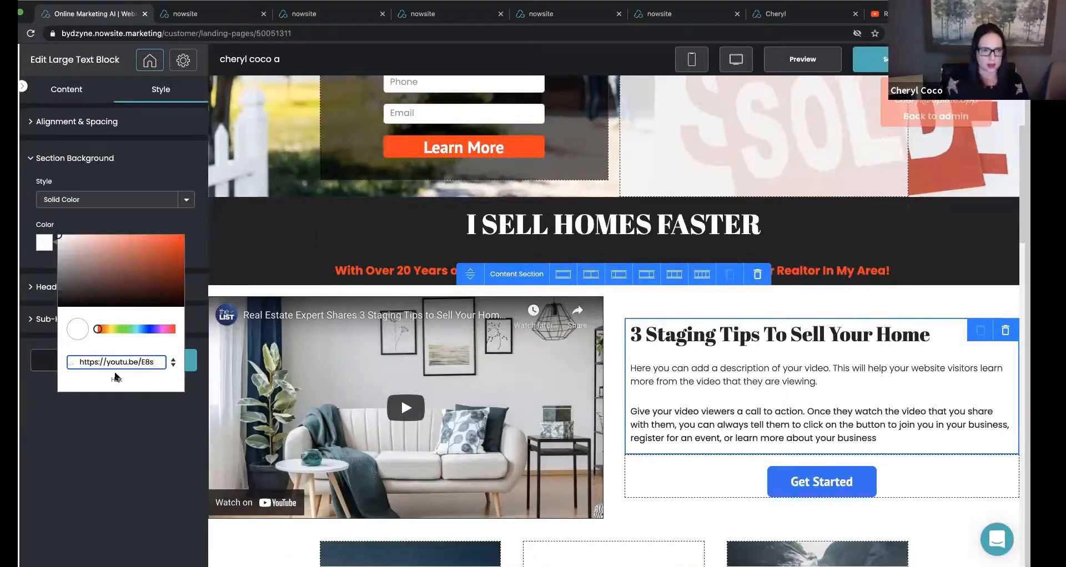
key("super+a")
key("BackSpace")
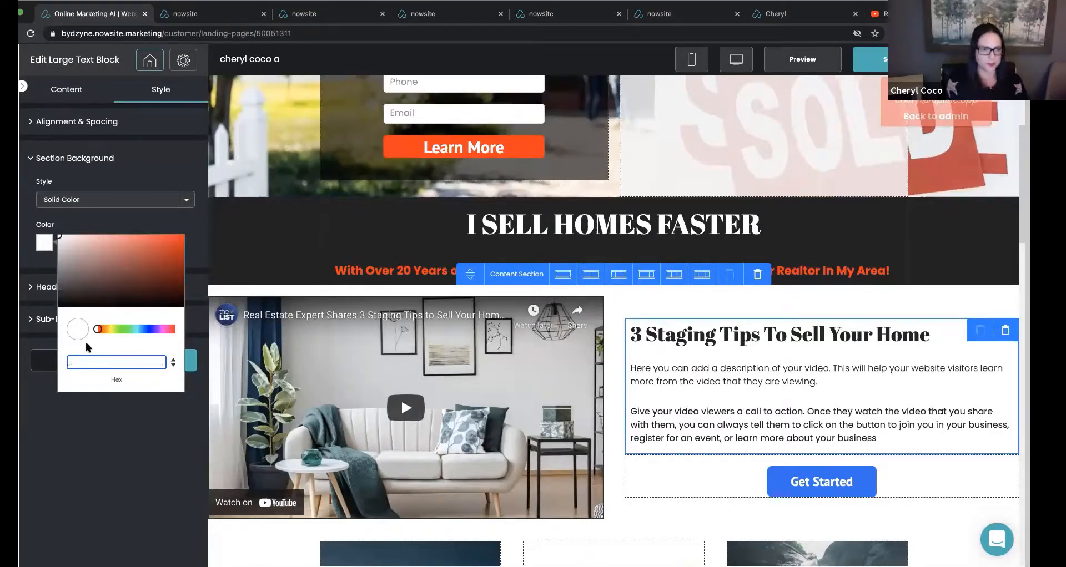
Pick black, #000000, as the text block's section background color.
left_click_drag(60, 260, 54, 312)
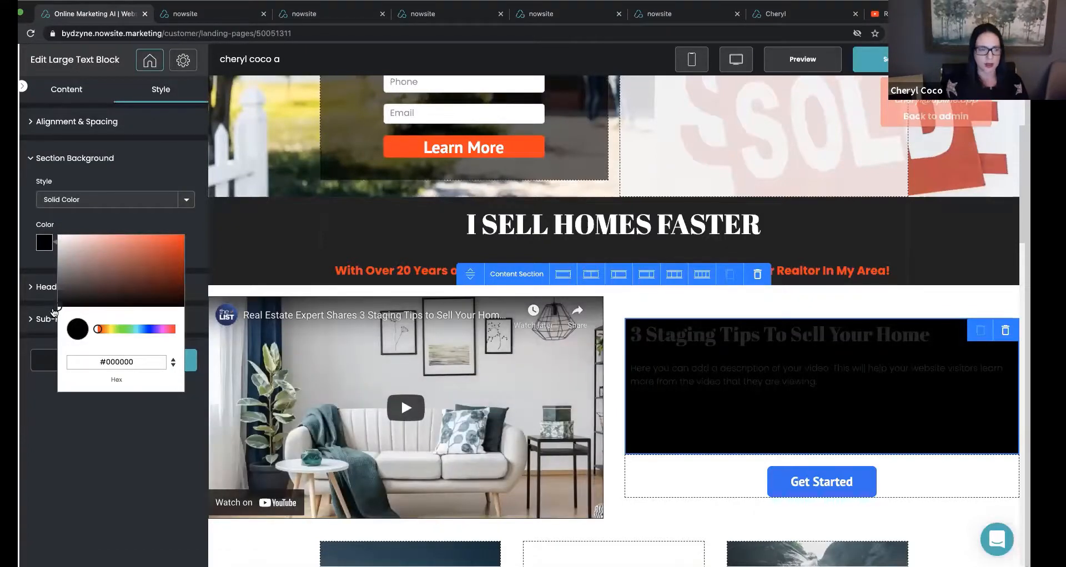
Set the text block's section background color to #080808 and apply the style.
left_click(55, 306)
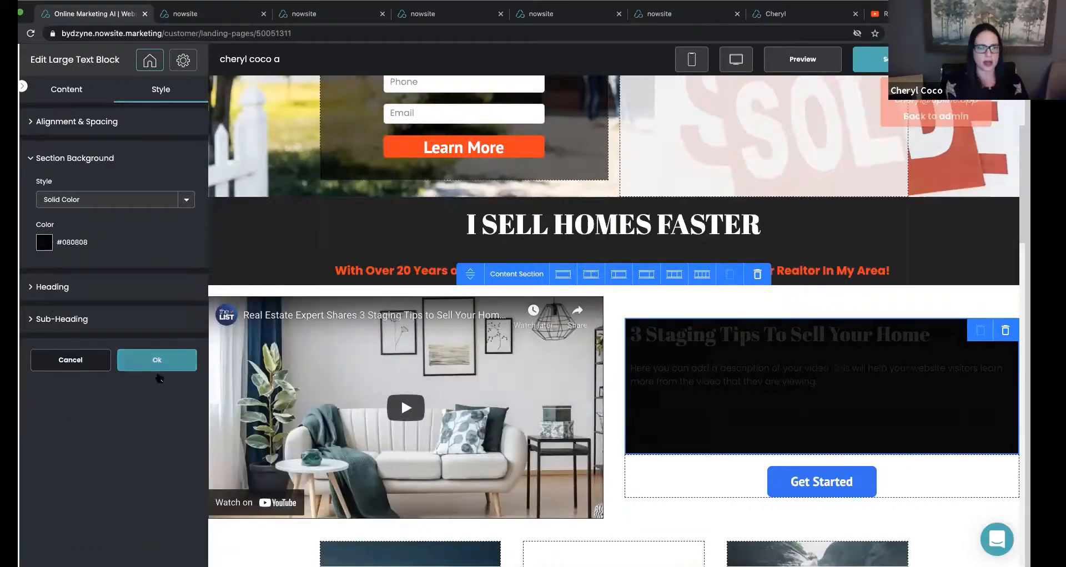
left_click(157, 360)
Copy the background color code #232323 from the style settings of the "I SELL HOMES FASTER" headline section.
left_click(277, 218)
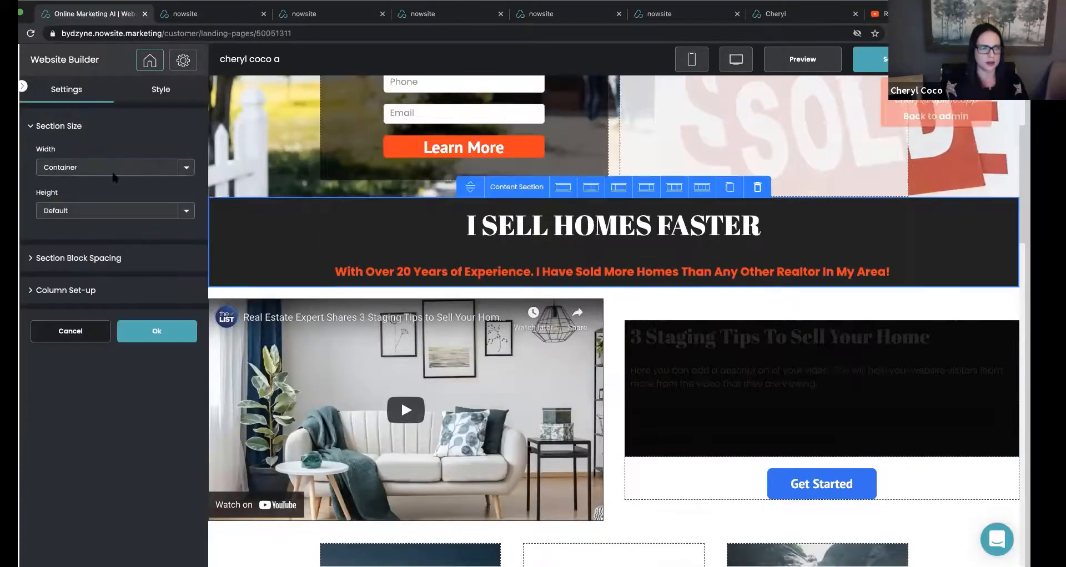
left_click(160, 90)
left_click_drag(86, 210, 58, 210)
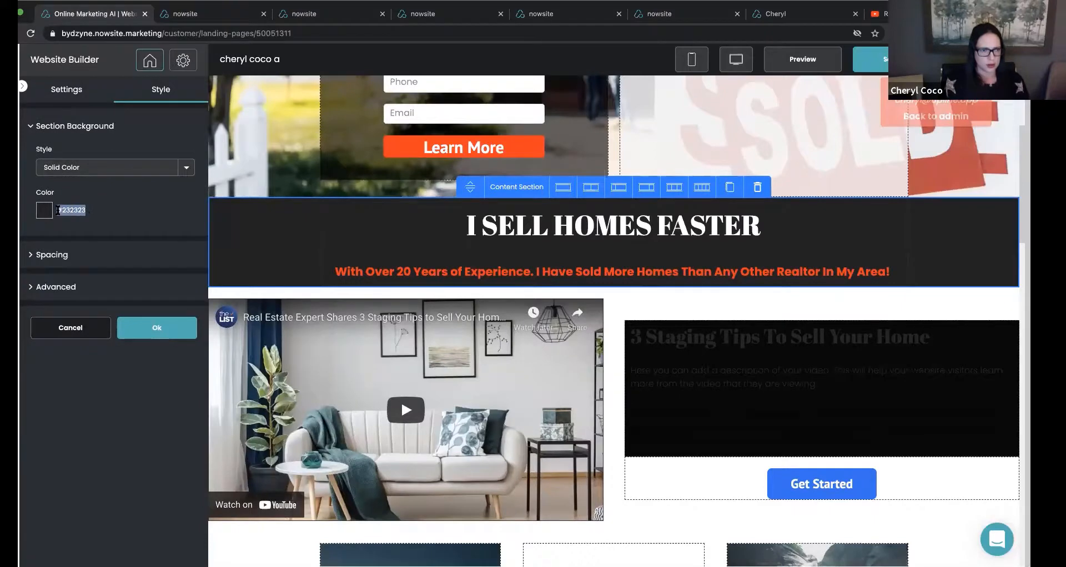
right_click(58, 211)
left_click(84, 234)
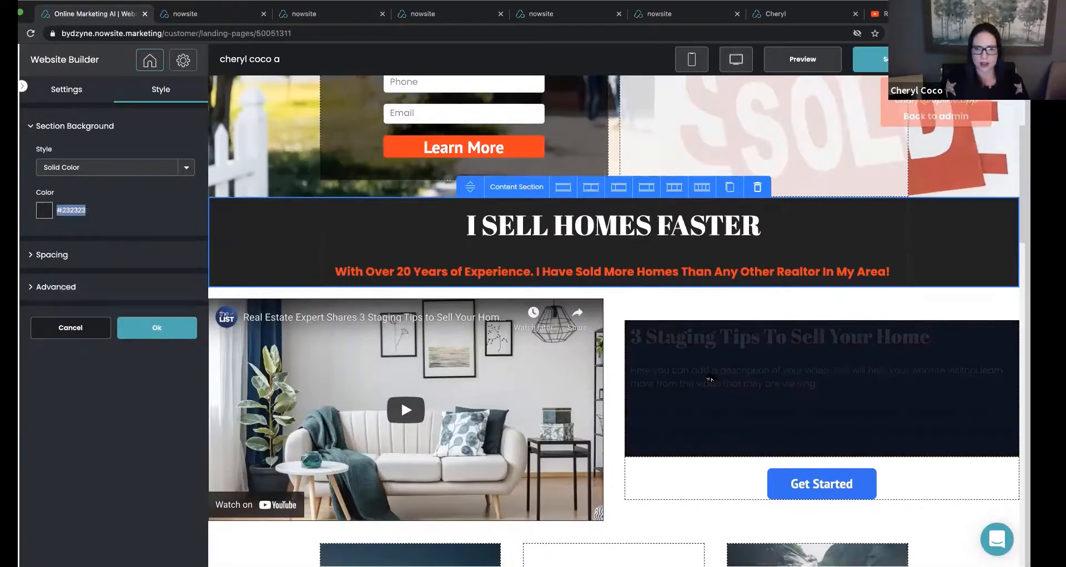
Set the section background color of the text block beside the video to #232323 and apply it.
left_click(710, 380)
left_click(82, 287)
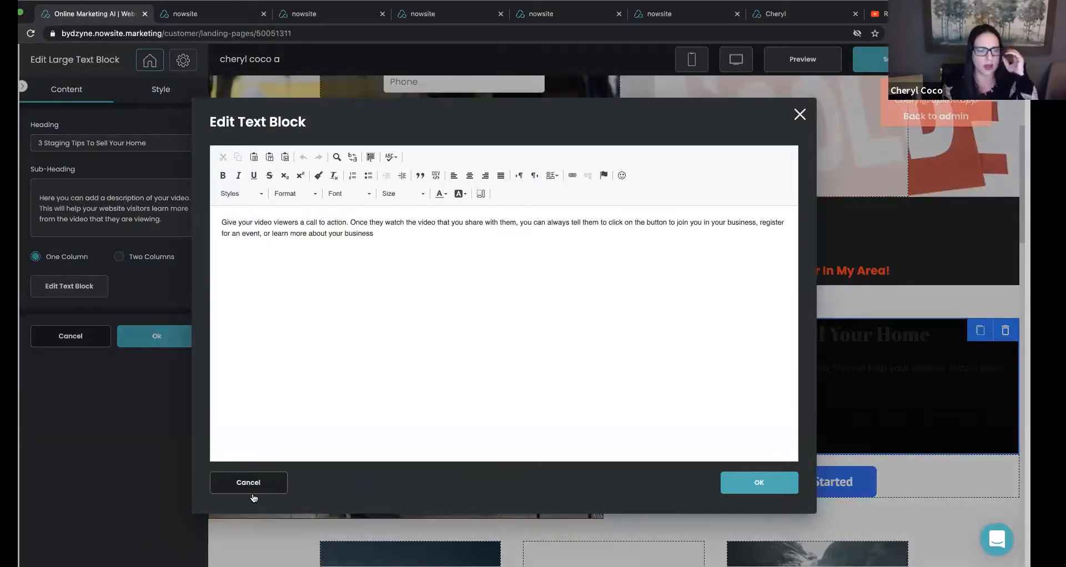
left_click(253, 497)
left_click(161, 89)
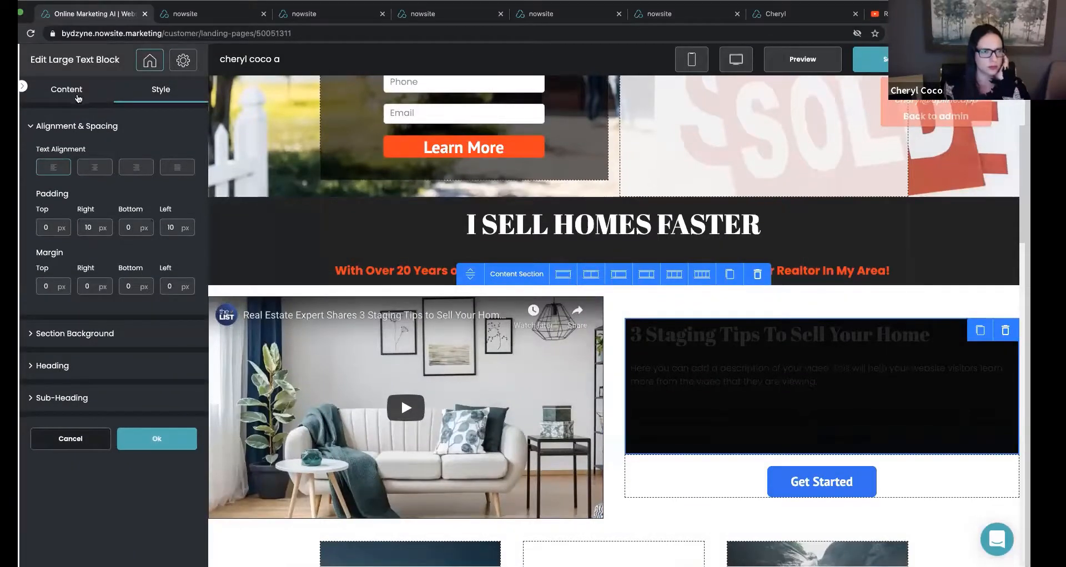
left_click(65, 334)
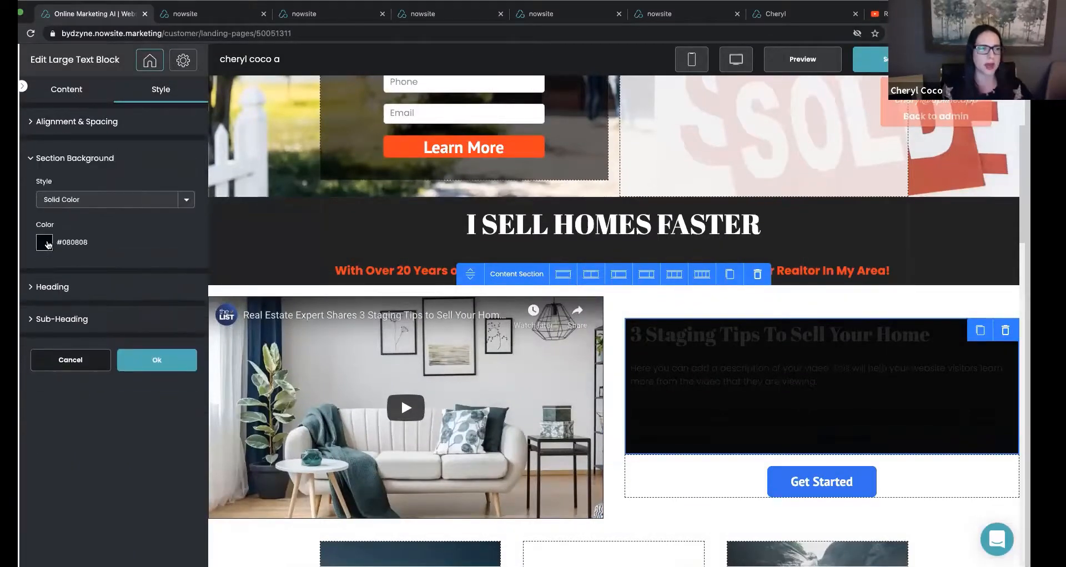
left_click(45, 242)
triple_click(101, 362)
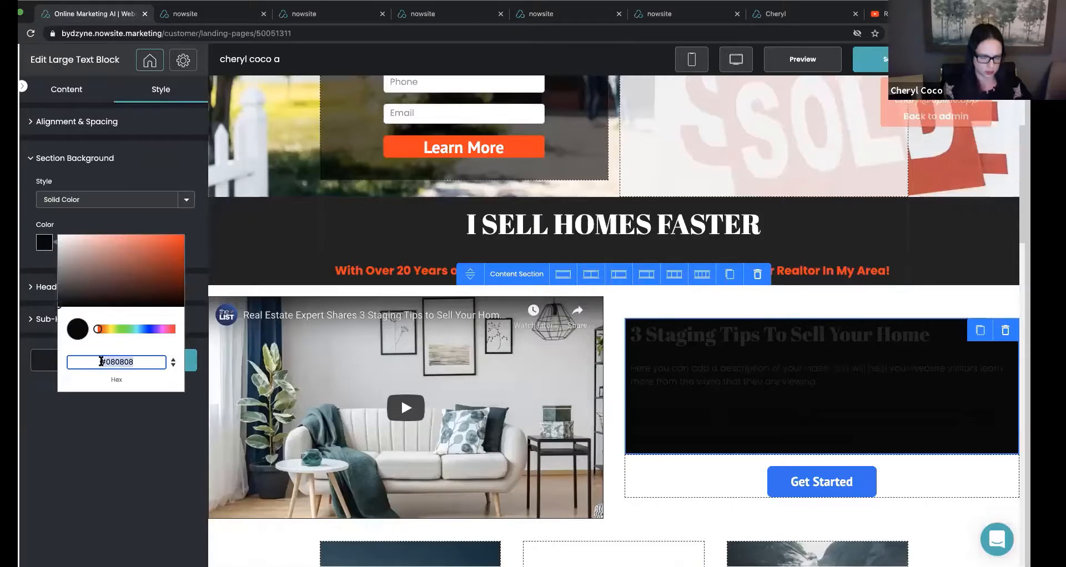
type("232323")
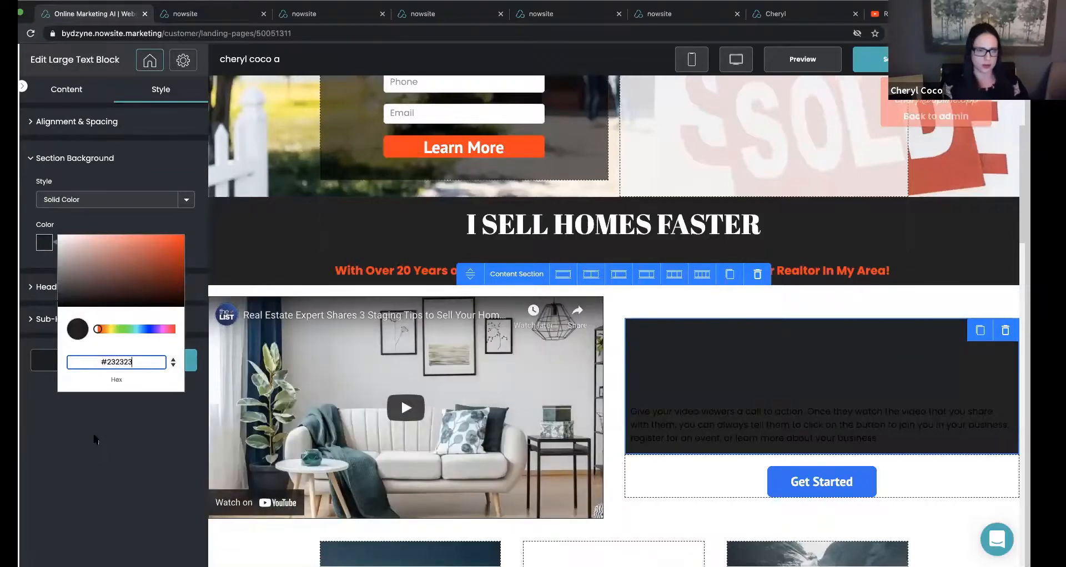
left_click(95, 442)
left_click(157, 361)
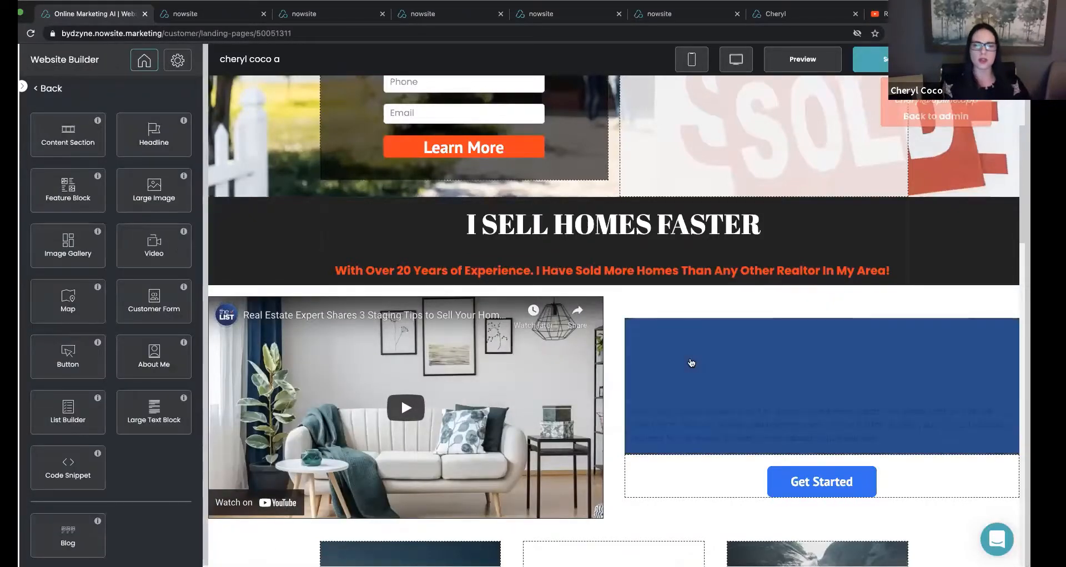
Set the color of the "3 Staging Tips To Sell Your Home" heading to white, #ffffff.
left_click(690, 365)
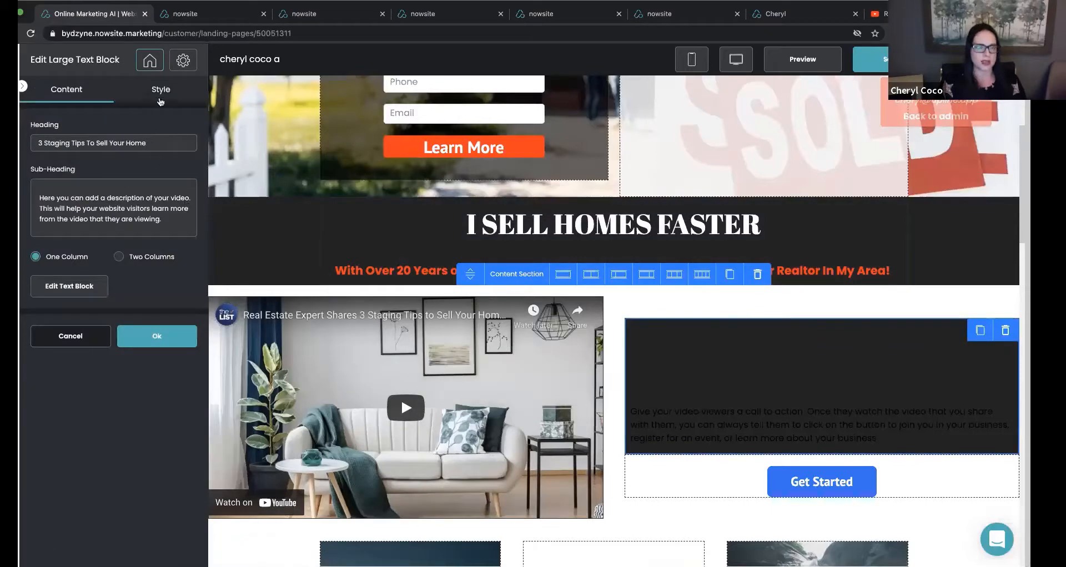
left_click(160, 91)
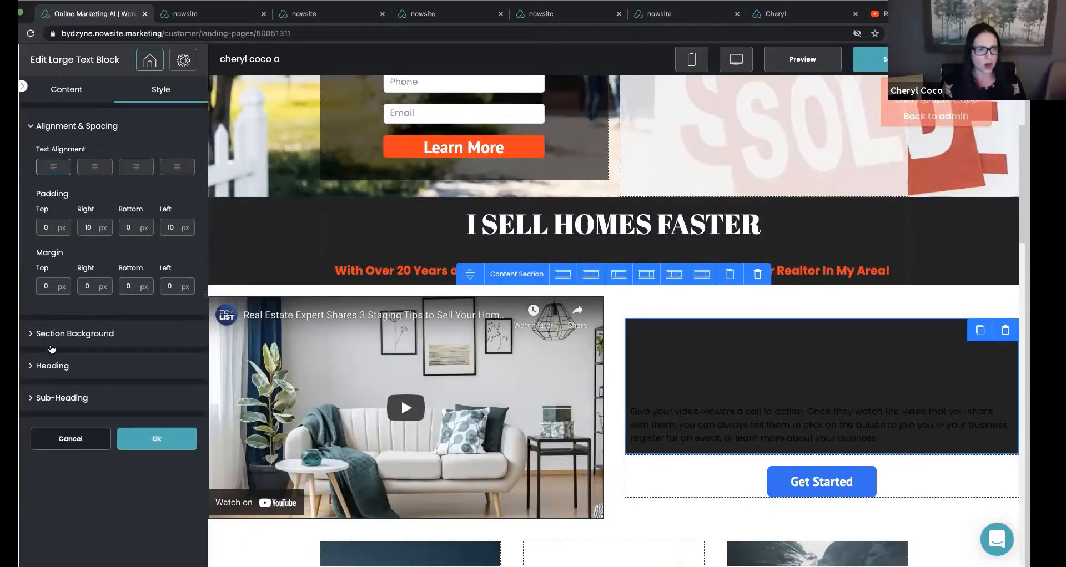
left_click(48, 365)
left_click(44, 402)
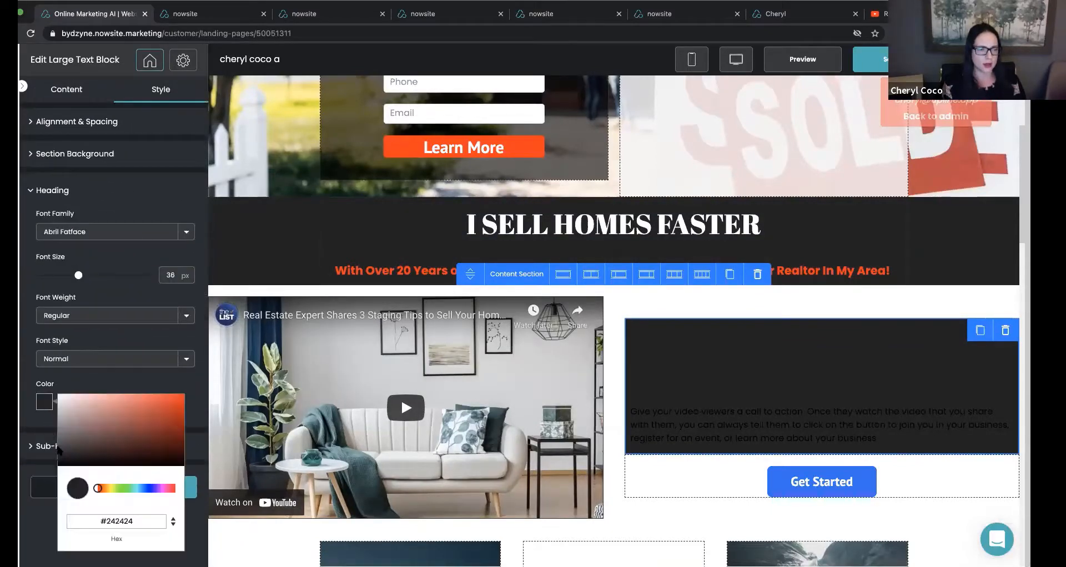
left_click(67, 375)
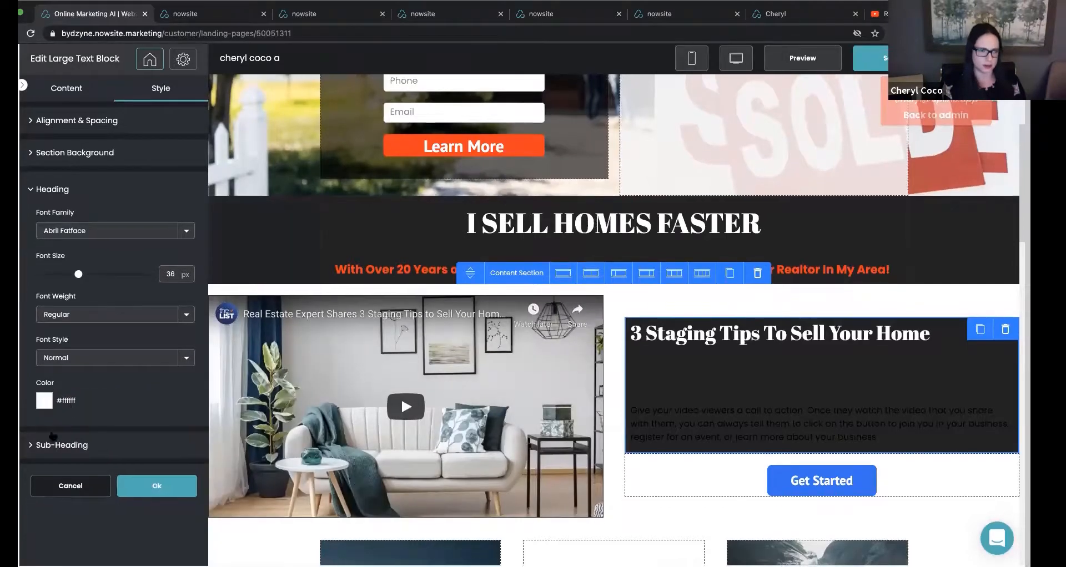
Set the text block's sub-heading color to white, #ffffff, and apply the style changes.
left_click(55, 446)
left_click(44, 433)
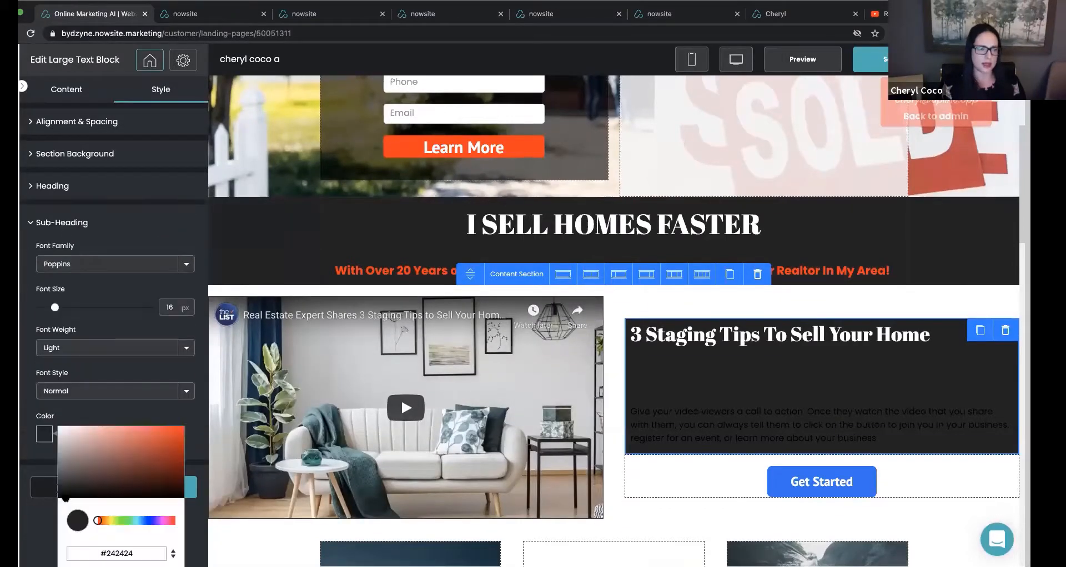
left_click(59, 429)
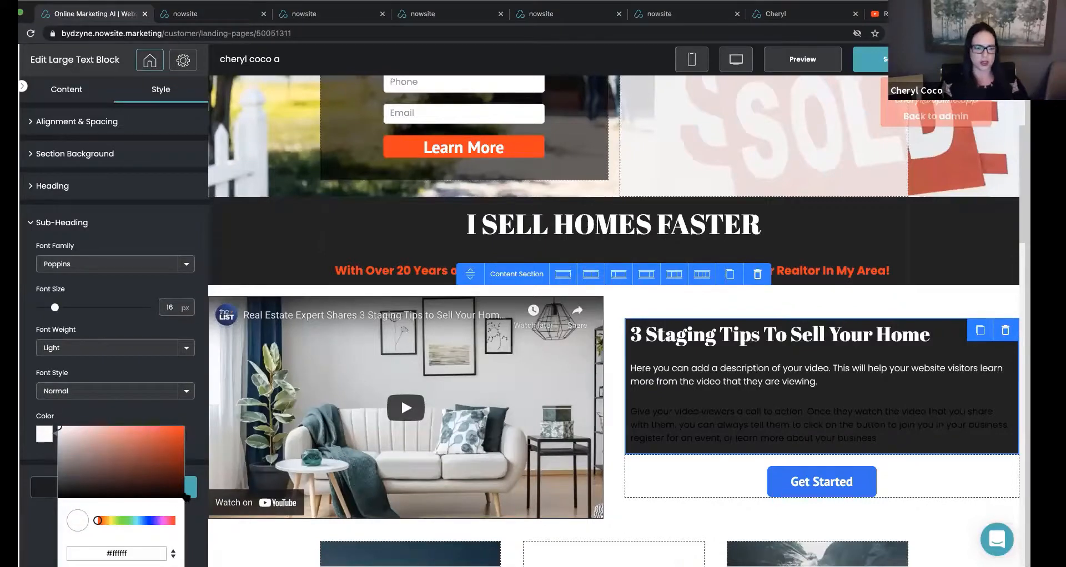
left_click(190, 491)
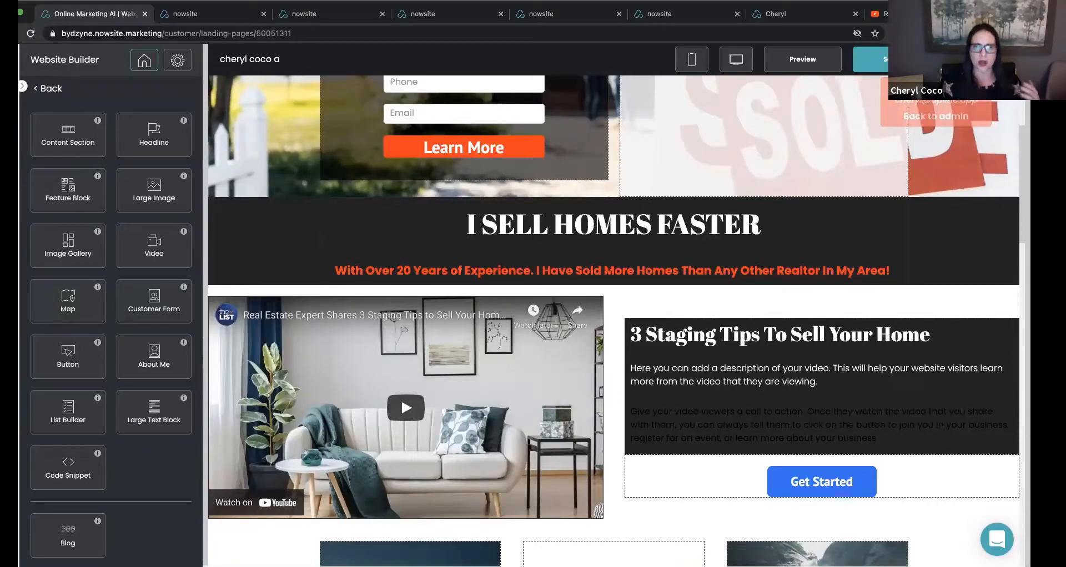
Open the text block's body text for editing and color the whole call-to-action paragraph white.
scroll(761, 421, "down", 1)
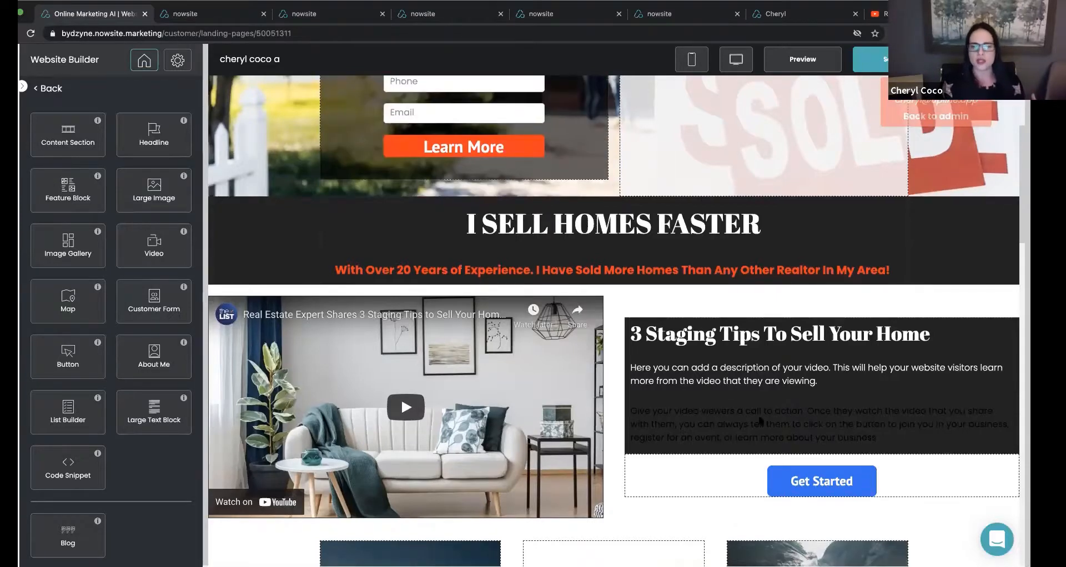
left_click(786, 393)
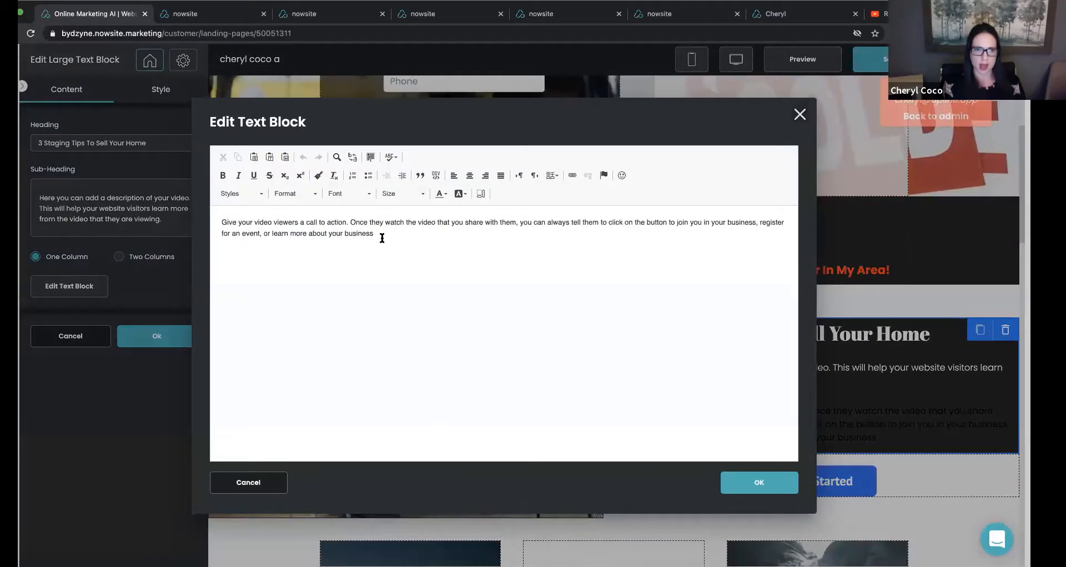
triple_click(356, 233)
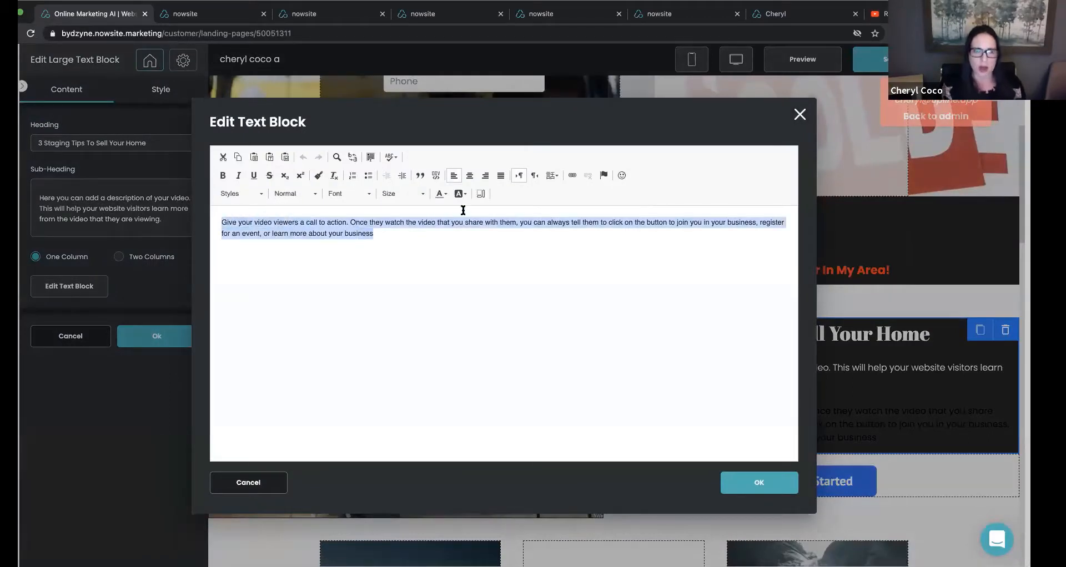
left_click(449, 195)
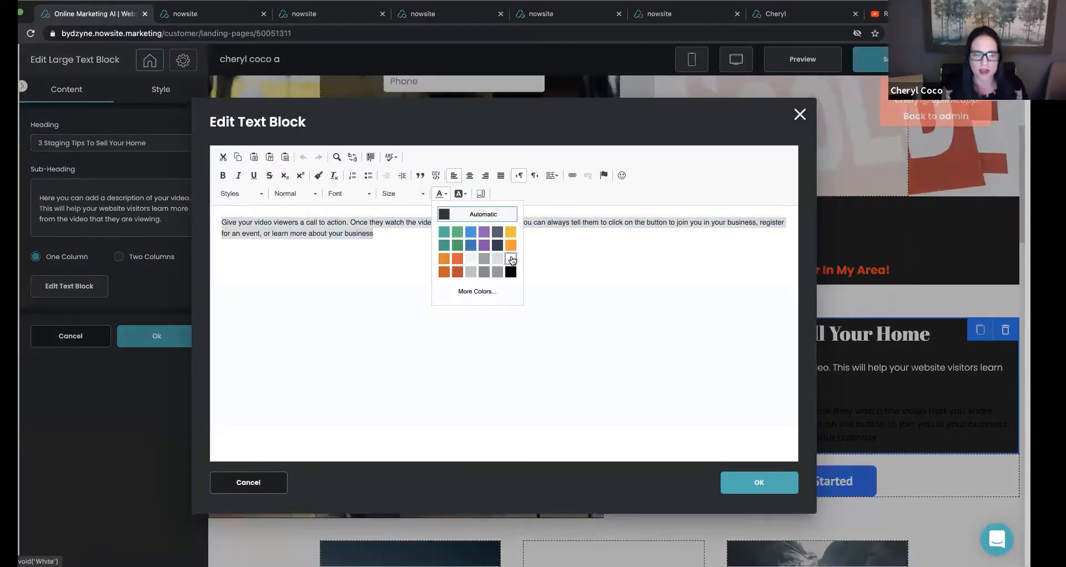
left_click(507, 264)
Set the call-to-action paragraph's font size to 20 and confirm the text block edits.
left_click(355, 194)
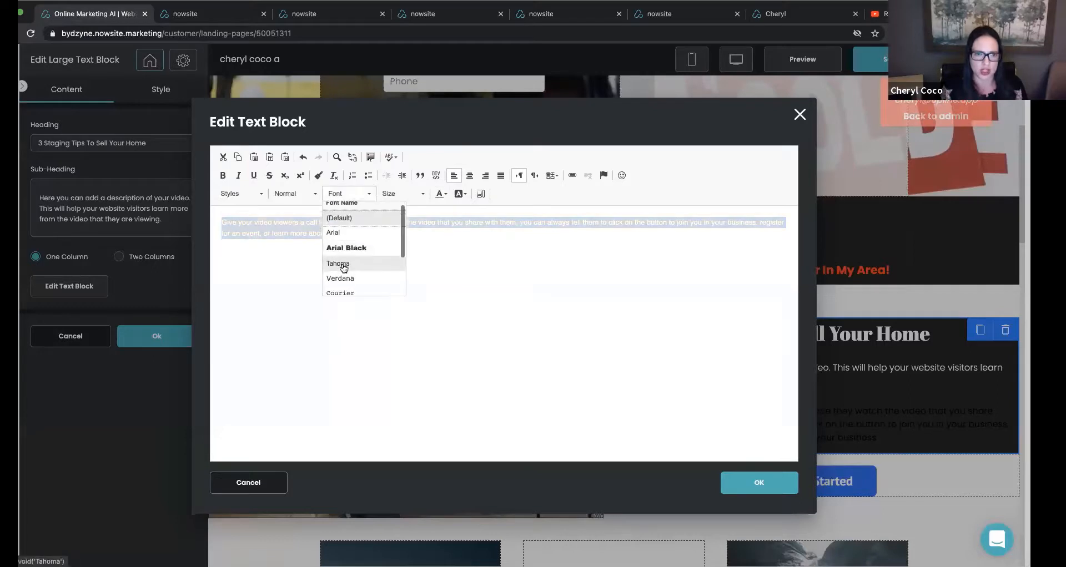
left_click(393, 194)
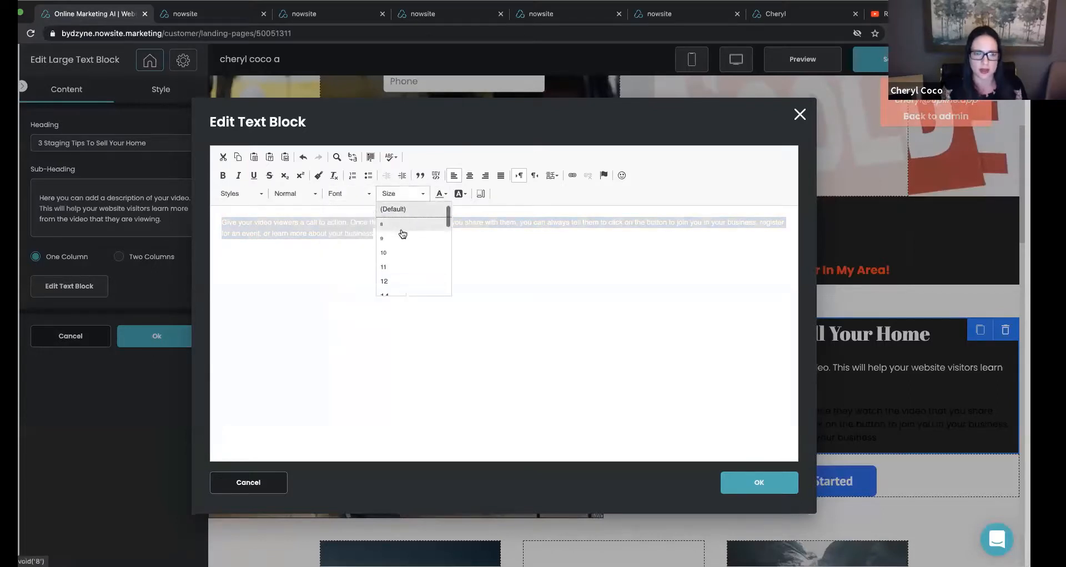
left_click(400, 282)
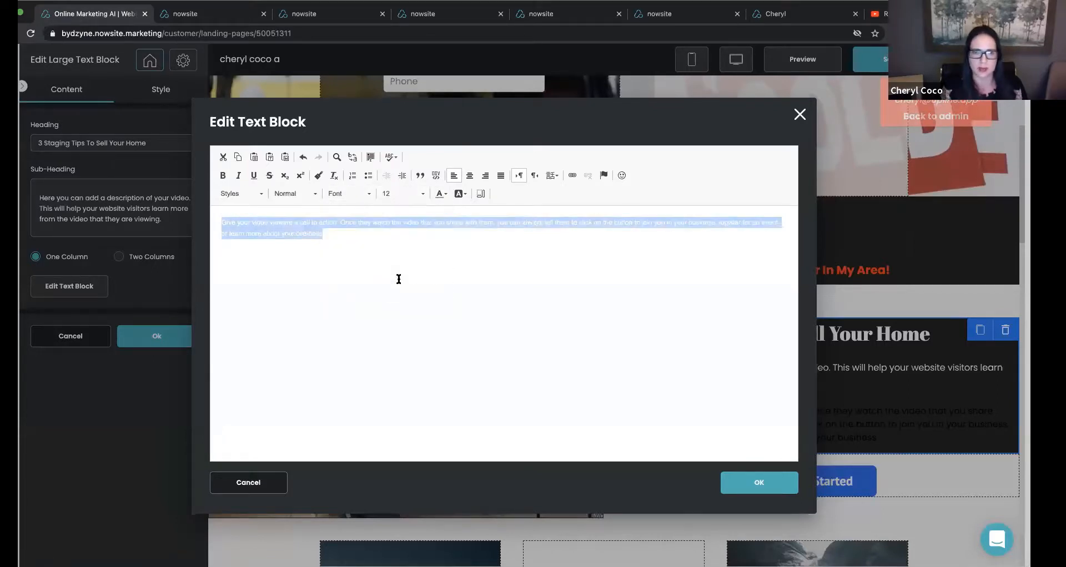
left_click(404, 194)
scroll(404, 258, "down", 3)
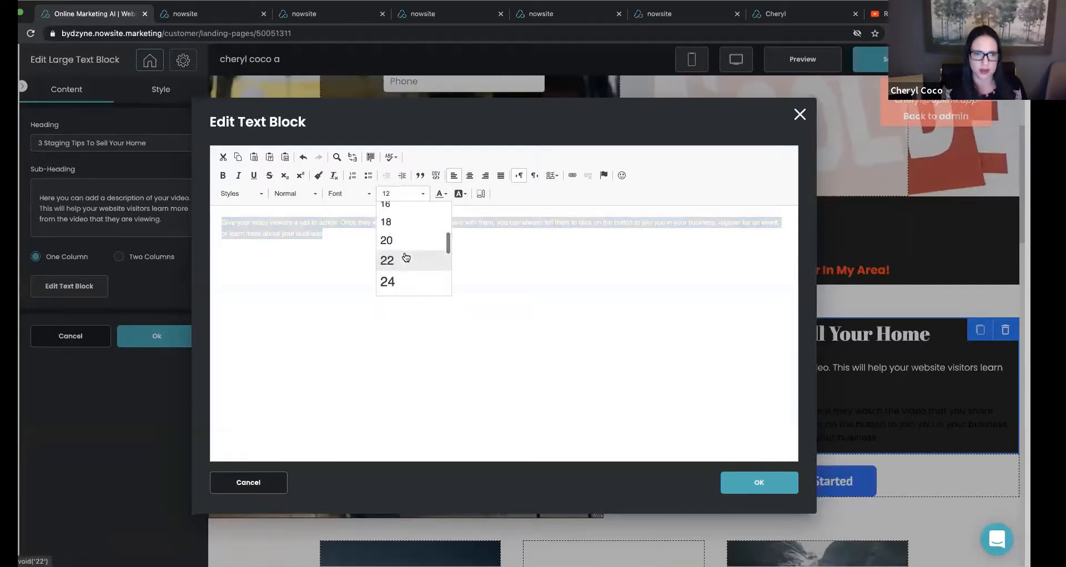
left_click(406, 242)
left_click(758, 483)
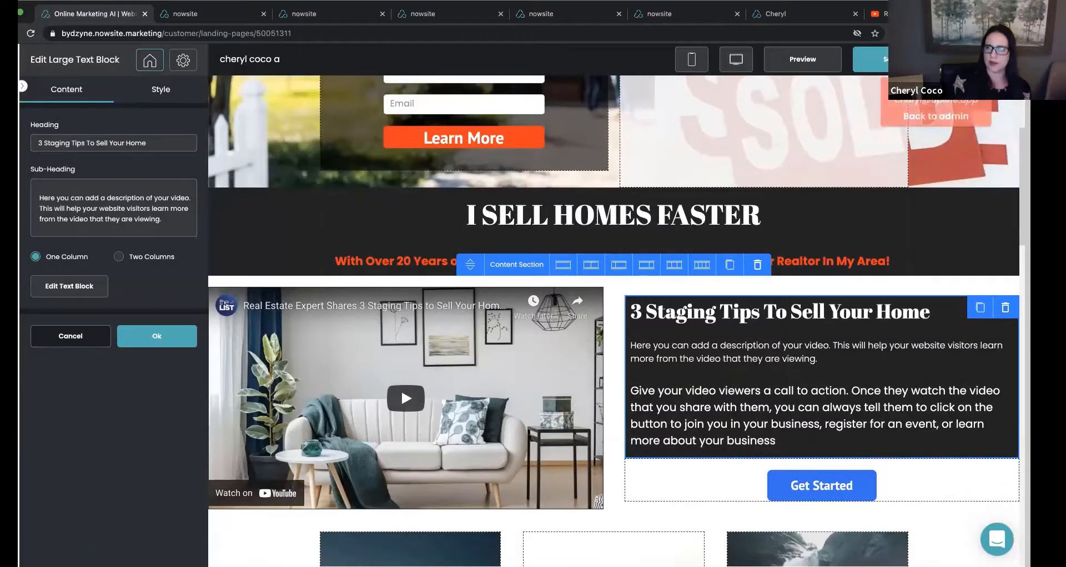
Save the page and open its preview to check the hero, headline and video sections.
left_click(891, 60)
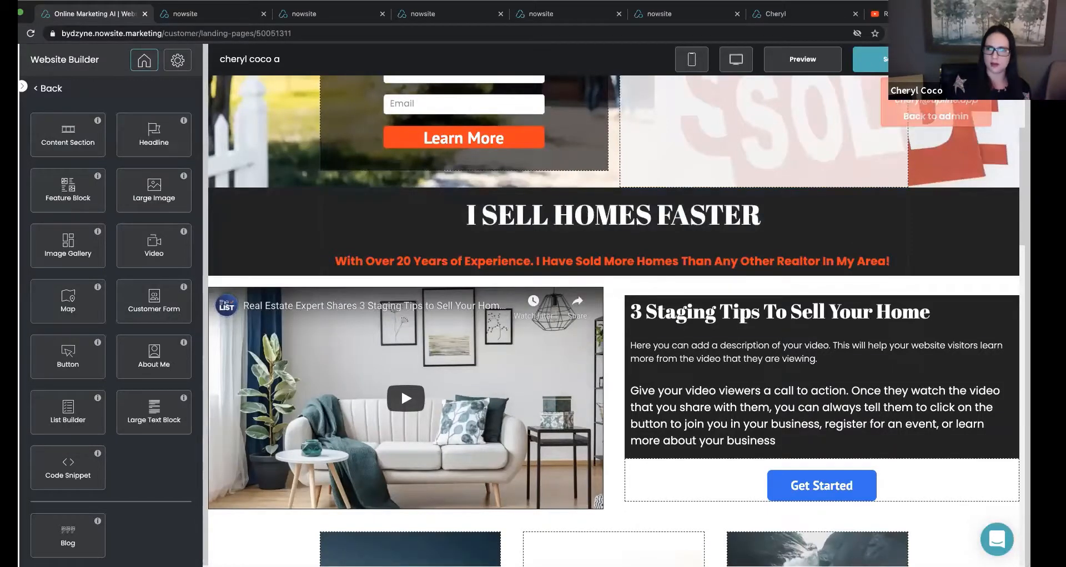
left_click(803, 59)
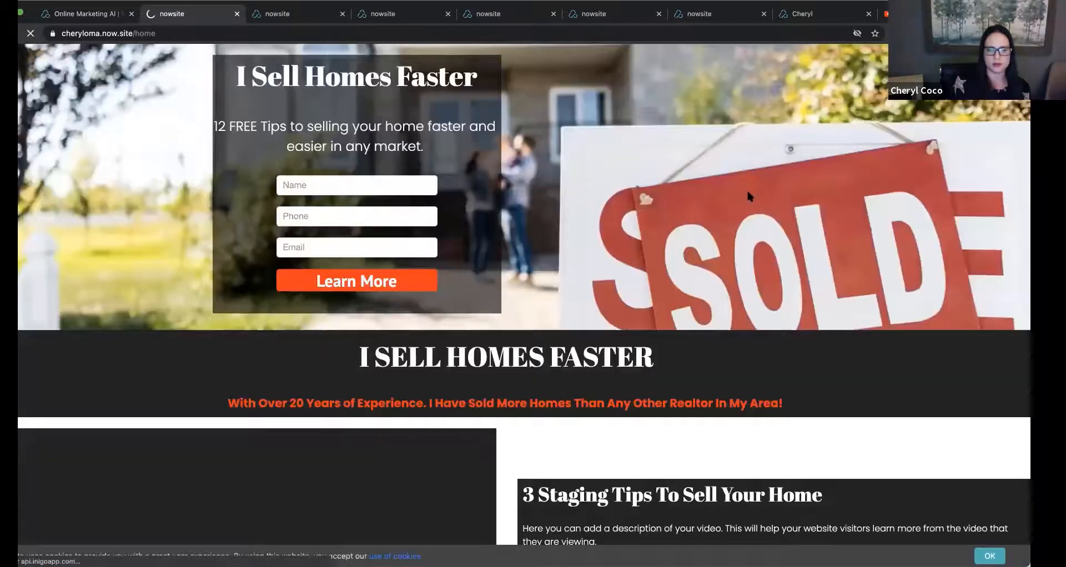
scroll(746, 189, "down", 5)
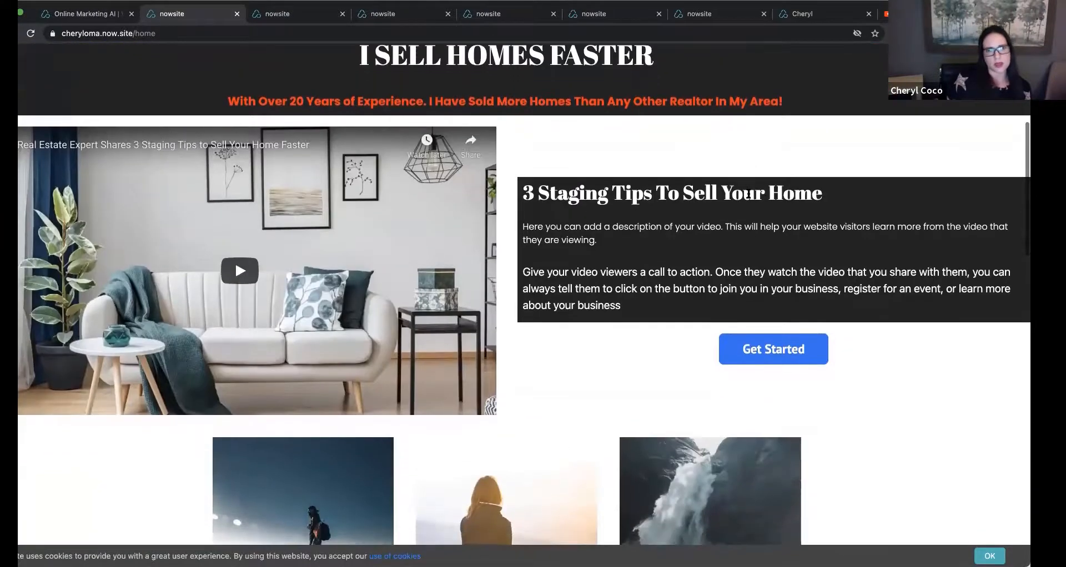
scroll(748, 195, "up", 4)
Return to the website builder and duplicate the content section holding the video, text block and Get Started button.
right_click(66, 18)
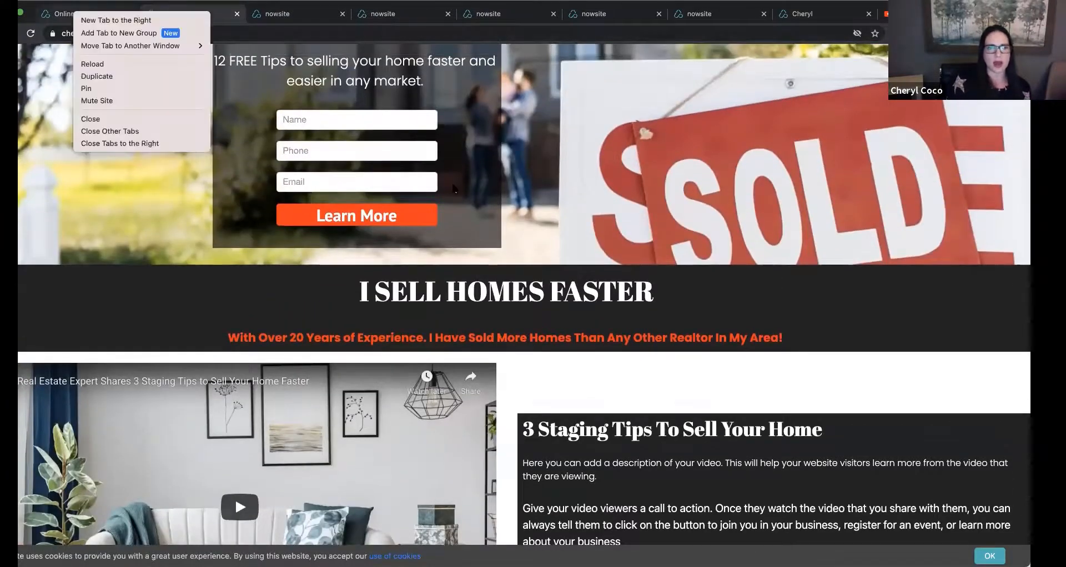
left_click(57, 13)
left_click(106, 19)
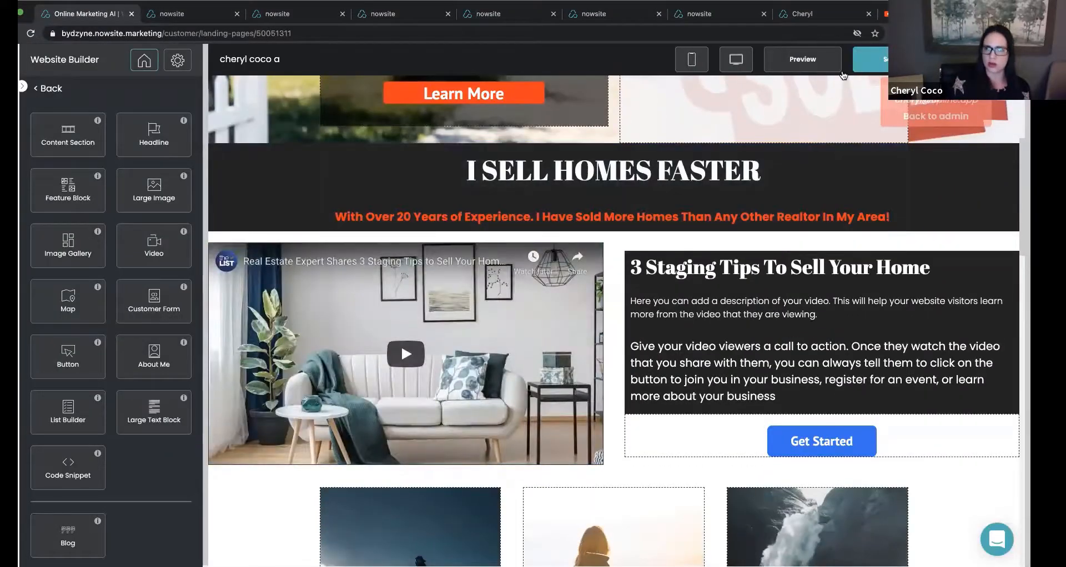
scroll(527, 284, "down", 1)
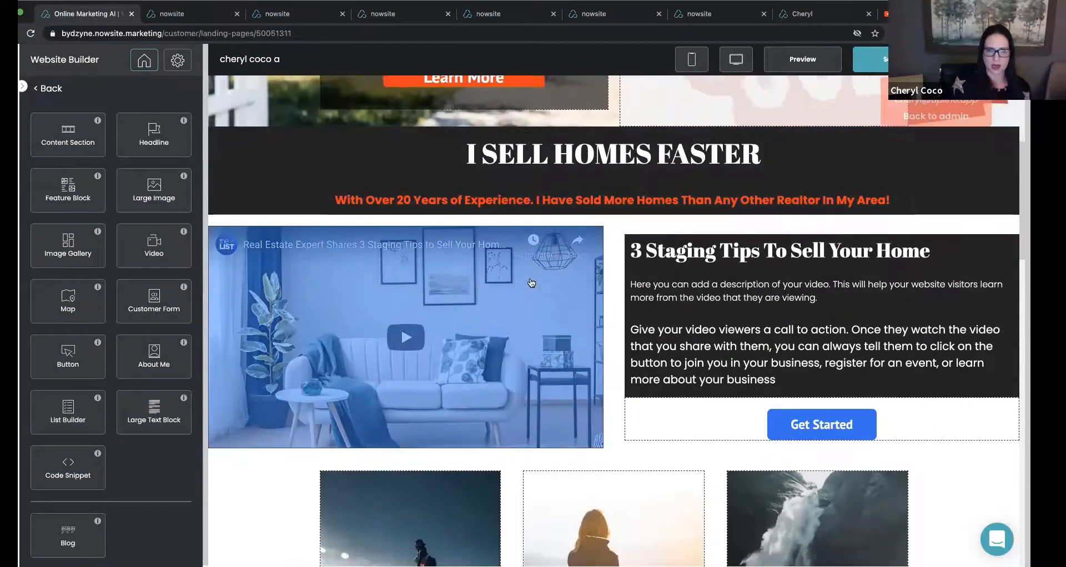
scroll(428, 241, "up", 2)
left_click(498, 312)
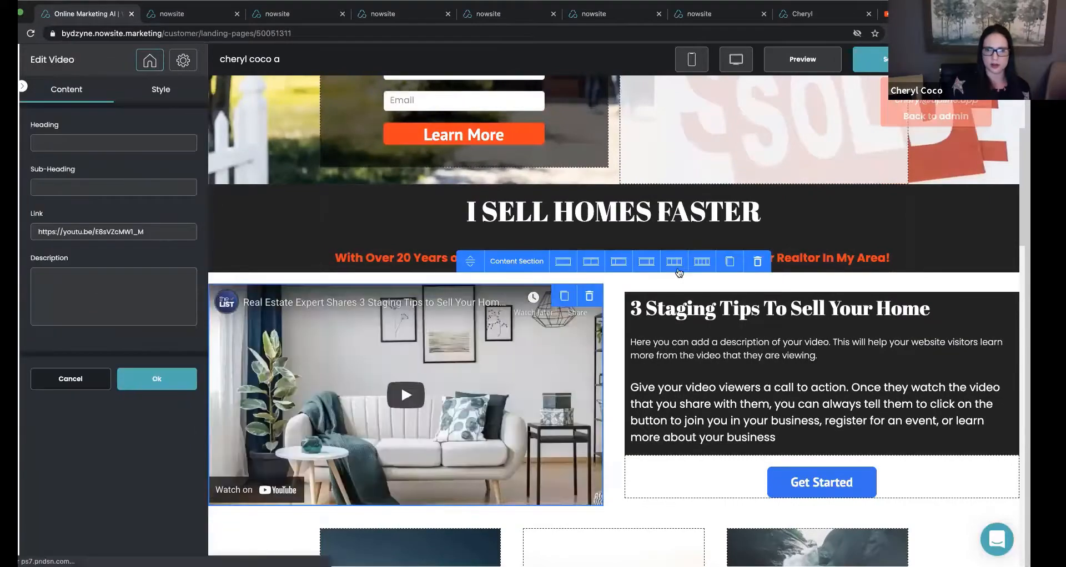
left_click(731, 263)
scroll(619, 398, "down", 3)
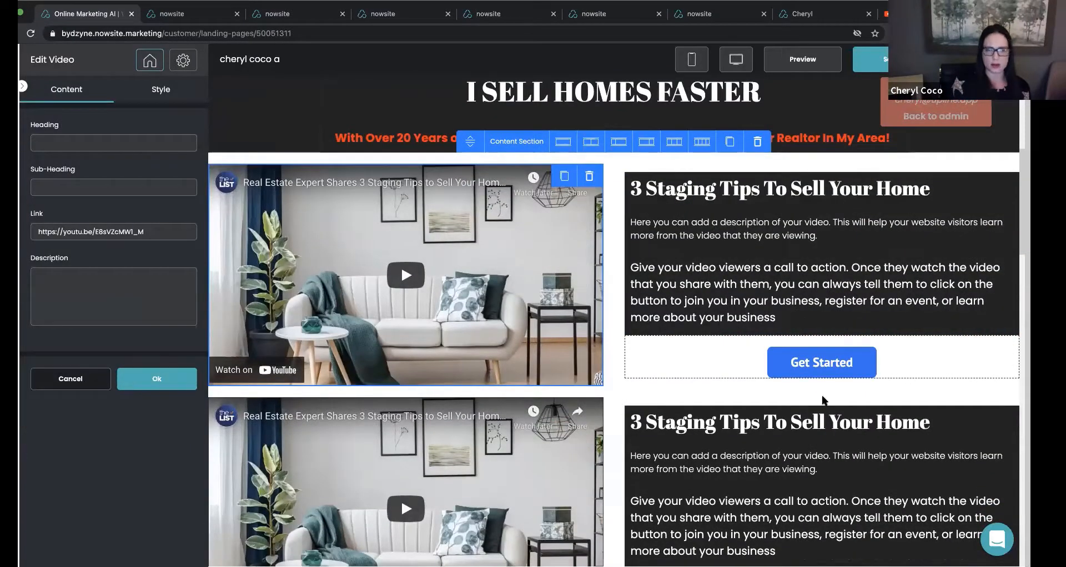
left_click(156, 381)
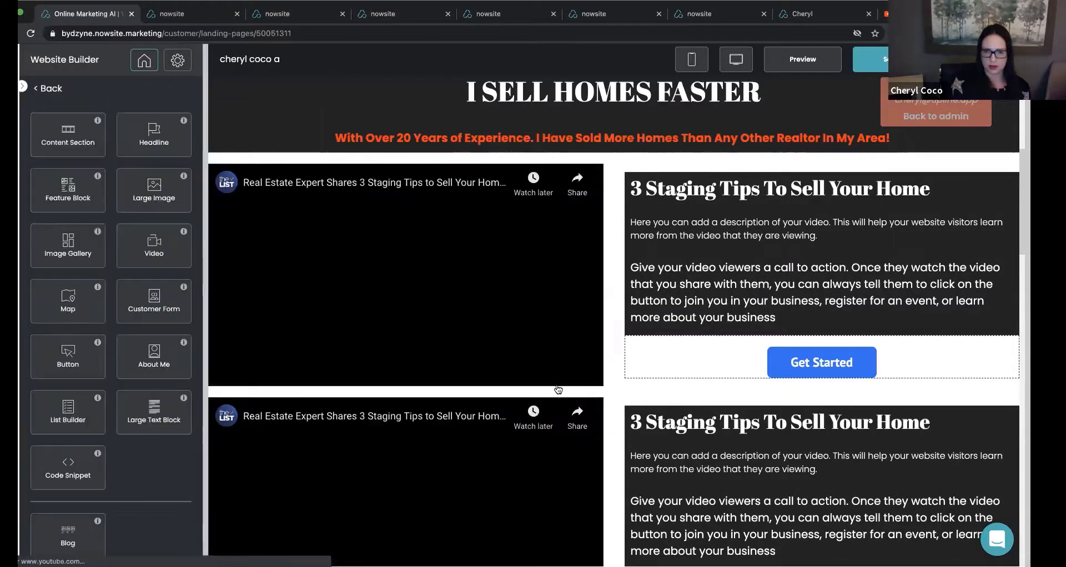
Delete the duplicated content section holding the second copy of the staging tips video and text block.
left_click(639, 412)
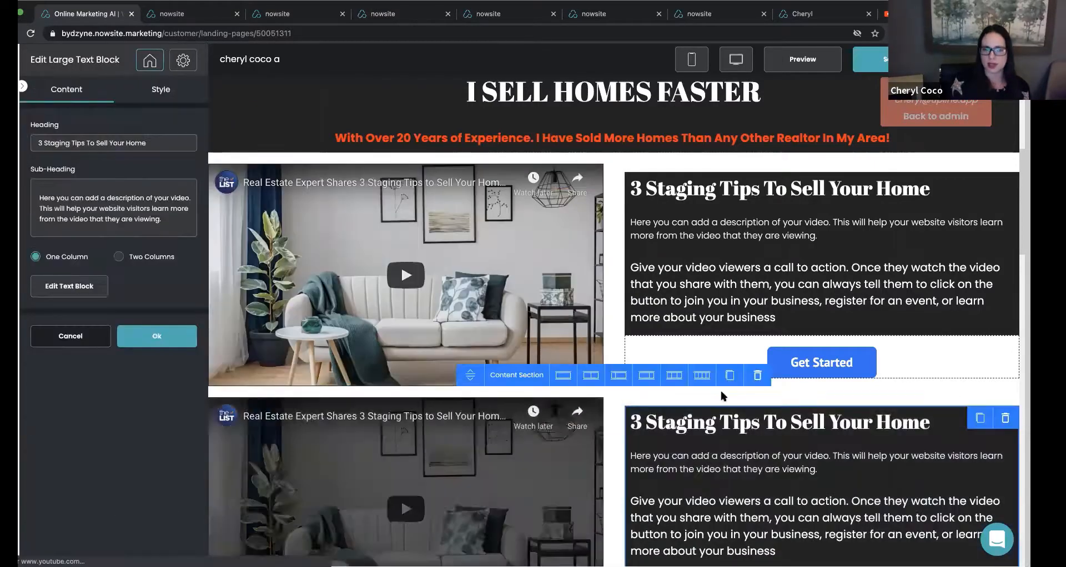
left_click(757, 377)
left_click(593, 345)
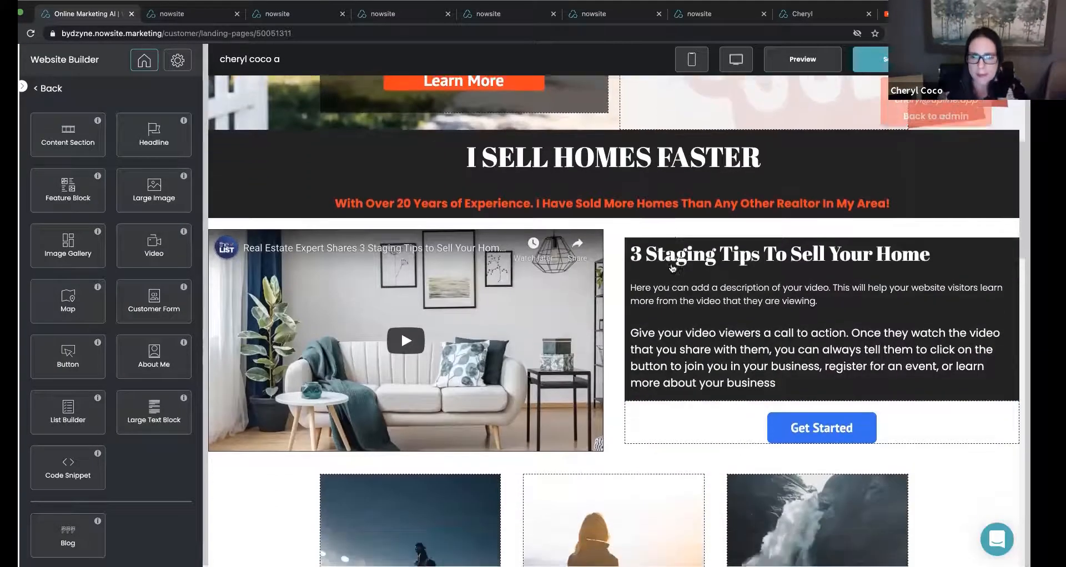
Give the Get Started button block a solid #232323 section background and confirm the edit.
left_click(685, 422)
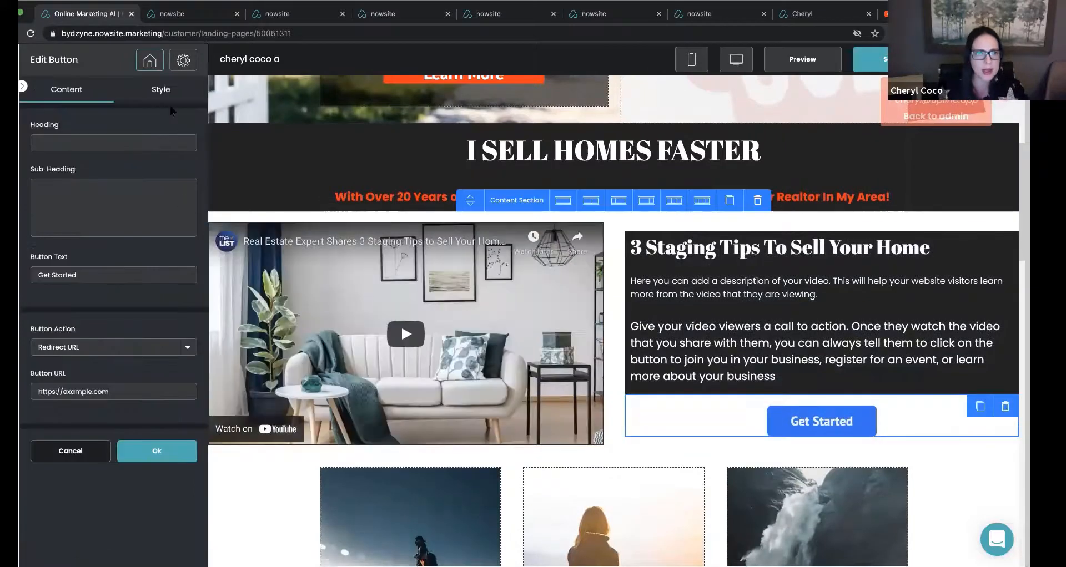
left_click(158, 92)
scroll(81, 455, "down", 2)
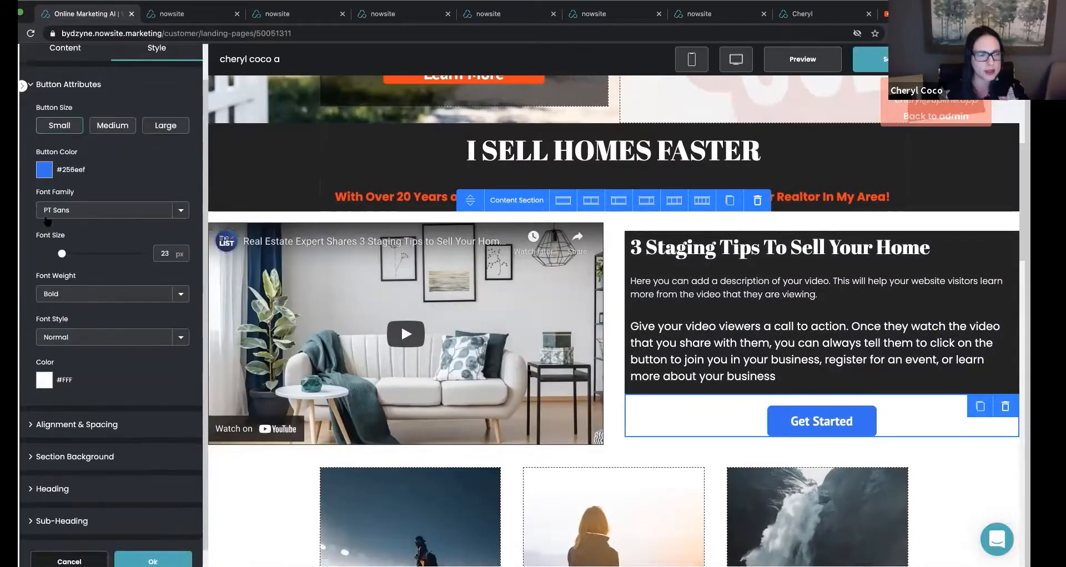
left_click(80, 444)
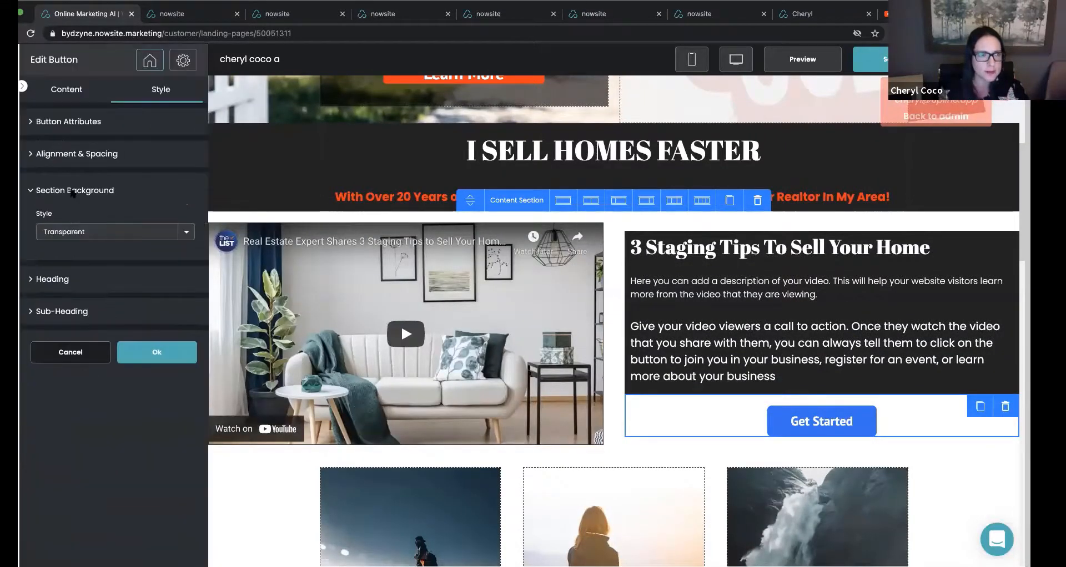
left_click(82, 231)
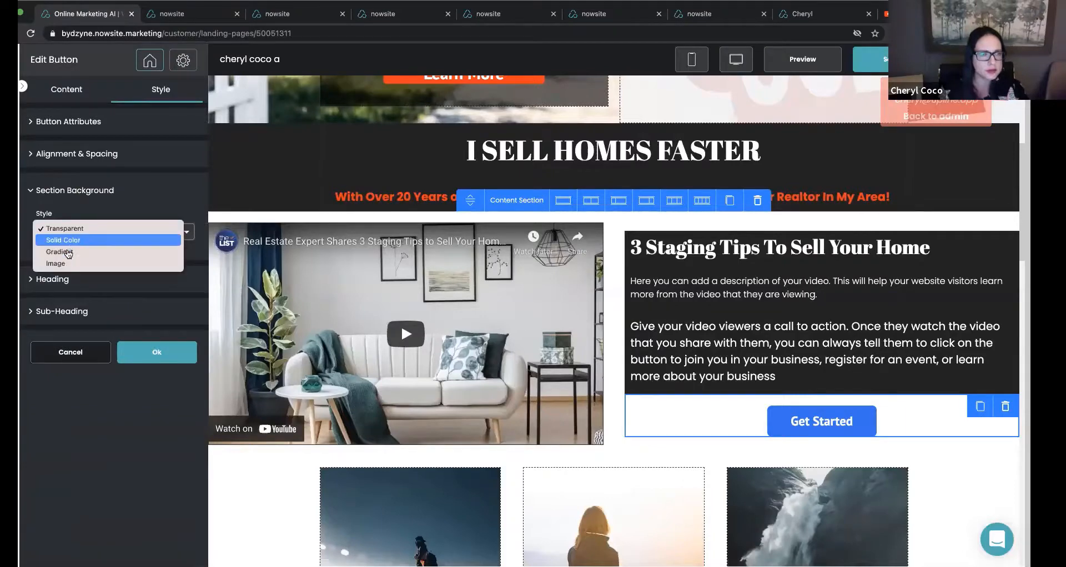
left_click(67, 240)
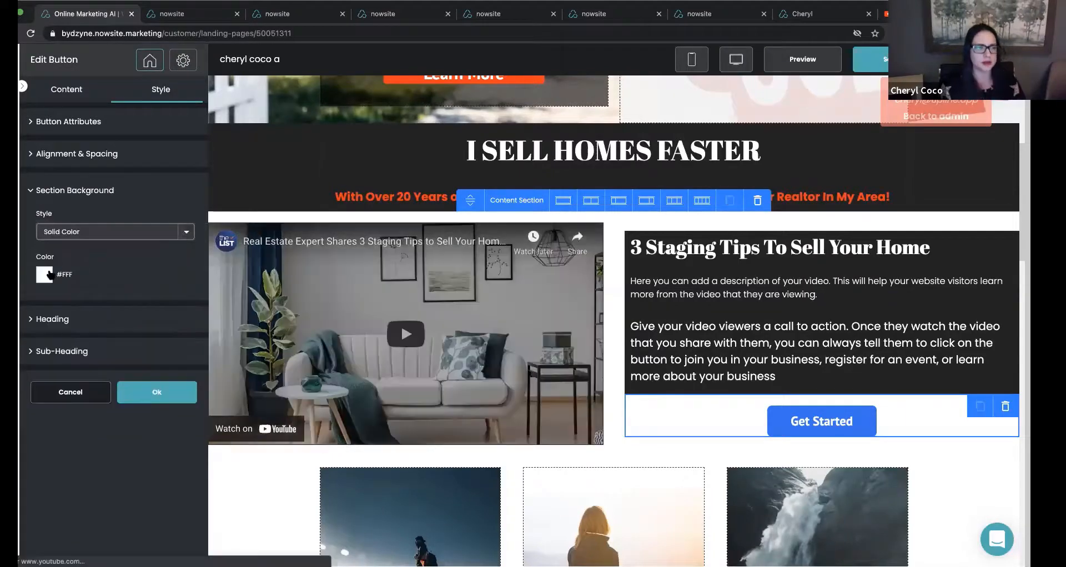
left_click(44, 274)
left_click(102, 394)
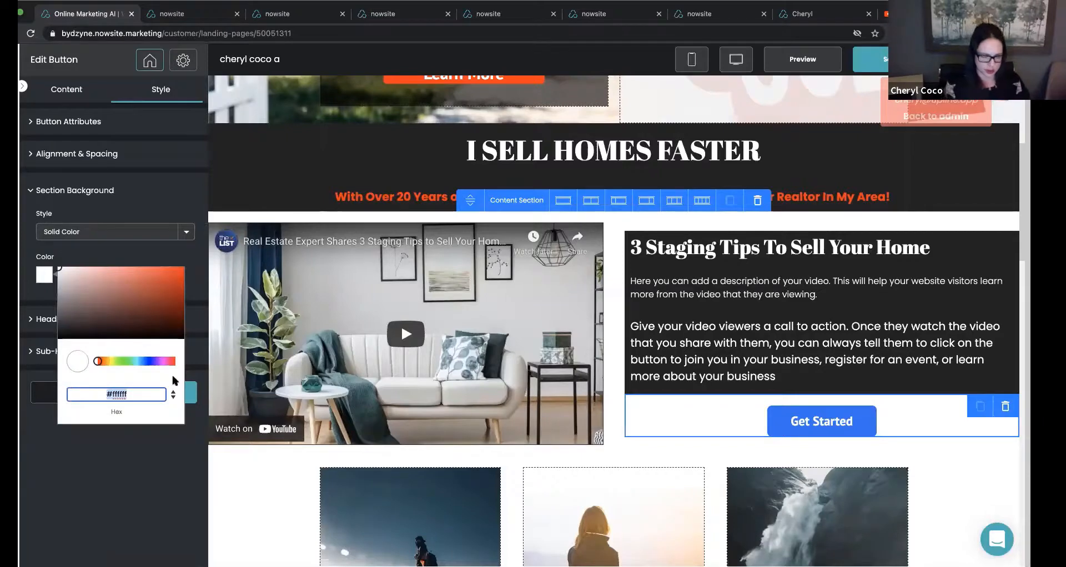
type("#232323")
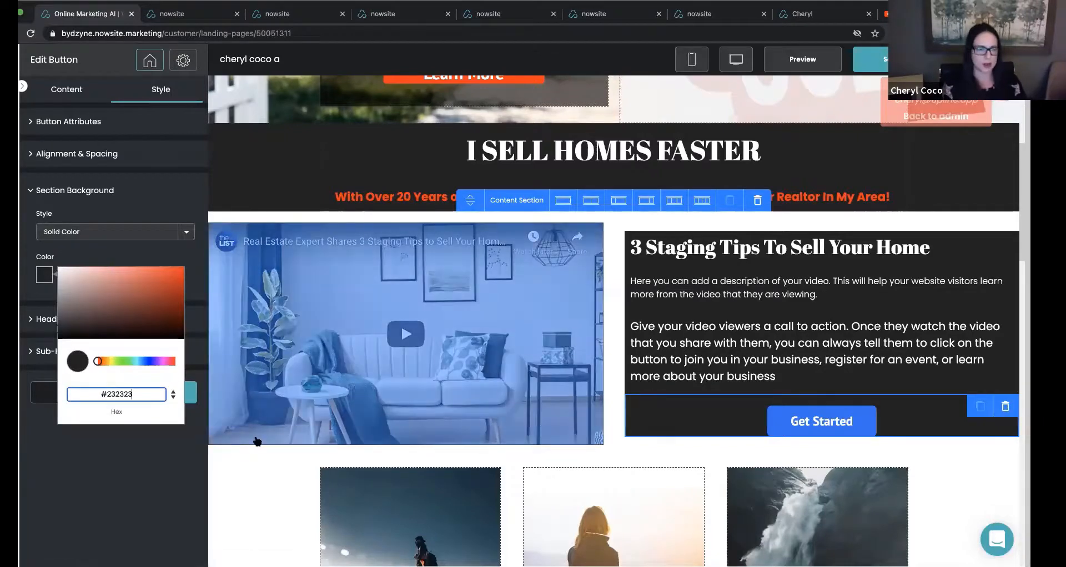
left_click(190, 399)
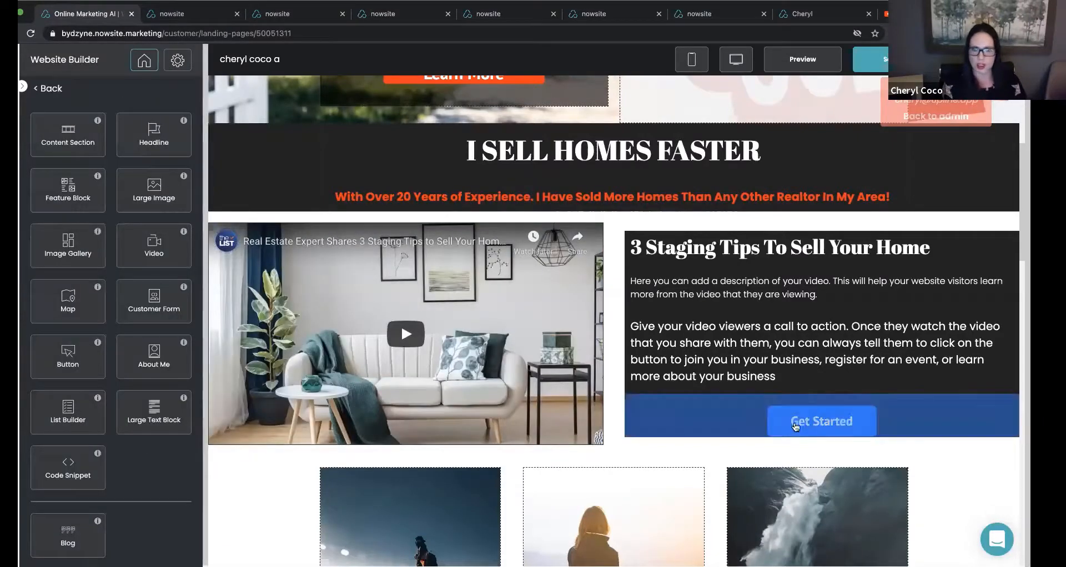
Change the Get Started button's color to red, #f70000.
left_click(796, 426)
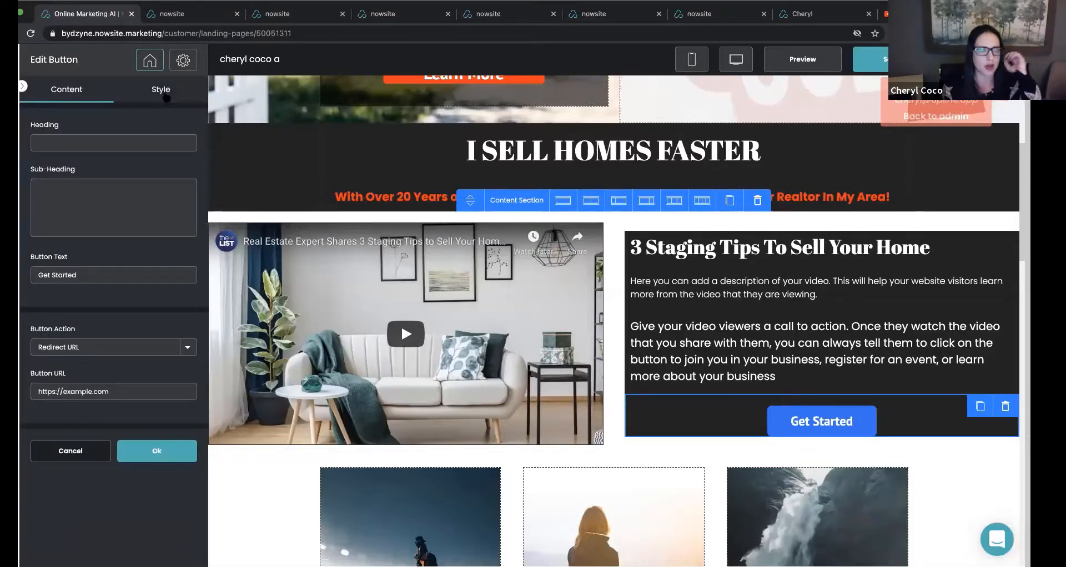
left_click(161, 90)
left_click(44, 212)
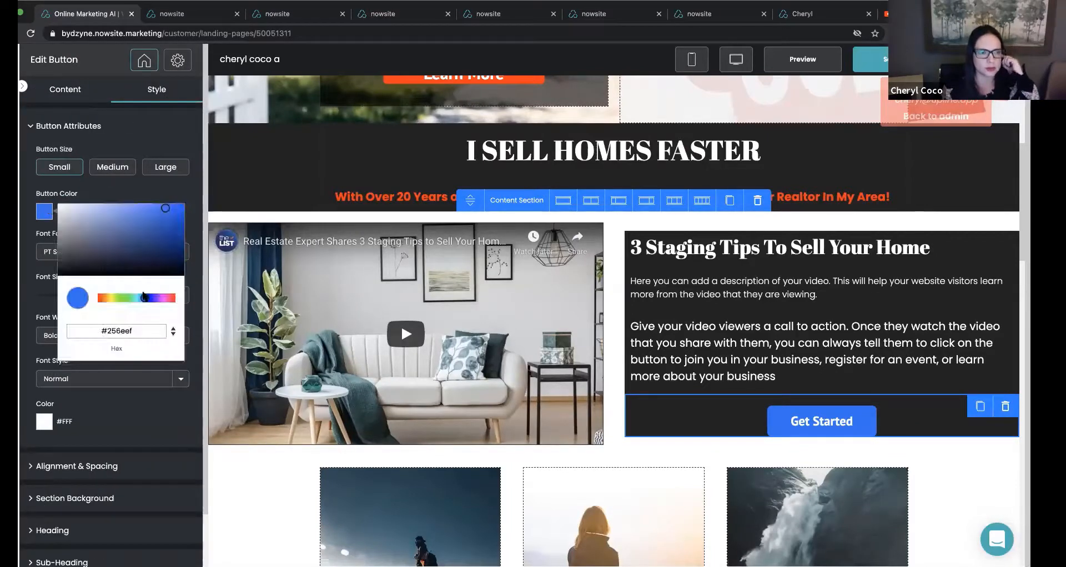
left_click_drag(165, 301, 183, 297)
left_click_drag(168, 210, 190, 205)
left_click(185, 198)
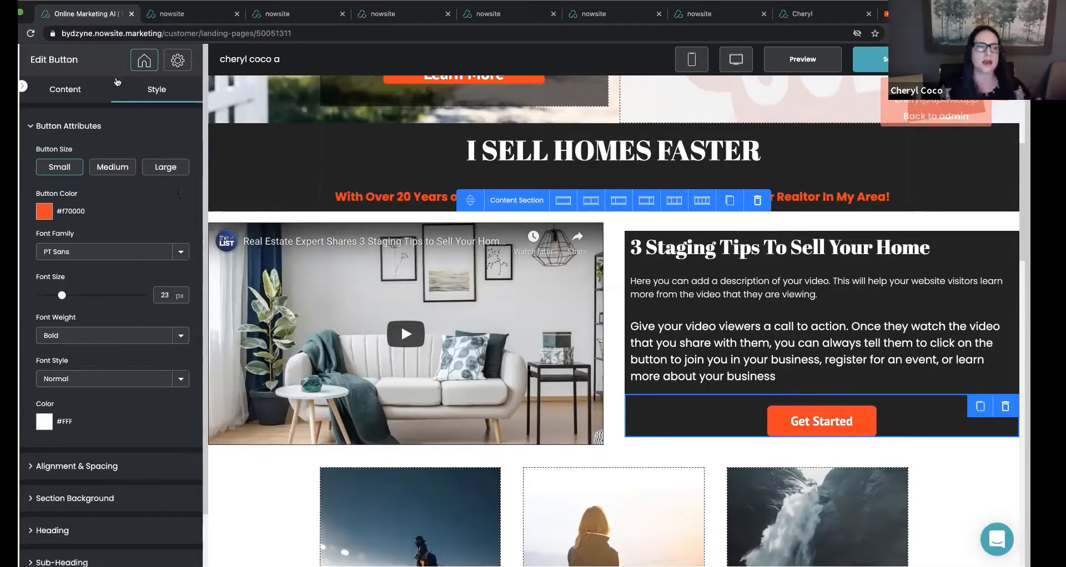
Relabel the Get Started button as "More Videos" and save the page.
left_click(53, 91)
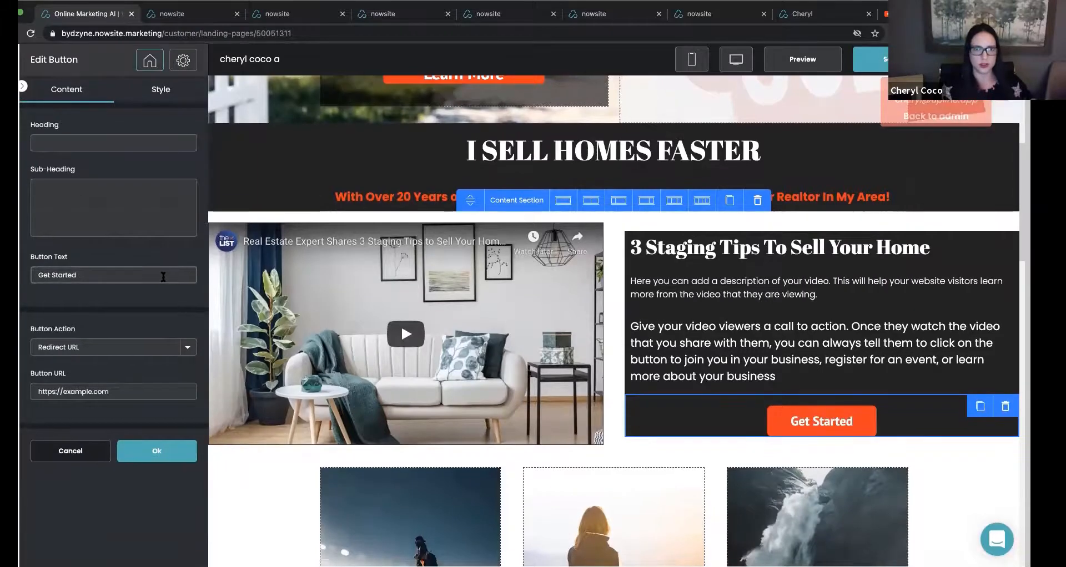
triple_click(92, 275)
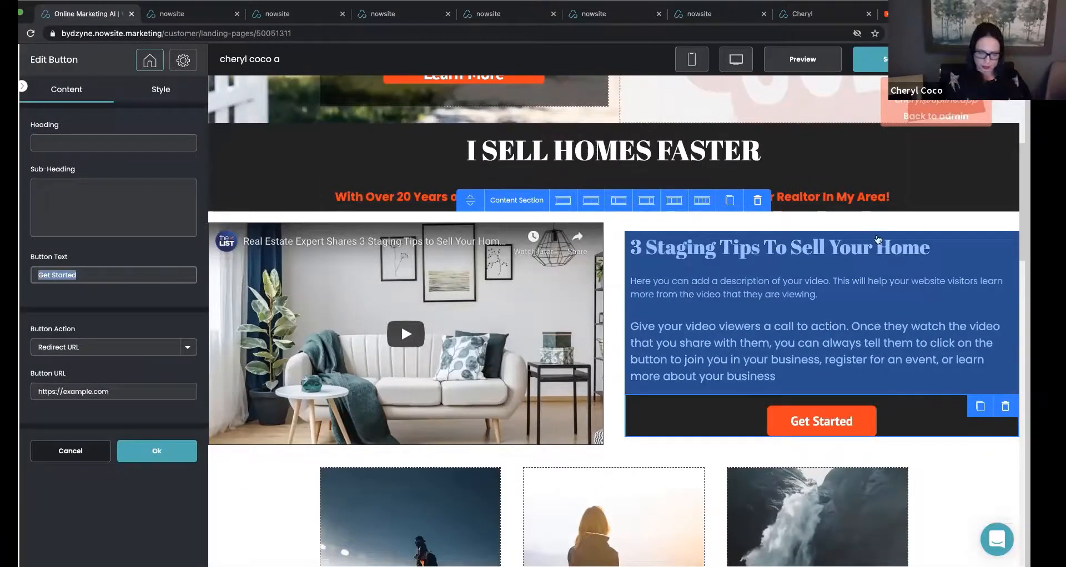
type("More Videos")
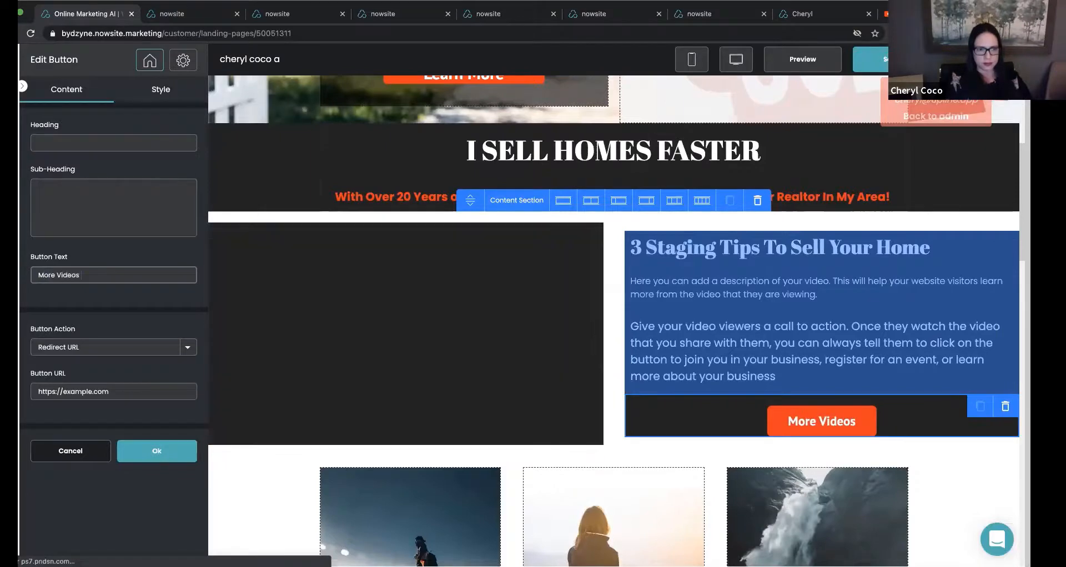
left_click(175, 449)
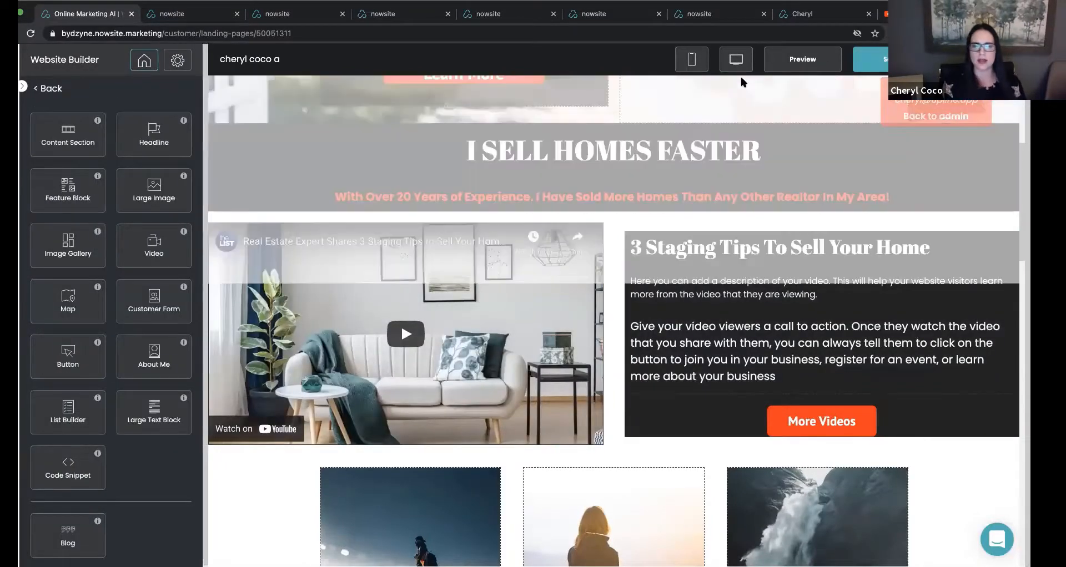
scroll(742, 83, "down", 1)
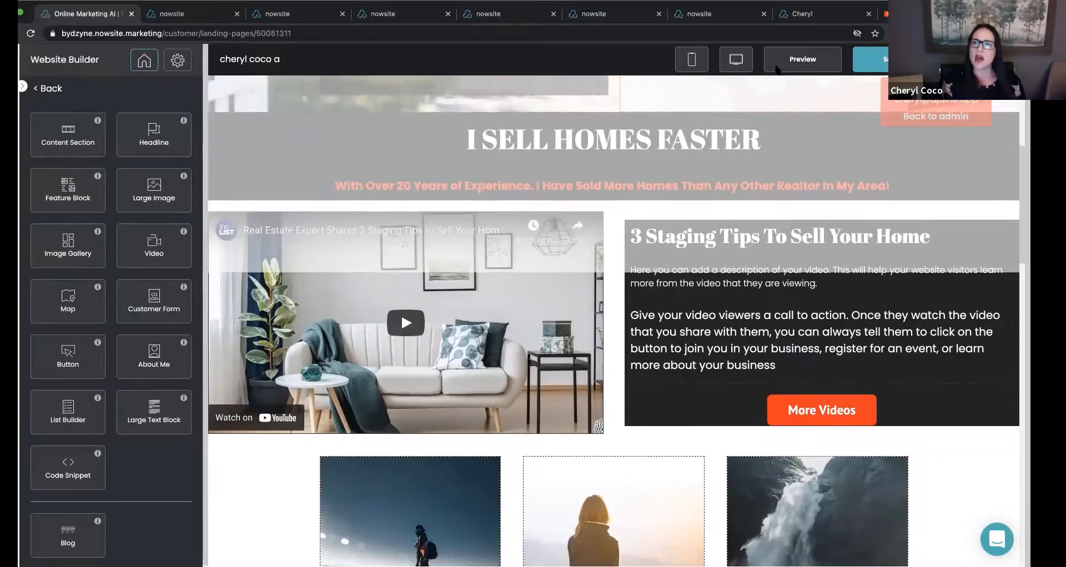
right_click(875, 58)
left_click(865, 61)
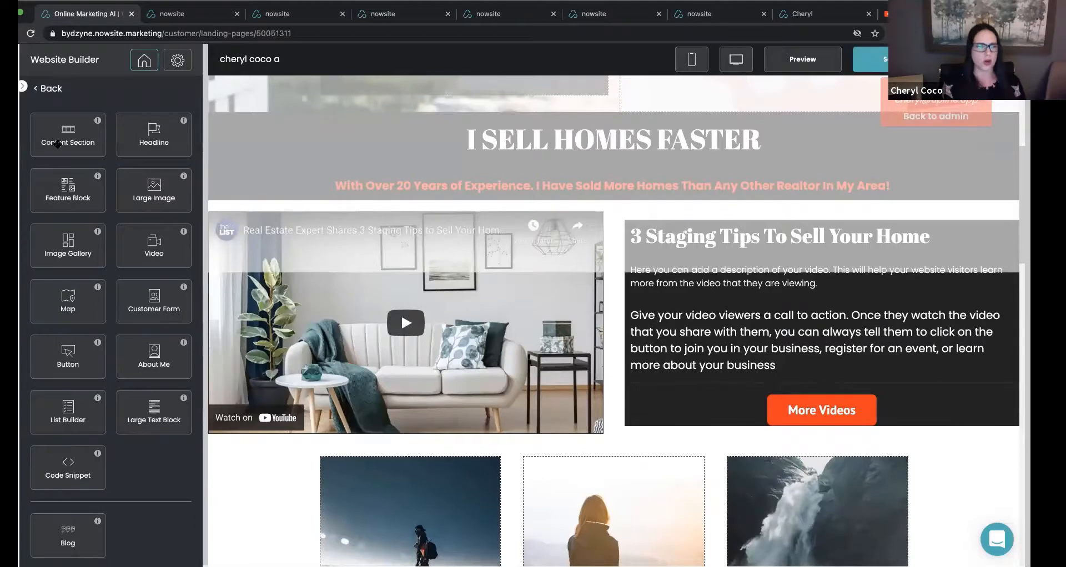
Add an empty content section below the video section and set its background color to #232323.
left_click_drag(67, 133, 578, 424)
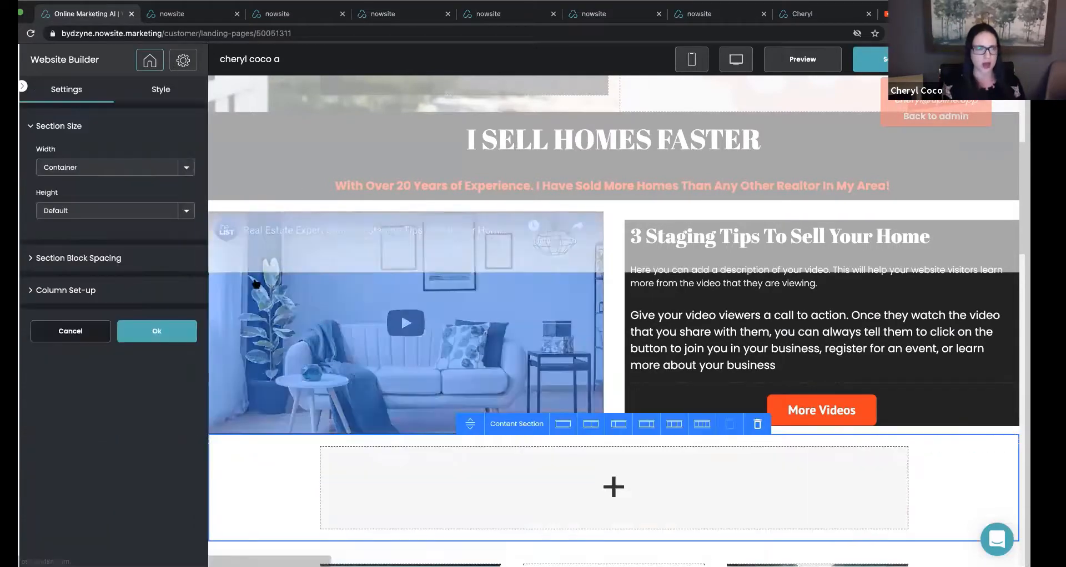
left_click(161, 89)
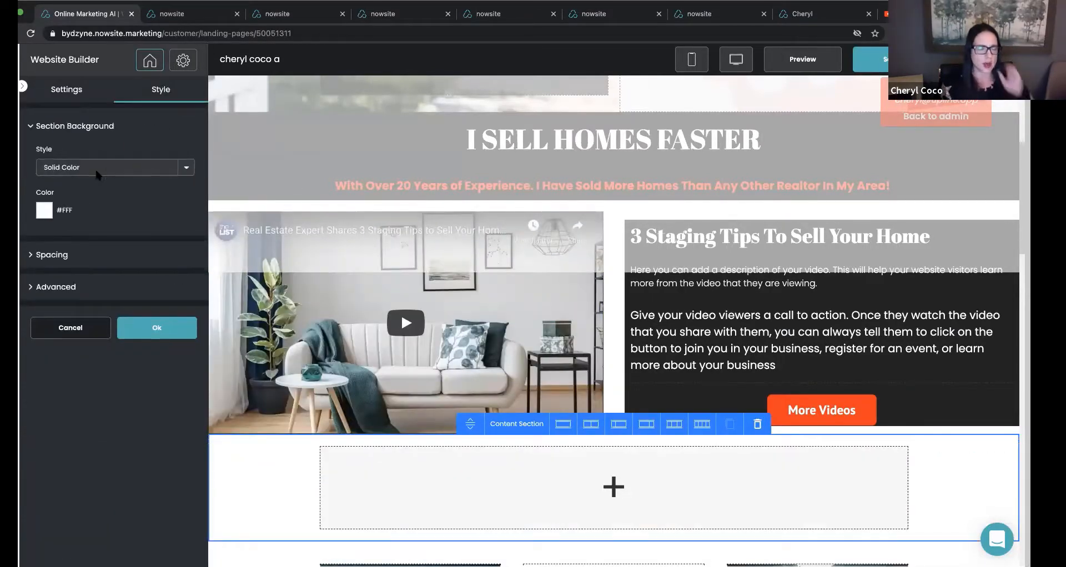
left_click(46, 210)
left_click(98, 328)
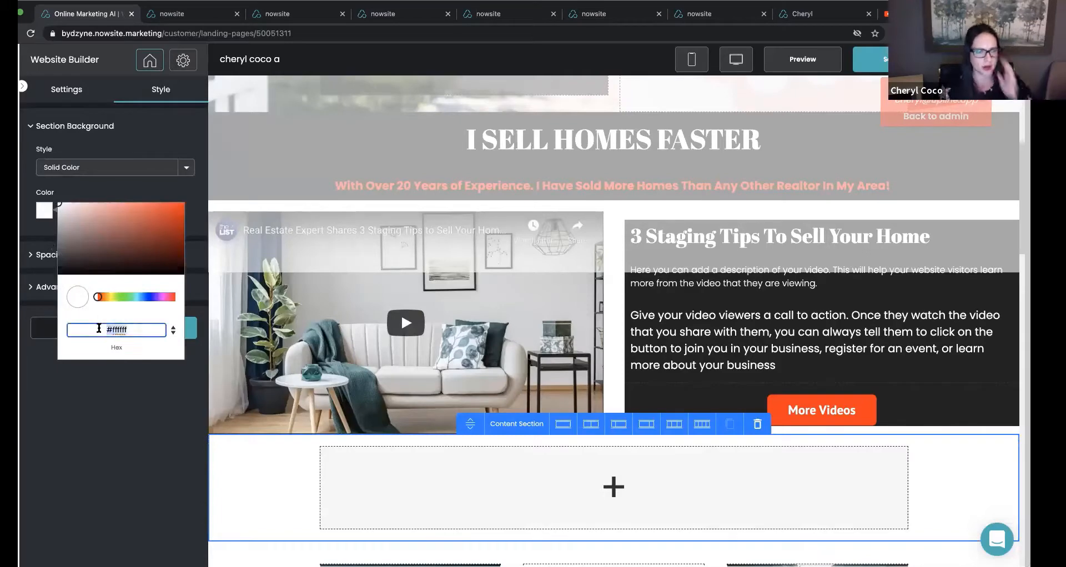
type("#232323")
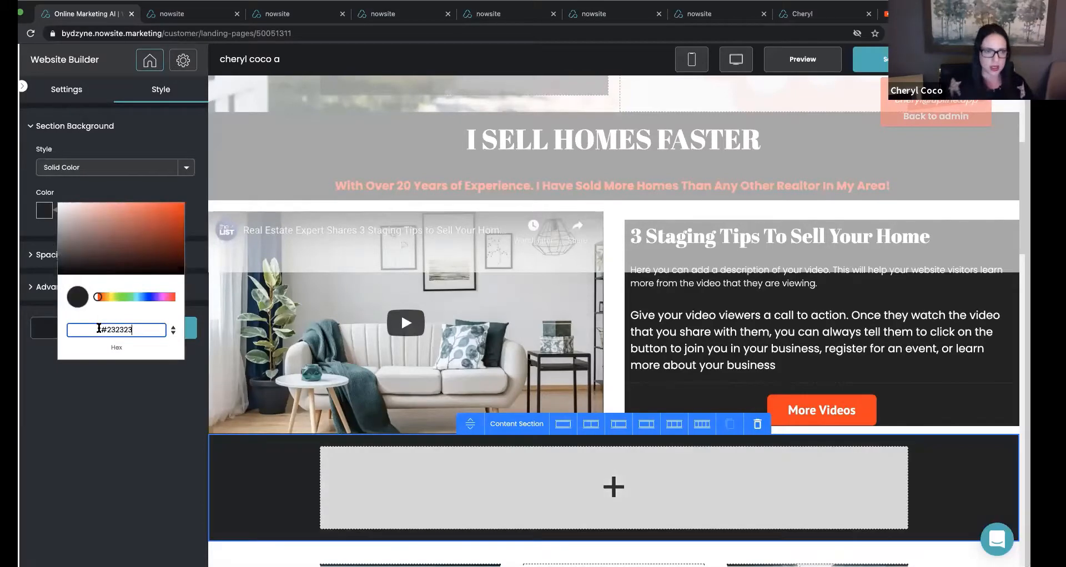
left_click(115, 408)
left_click(153, 332)
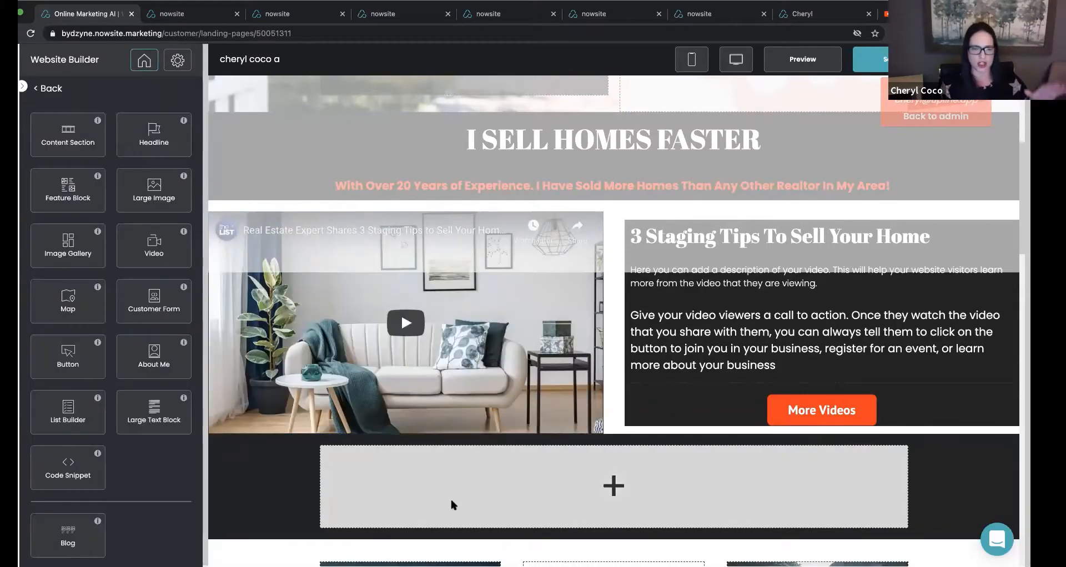
Split the new dark content section into two equal columns and confirm its settings.
left_click(451, 503)
left_click(590, 424)
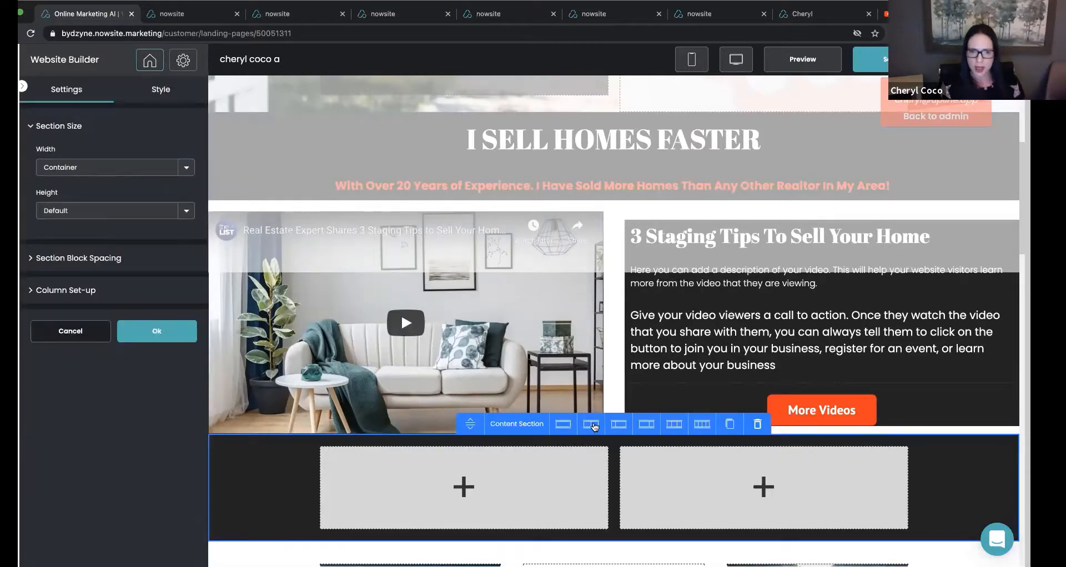
scroll(594, 427, "down", 3)
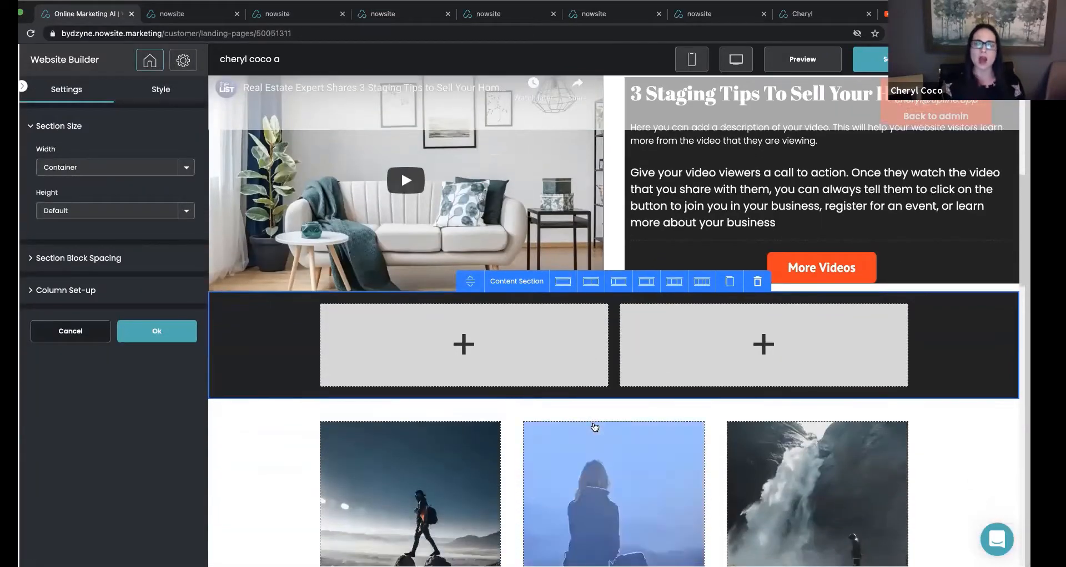
left_click(145, 332)
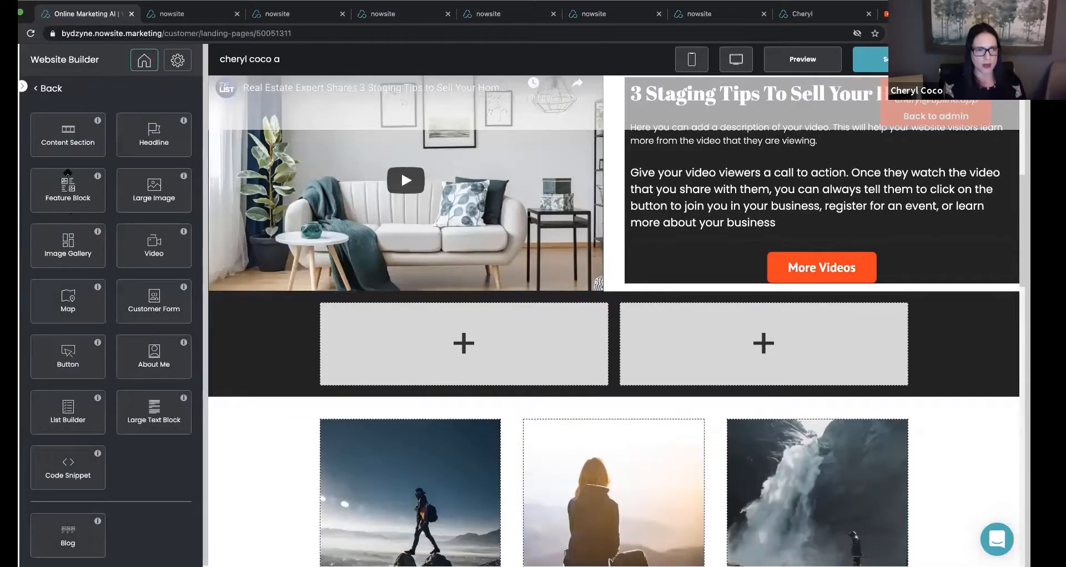
Replace the first product column's image with an uploaded portrait photo and confirm the image edit.
left_click_drag(146, 191, 461, 355)
left_click(56, 304)
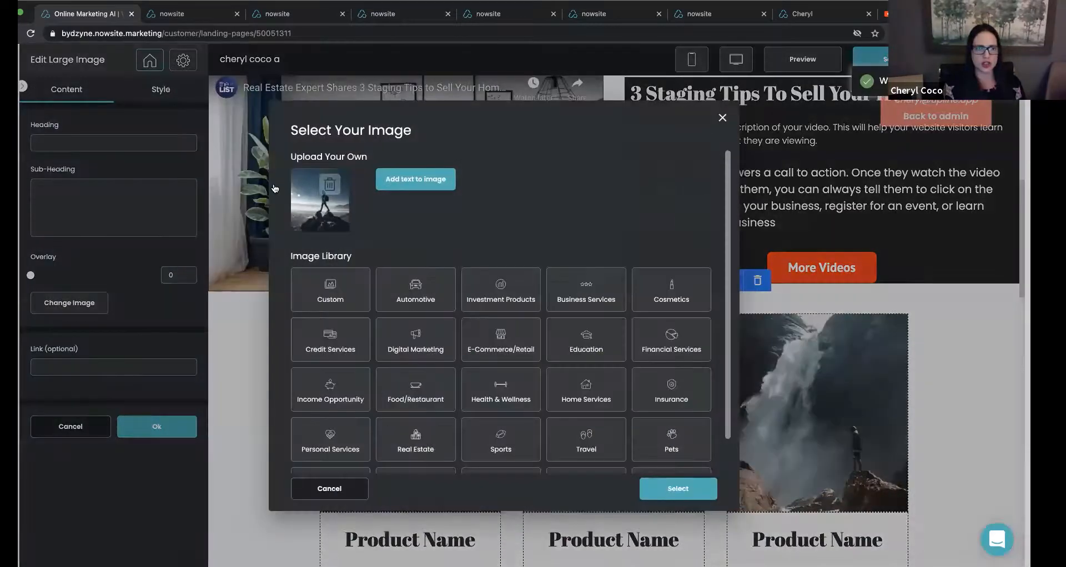
scroll(381, 225, "down", 1)
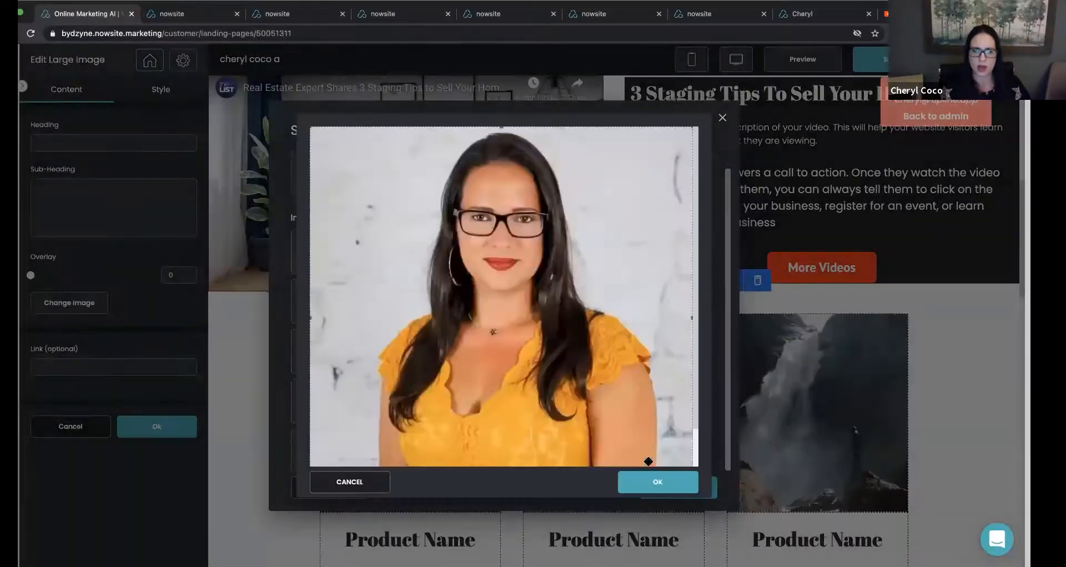
left_click(664, 489)
left_click(664, 490)
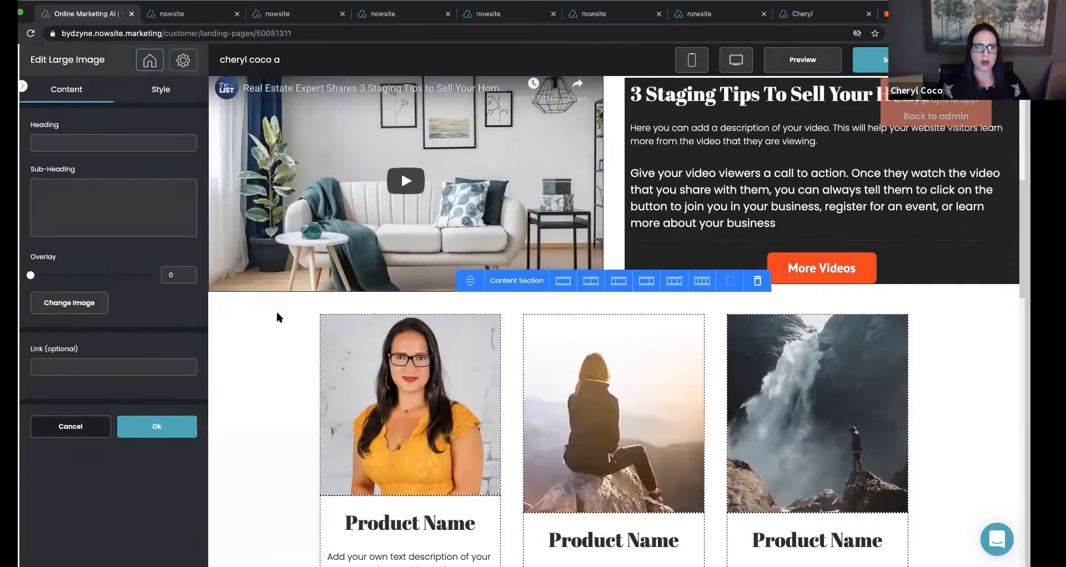
scroll(275, 309, "down", 1)
left_click(156, 427)
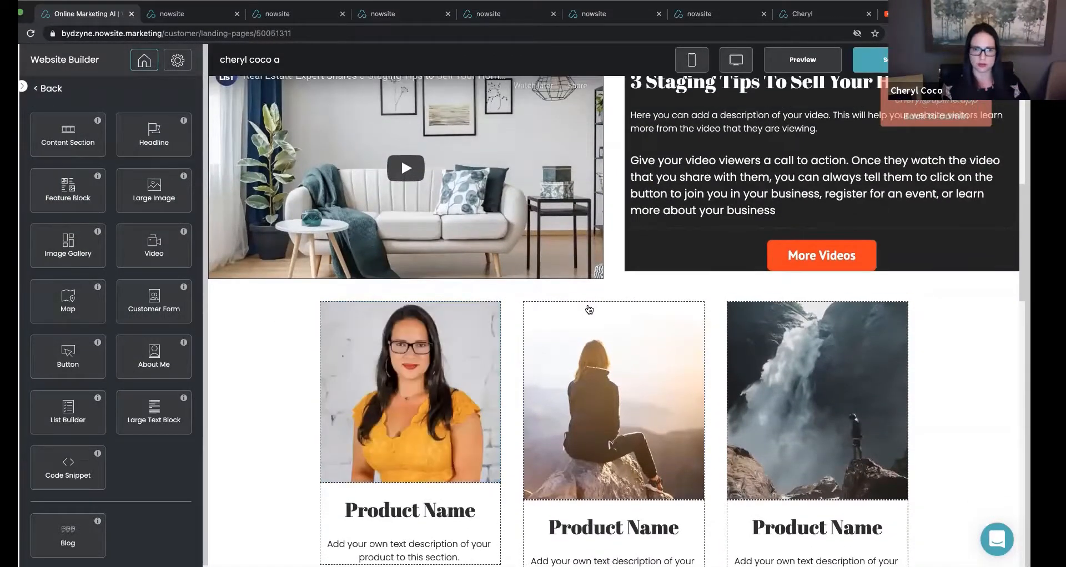
Delete the content section holding the three product images and descriptions.
left_click(589, 309)
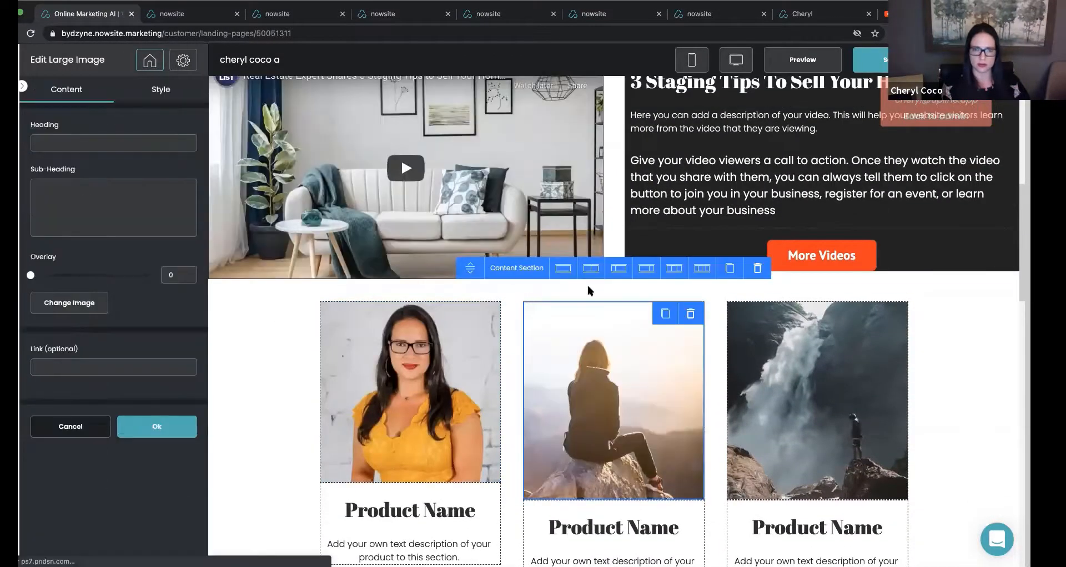
left_click(590, 292)
left_click(756, 270)
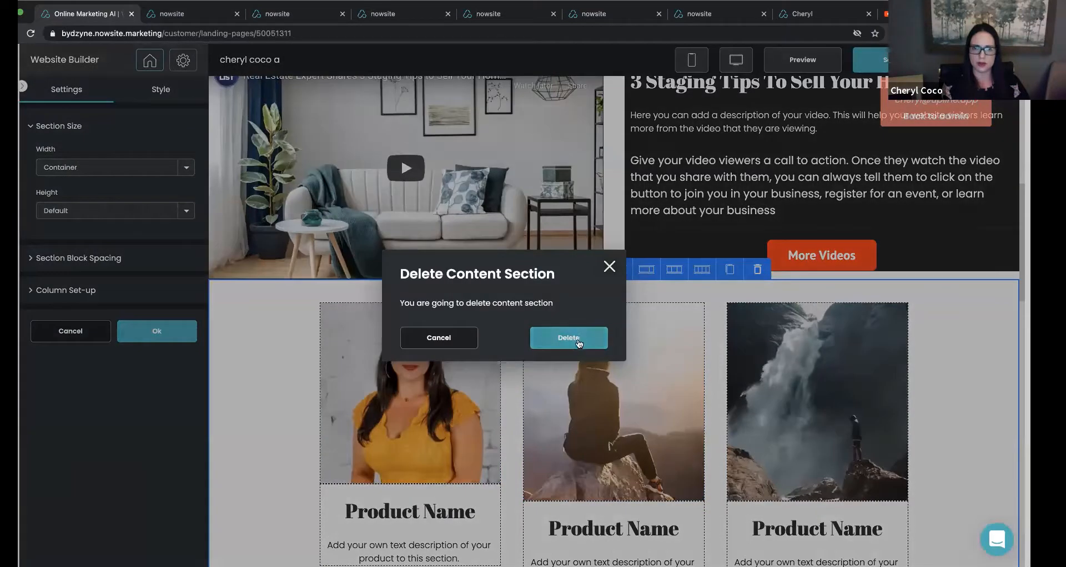
left_click(598, 337)
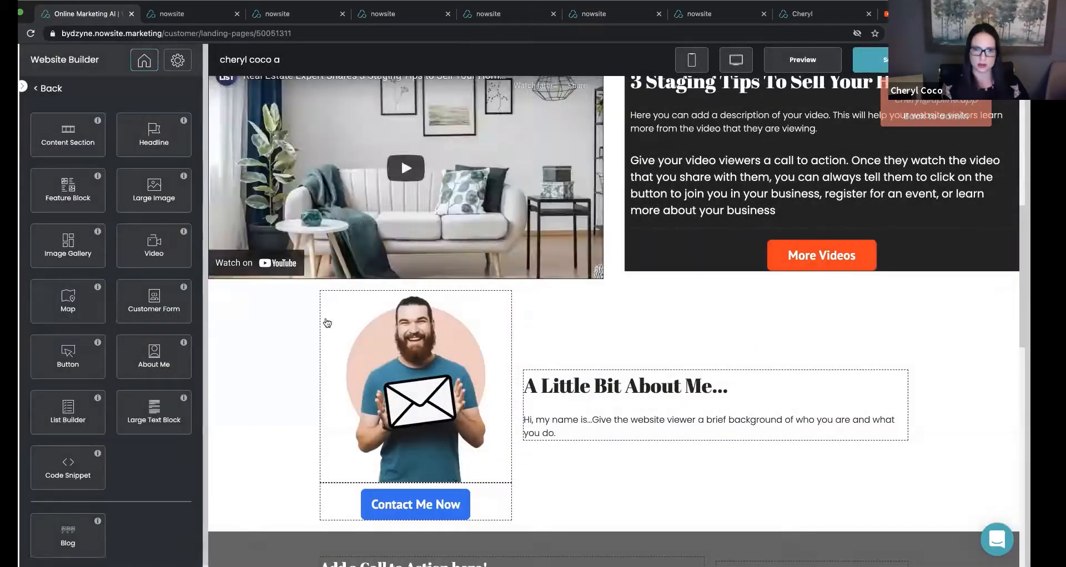
Delete the "A Little Bit About Me..." content section below the video section.
left_click(319, 315)
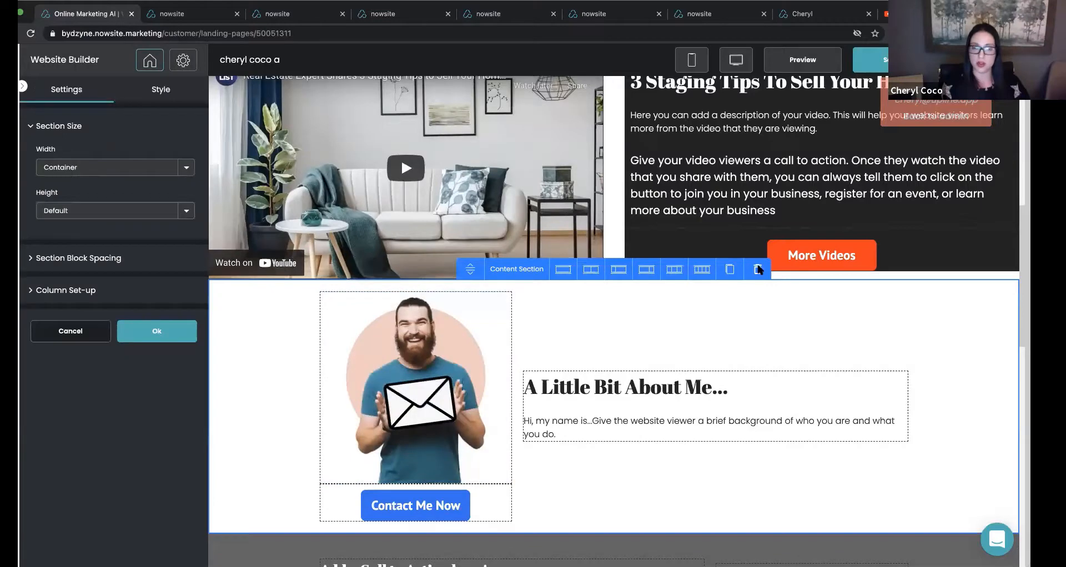
left_click(758, 269)
left_click(583, 337)
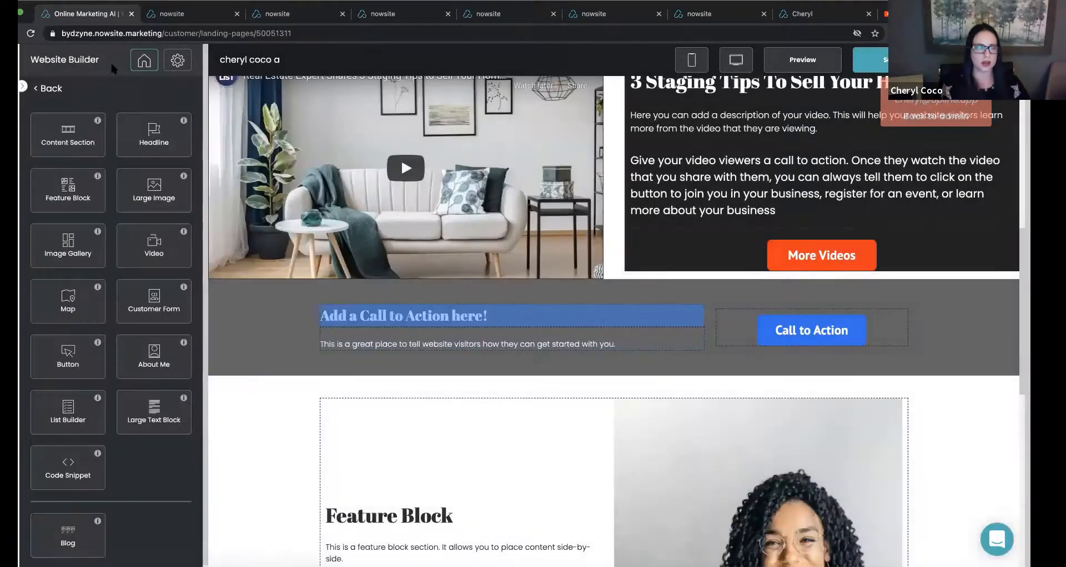
Add an empty content section between the video and call-to-action sections and set its solid background color to #232323.
left_click_drag(67, 133, 597, 267)
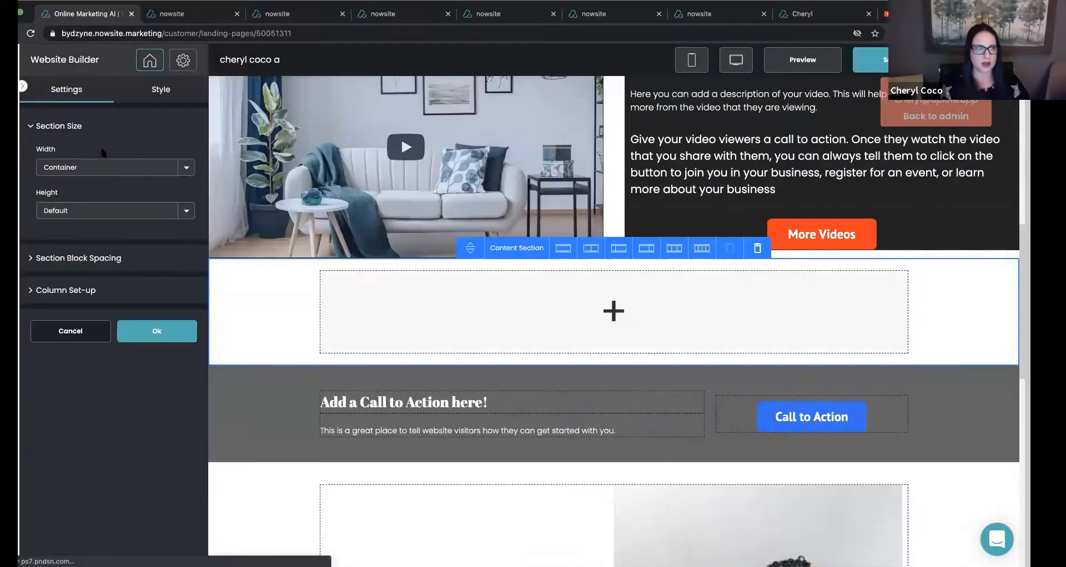
left_click(161, 89)
left_click(44, 210)
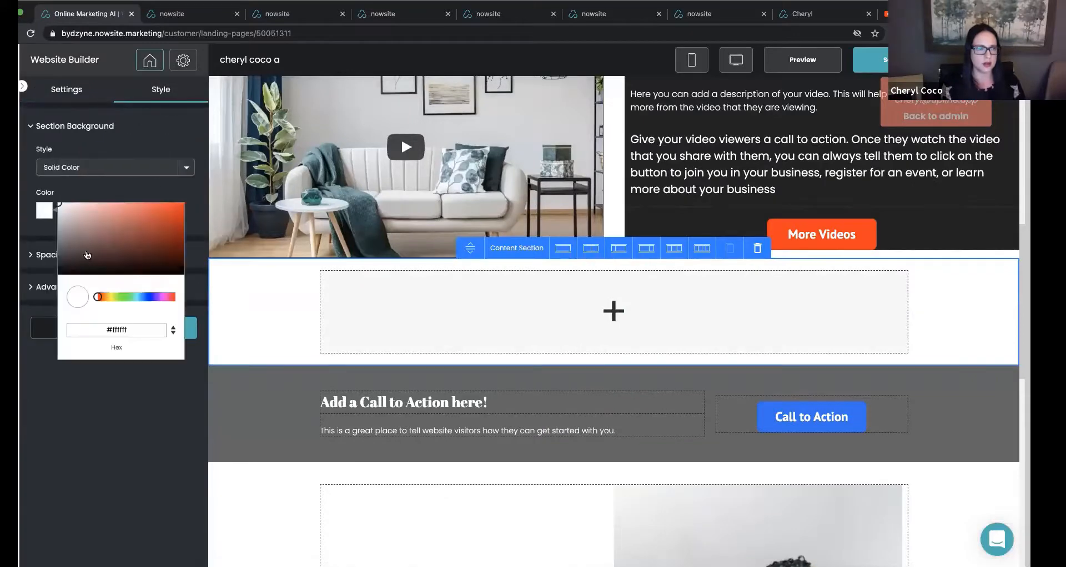
left_click(100, 324)
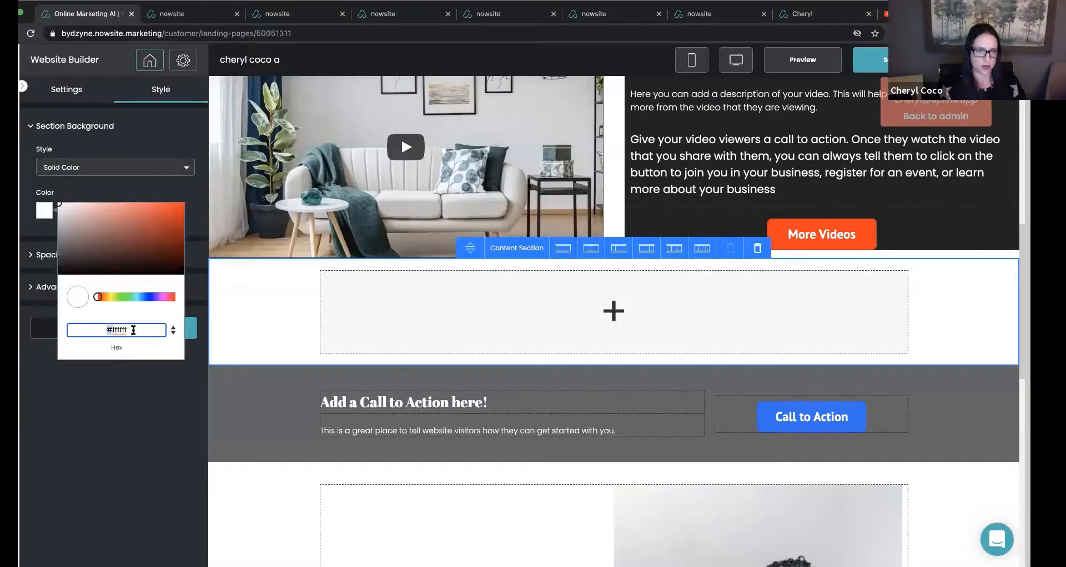
type("#232323")
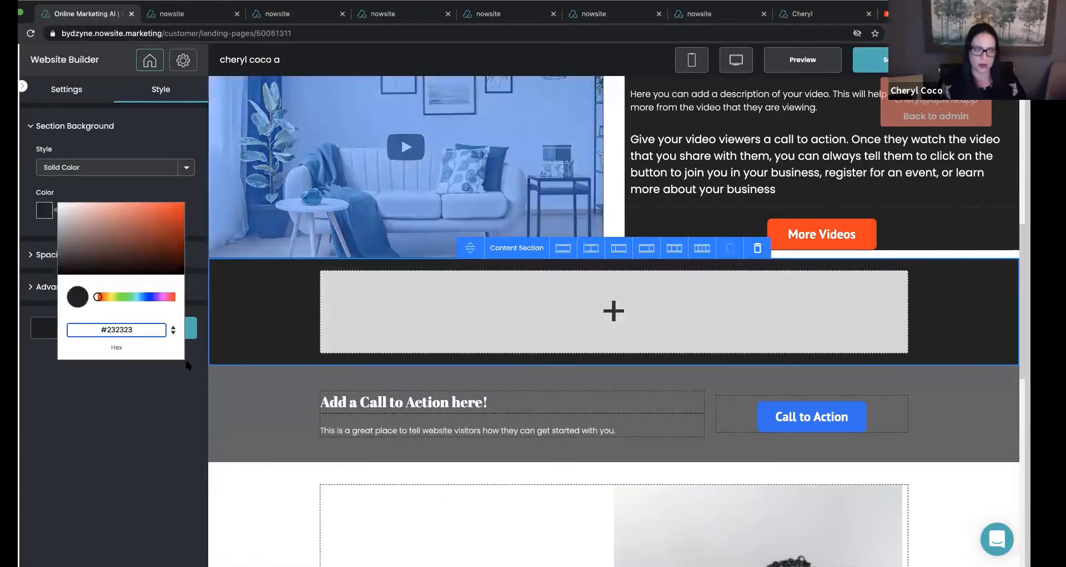
left_click(156, 383)
left_click(169, 328)
Split the new dark content section above the call to action into two equal columns.
left_click(511, 286)
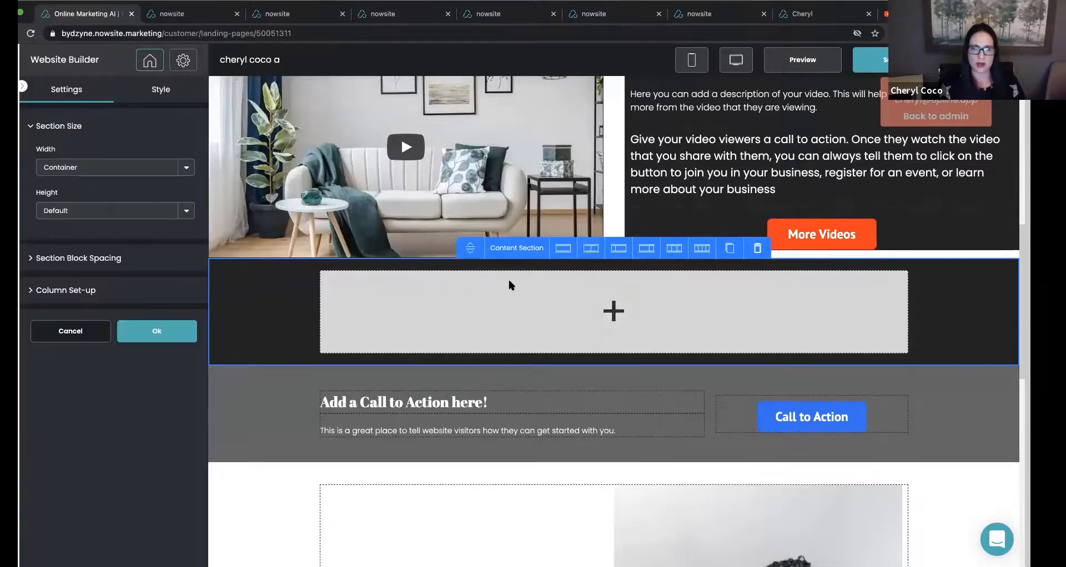
left_click(589, 250)
left_click(175, 335)
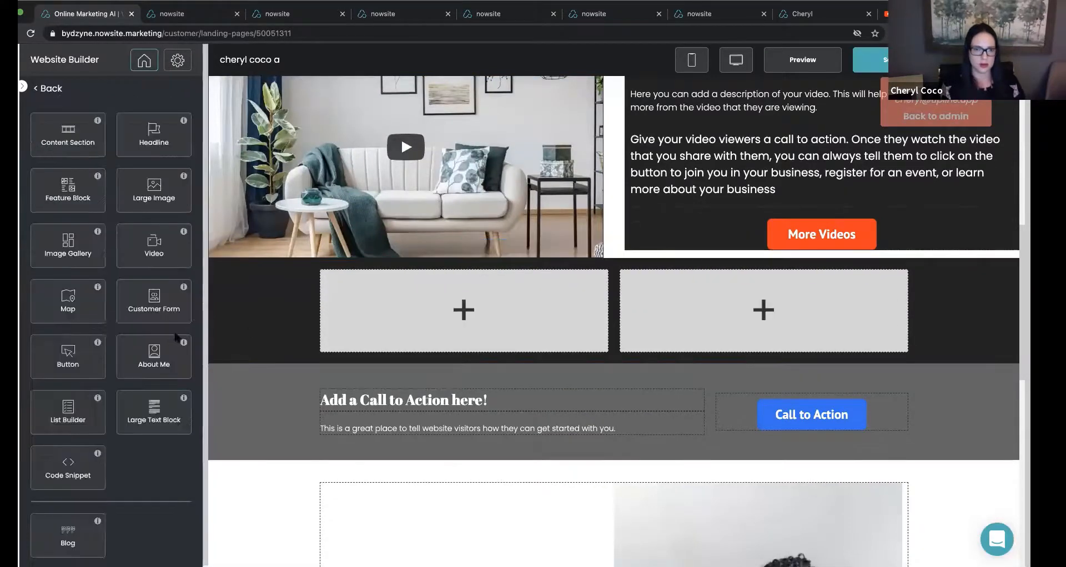
Add a Large Image block with the portrait photo to the first column, with its overlay set to 0.
left_click_drag(154, 188, 527, 339)
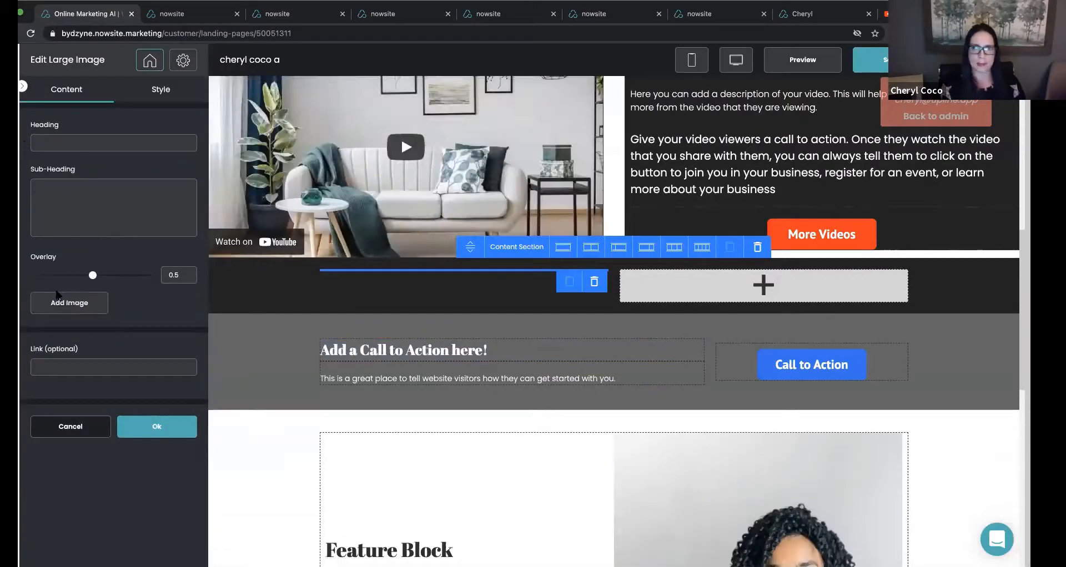
left_click(61, 301)
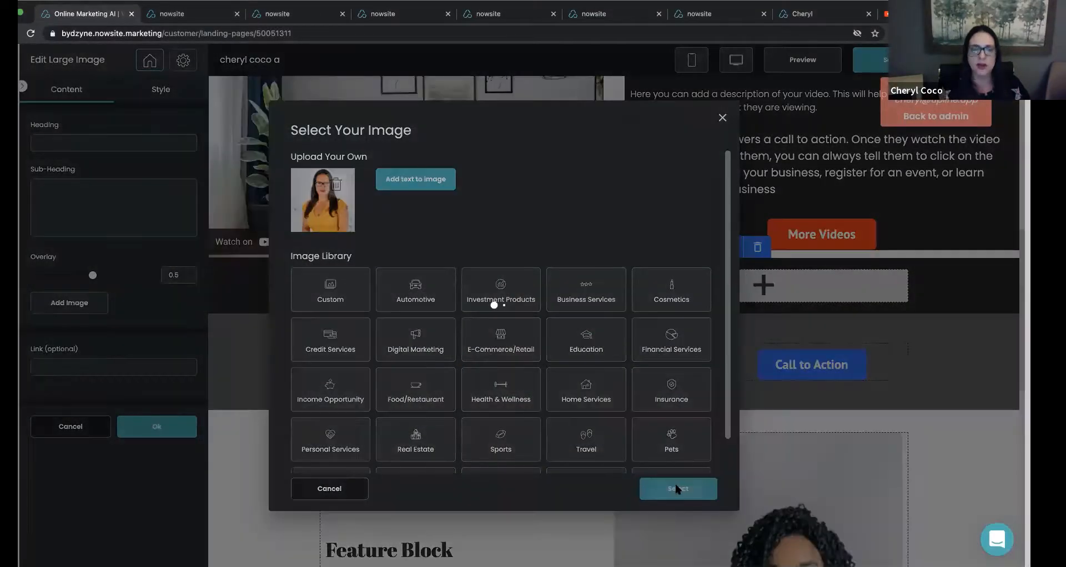
left_click(676, 488)
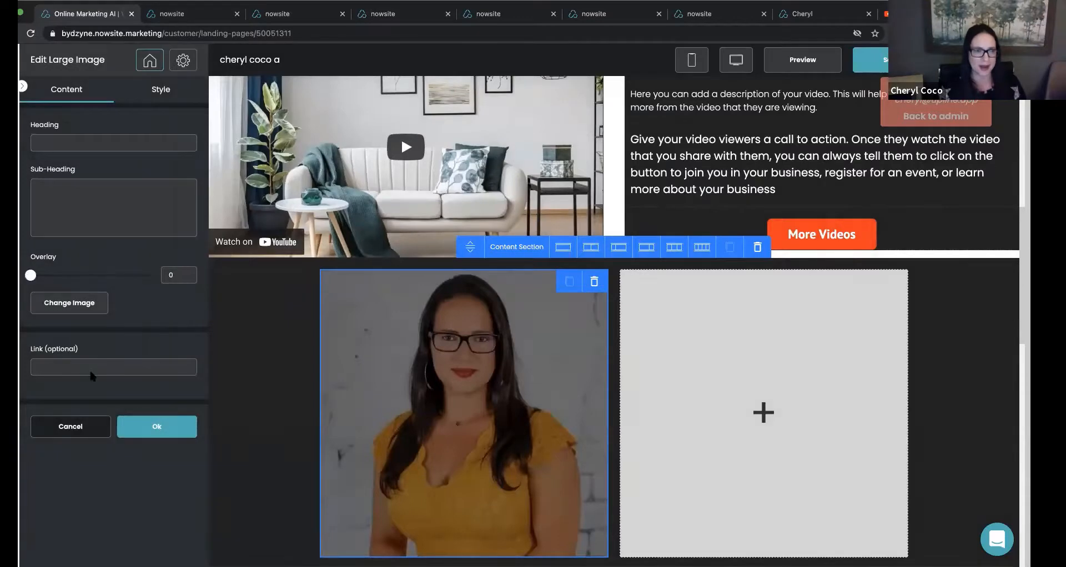
left_click(156, 426)
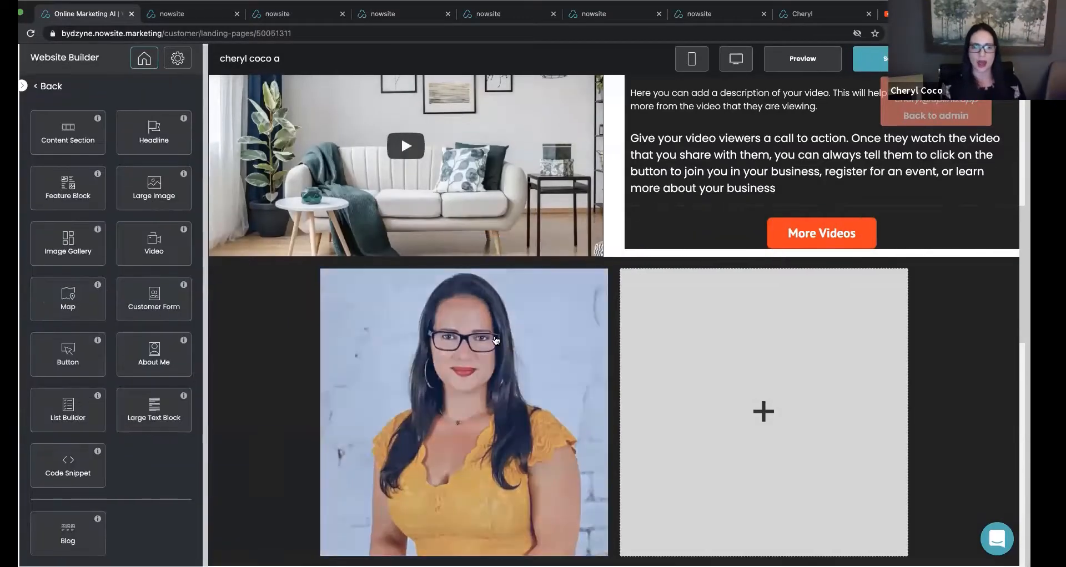
Add a Large Text Block to the second column introducing the agent by name, who helps people sell their homes in the South Jersey area.
scroll(496, 340, "down", 2)
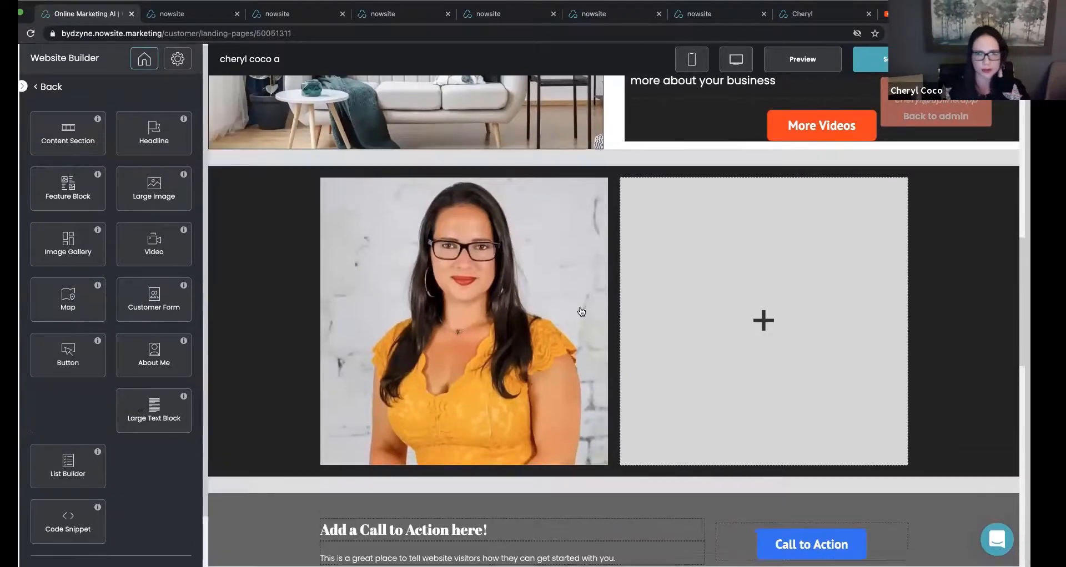
left_click_drag(153, 408, 685, 240)
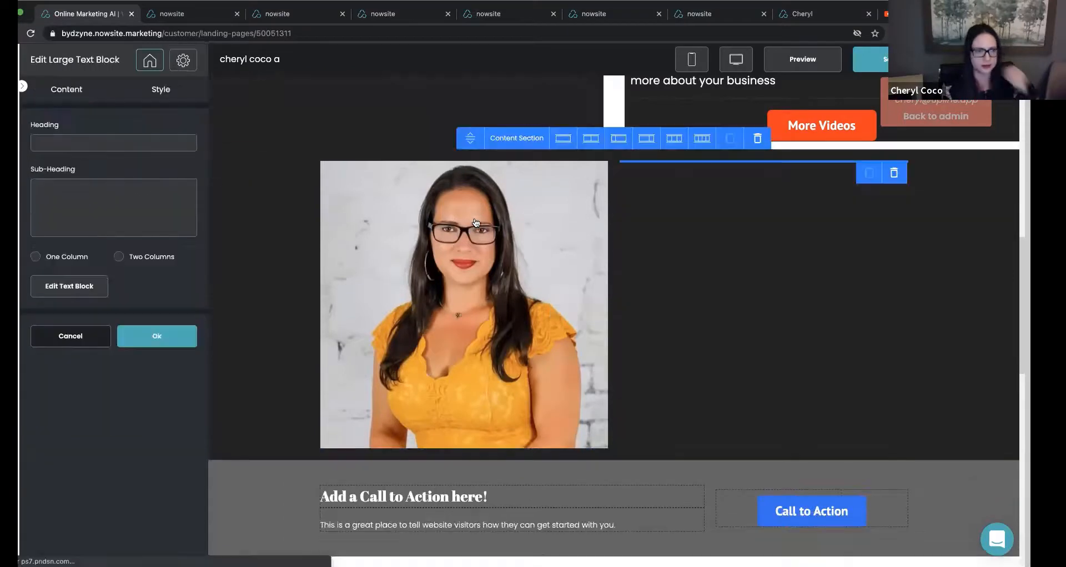
left_click(77, 293)
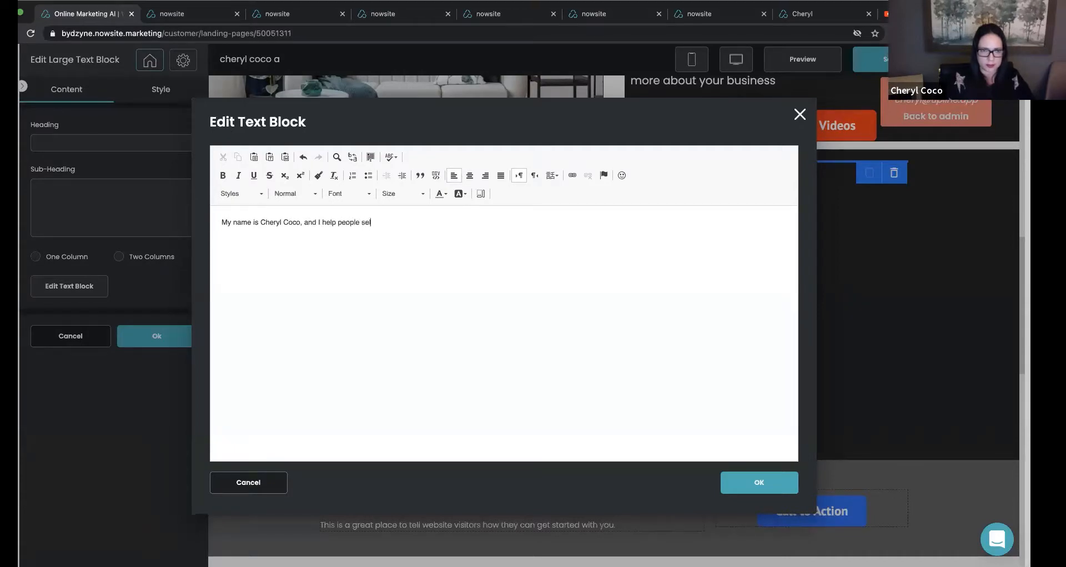
type("omes in the")
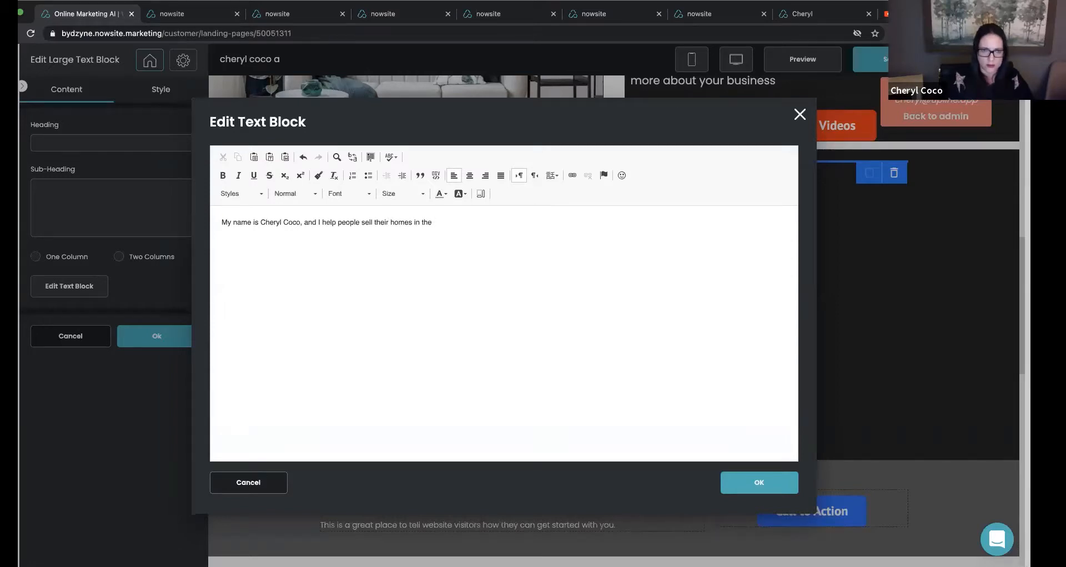
type(" South Jersey")
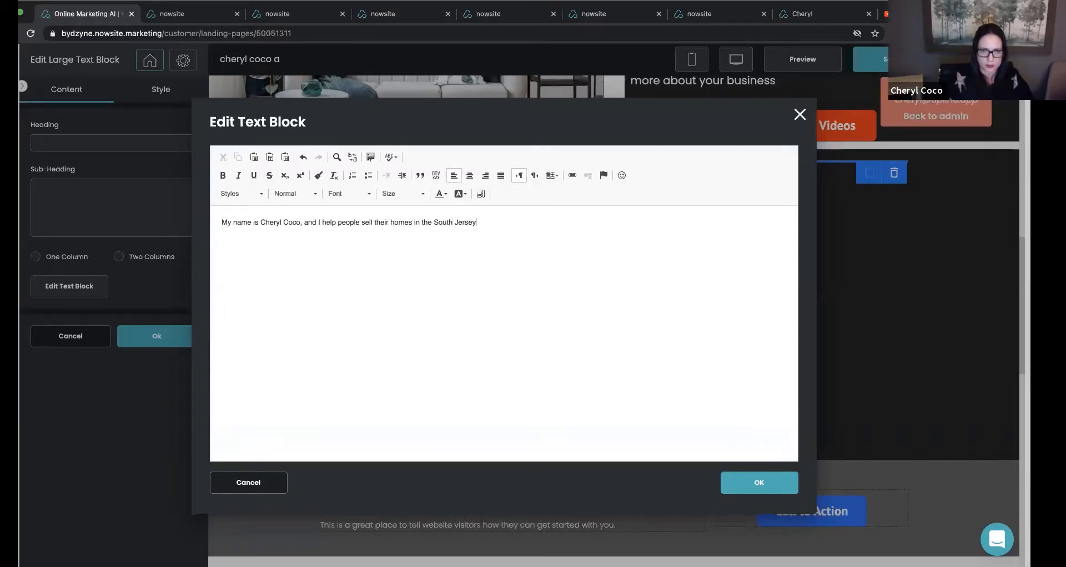
type(" area.")
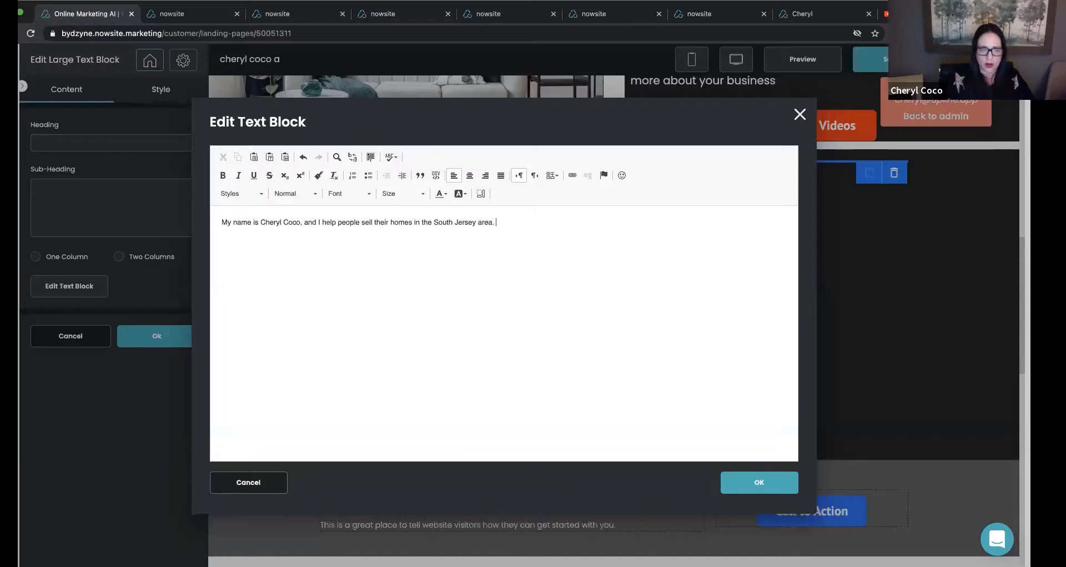
Add a second paragraph reading "With over 20 years of experience, I am sure that I can get YOU more for your home.".
key("Return")
type("With o")
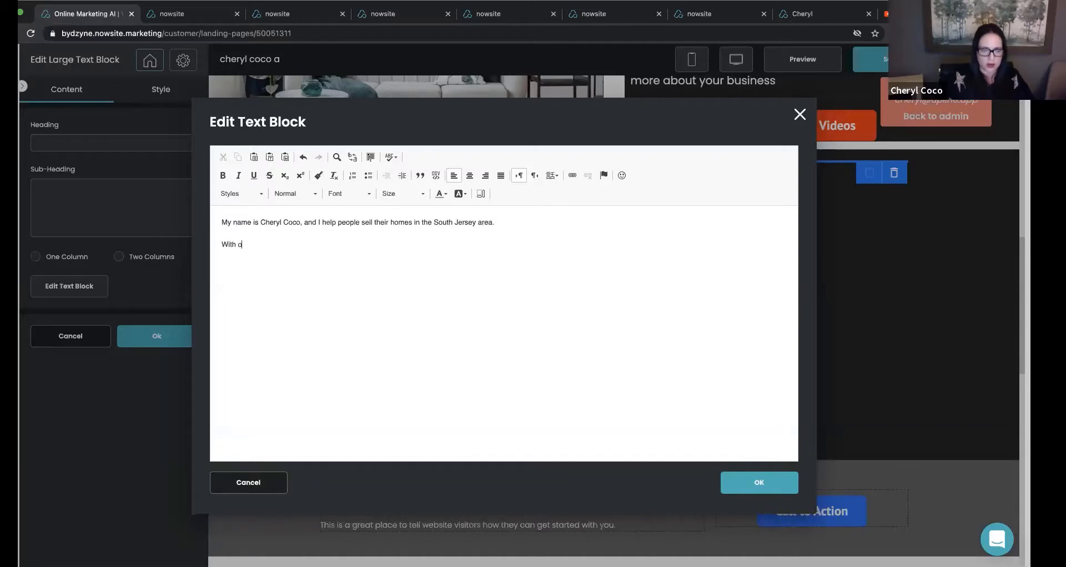
type("ver 20 ye")
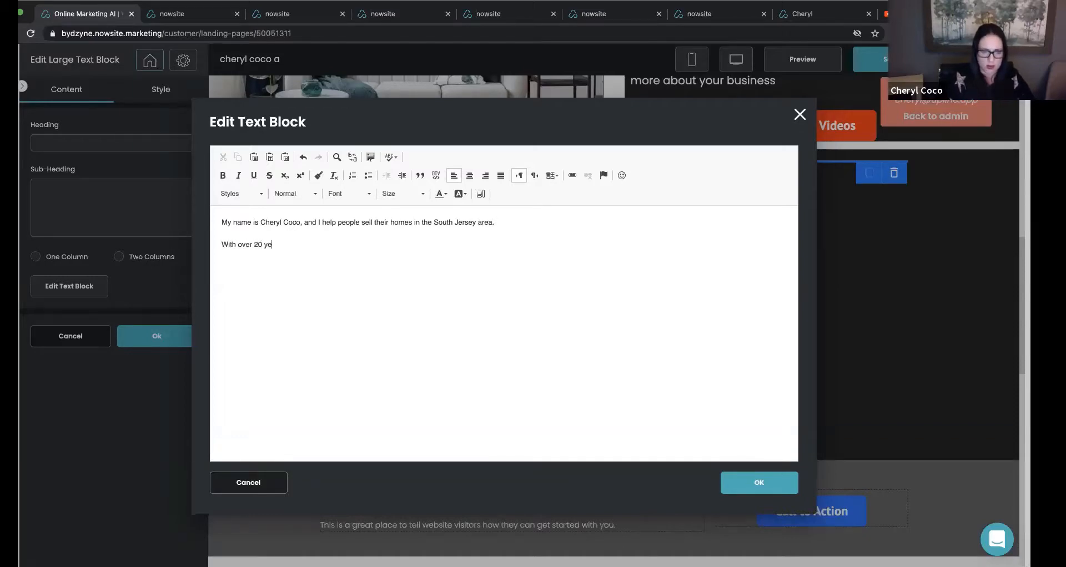
type("ars of experience, I am sure that I can g")
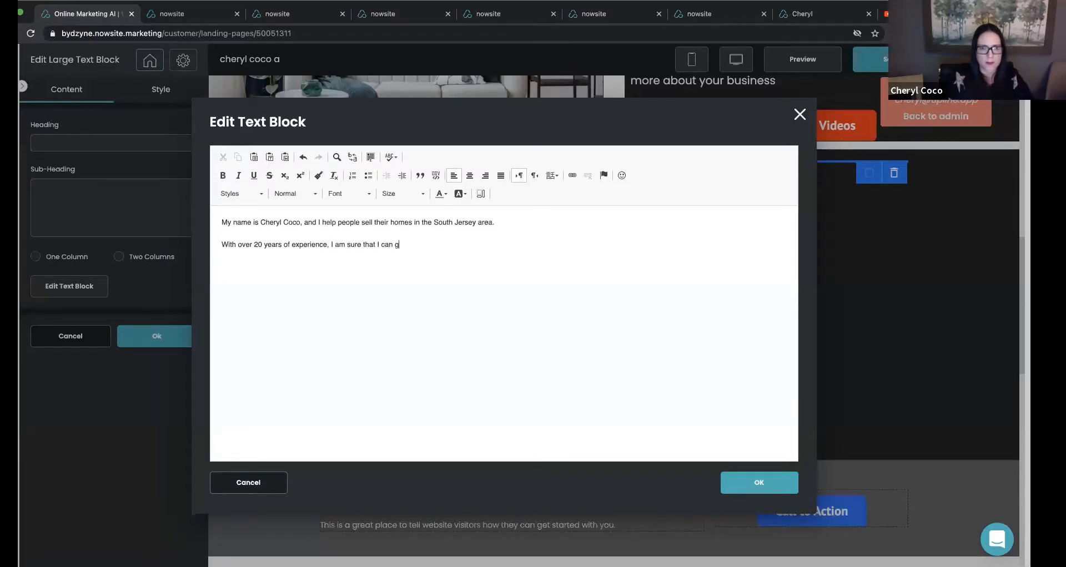
type("et uyo")
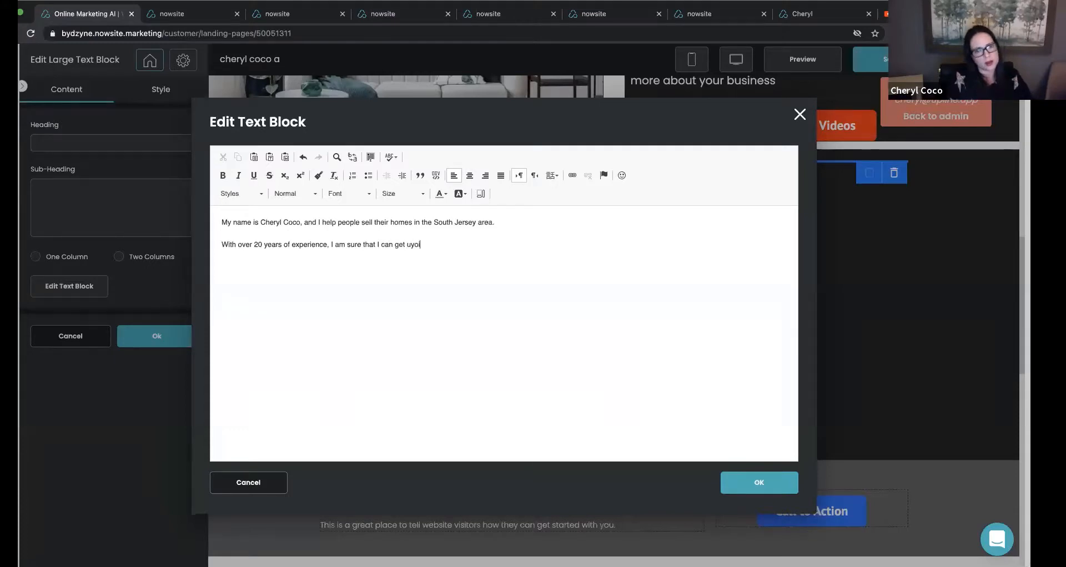
key("BackSpace")
type("YOU more for your home.")
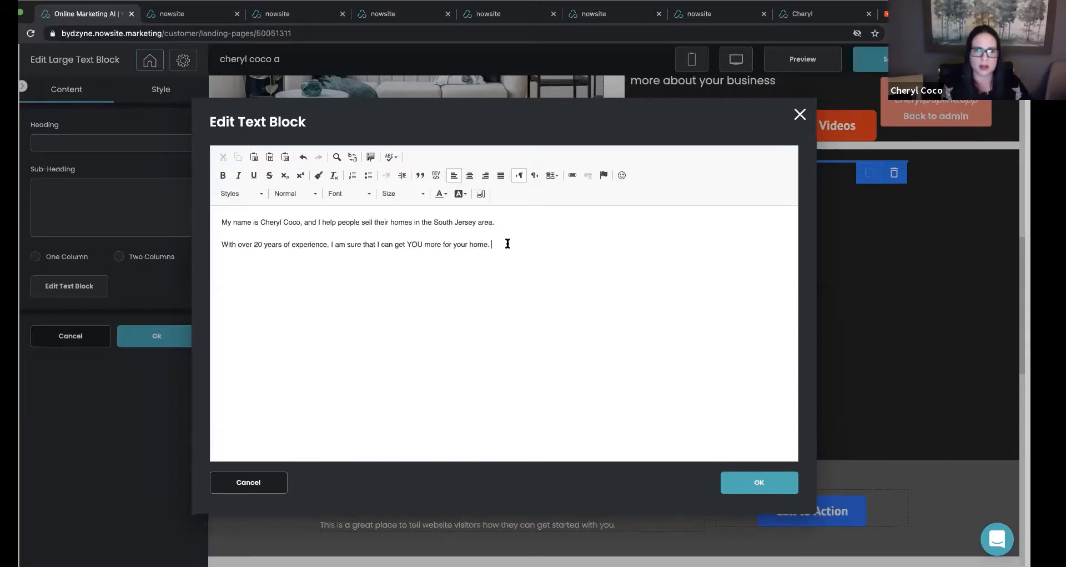
Format both paragraphs in font size 20 and white, and confirm the text block content.
left_click_drag(508, 244, 213, 220)
left_click(391, 195)
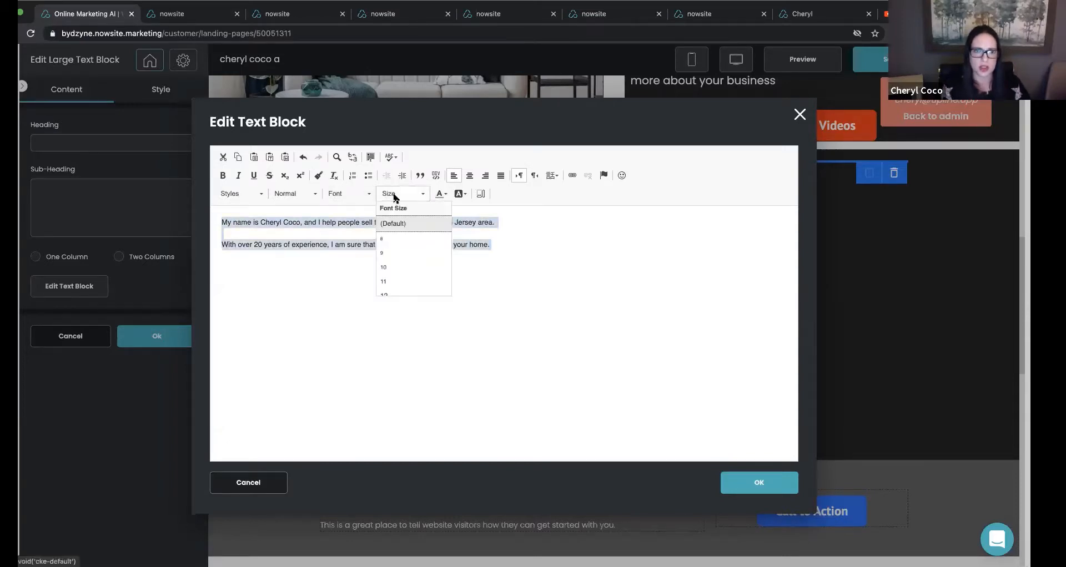
scroll(409, 250, "down", 3)
left_click(409, 250)
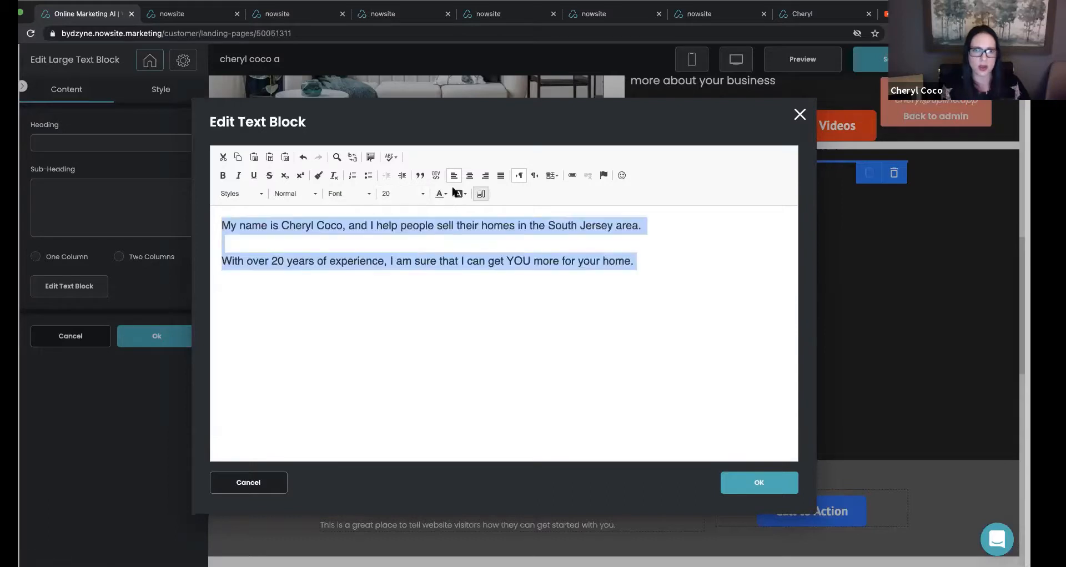
left_click(442, 194)
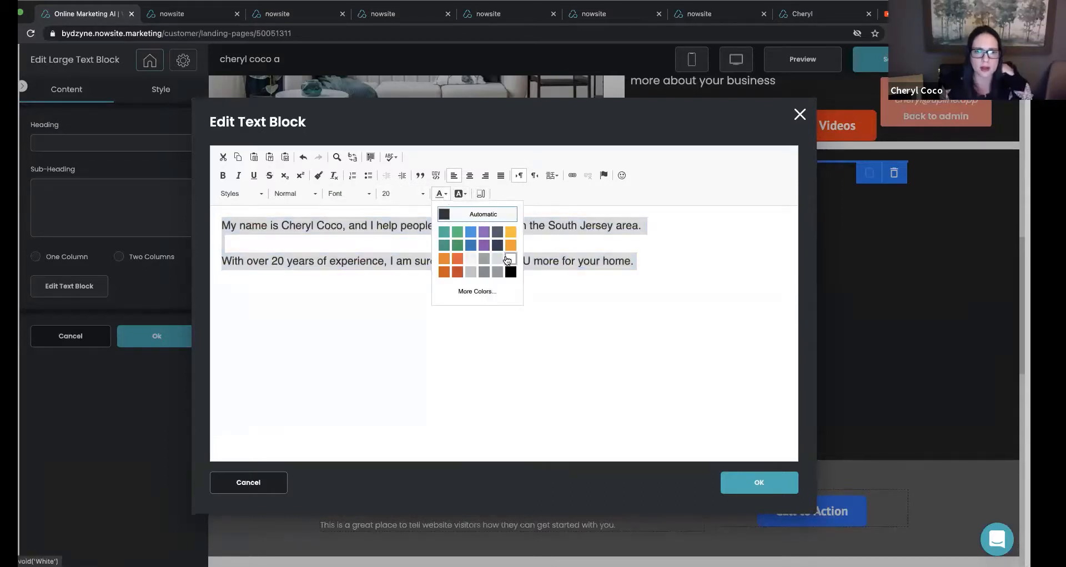
left_click(507, 260)
left_click(757, 482)
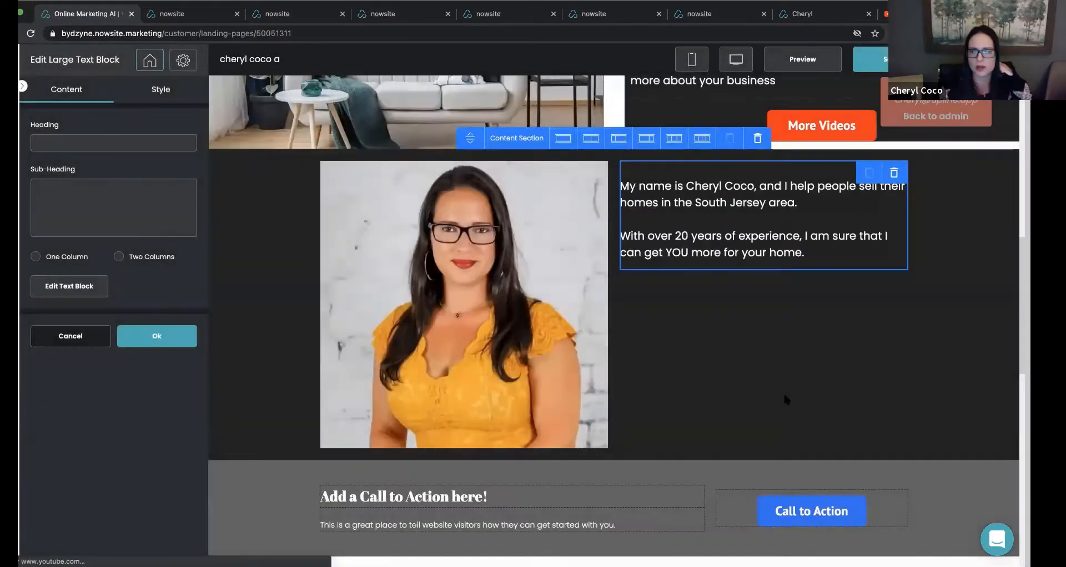
Set the text block's alignment to center and its top padding to 100 px, and confirm the settings.
left_click(160, 89)
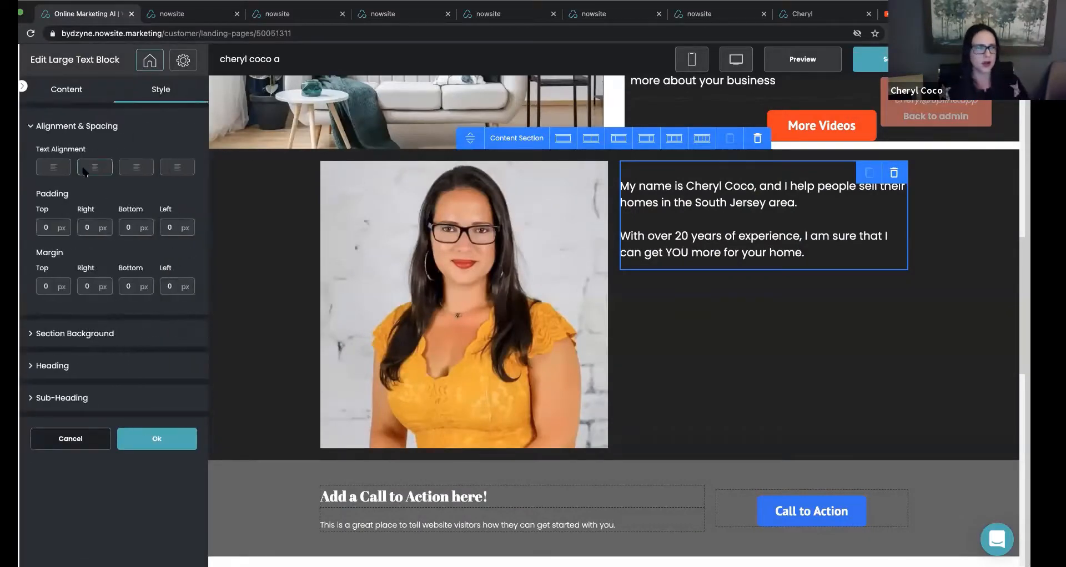
left_click(54, 224)
key("BackSpace")
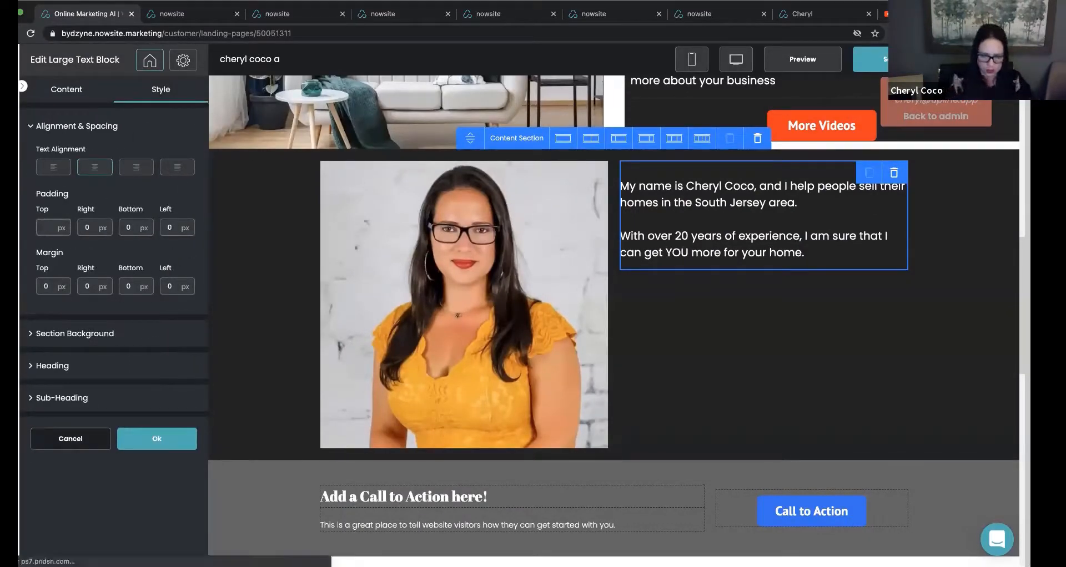
type("100")
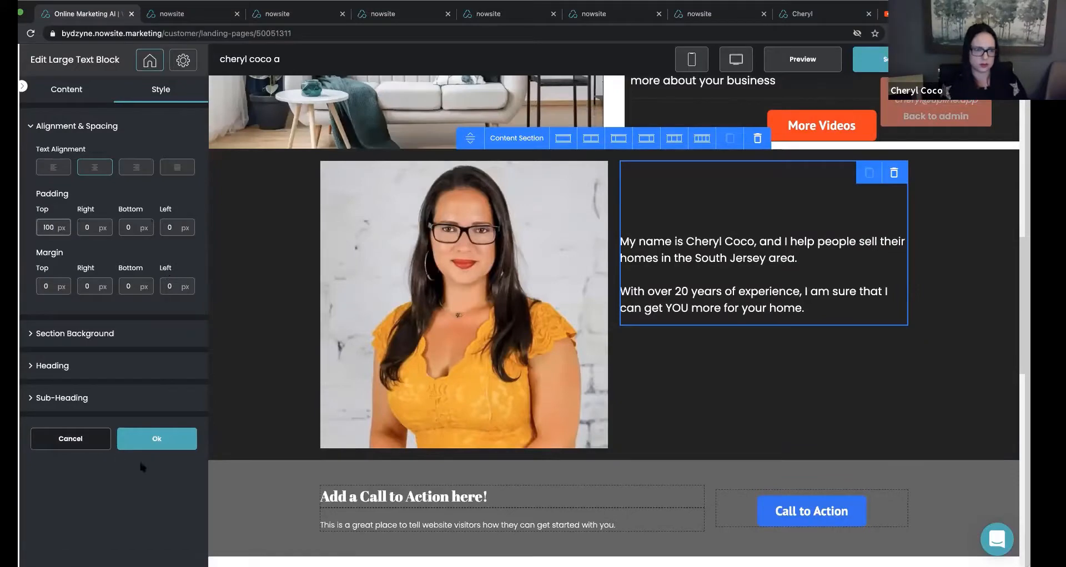
left_click(155, 439)
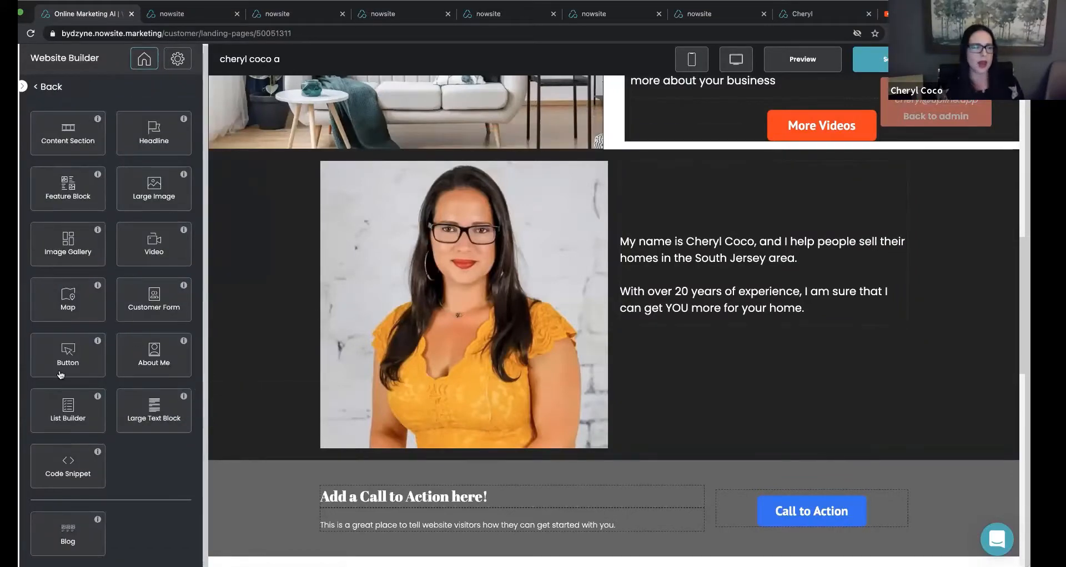
Add a Button block below the agent's introduction text with the button text "Connect With Me".
left_click_drag(61, 375, 688, 358)
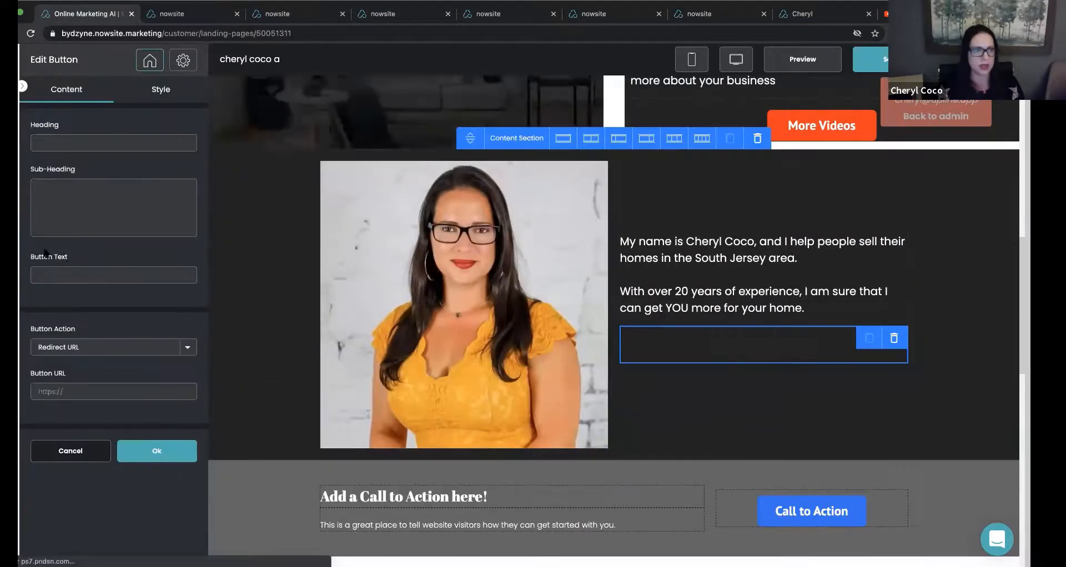
left_click(63, 270)
type("Conn")
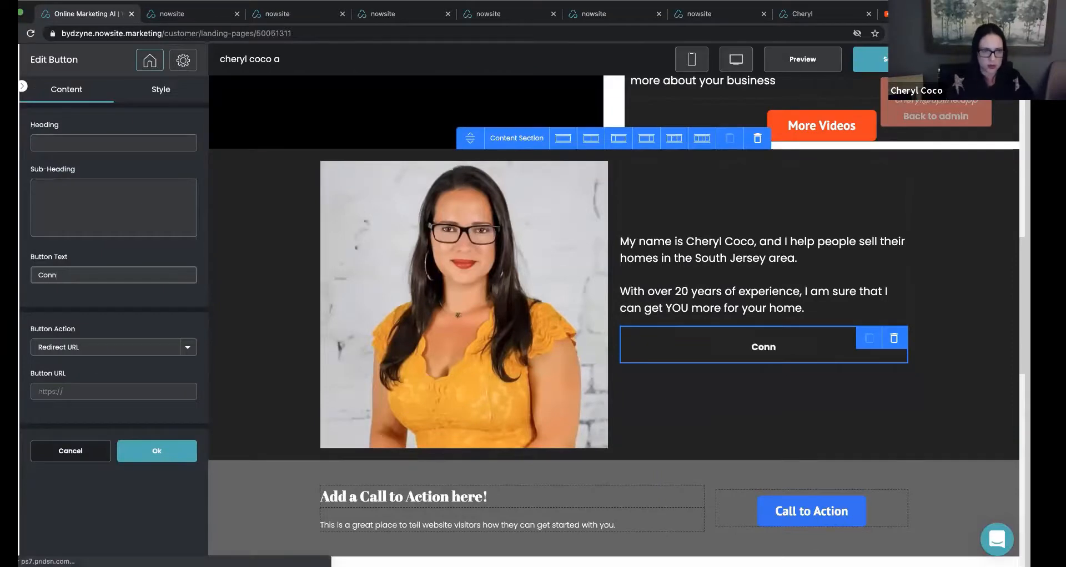
type("ect With Me")
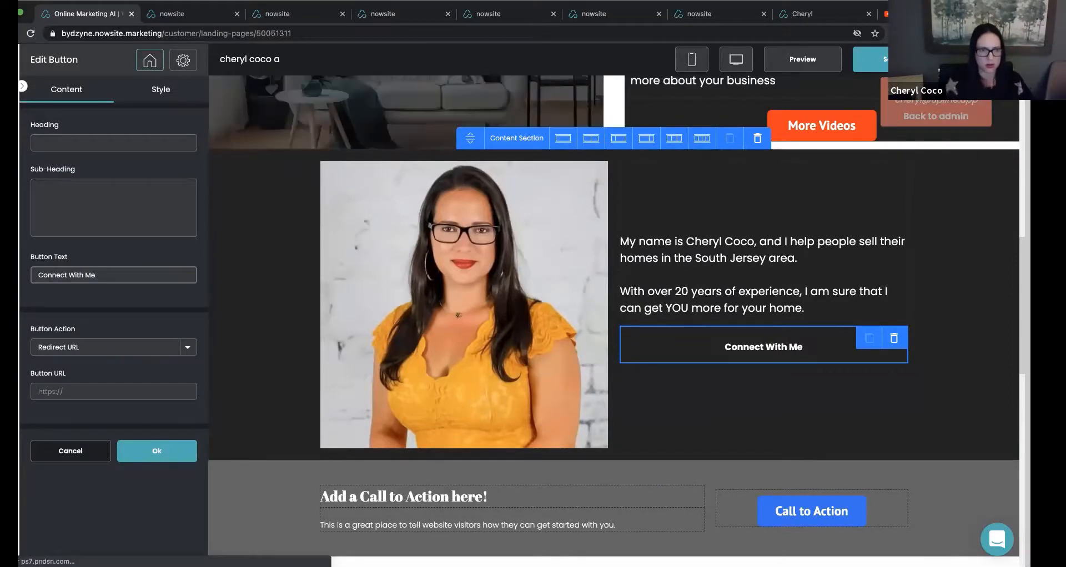
left_click(67, 392)
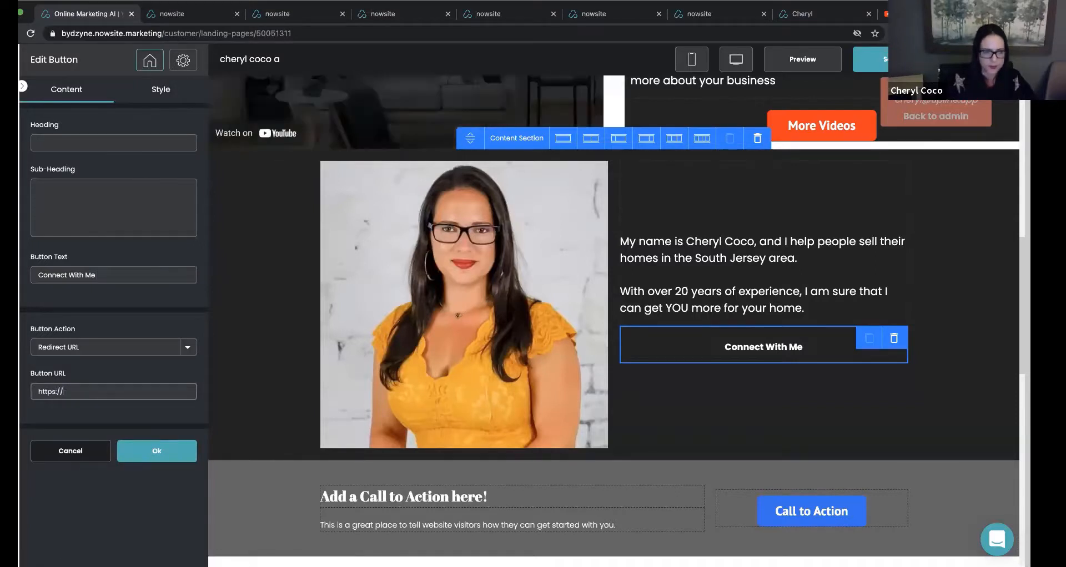
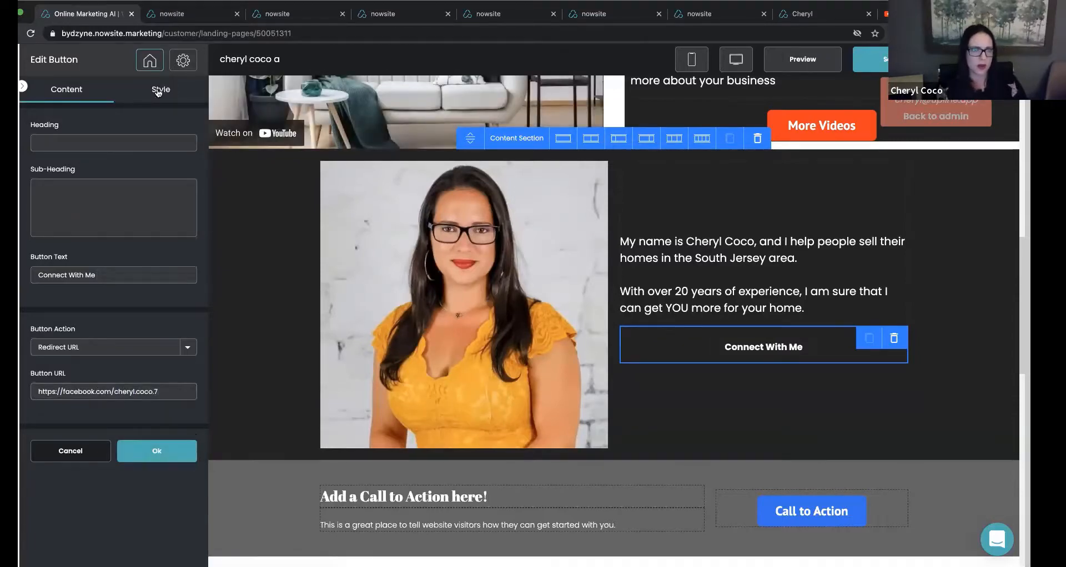
Set the Connect With Me button's color to red (#e00404), confirm the button settings and save the page.
left_click(158, 92)
left_click(44, 212)
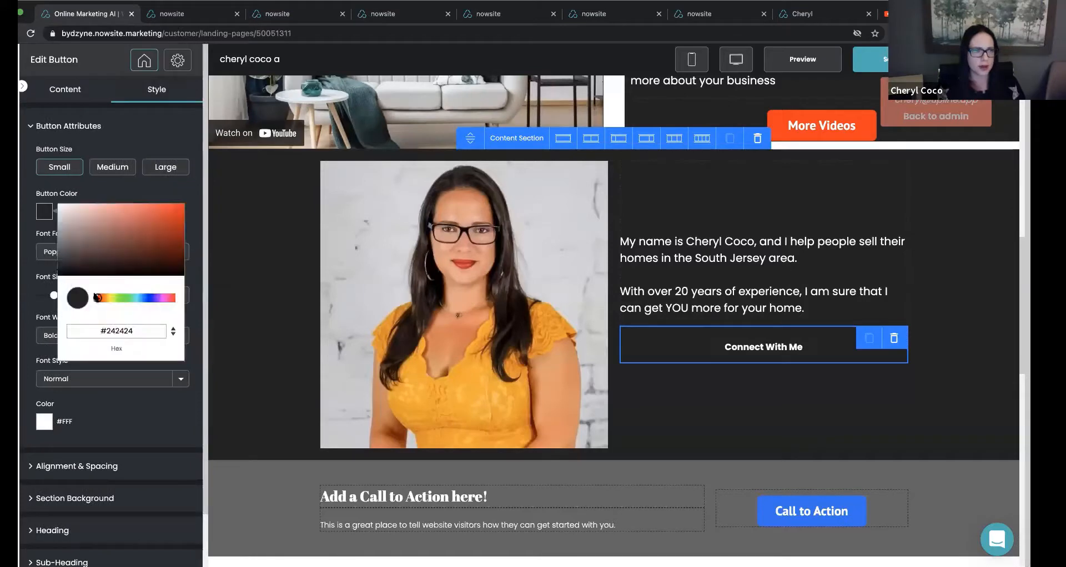
left_click_drag(97, 298, 209, 304)
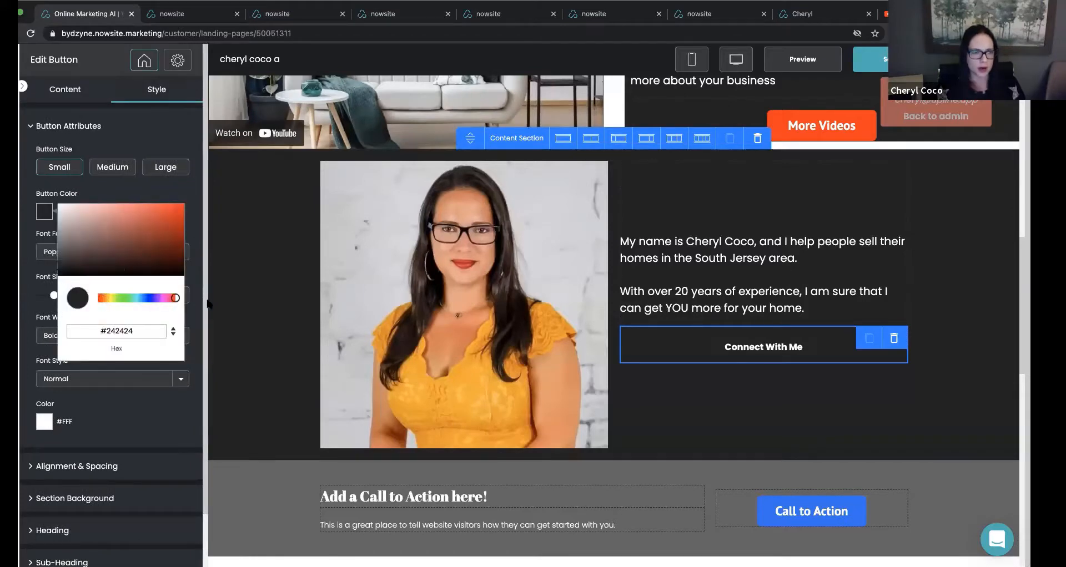
left_click(183, 212)
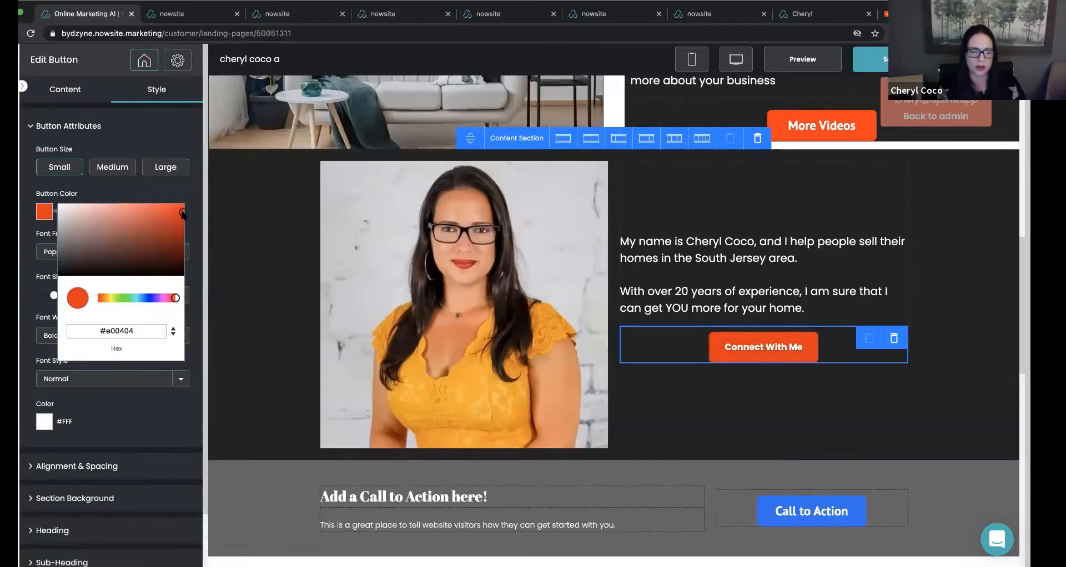
left_click(97, 386)
scroll(97, 385, "down", 1)
scroll(97, 385, "down", 1)
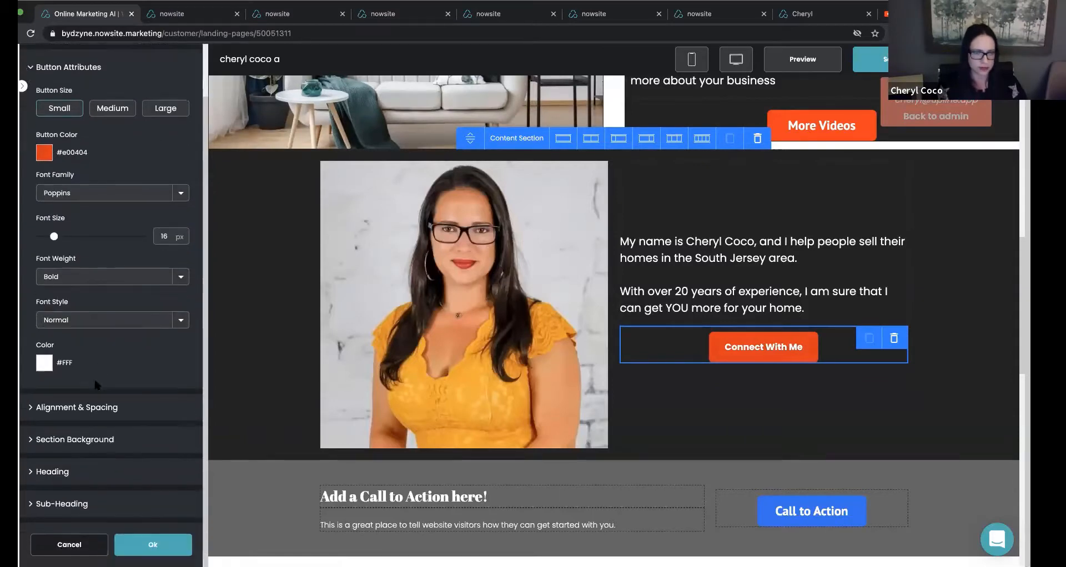
left_click(153, 545)
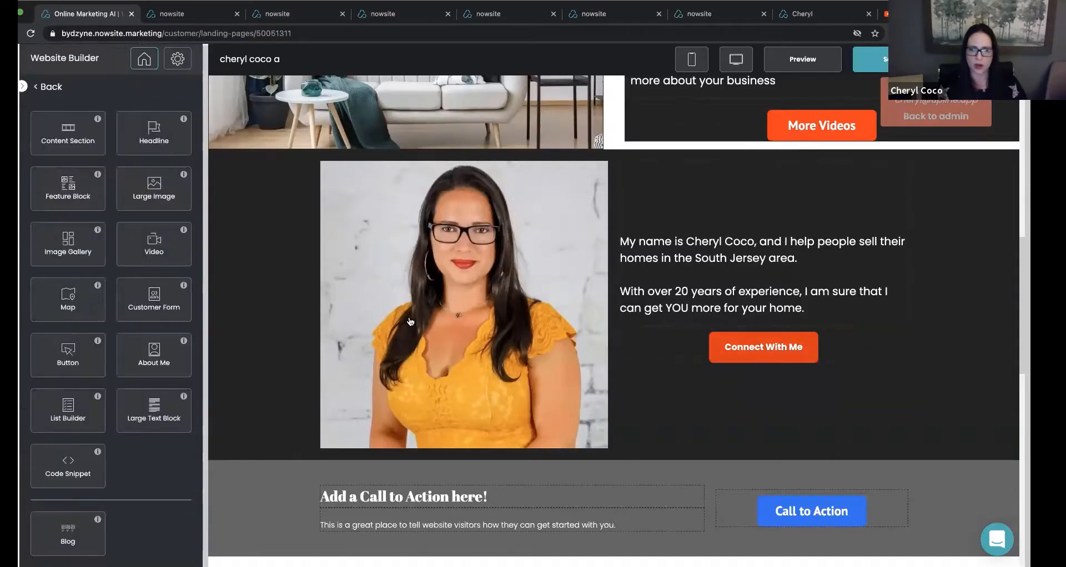
left_click(878, 60)
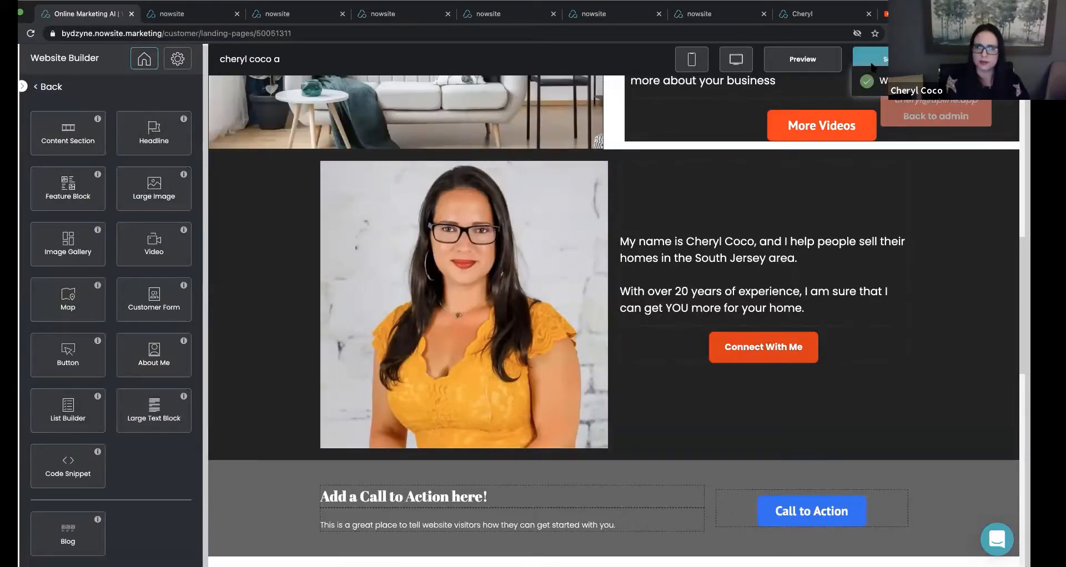
Move the agent-introduction section above the video section, directly under the "I SELL HOMES FASTER" headline section, and save the page.
left_click(293, 228)
scroll(293, 228, "up", 5)
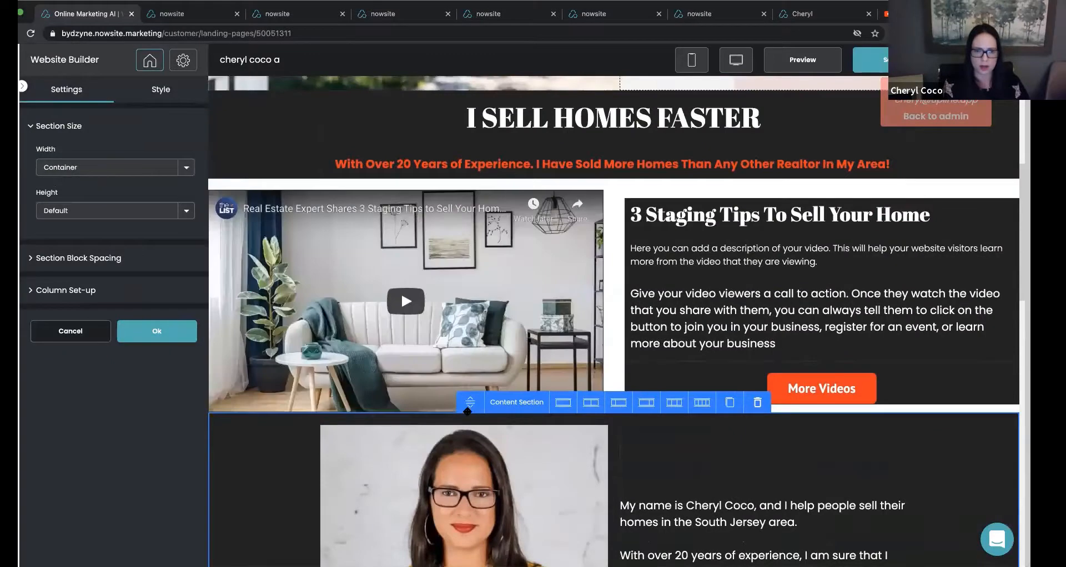
left_click_drag(468, 411, 638, 189)
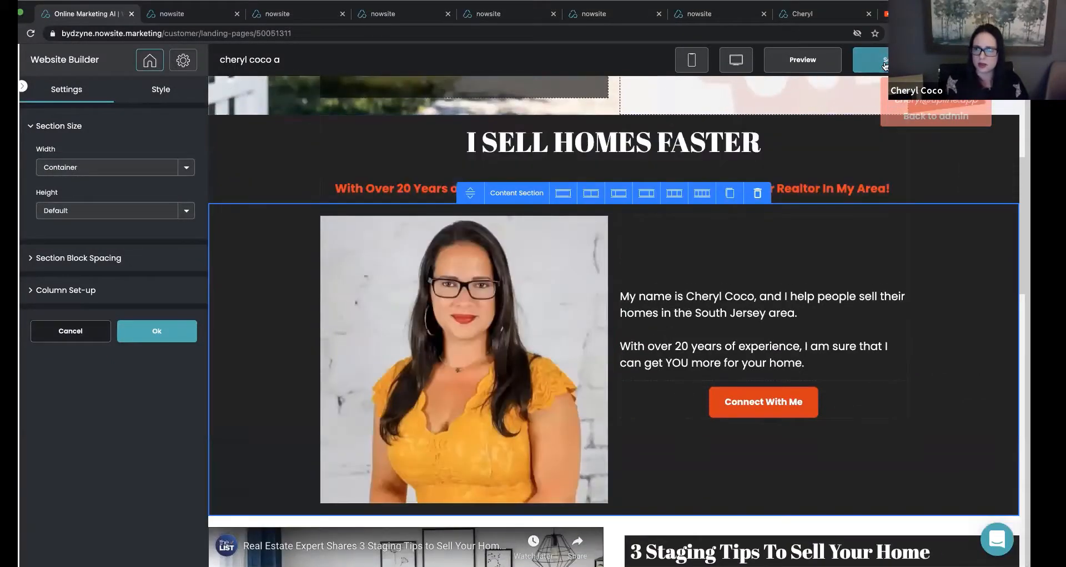
left_click(885, 66)
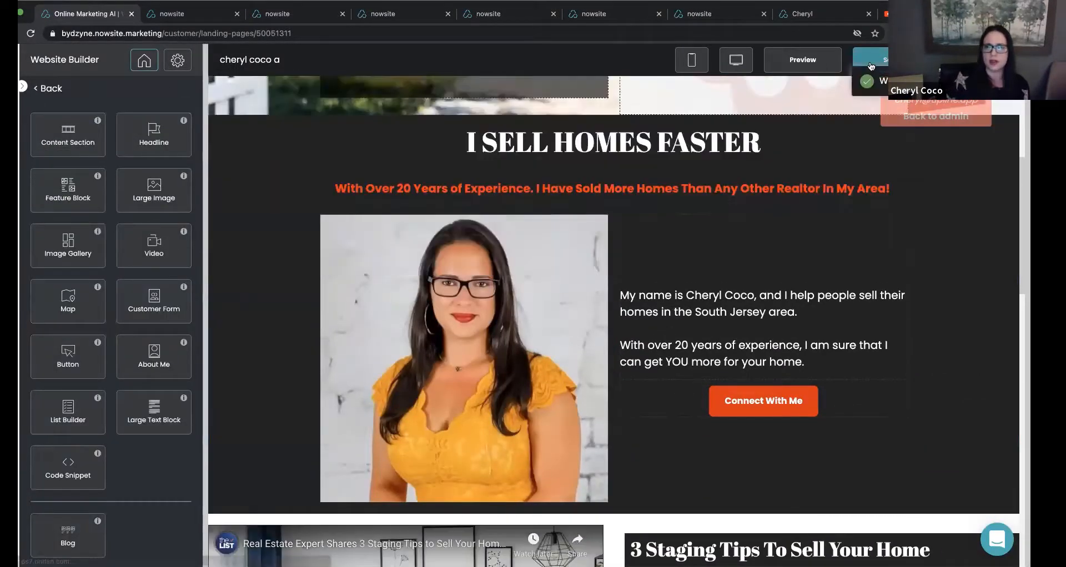
Preview the page and review the hero form, agent introduction, video and call-to-action sections.
left_click(788, 62)
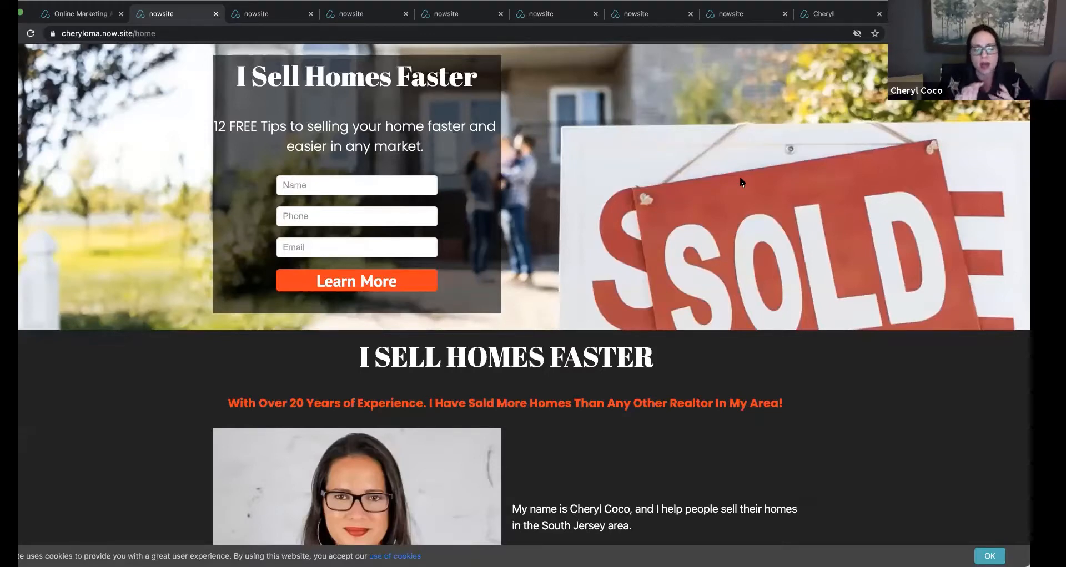
scroll(549, 239, "down", 5)
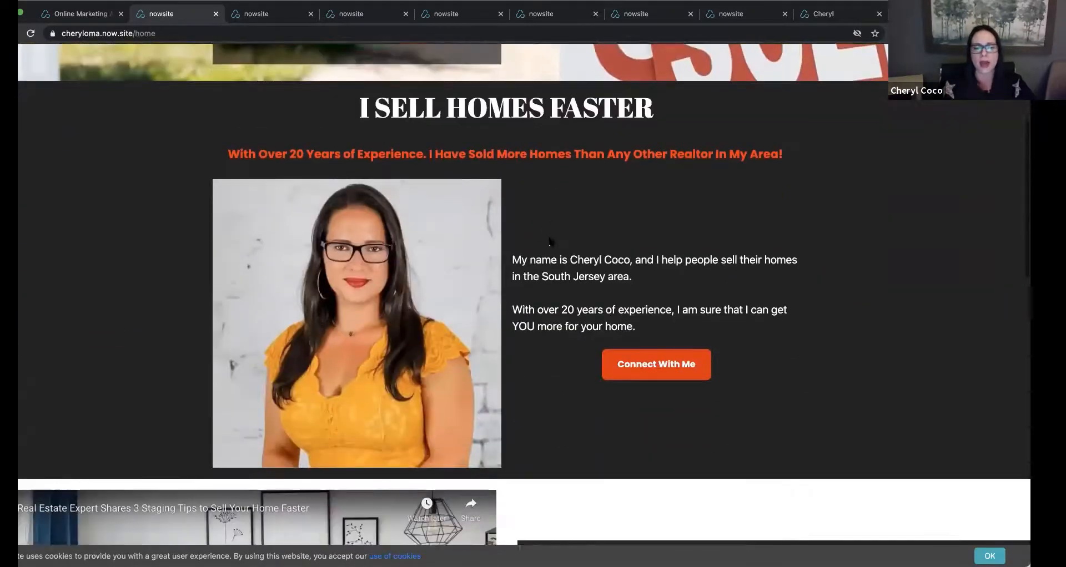
scroll(550, 240, "down", 4)
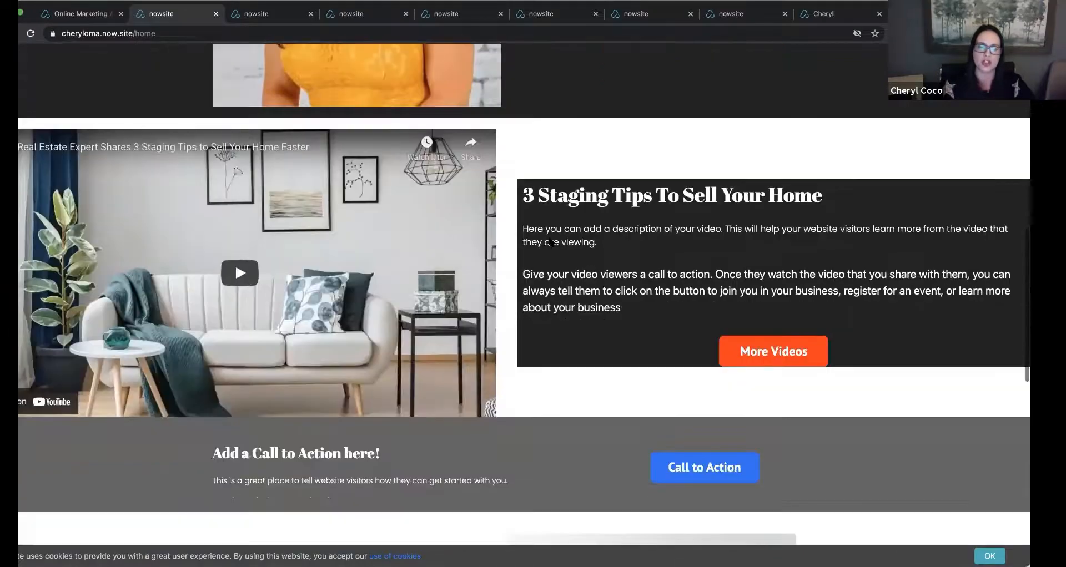
scroll(551, 242, "up", 10)
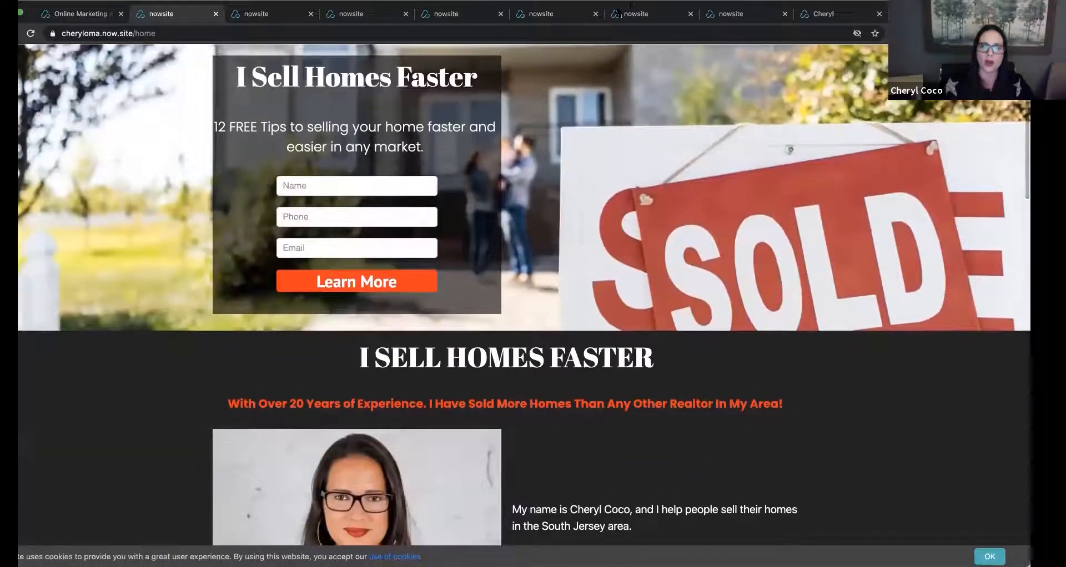
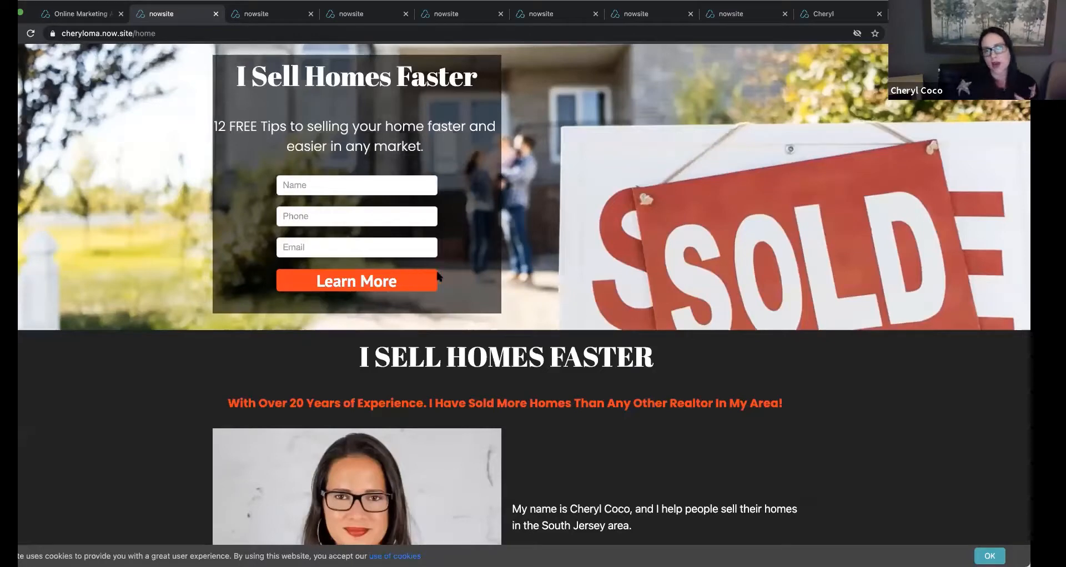
Review the live page from the hero form down through the agent introduction with its Connect With Me button.
scroll(438, 276, "down", 3)
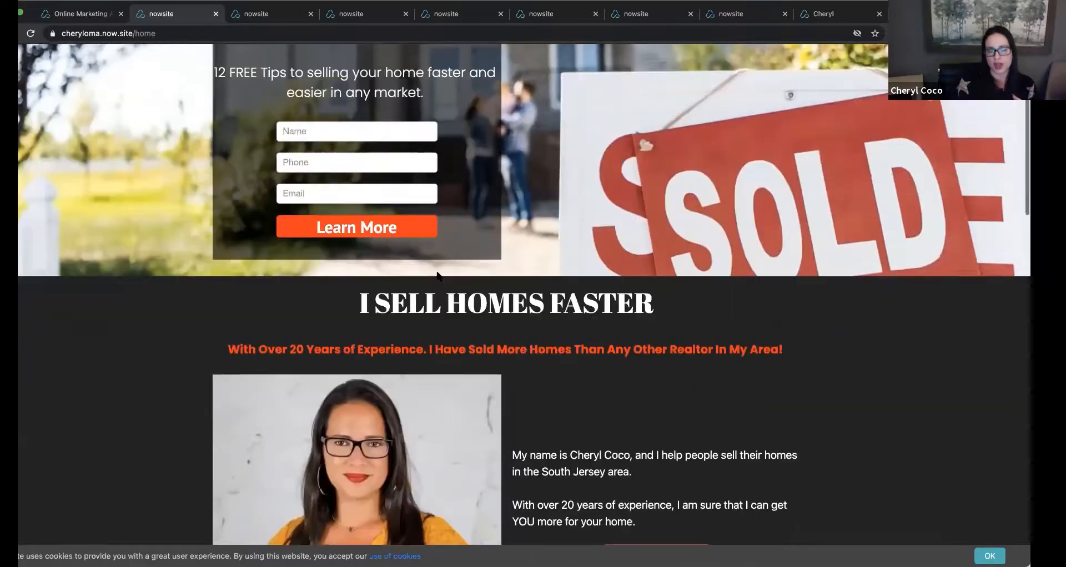
scroll(438, 276, "down", 1)
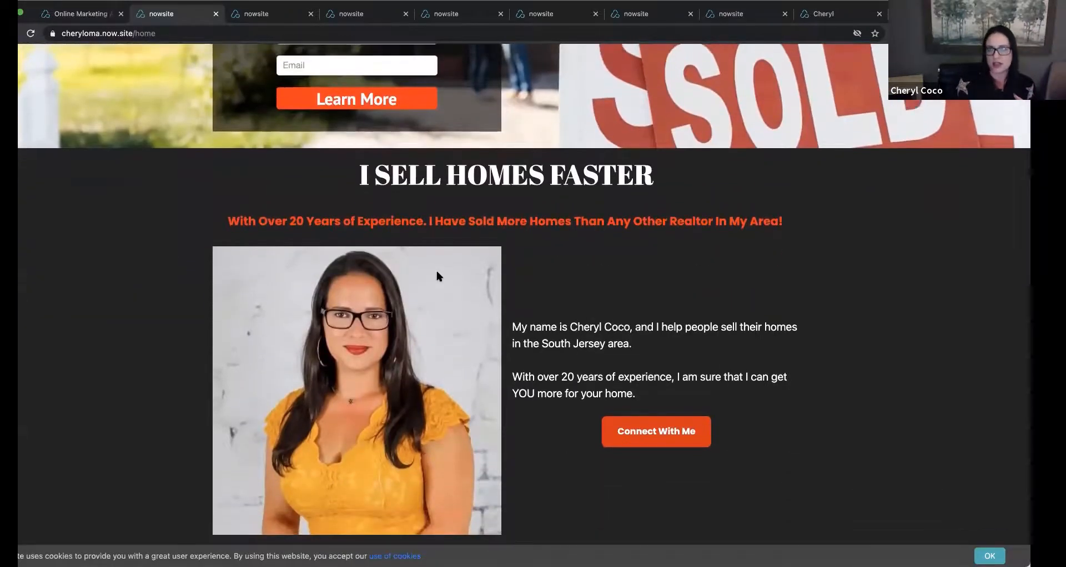
scroll(437, 275, "up", 4)
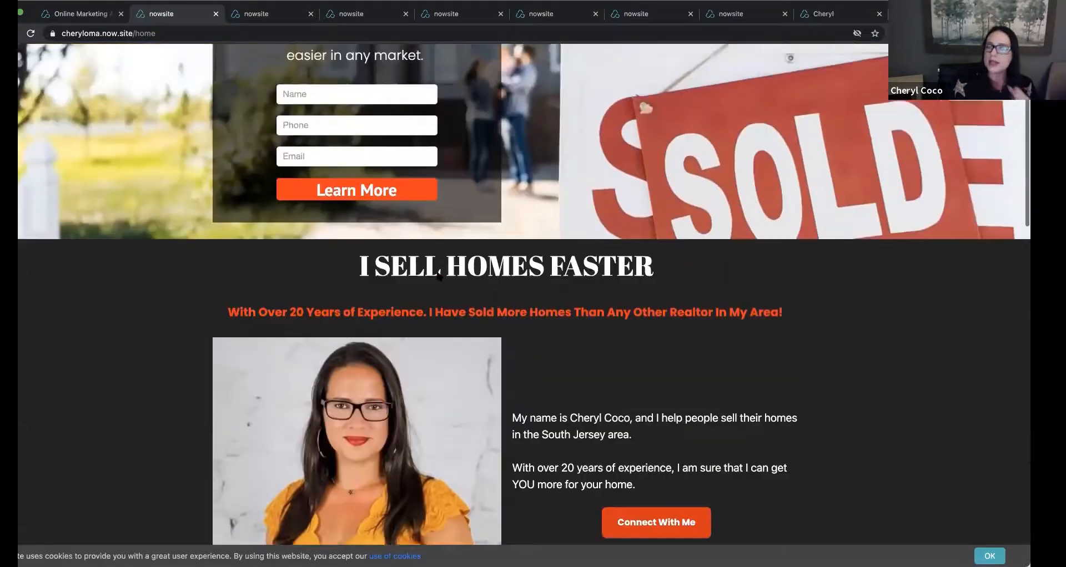
scroll(438, 276, "down", 1)
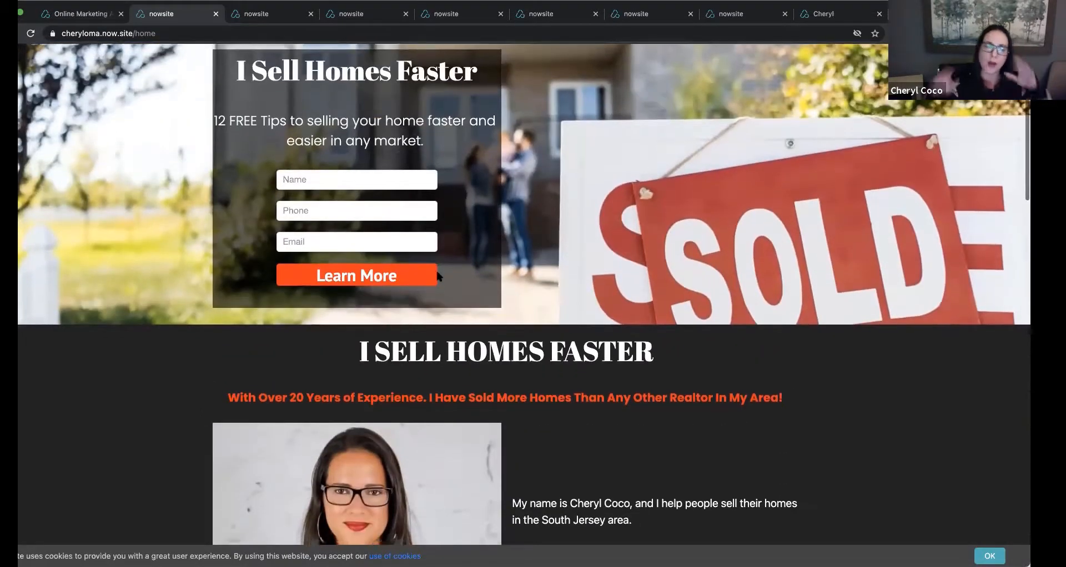
scroll(438, 276, "down", 4)
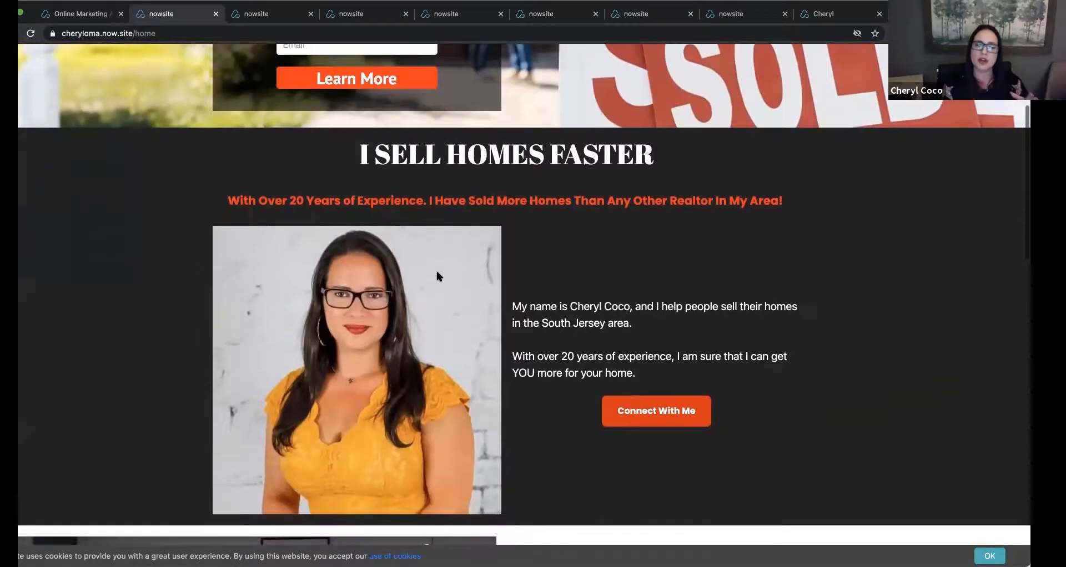
scroll(438, 276, "up", 1)
scroll(438, 276, "up", 4)
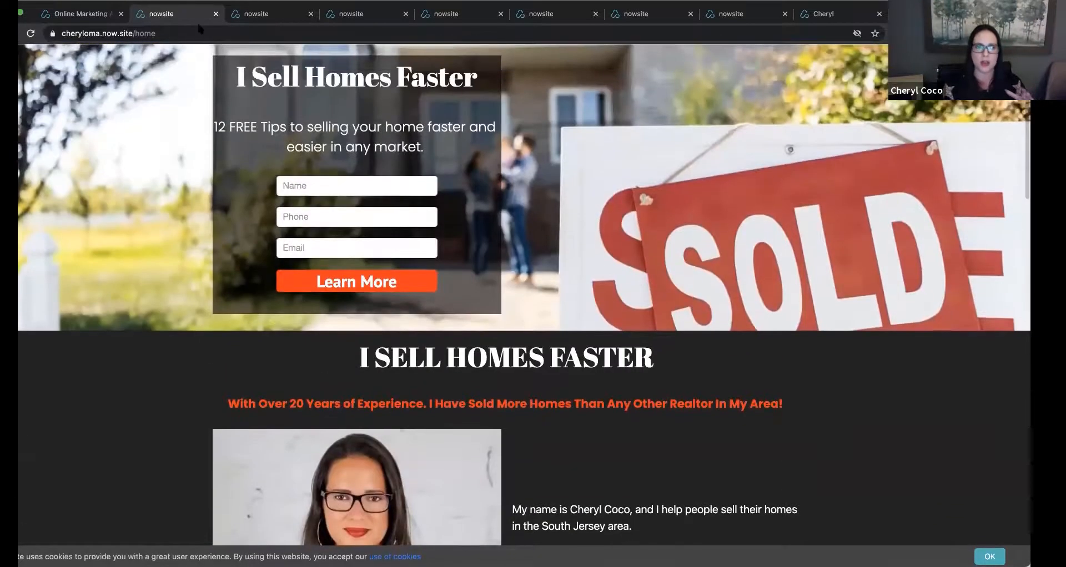
left_click(81, 14)
scroll(266, 216, "up", 3)
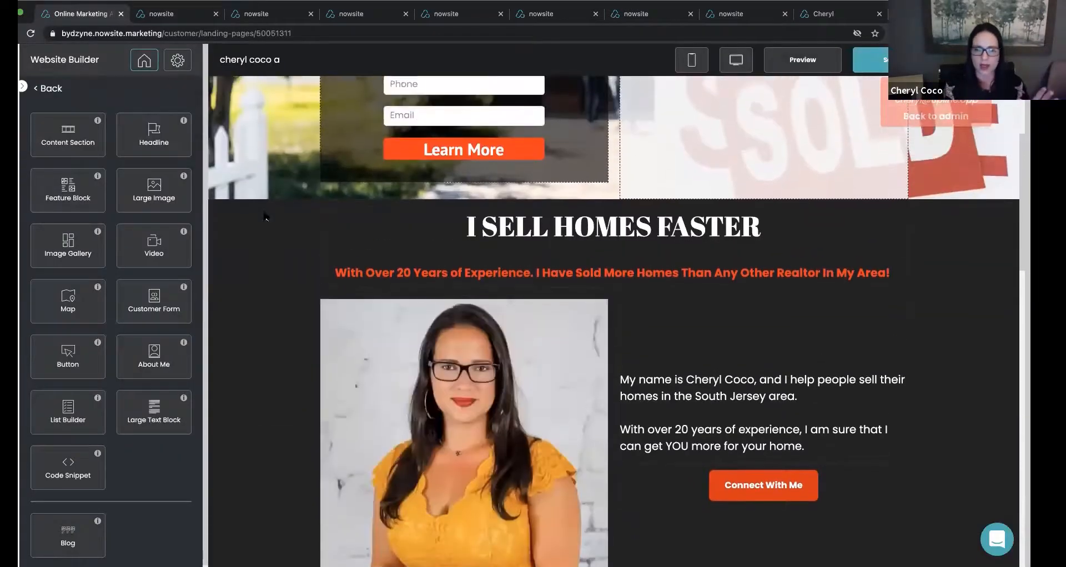
left_click(250, 261)
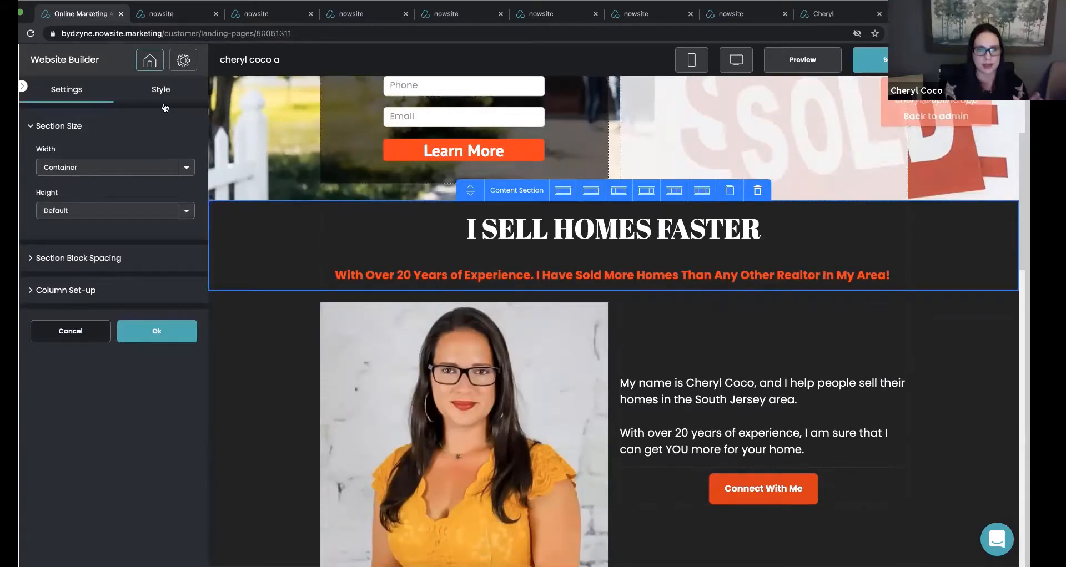
Look over the live page again, including the staging-tips video and call-to-action sections.
left_click(161, 14)
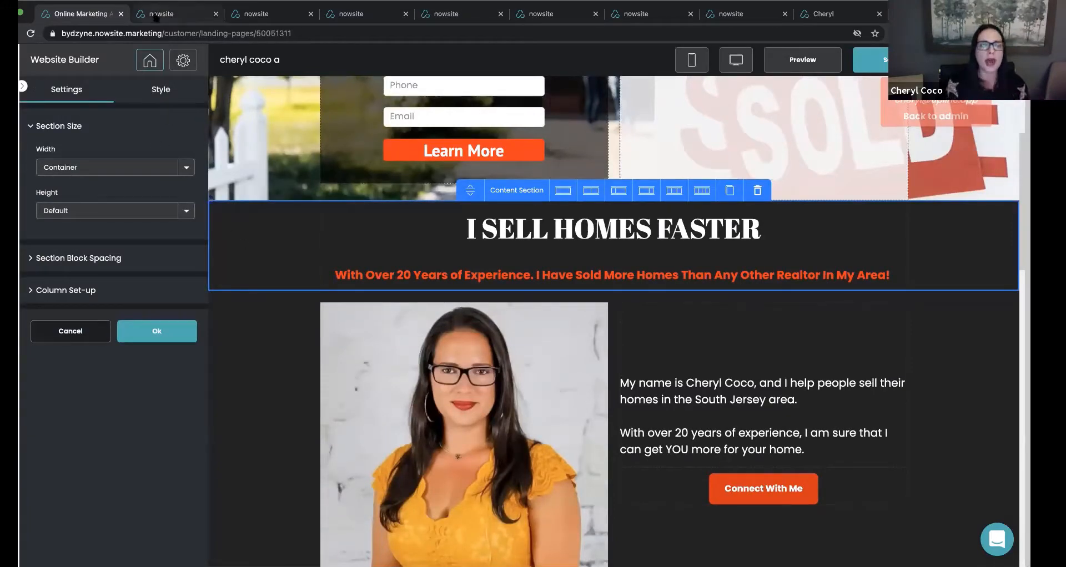
scroll(185, 115, "down", 9)
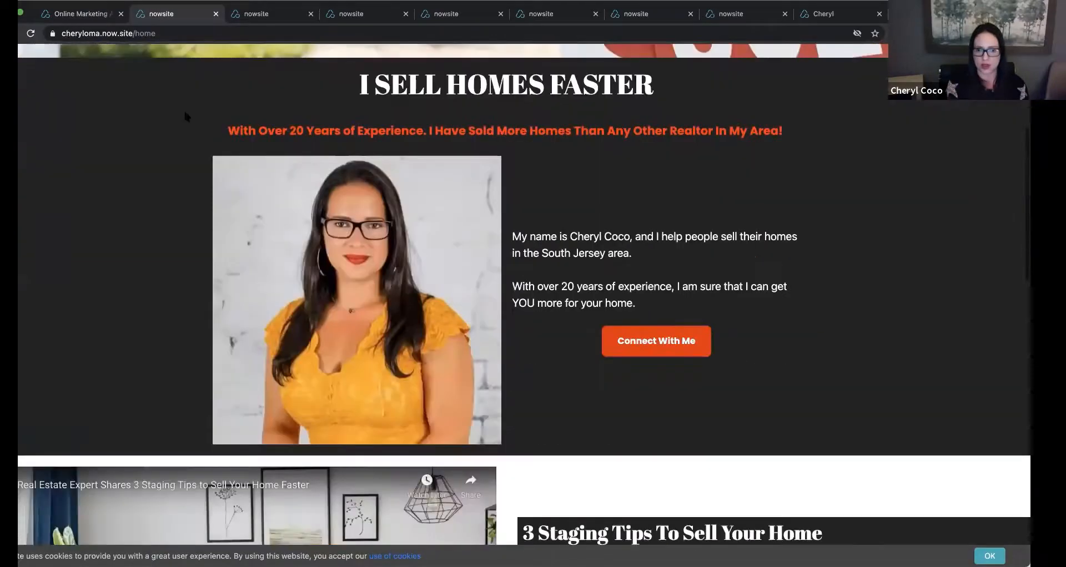
scroll(186, 115, "up", 5)
scroll(186, 116, "down", 6)
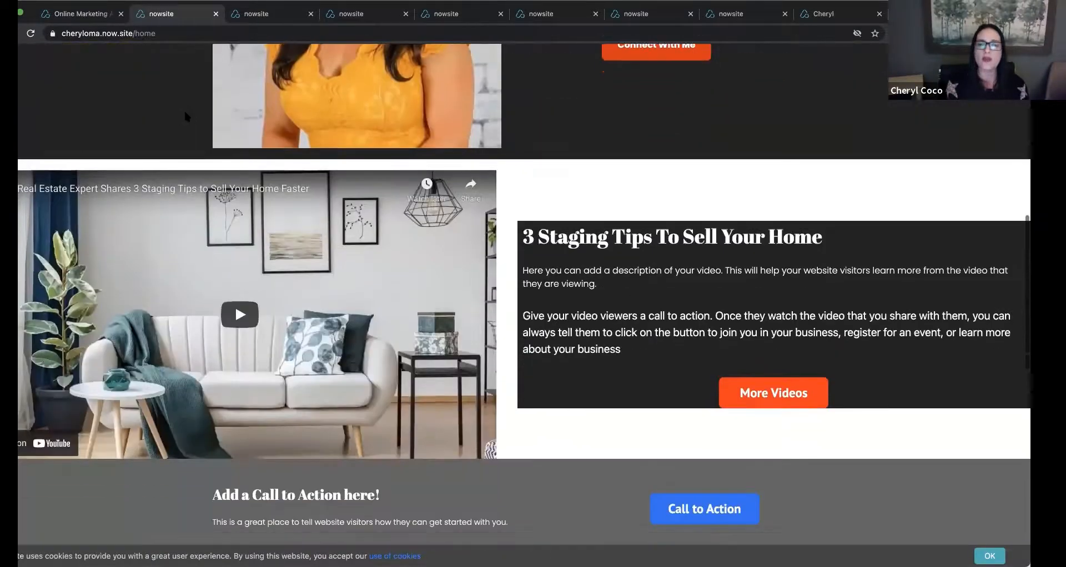
scroll(185, 116, "up", 10)
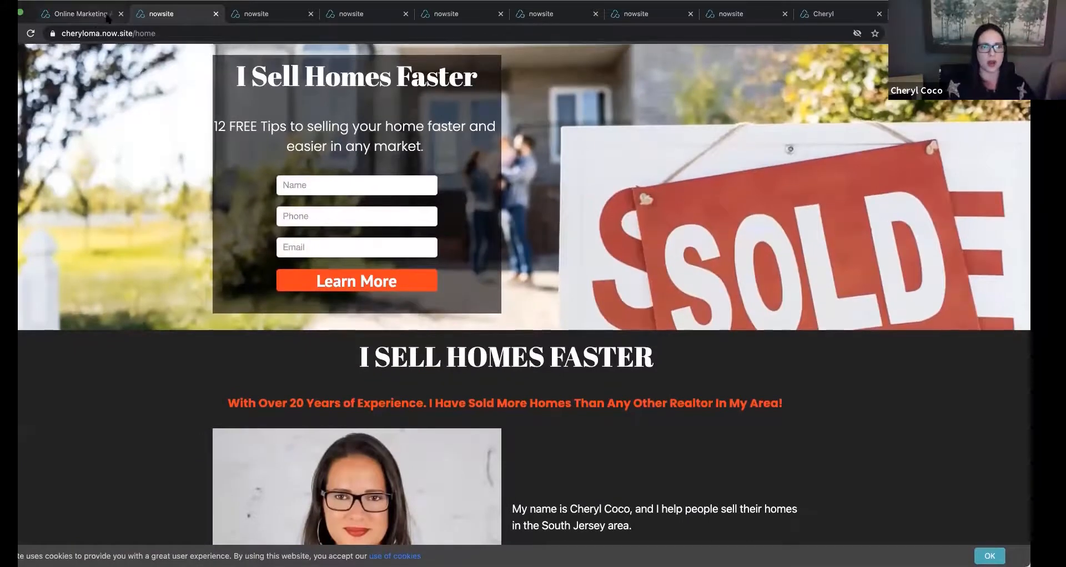
Return to the websites list and duplicate the finished real estate website.
left_click(83, 19)
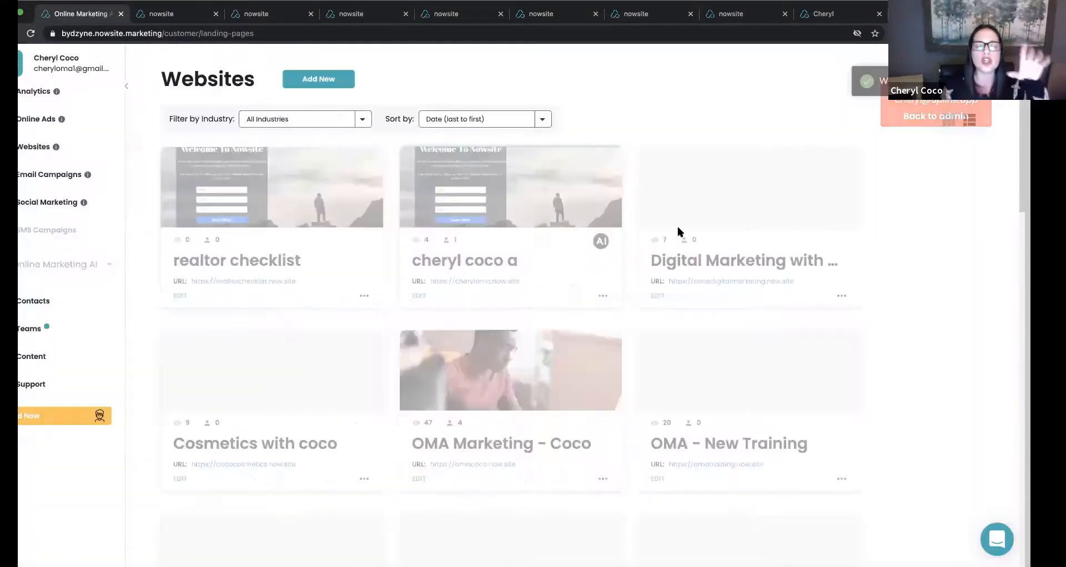
left_click(602, 297)
left_click(625, 312)
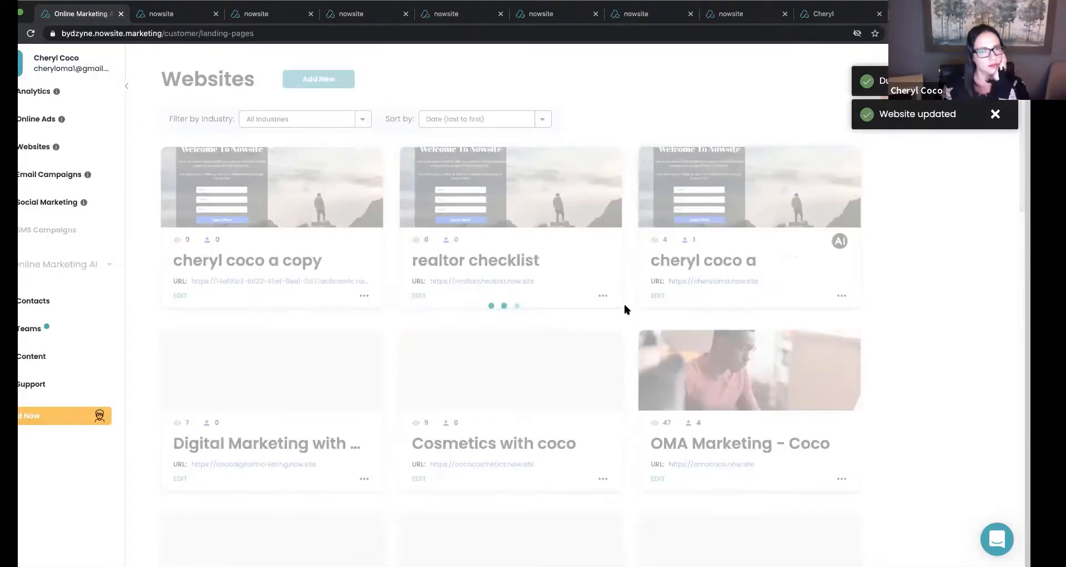
View the duplicated website's live page and compare it with the original live page.
left_click(242, 281)
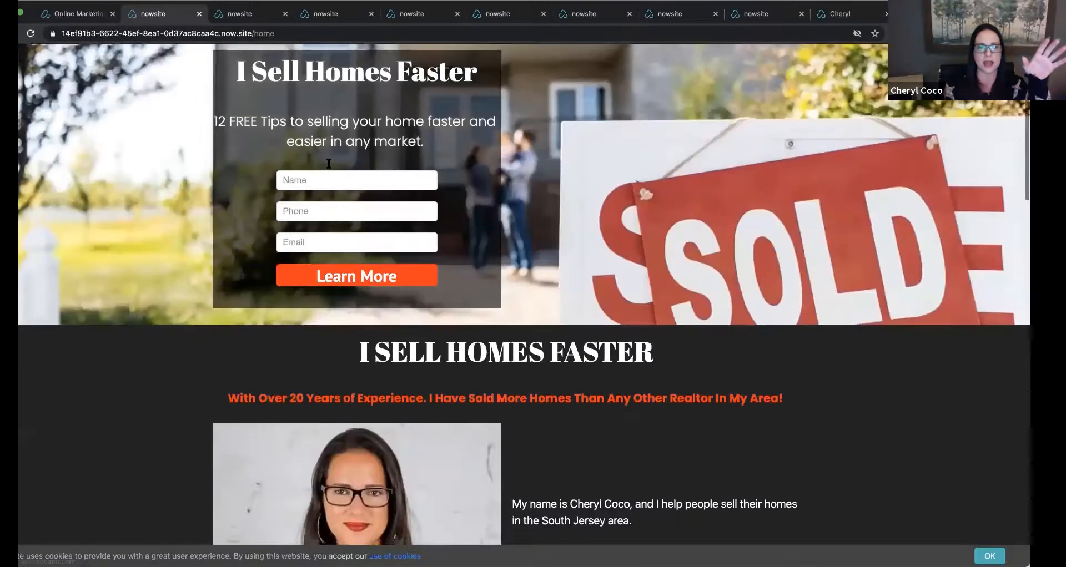
left_click(251, 19)
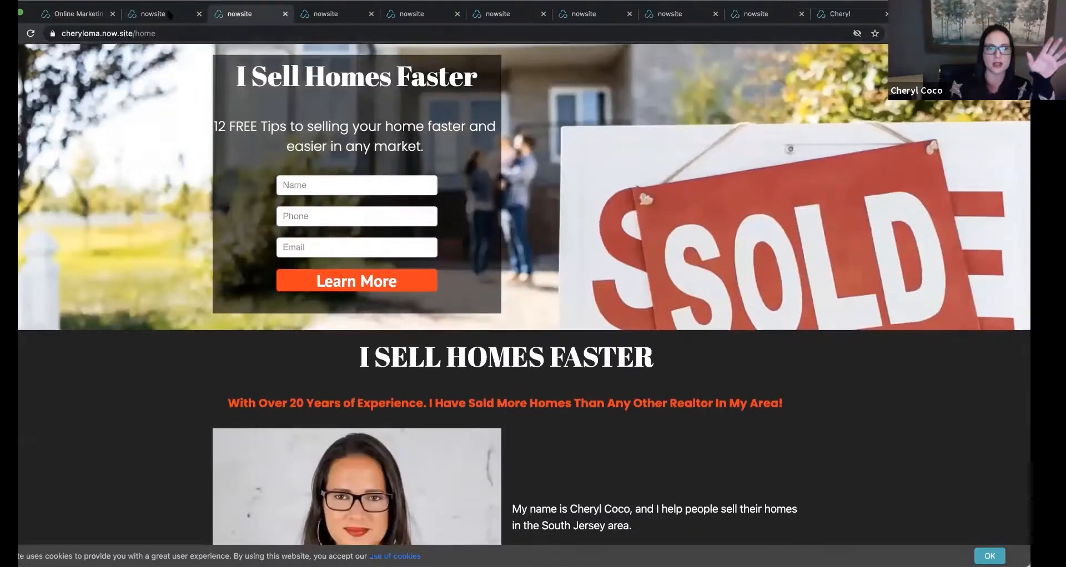
left_click(168, 15)
Open the duplicated website for editing from the websites list.
left_click(73, 20)
scroll(183, 244, "down", 1)
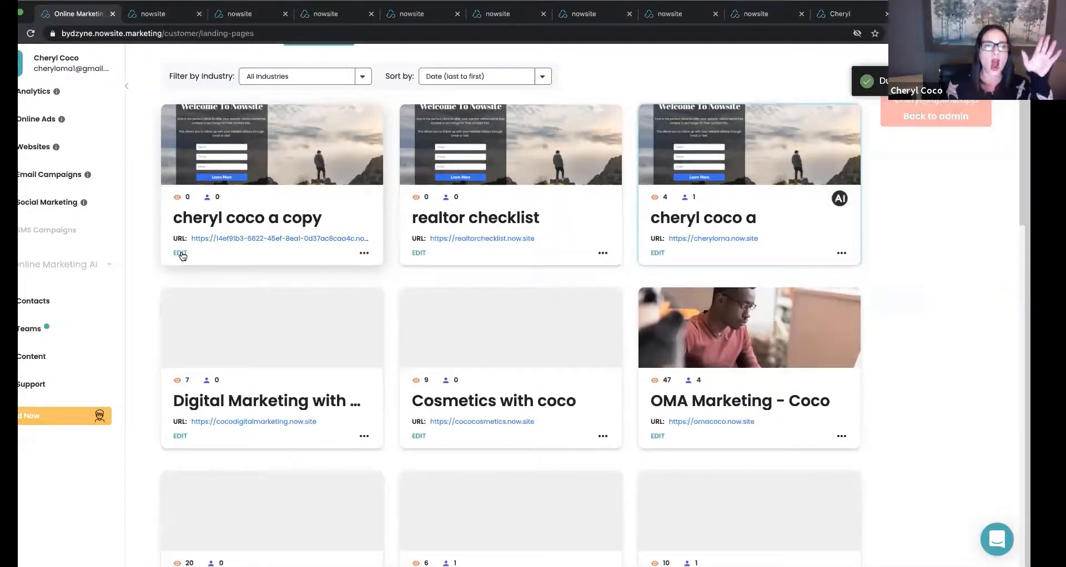
left_click(180, 253)
Set the solid background color of the "I SELL HOMES FASTER" headline section to white (#ffffff).
scroll(340, 266, "down", 2)
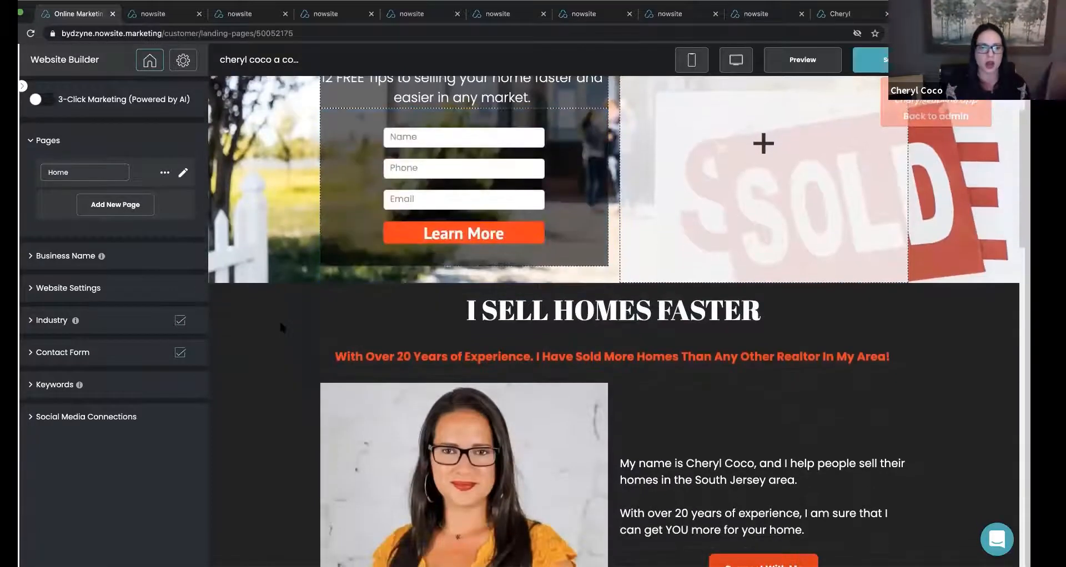
left_click(281, 327)
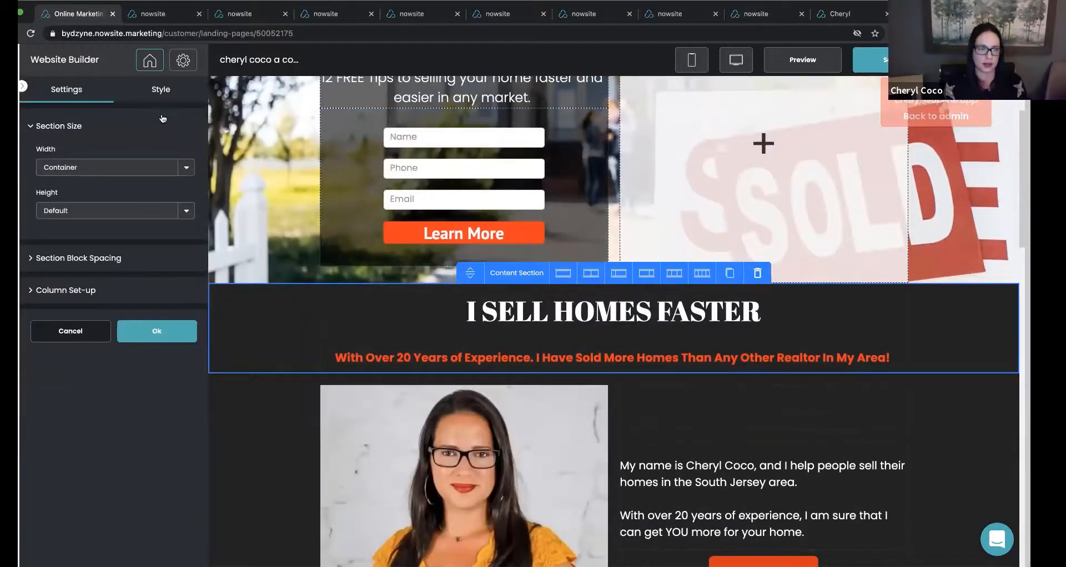
left_click(161, 90)
left_click(46, 213)
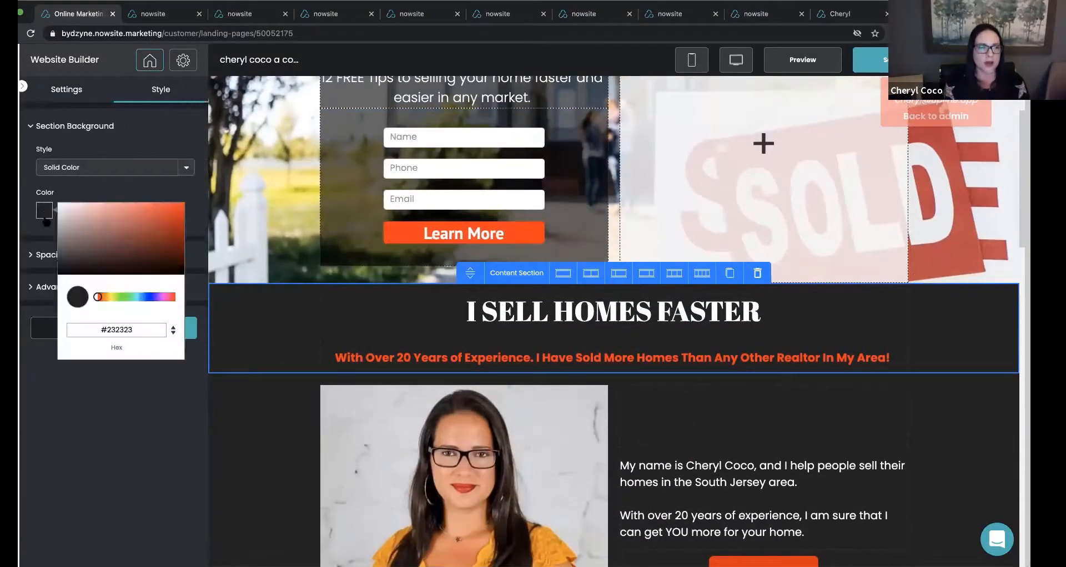
left_click(60, 270)
left_click_drag(58, 218, 44, 191)
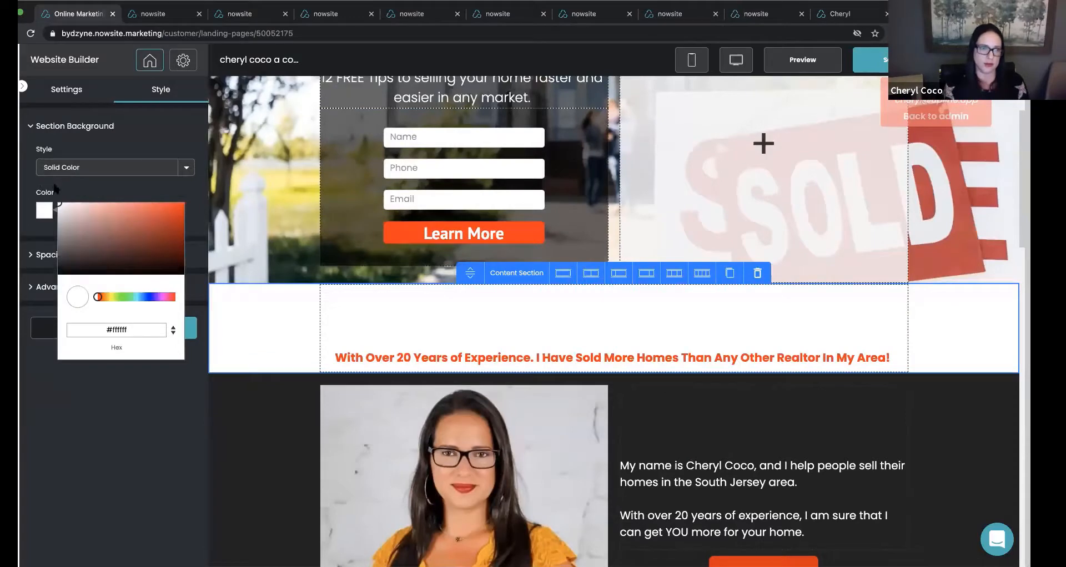
left_click(55, 188)
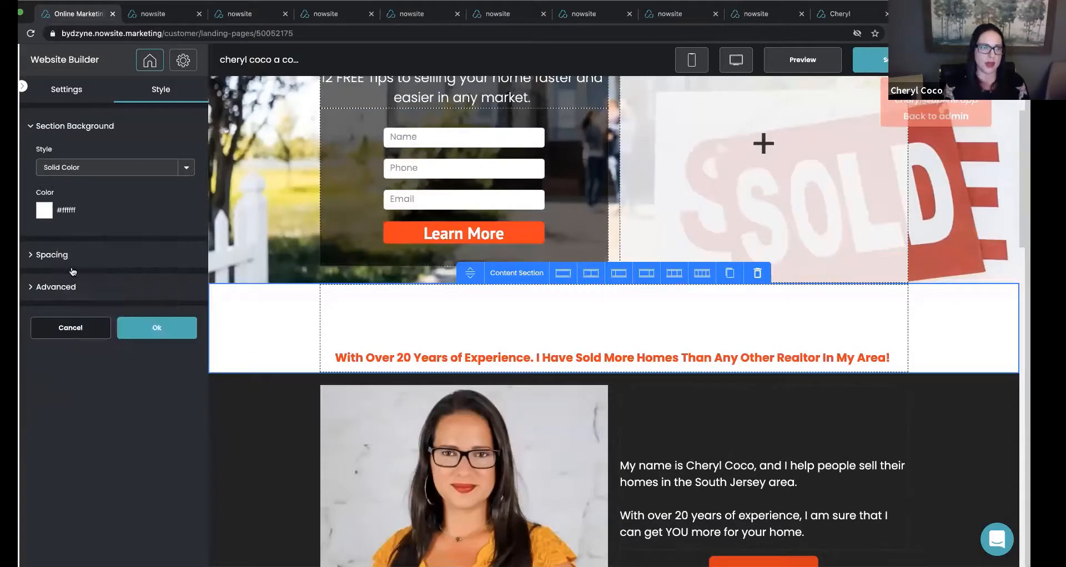
left_click(58, 97)
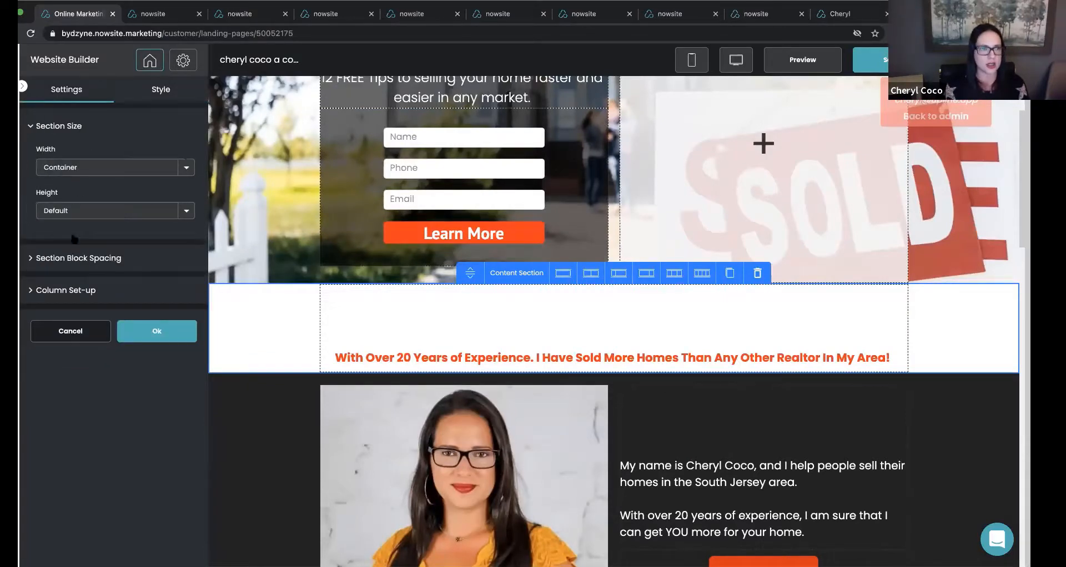
Set the "I SELL HOMES FASTER" heading's color to black (#000000).
left_click(351, 297)
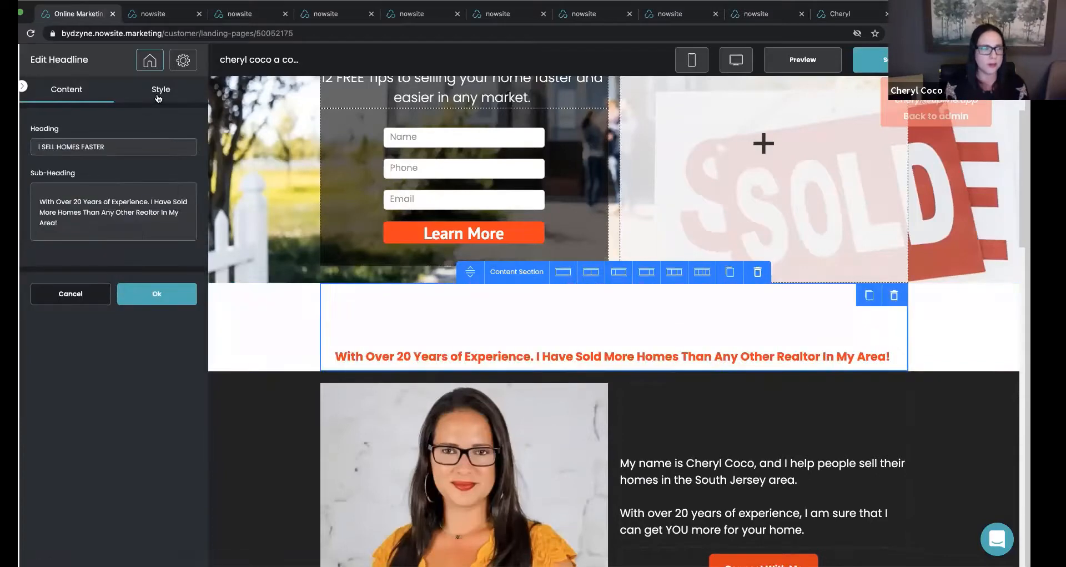
left_click(160, 91)
left_click(52, 187)
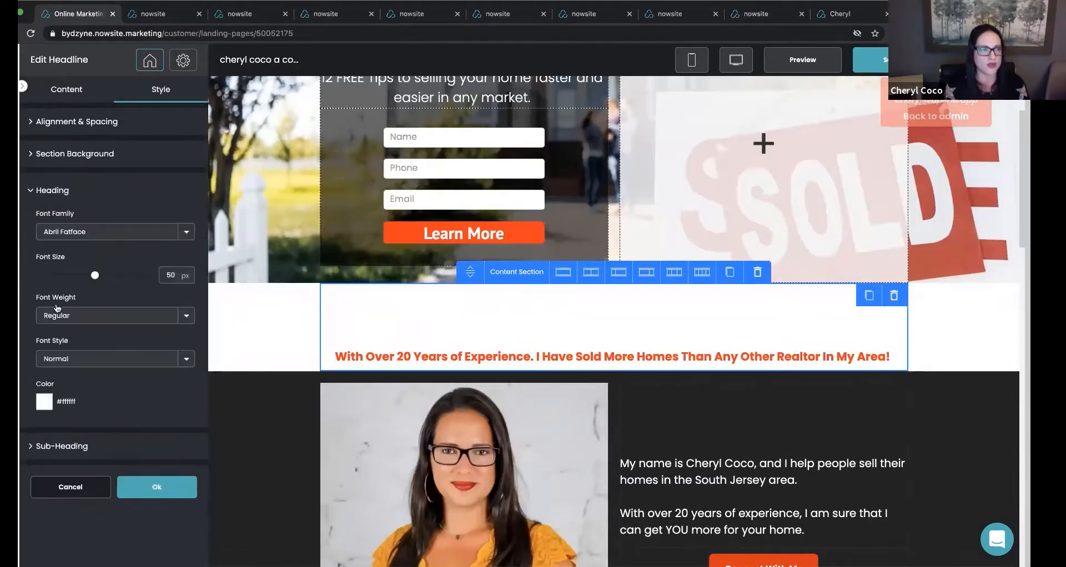
left_click(43, 401)
left_click_drag(58, 400, 35, 533)
left_click(74, 386)
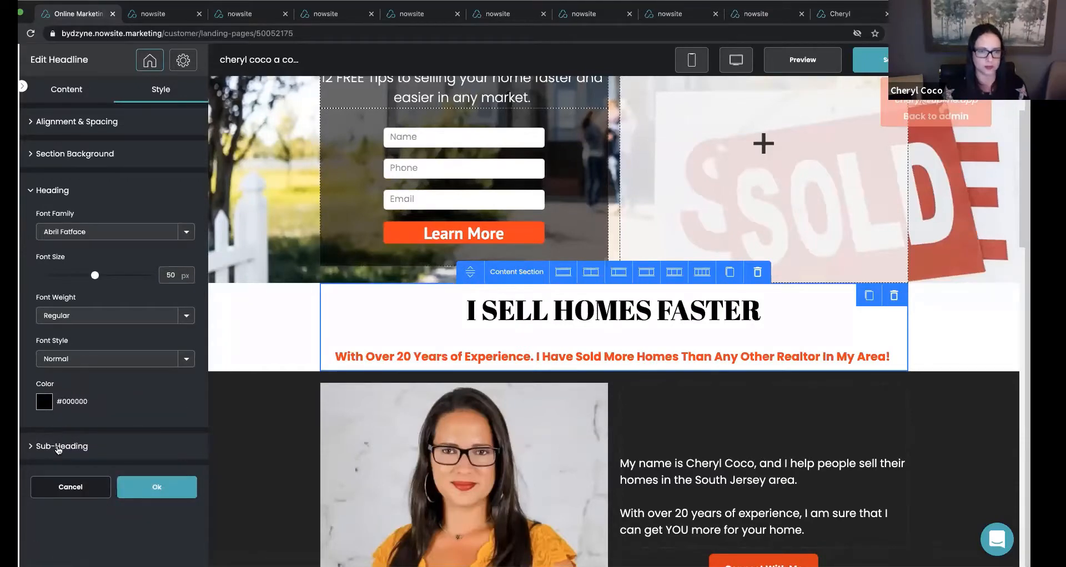
Set the headline's sub-heading color to black (#000000) and confirm the headline settings.
left_click(58, 447)
left_click(44, 431)
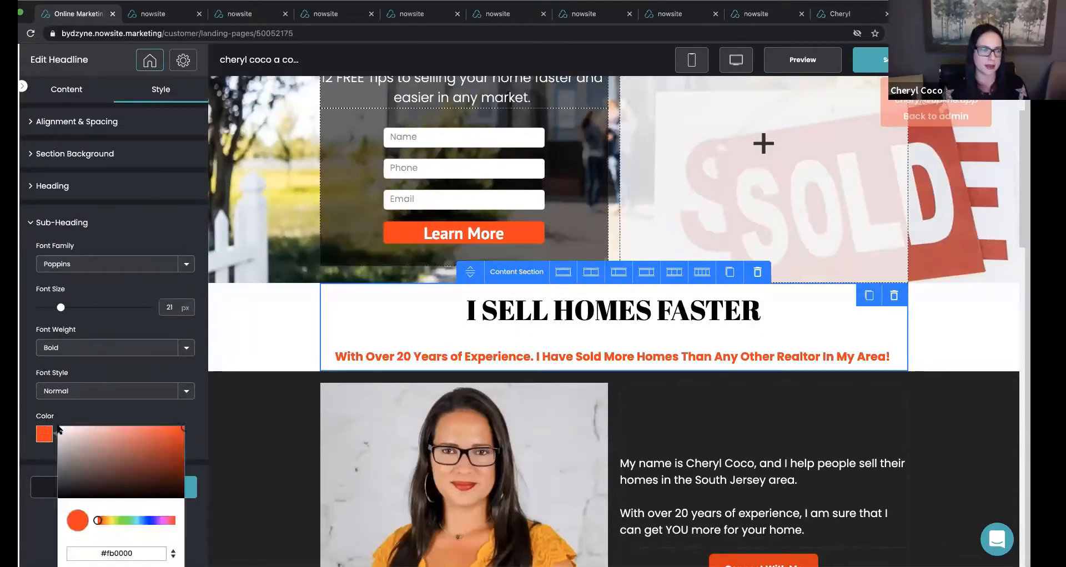
left_click_drag(182, 434, 88, 496)
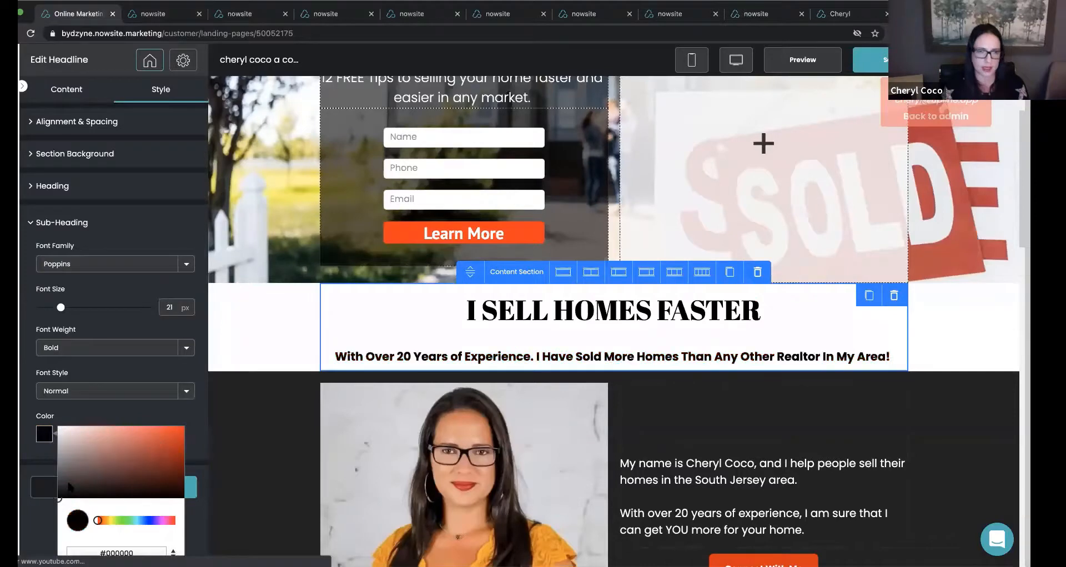
left_click(86, 420)
left_click(161, 489)
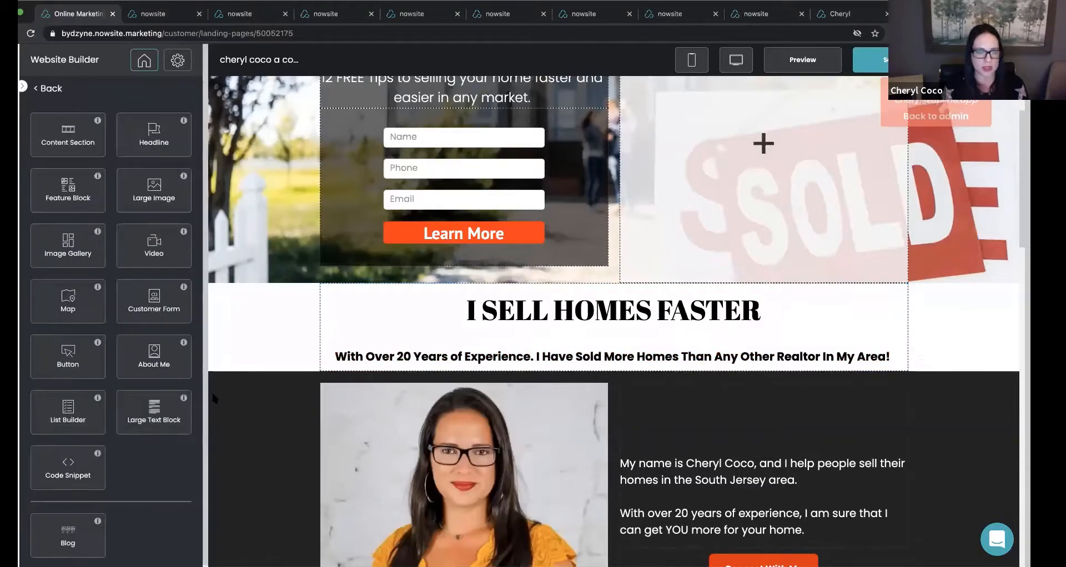
Set the agent-introduction section's solid background color to white (#ffffff) and confirm the section settings.
left_click(236, 410)
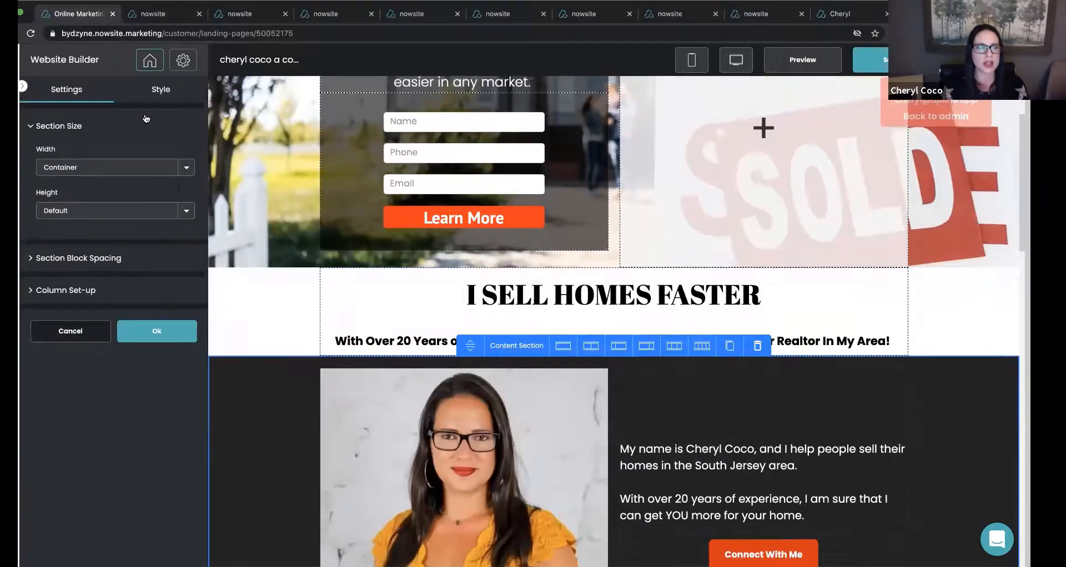
left_click(155, 92)
left_click(106, 167)
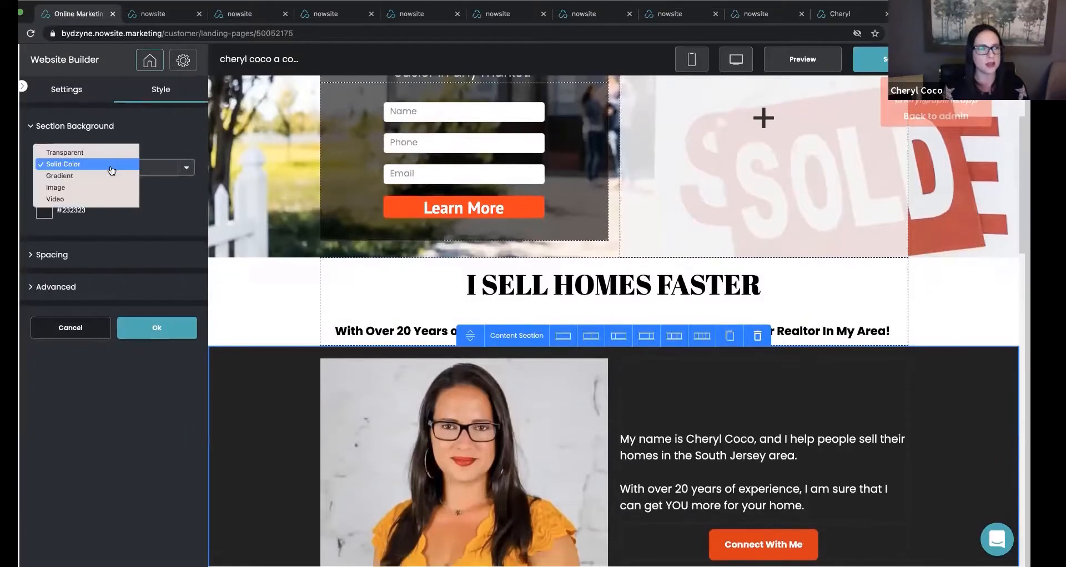
left_click(124, 129)
left_click(45, 210)
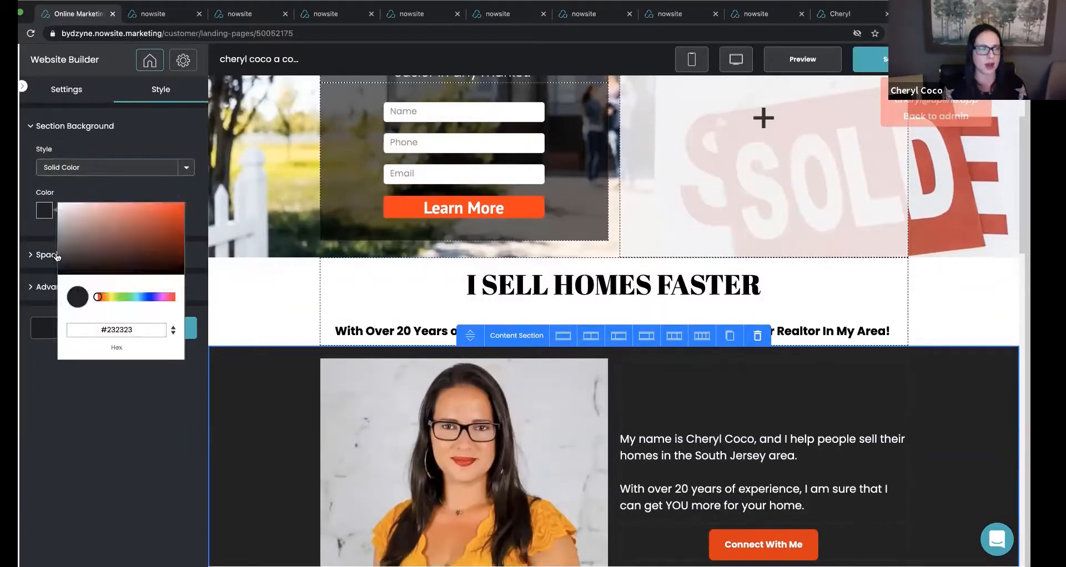
left_click(59, 205)
left_click(105, 187)
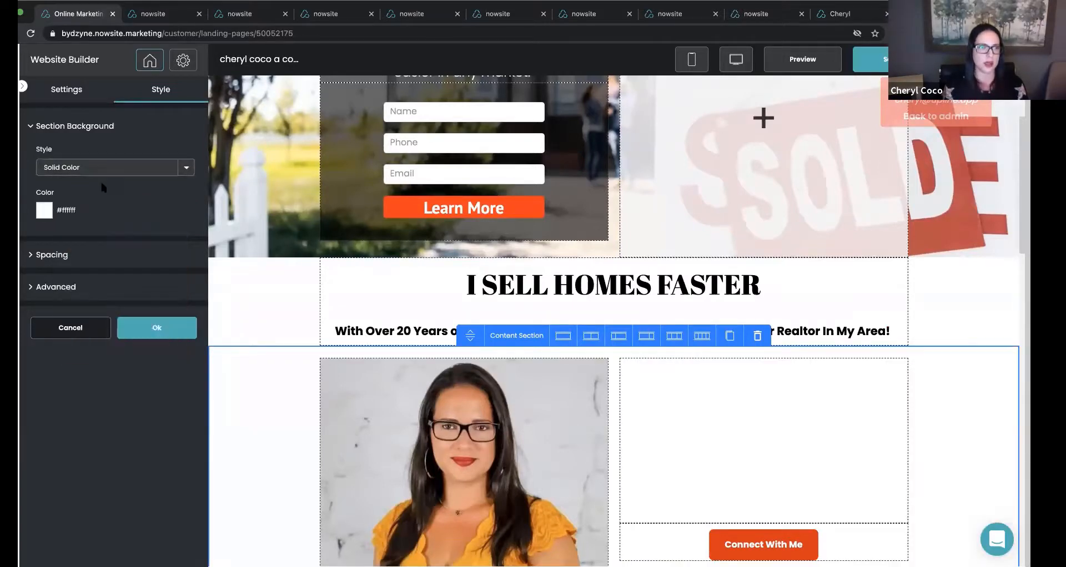
left_click(143, 322)
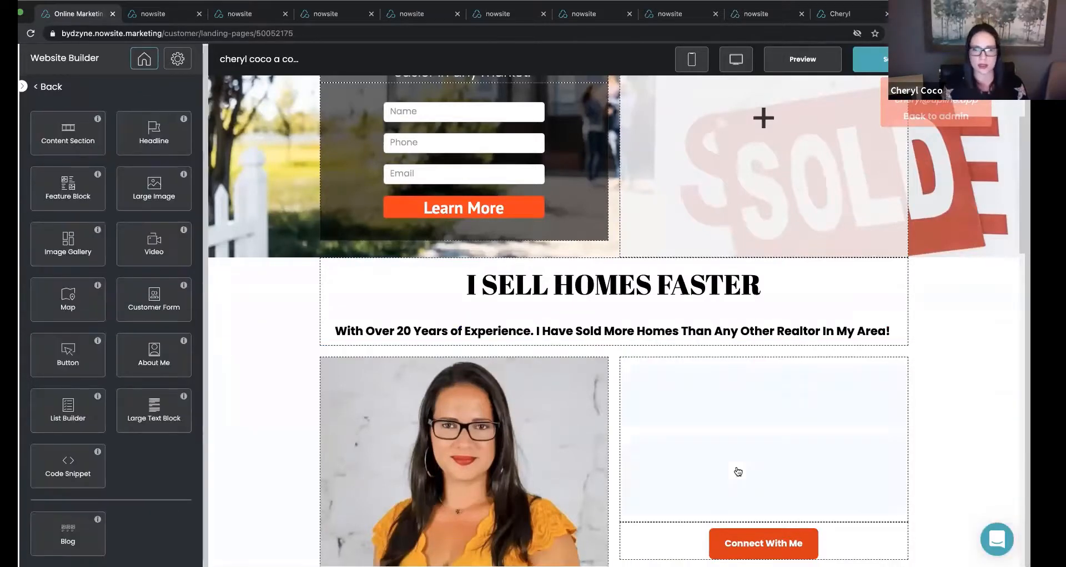
Change the agent-introduction paragraph text beside the portrait to black and confirm the text block settings.
left_click(738, 469)
left_click(69, 287)
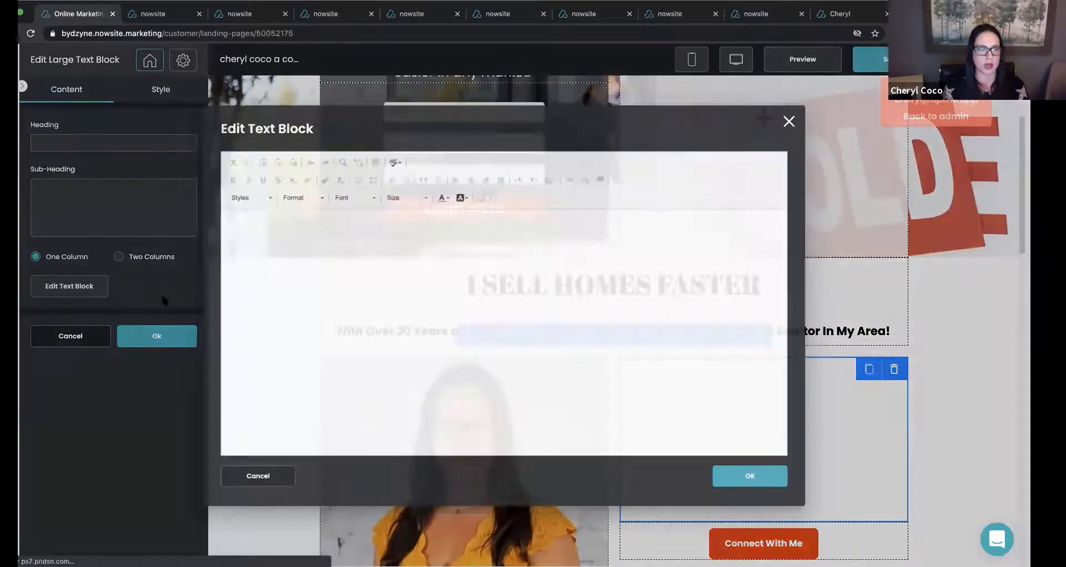
left_click_drag(269, 227, 212, 204)
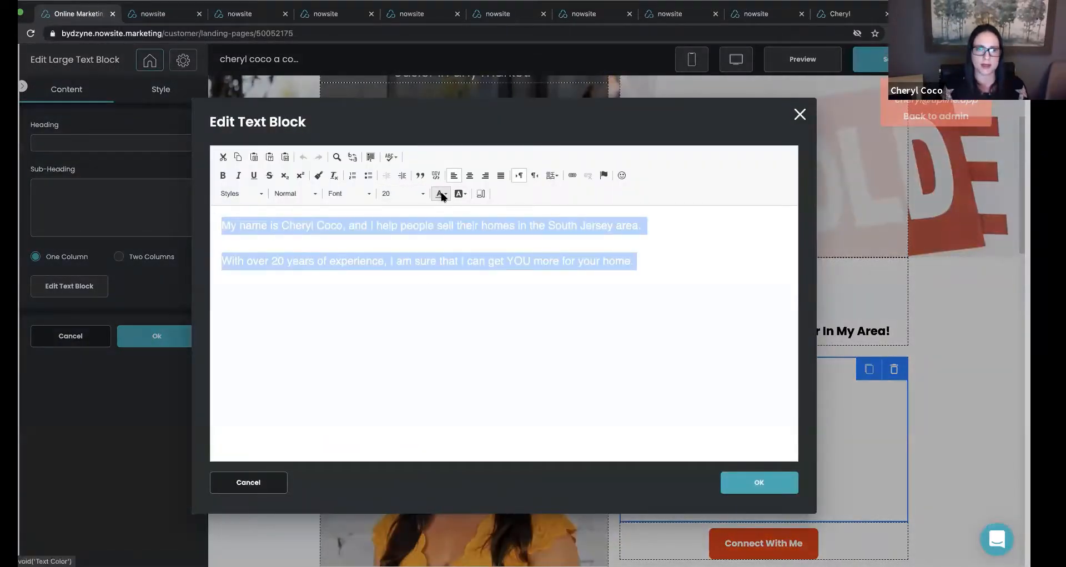
left_click(442, 194)
left_click(509, 270)
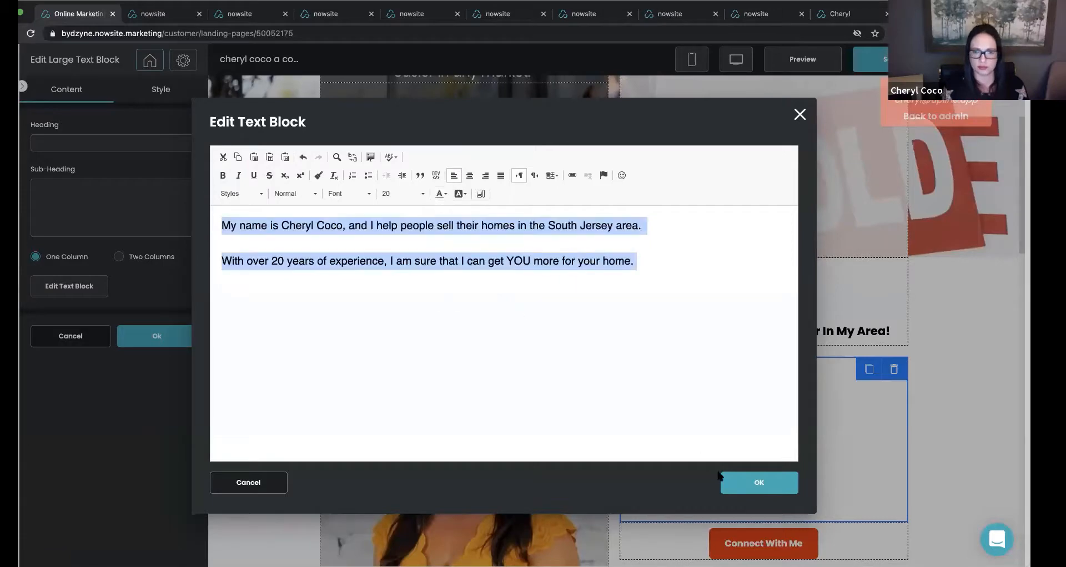
left_click(728, 482)
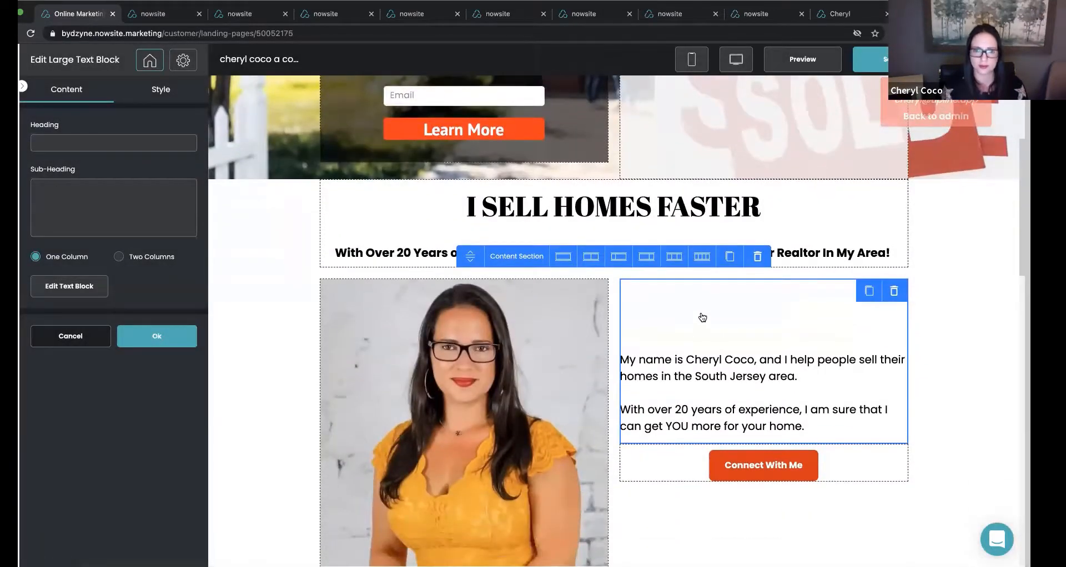
scroll(303, 321, "down", 5)
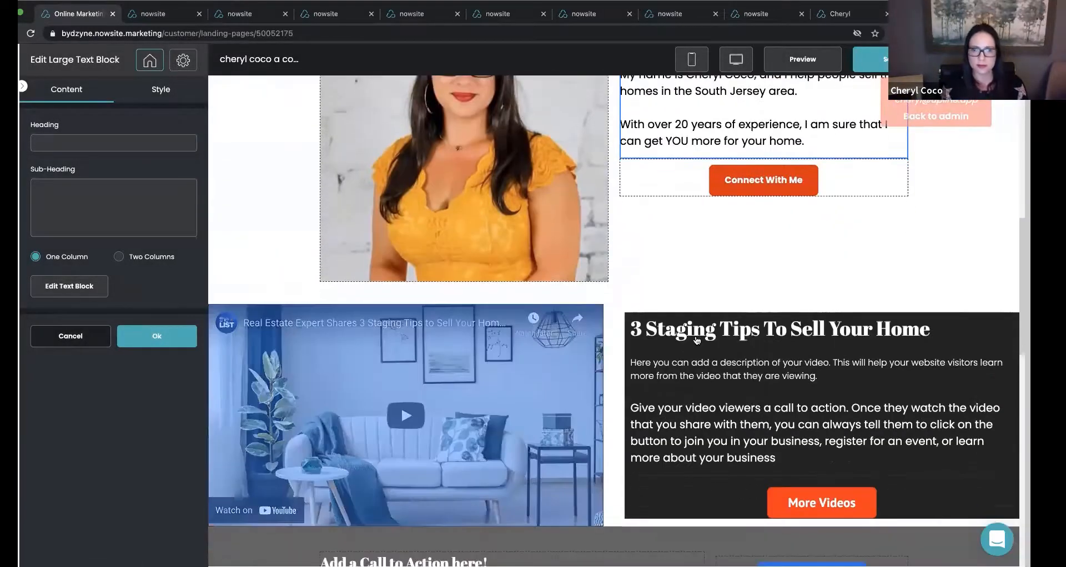
right_click(697, 340)
left_click(158, 341)
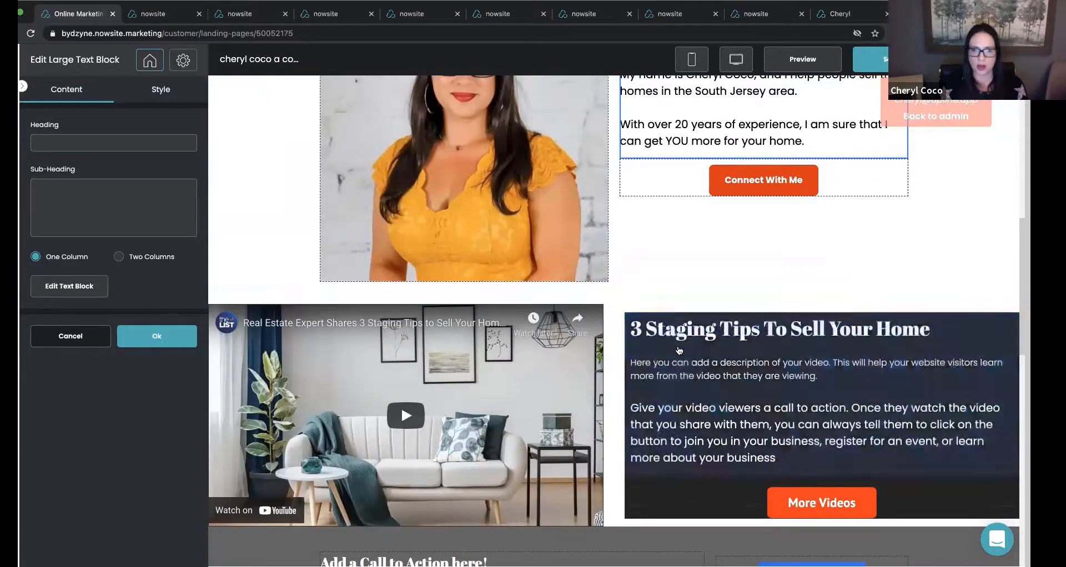
Set the solid background color of the "3 Staging Tips To Sell Your Home" text block to white (#ffffff).
left_click(678, 349)
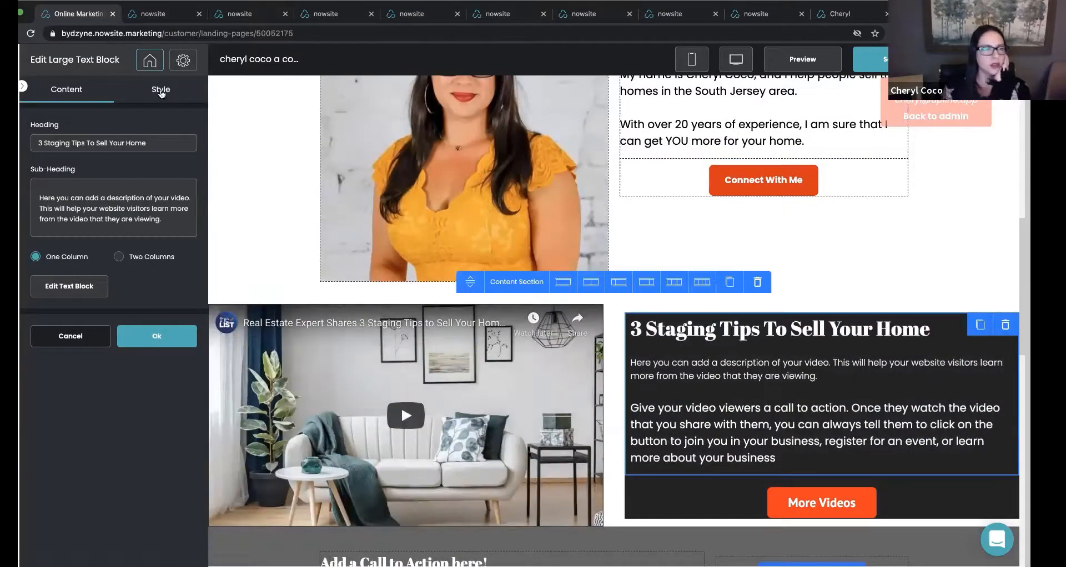
left_click(161, 92)
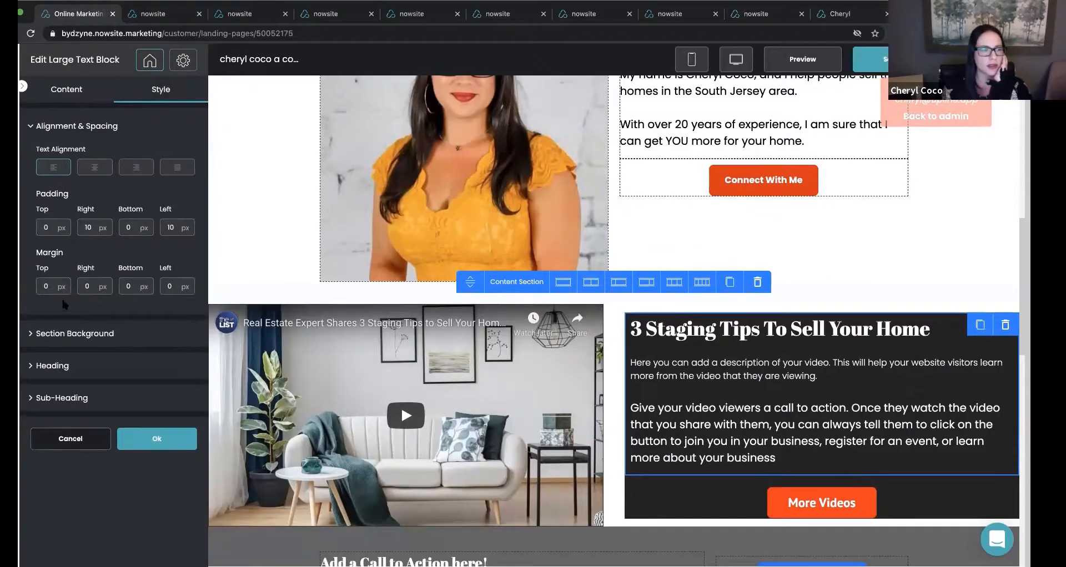
left_click(66, 333)
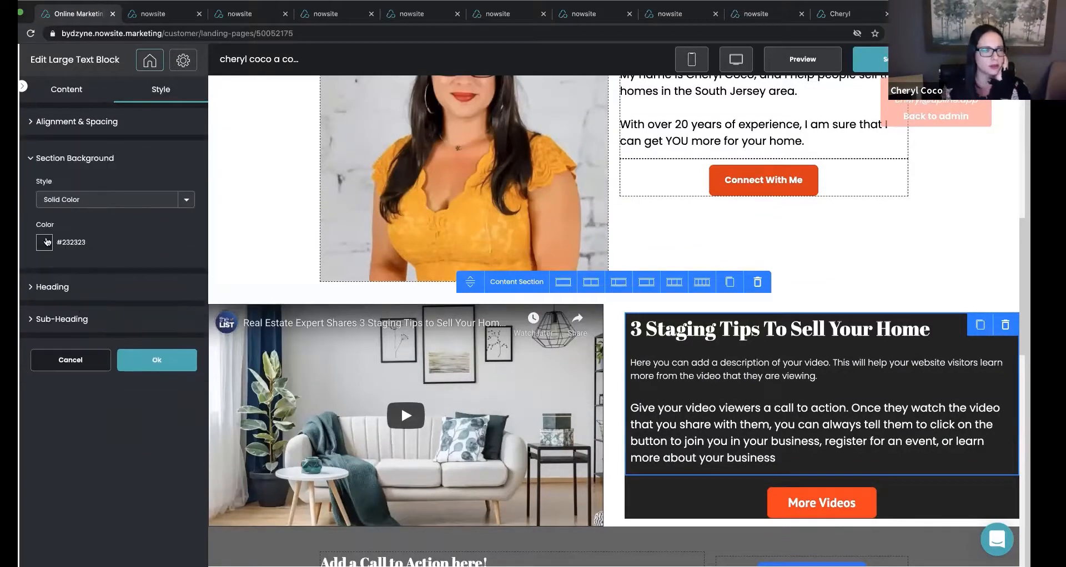
left_click(46, 243)
left_click_drag(59, 300, 54, 229)
left_click(52, 225)
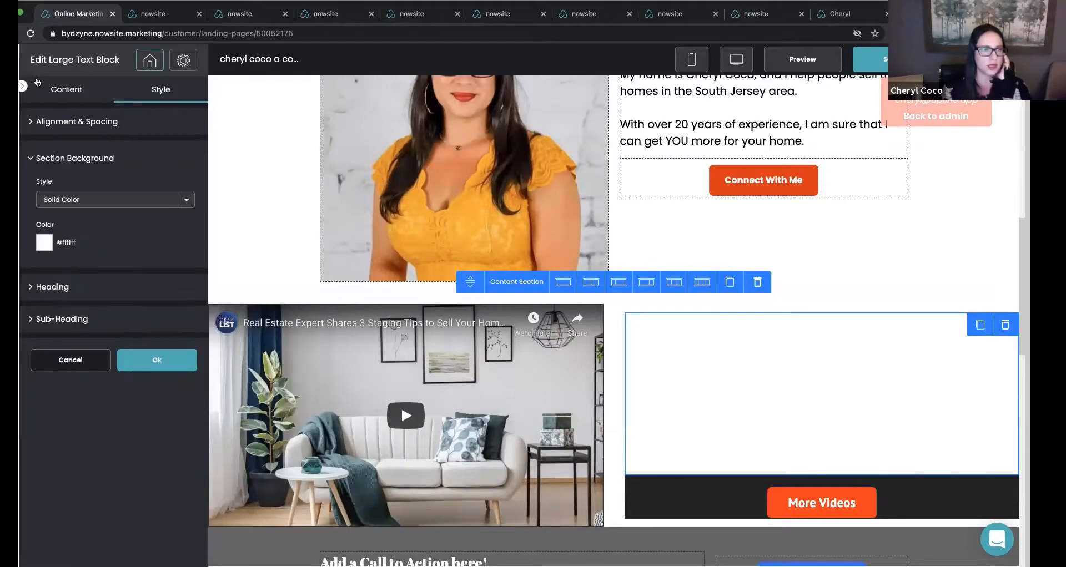
Set the "3 Staging Tips To Sell Your Home" heading's color to black (#000000).
left_click(67, 91)
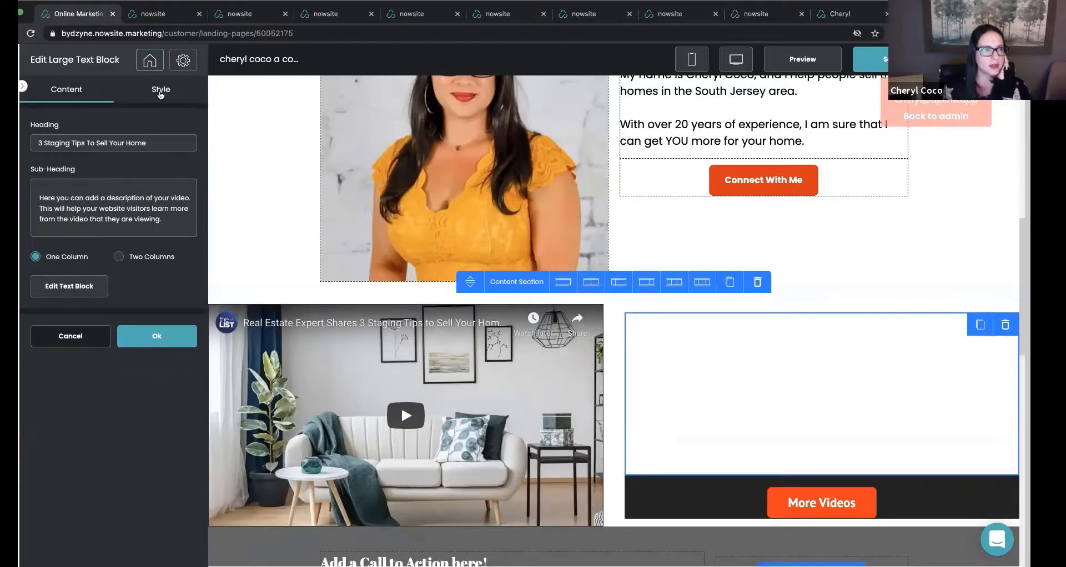
left_click(160, 90)
left_click(46, 298)
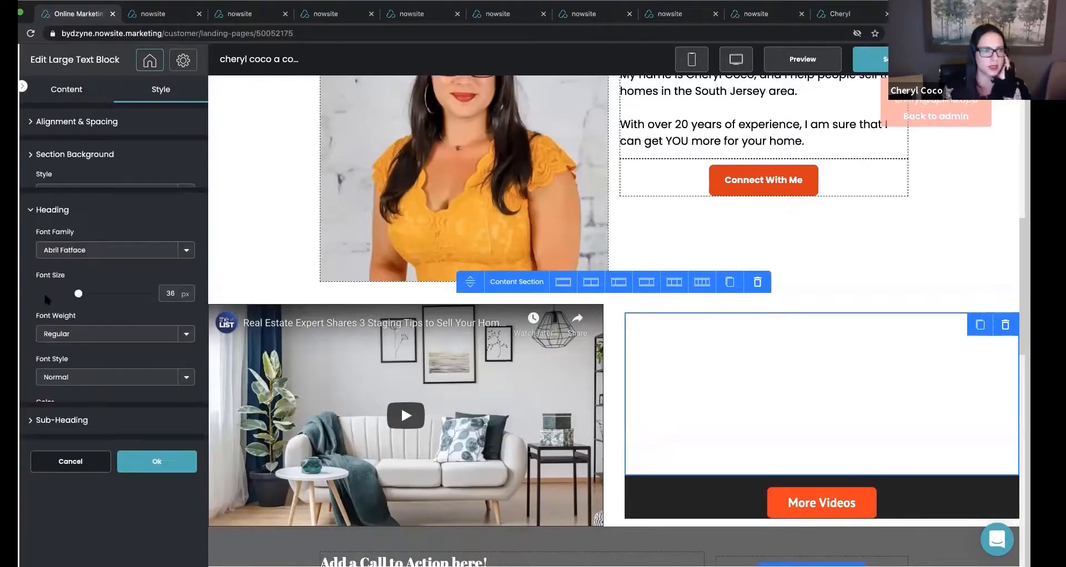
left_click(45, 403)
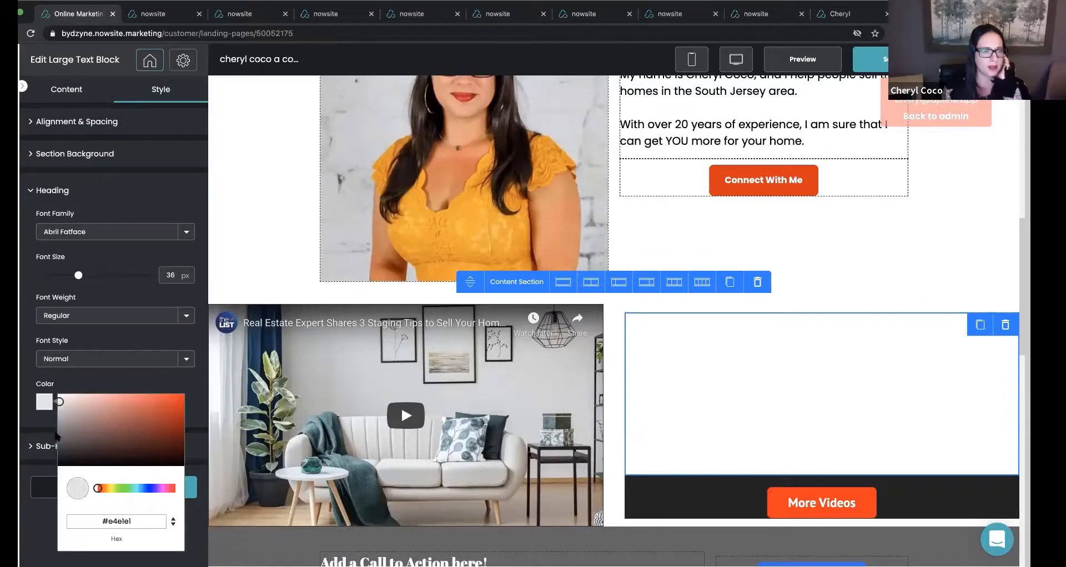
left_click_drag(58, 401, 60, 466)
left_click(72, 387)
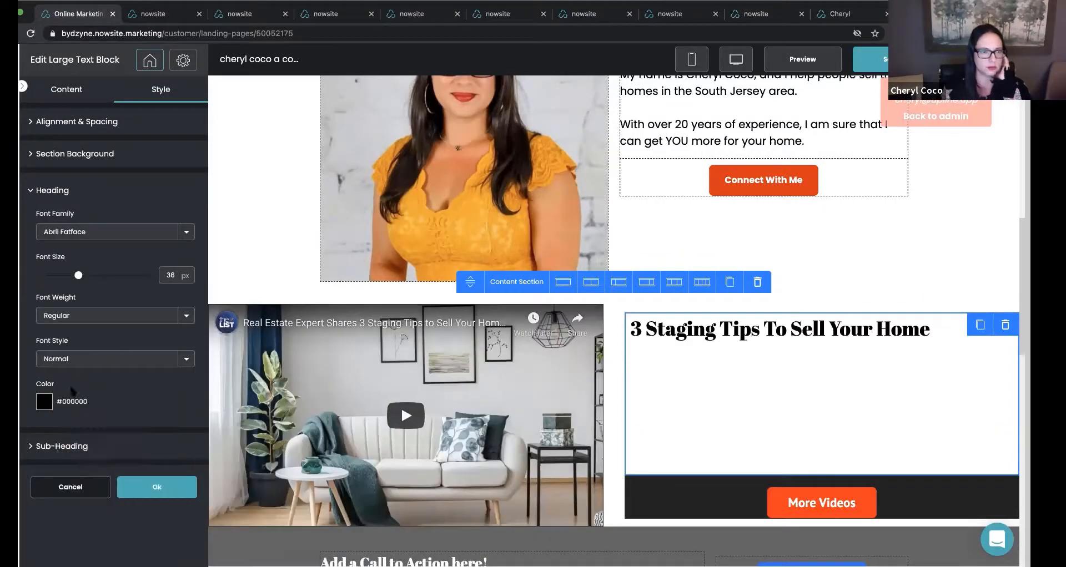
Set the sub-heading color of the staging tips text block to black (#000000).
left_click(60, 446)
left_click(50, 442)
left_click_drag(59, 444, 59, 497)
left_click(72, 442)
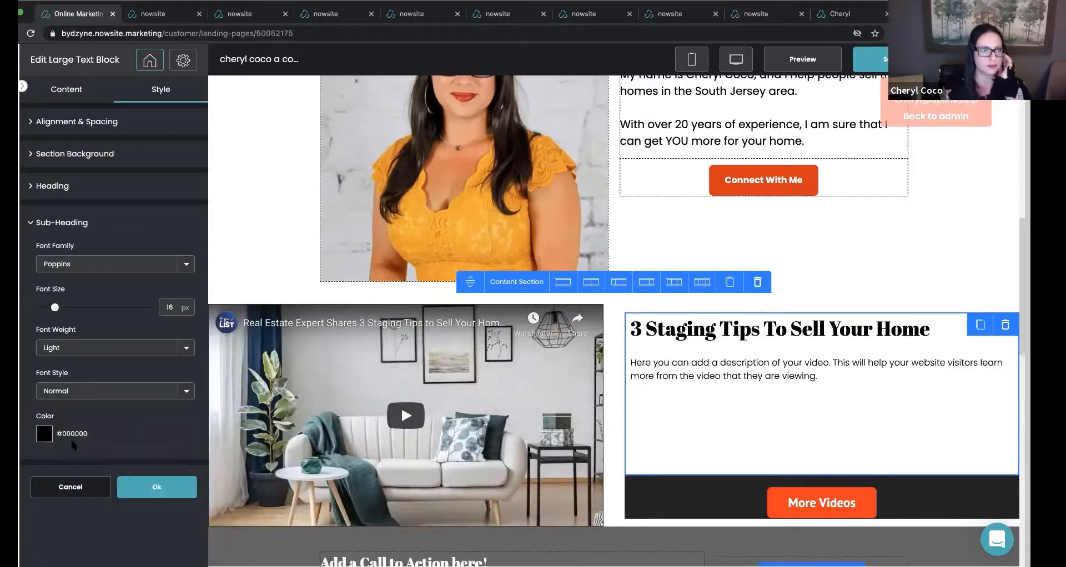
Change the staging tips block's call-to-action paragraph text to black and confirm the text block settings.
left_click(64, 95)
left_click(74, 285)
left_click_drag(566, 298, 218, 210)
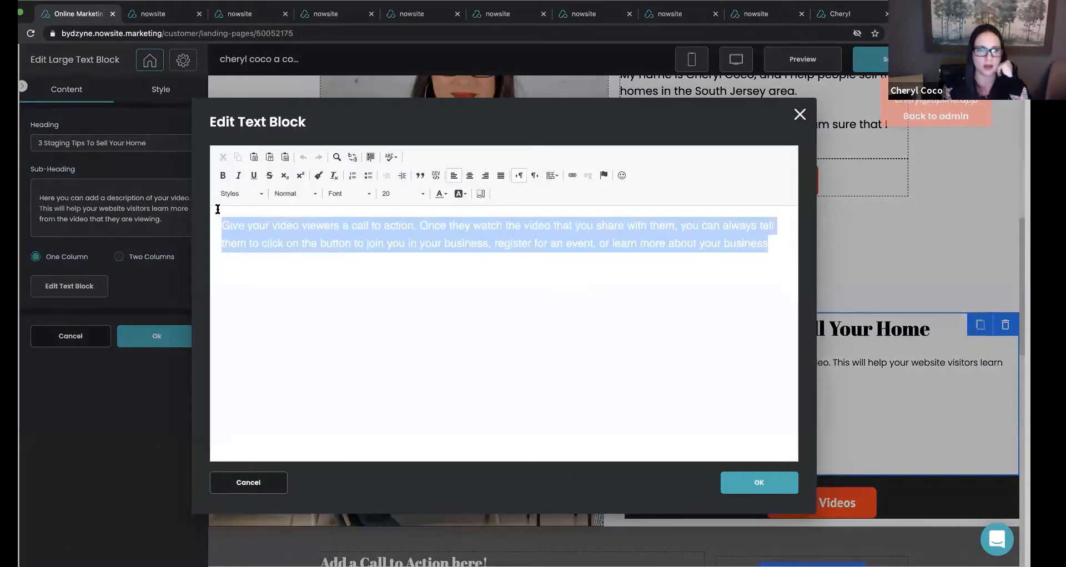
left_click(443, 194)
left_click(511, 272)
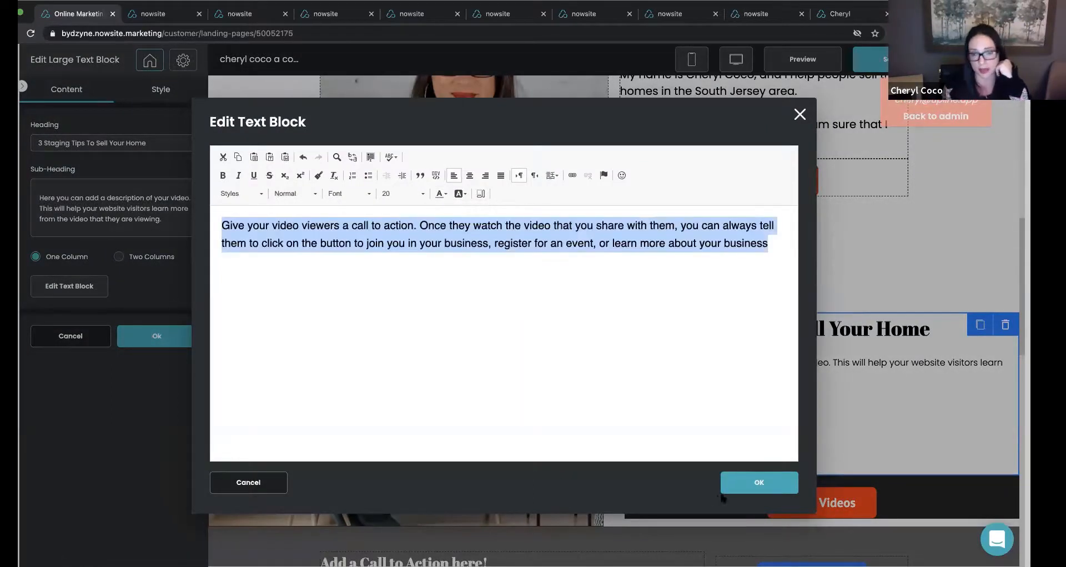
left_click(759, 482)
left_click(177, 334)
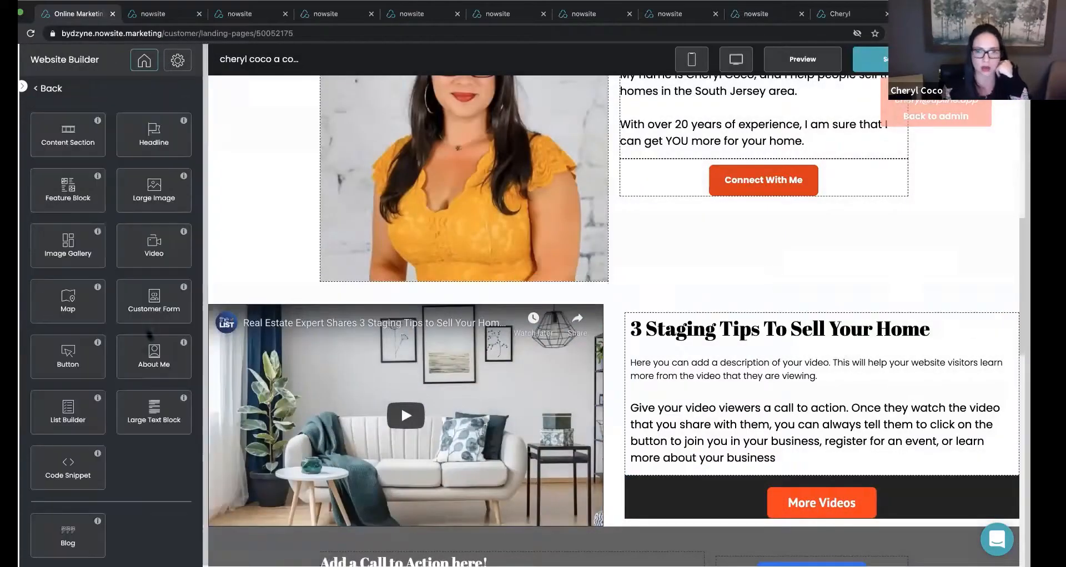
Set the solid section background color behind the "More Videos" button to white (#ffffff) and confirm the button settings.
left_click(688, 501)
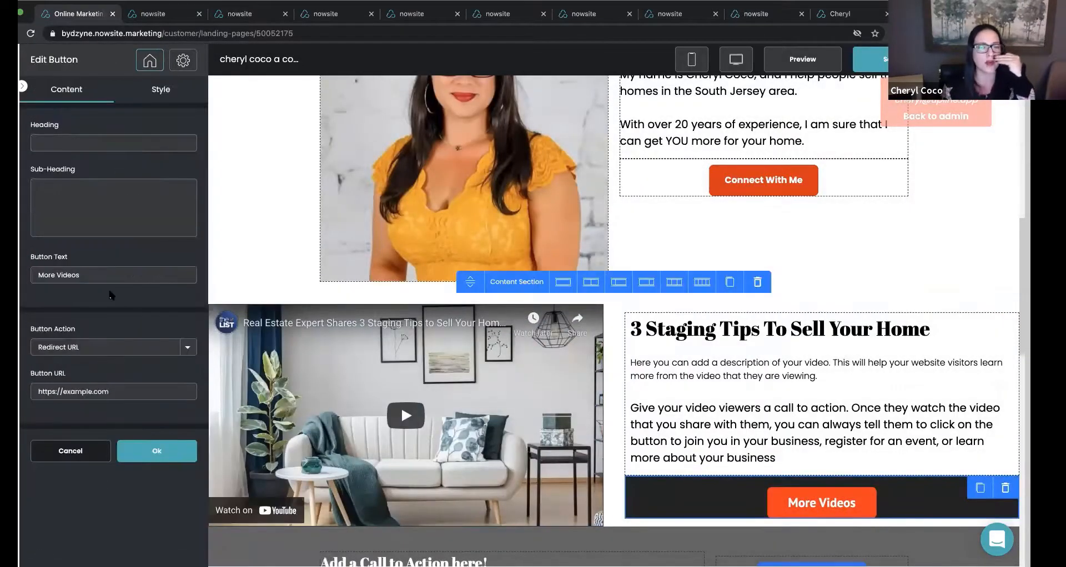
left_click(151, 90)
scroll(94, 269, "down", 2)
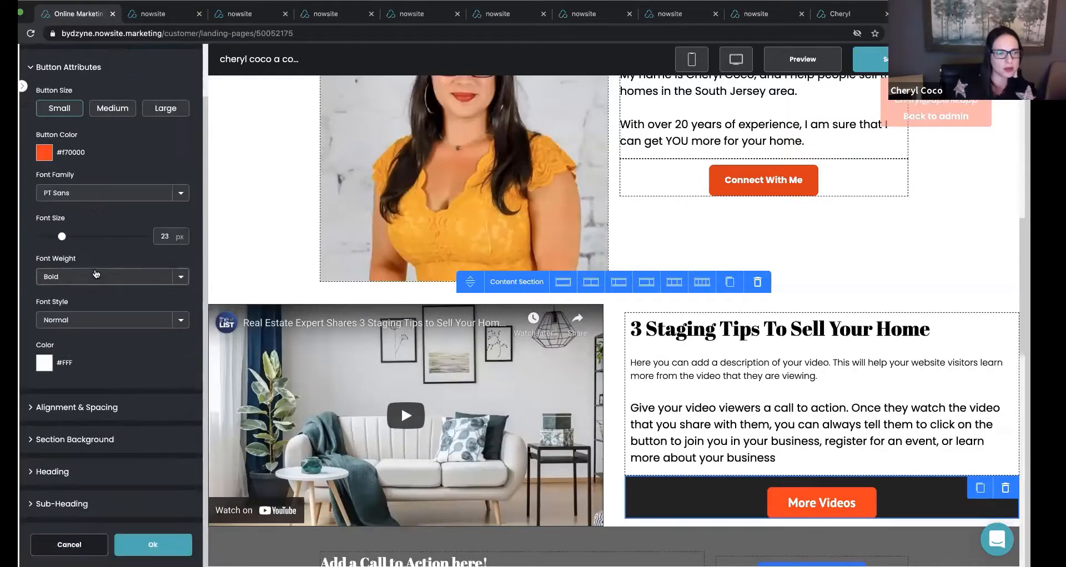
left_click(42, 439)
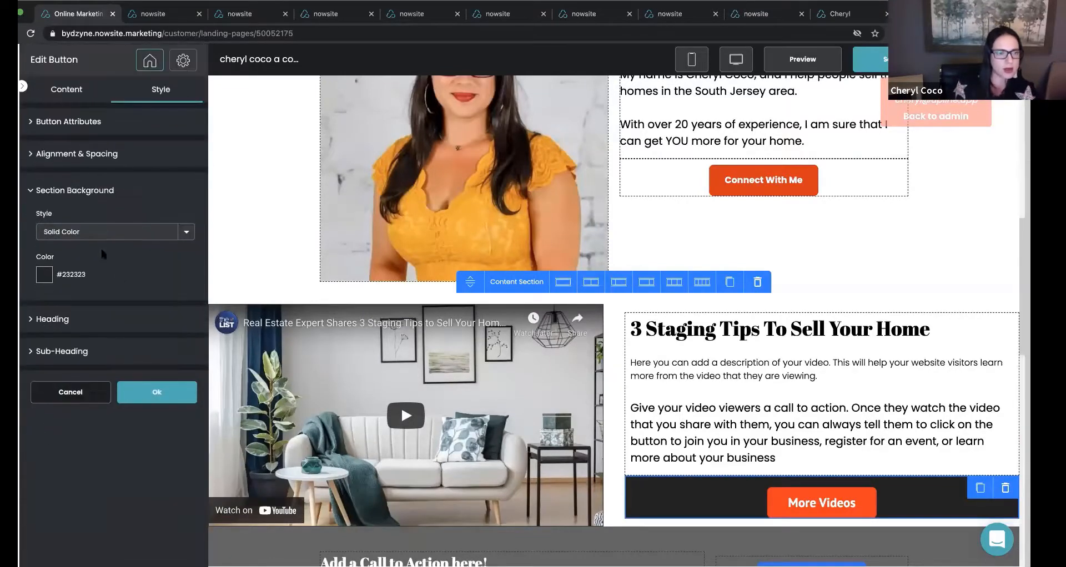
left_click(45, 276)
left_click(63, 272)
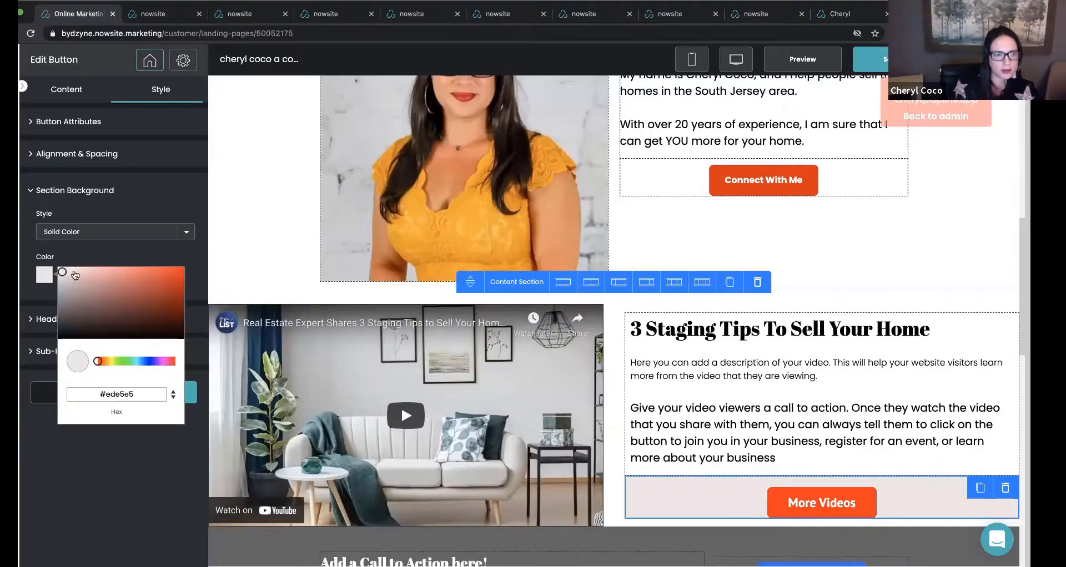
left_click_drag(65, 273, 49, 269)
left_click(81, 258)
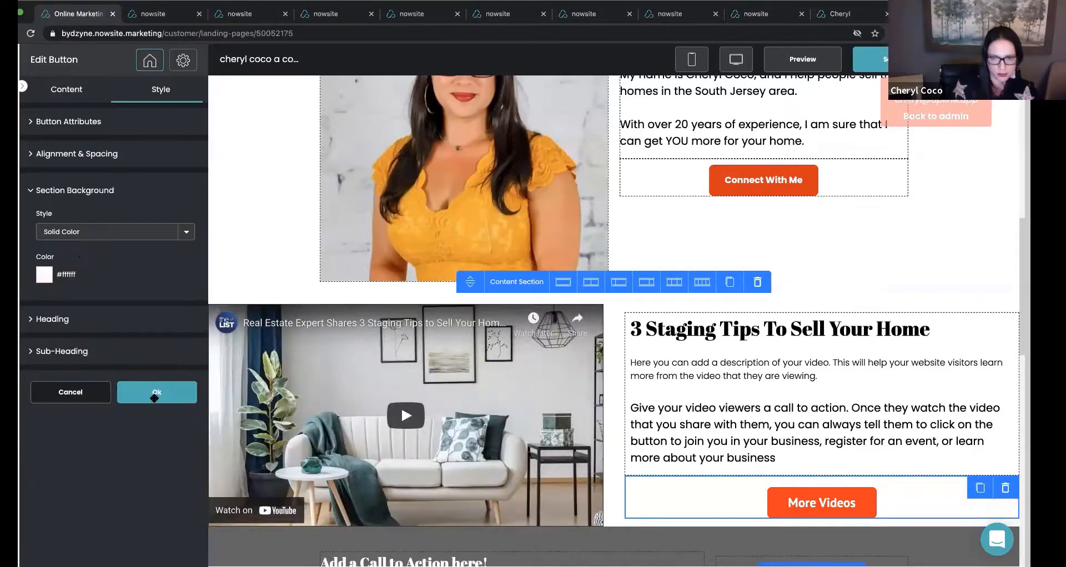
left_click(156, 395)
Save the restyled landing page and preview its white version from the lead form through the sections below.
left_click(880, 64)
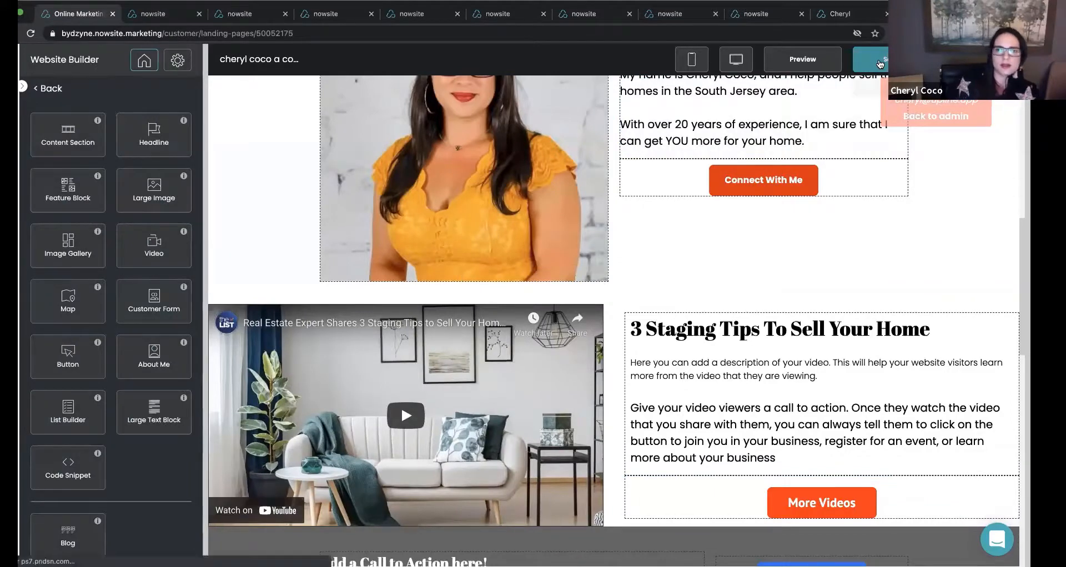
left_click(829, 64)
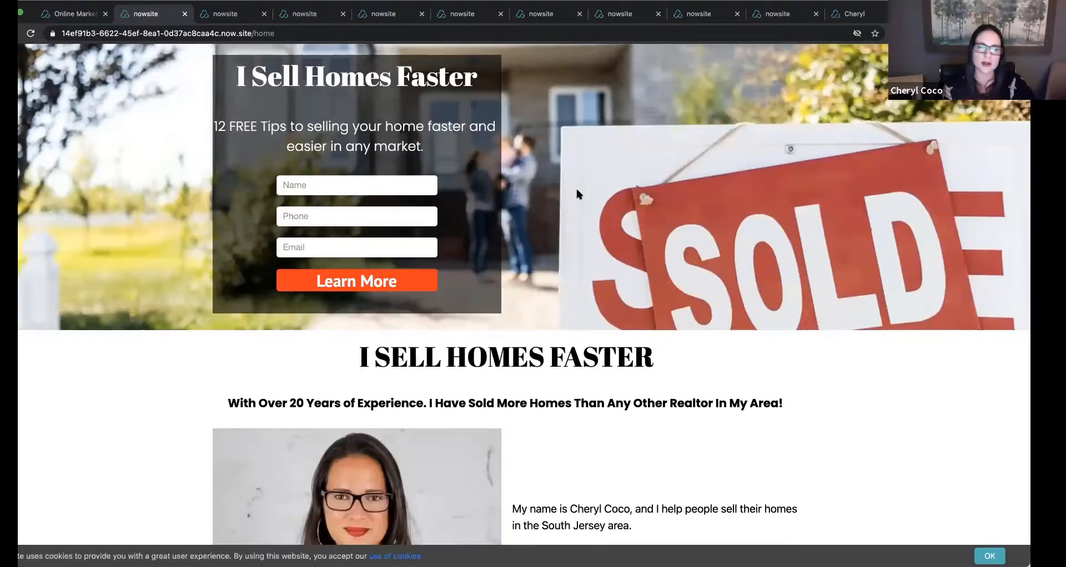
scroll(578, 194, "down", 5)
scroll(577, 193, "down", 5)
scroll(577, 194, "up", 8)
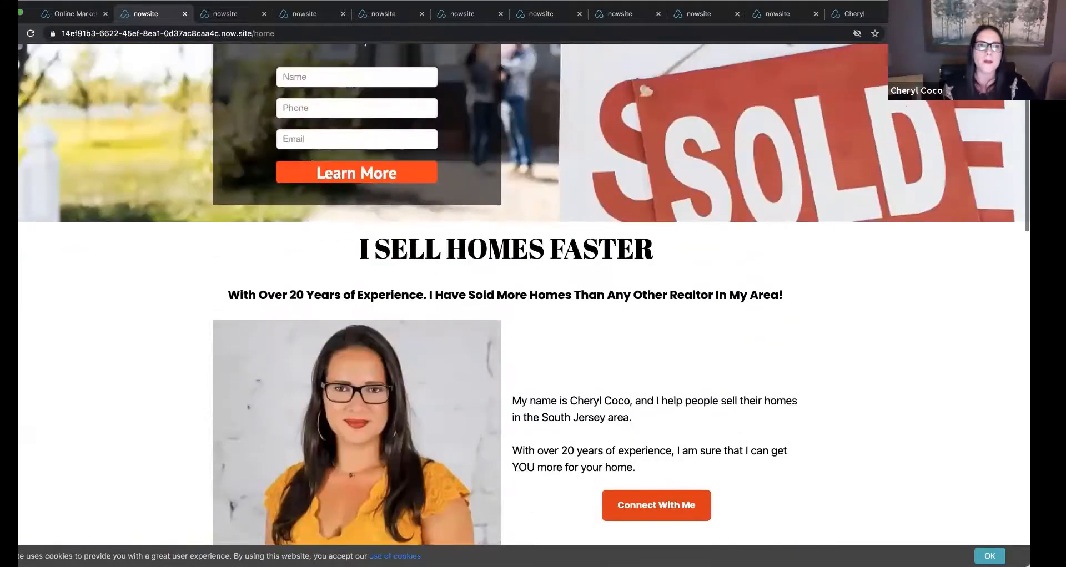
Compare the original dark page with the white version, examining the headline and agent-introduction sections in each.
left_click(225, 13)
scroll(447, 200, "down", 3)
scroll(447, 201, "down", 4)
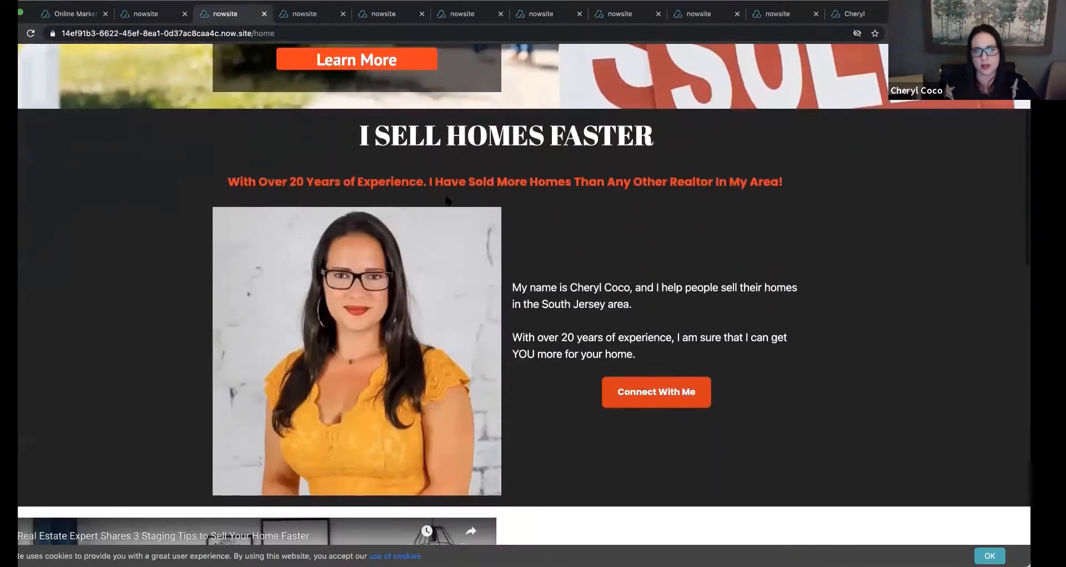
scroll(447, 200, "up", 8)
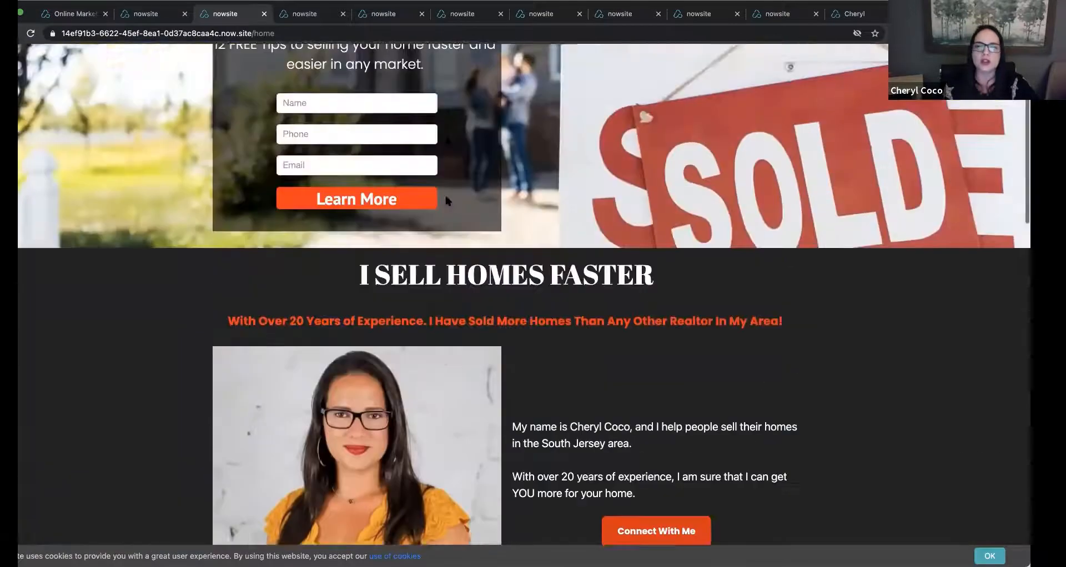
scroll(447, 200, "down", 1)
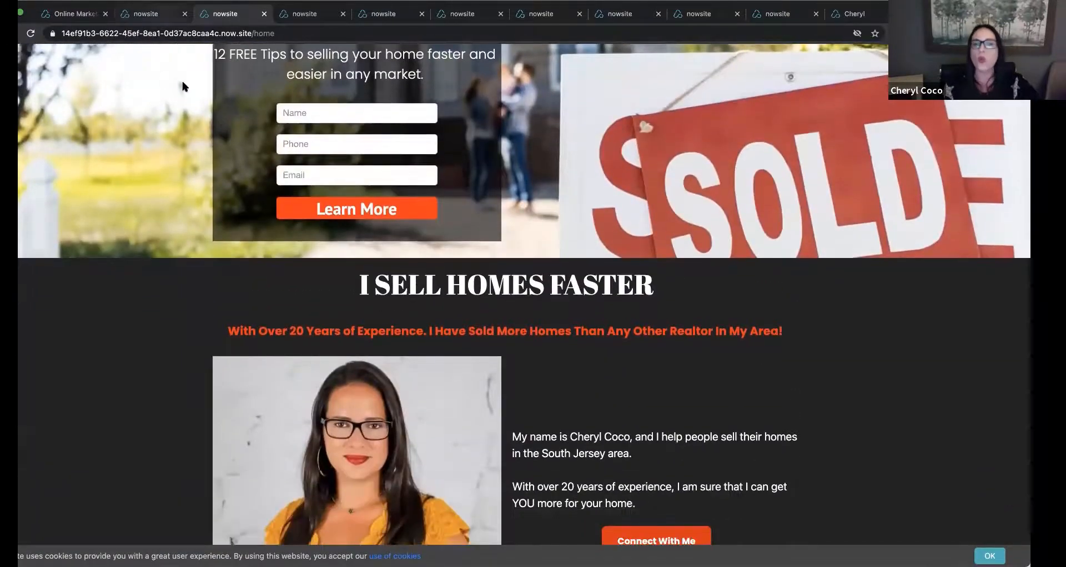
scroll(181, 78, "up", 2)
scroll(163, 45, "down", 1)
scroll(163, 50, "down", 2)
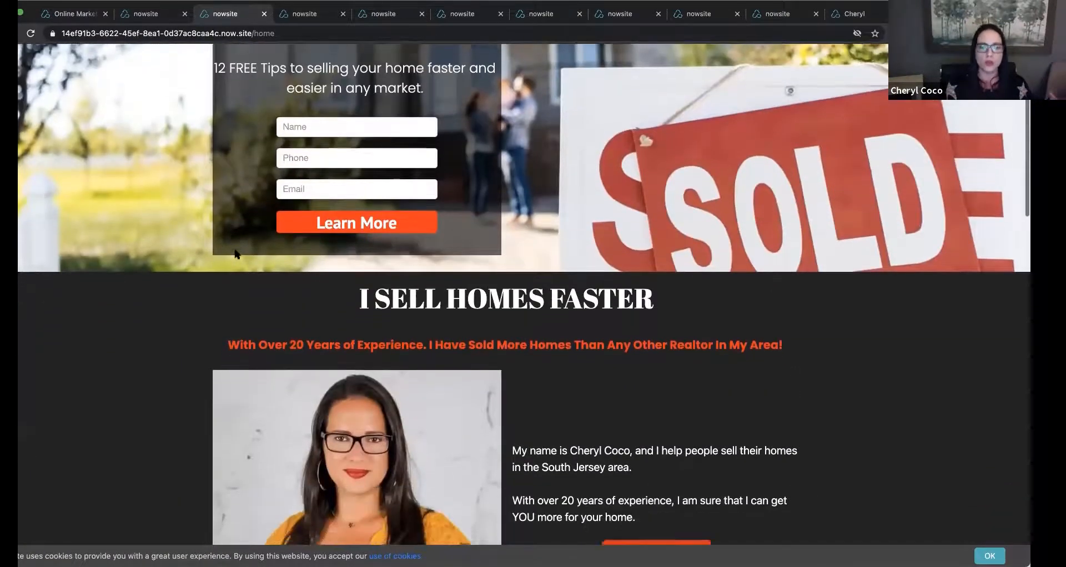
left_click(156, 15)
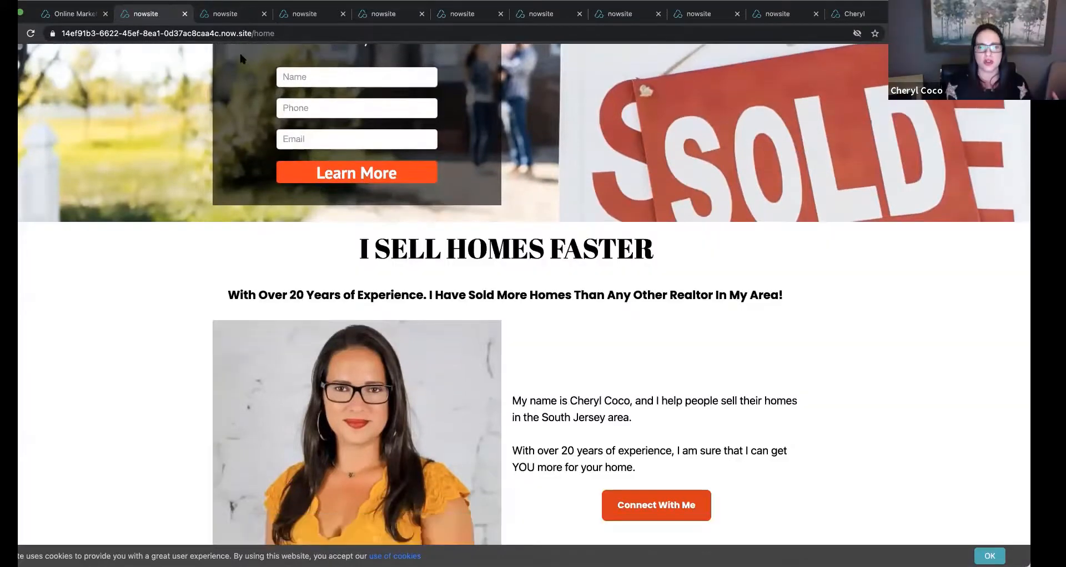
scroll(379, 144, "down", 2)
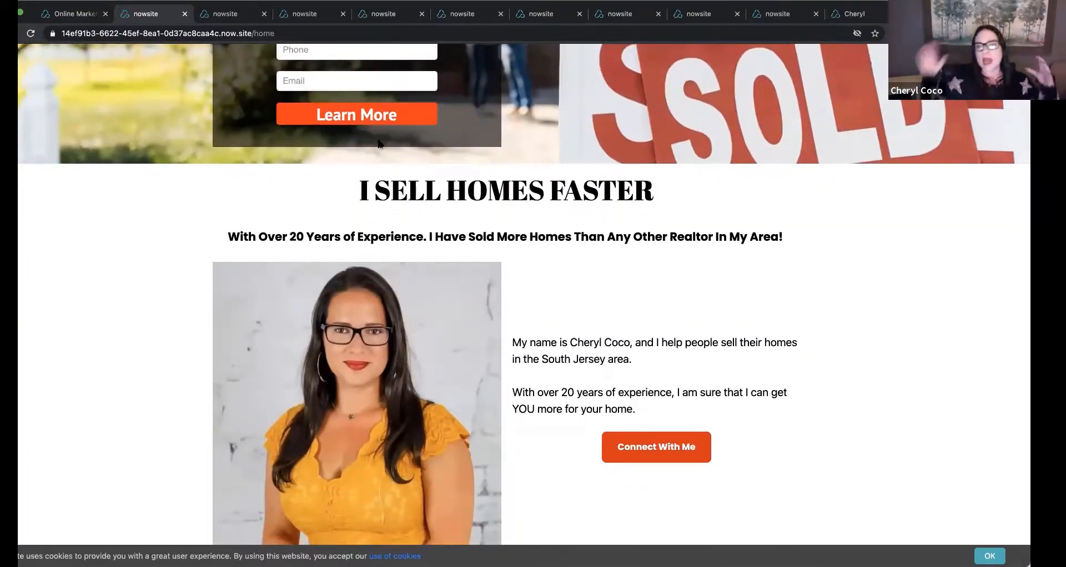
left_click(233, 14)
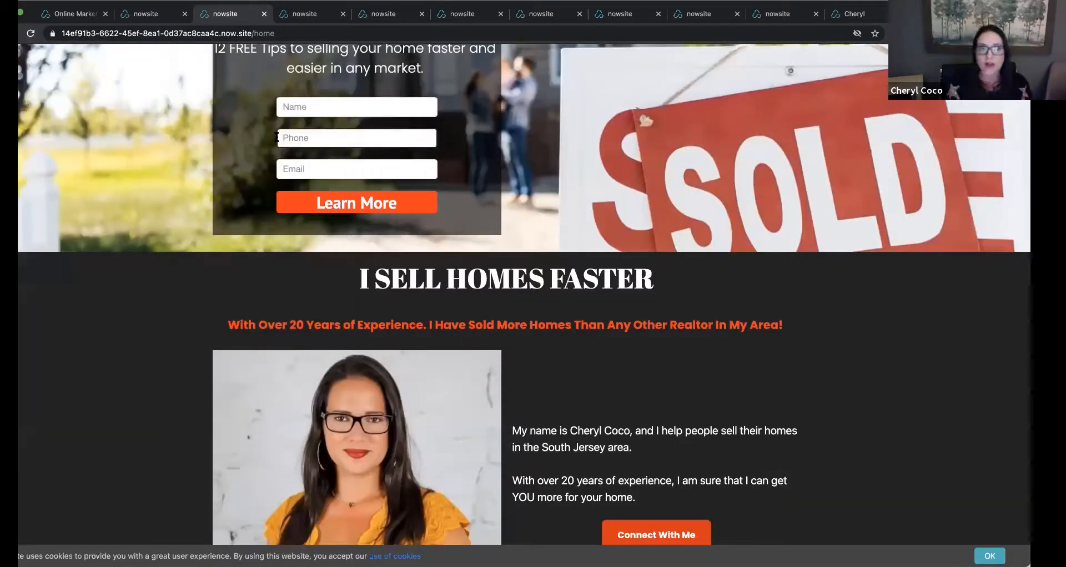
left_click(145, 14)
scroll(314, 238, "down", 1)
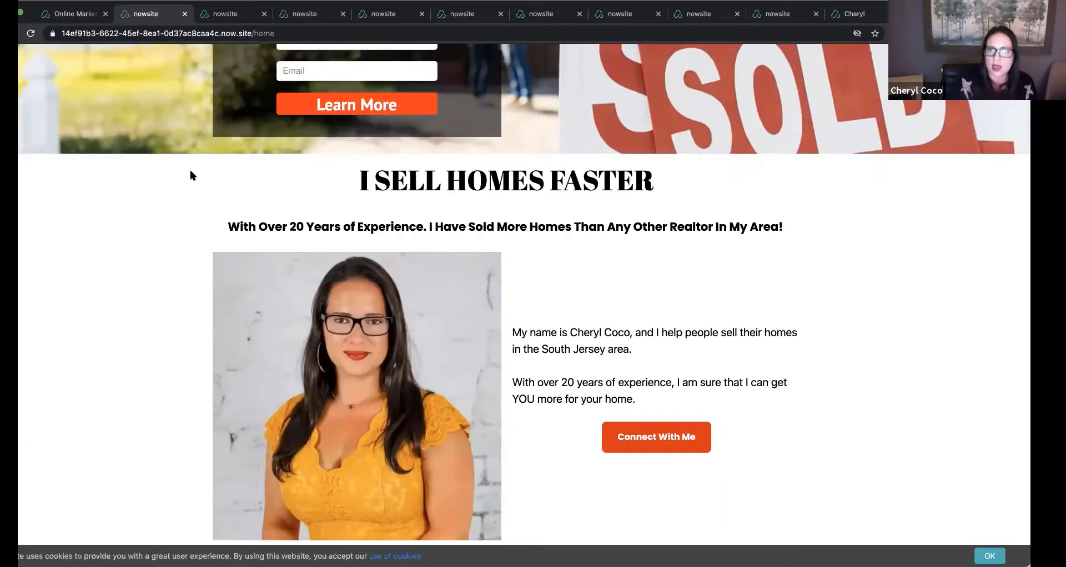
left_click(225, 13)
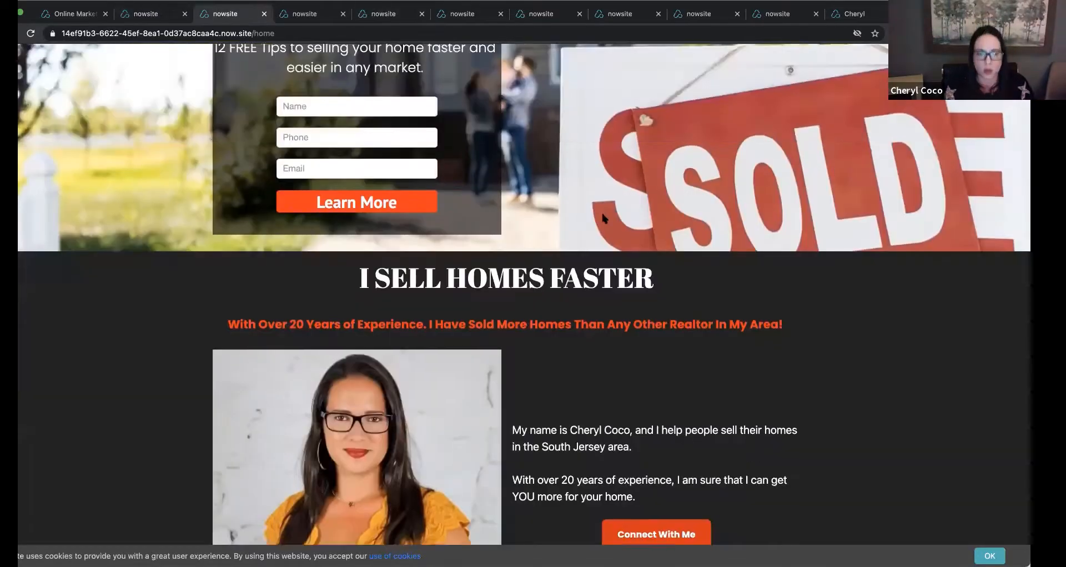
Examine the original dark page around the lead form, the "I SELL HOMES FASTER" headline and the agent introduction.
scroll(600, 210, "down", 3)
scroll(600, 210, "up", 2)
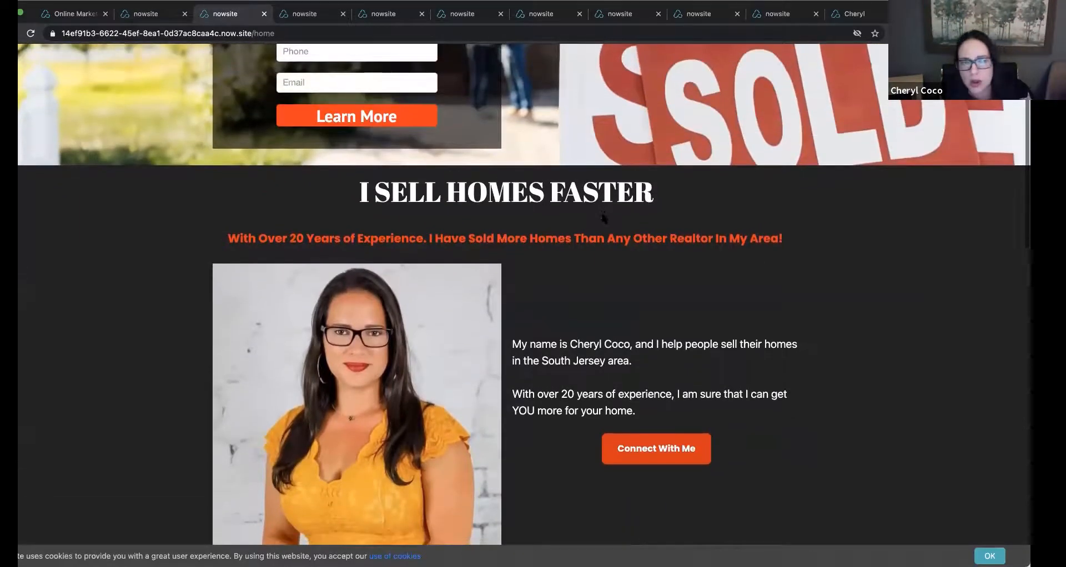
scroll(603, 218, "up", 1)
scroll(602, 218, "down", 1)
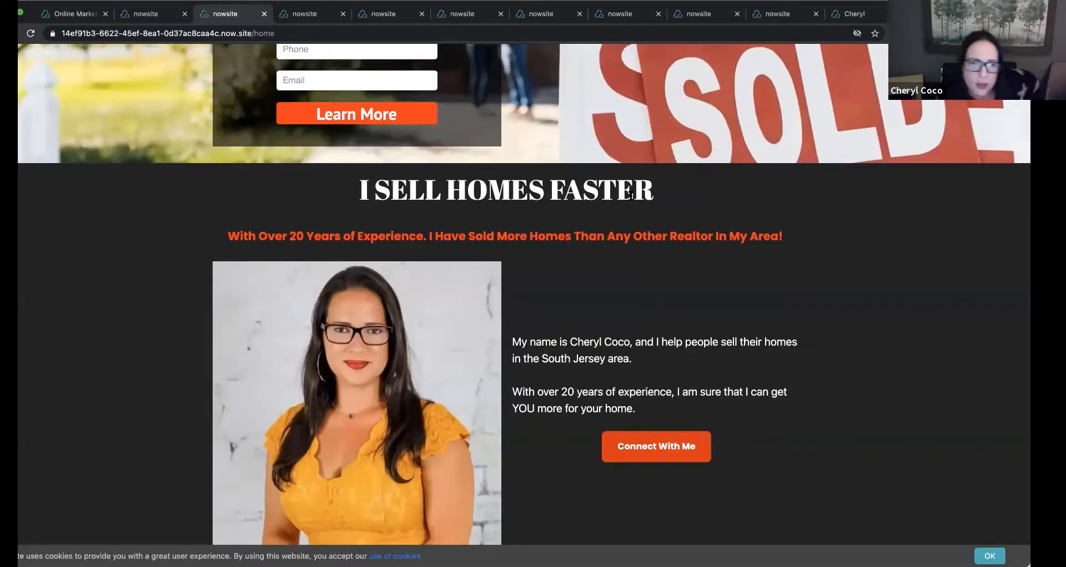
scroll(631, 195, "down", 2)
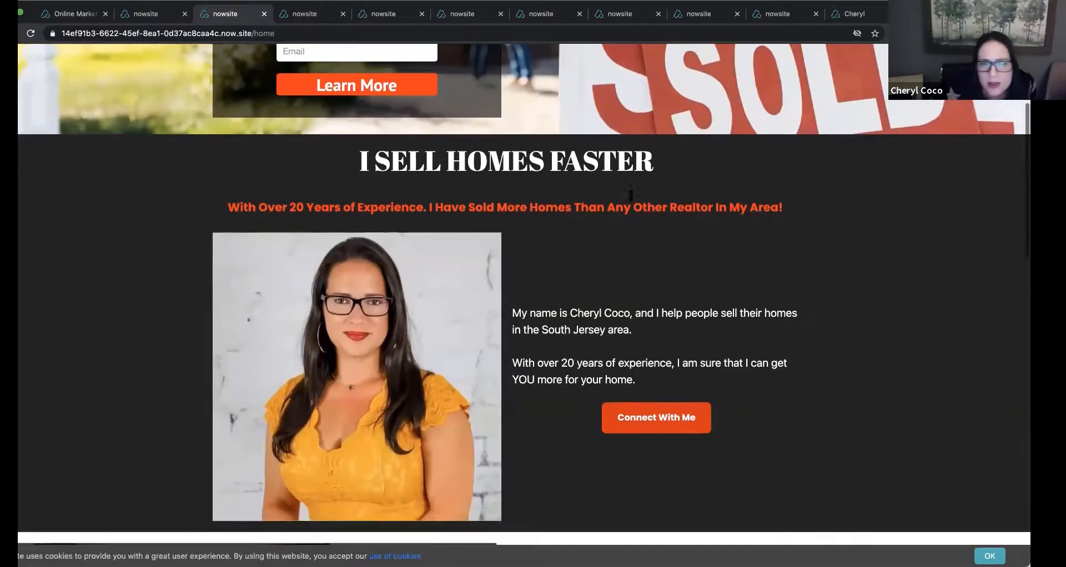
scroll(632, 201, "up", 2)
scroll(631, 201, "up", 2)
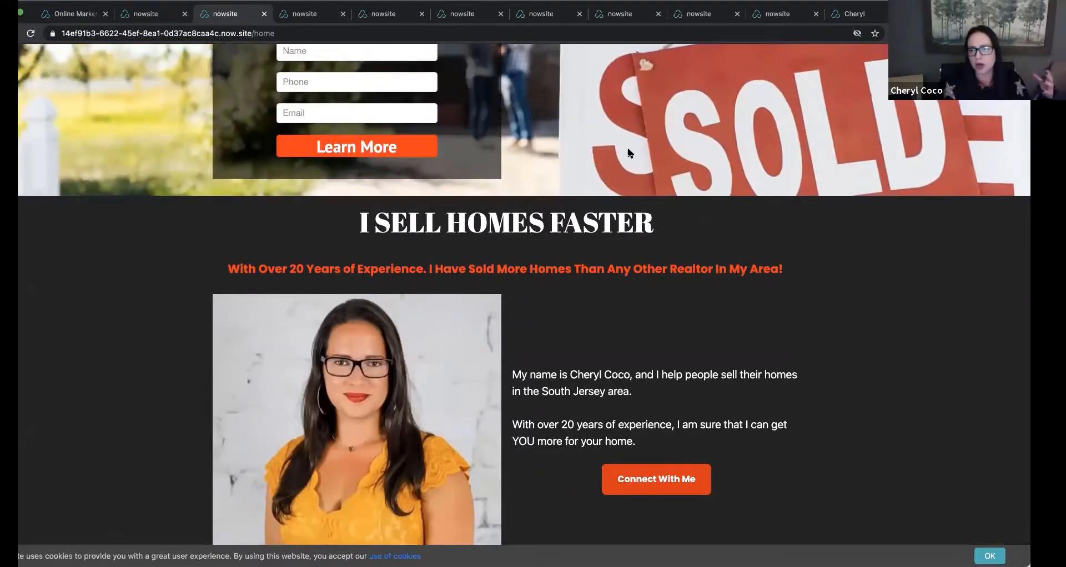
scroll(628, 151, "down", 1)
scroll(628, 151, "up", 3)
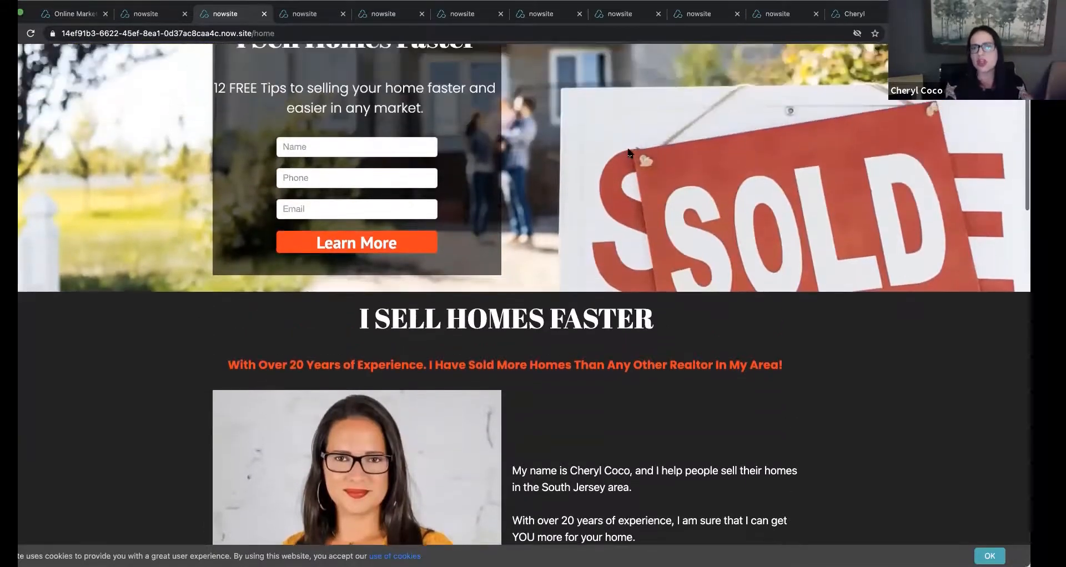
scroll(628, 151, "down", 3)
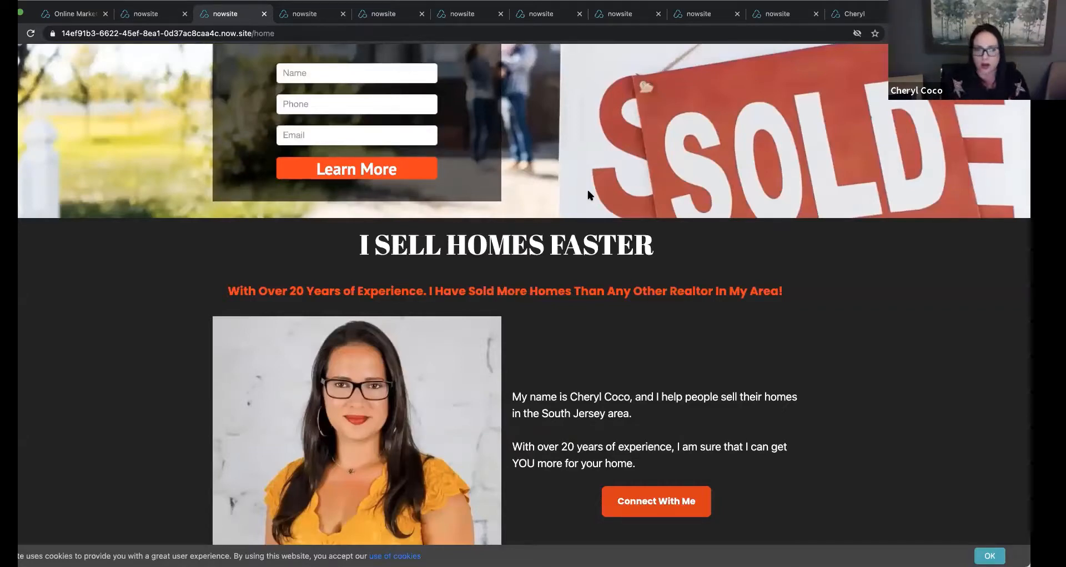
Return to the white copy in the website builder and exit the editor to the list of websites.
left_click(74, 16)
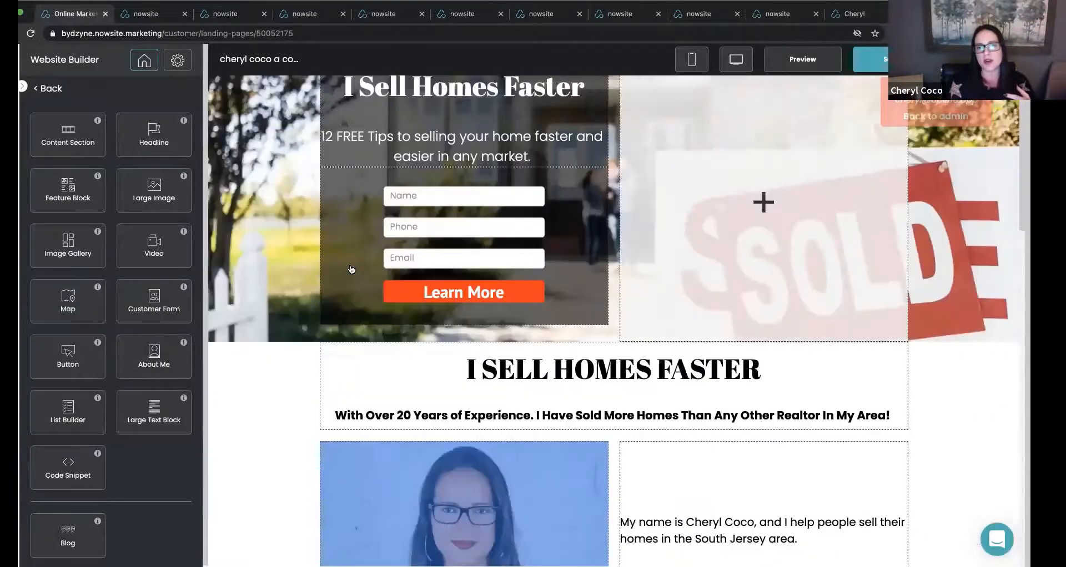
scroll(350, 269, "up", 2)
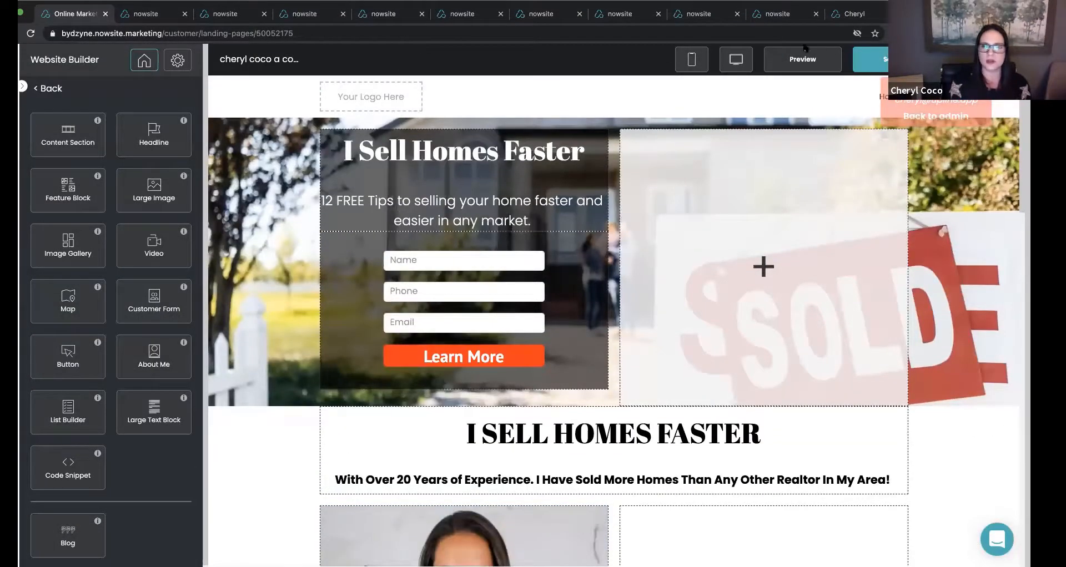
left_click(975, 60)
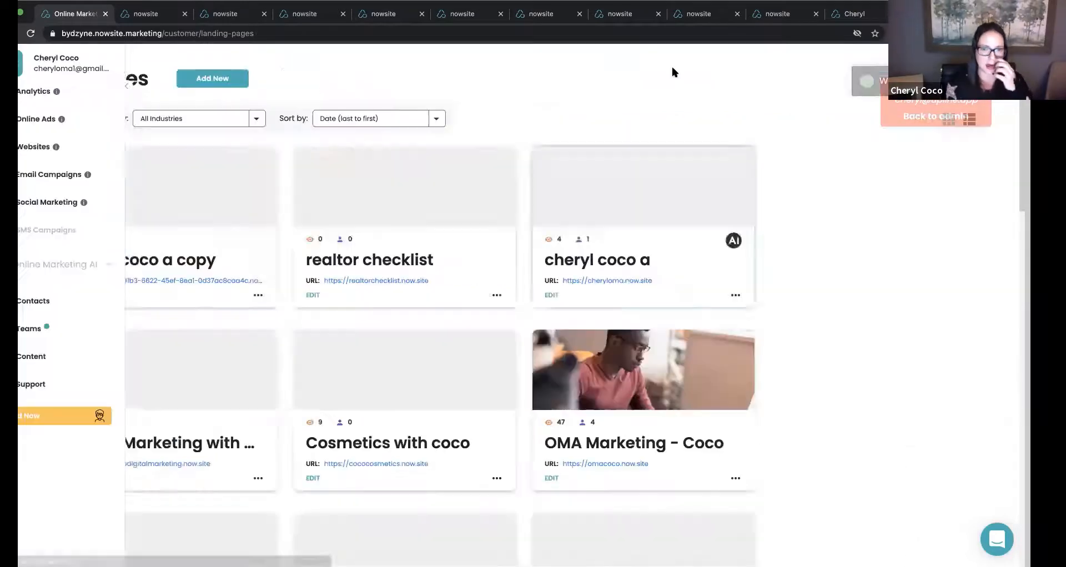